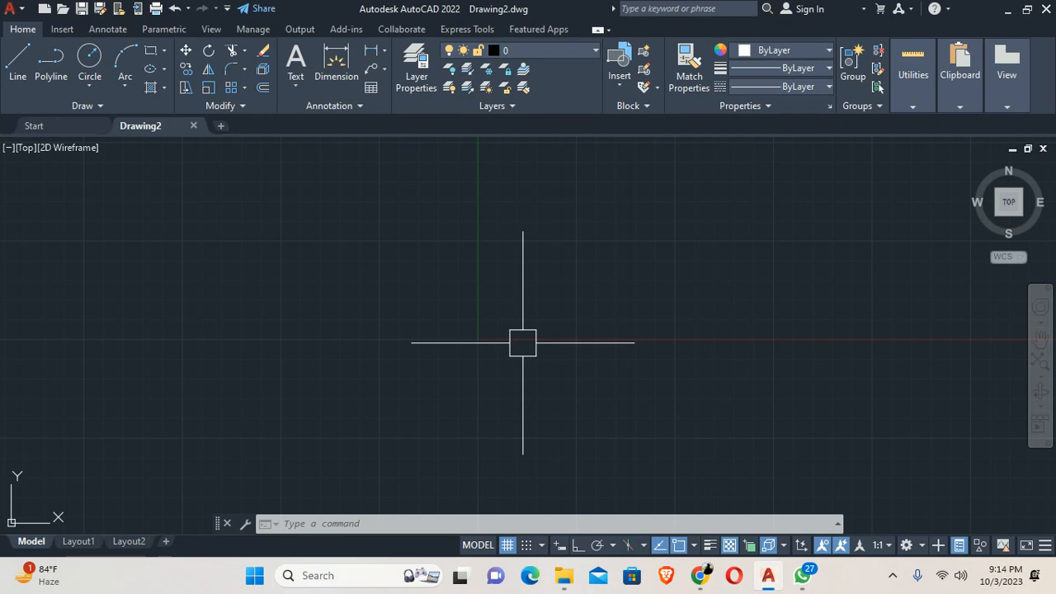
# Open Paint and set up the Pencil tool with a thicker line size
pyautogui.press('super')
pyautogui.write('paint')
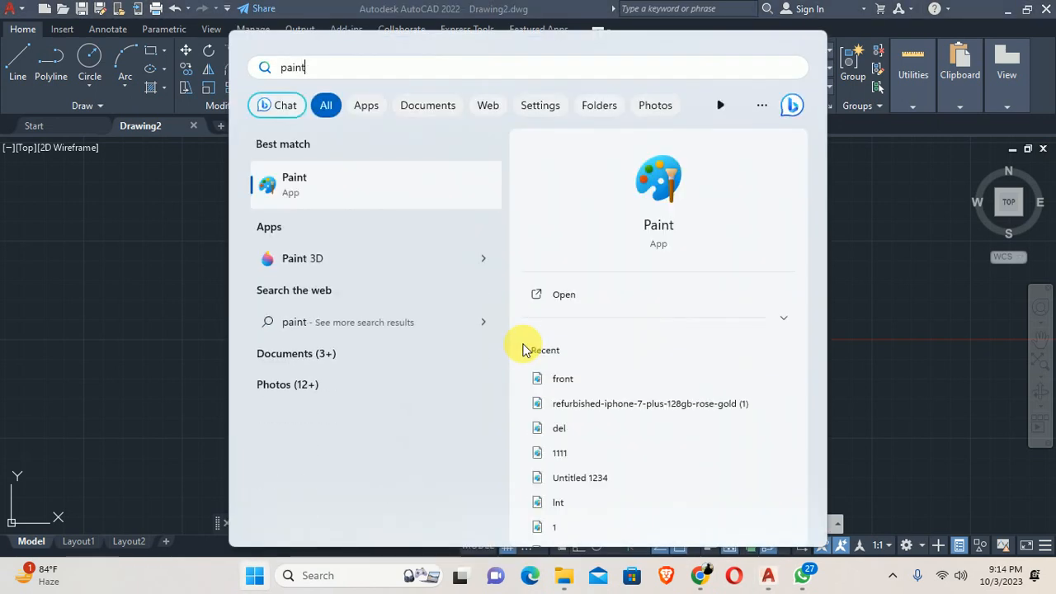
pyautogui.press('Return')
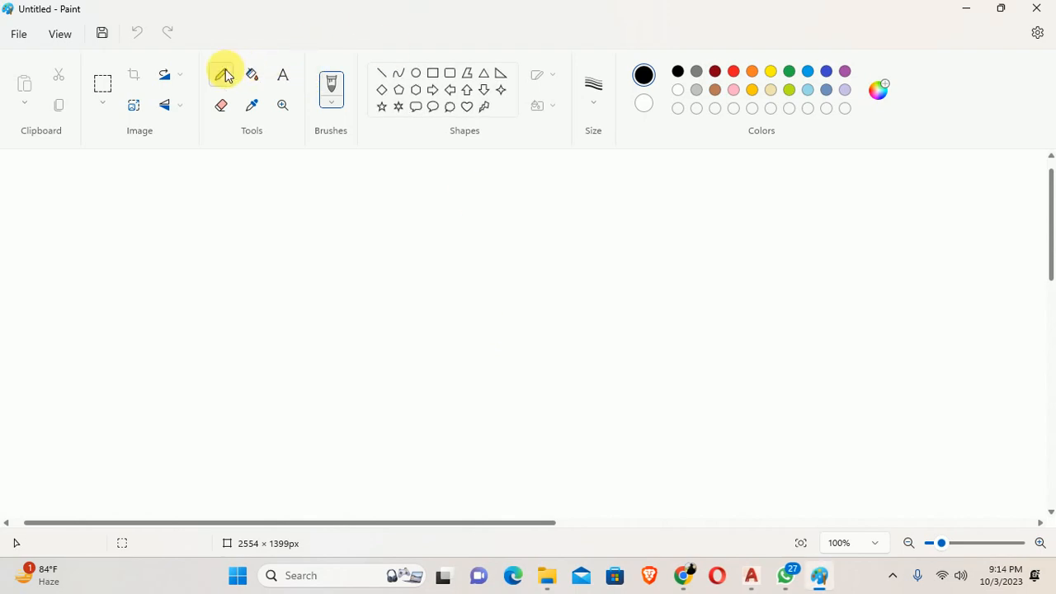
pyautogui.click(592, 92)
pyautogui.click(605, 239)
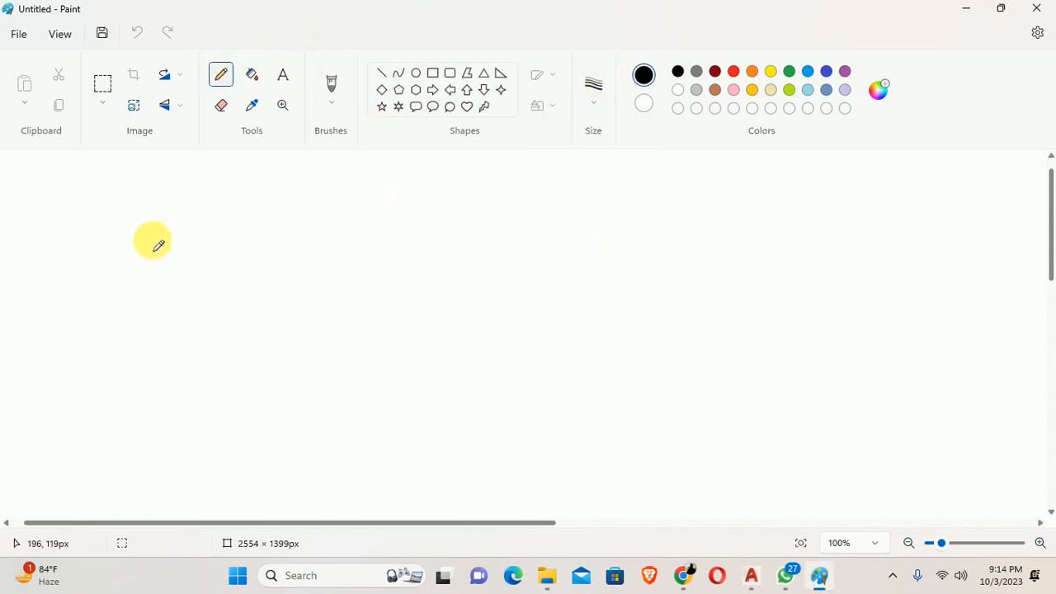
# Sketch a horizontal wall outline left open at its far end, label it 9", and draw a vertical line across it
pyautogui.moveTo(151, 239); pyautogui.dragTo(349, 239)
pyautogui.moveTo(349, 342); pyautogui.dragTo(132, 339)
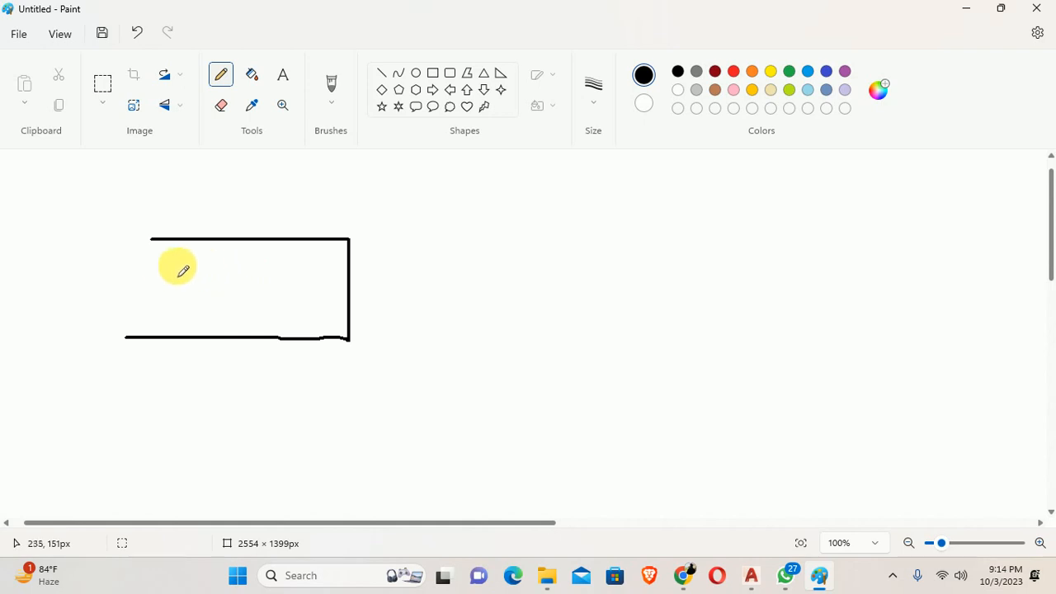
pyautogui.moveTo(158, 267)
pyautogui.mouseDown()
pyautogui.moveTo(156, 292)
pyautogui.moveTo(180, 274)
pyautogui.mouseUp()
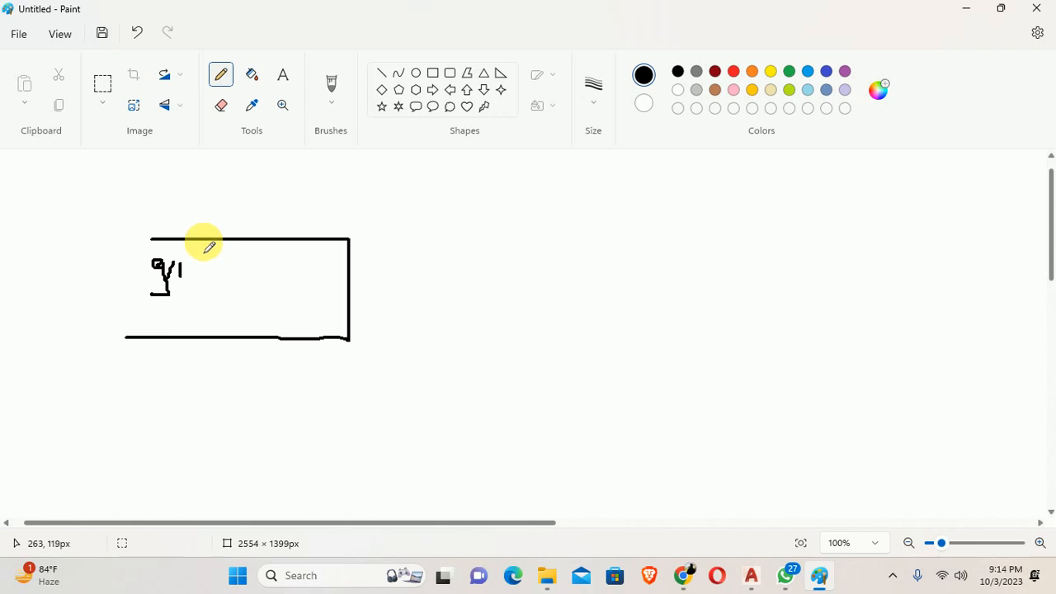
pyautogui.moveTo(204, 240); pyautogui.dragTo(210, 326)
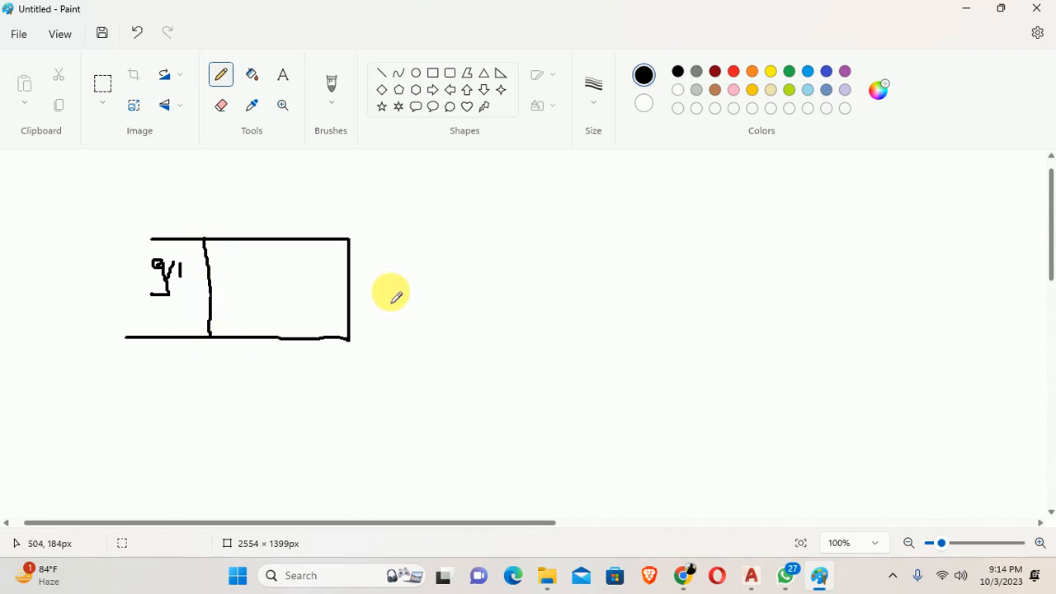
pyautogui.moveTo(353, 288)
pyautogui.mouseDown()
pyautogui.moveTo(397, 297)
pyautogui.moveTo(397, 335)
pyautogui.moveTo(364, 337)
pyautogui.moveTo(355, 289)
pyautogui.mouseUp()
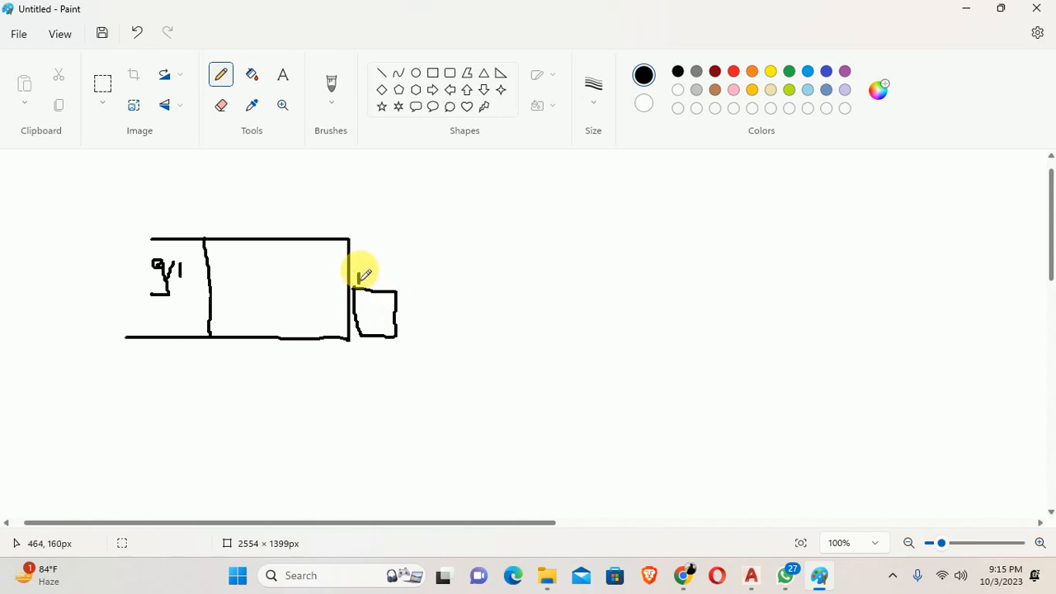
pyautogui.moveTo(357, 281)
pyautogui.mouseDown()
pyautogui.moveTo(360, 226)
pyautogui.moveTo(313, 230)
pyautogui.moveTo(350, 233)
pyautogui.moveTo(359, 288)
pyautogui.mouseUp()
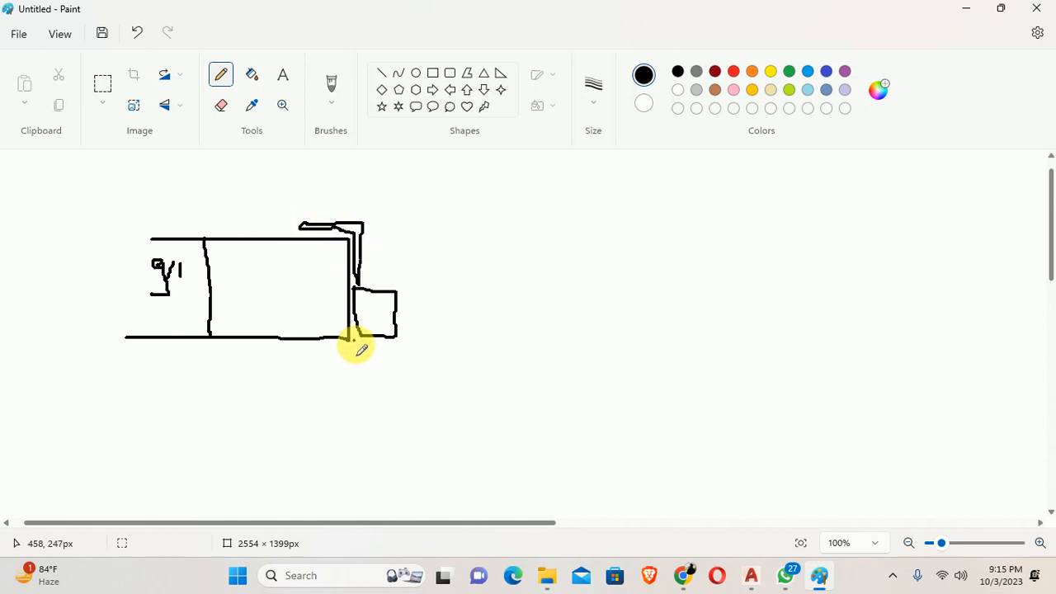
pyautogui.moveTo(355, 347)
pyautogui.mouseDown()
pyautogui.moveTo(294, 344)
pyautogui.moveTo(306, 361)
pyautogui.moveTo(364, 370)
pyautogui.moveTo(367, 357)
pyautogui.mouseUp()
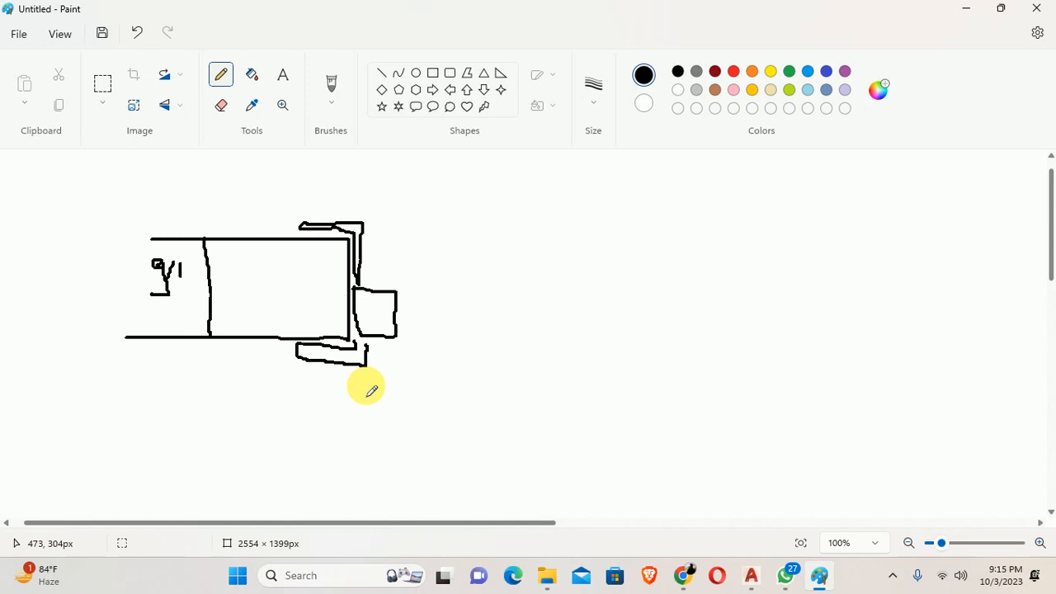
pyautogui.hotkey('ctrl', 'z')
pyautogui.hotkey('ctrl', 'z')
pyautogui.hotkey('ctrl', 'z')
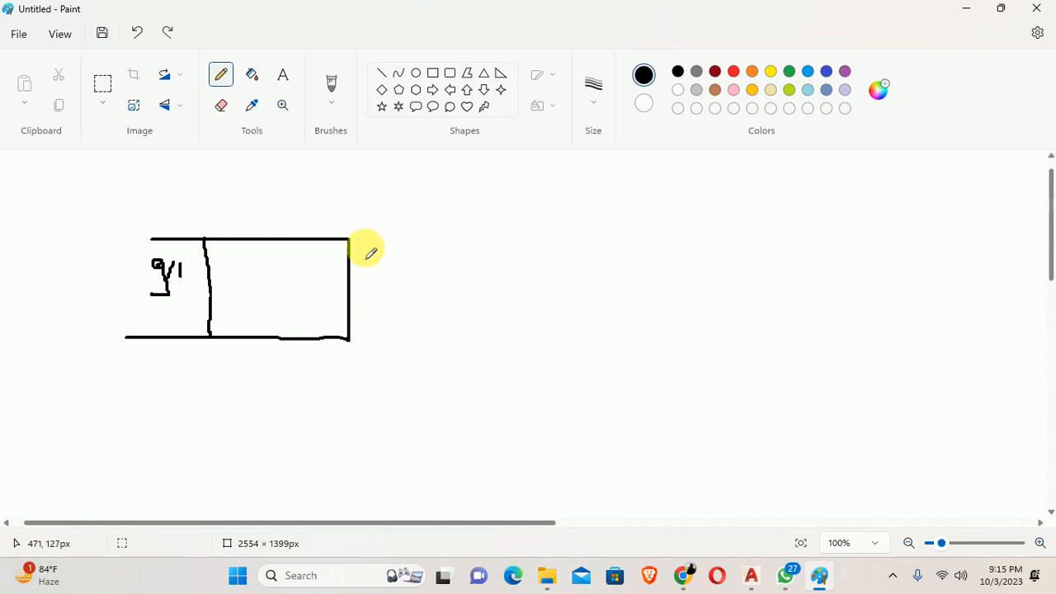
# Sketch a narrow upright frame rectangle beside the wall's closed end, with 3" written below it and a height label beside it
pyautogui.moveTo(368, 241)
pyautogui.mouseDown()
pyautogui.moveTo(366, 358)
pyautogui.moveTo(368, 252)
pyautogui.moveTo(408, 241)
pyautogui.moveTo(409, 364)
pyautogui.moveTo(359, 356)
pyautogui.mouseUp()
pyautogui.moveTo(362, 400)
pyautogui.mouseDown()
pyautogui.moveTo(378, 430)
pyautogui.moveTo(406, 404)
pyautogui.moveTo(404, 419)
pyautogui.mouseUp()
pyautogui.moveTo(450, 288)
pyautogui.mouseDown()
pyautogui.moveTo(431, 287)
pyautogui.moveTo(447, 285)
pyautogui.moveTo(441, 294)
pyautogui.mouseUp()
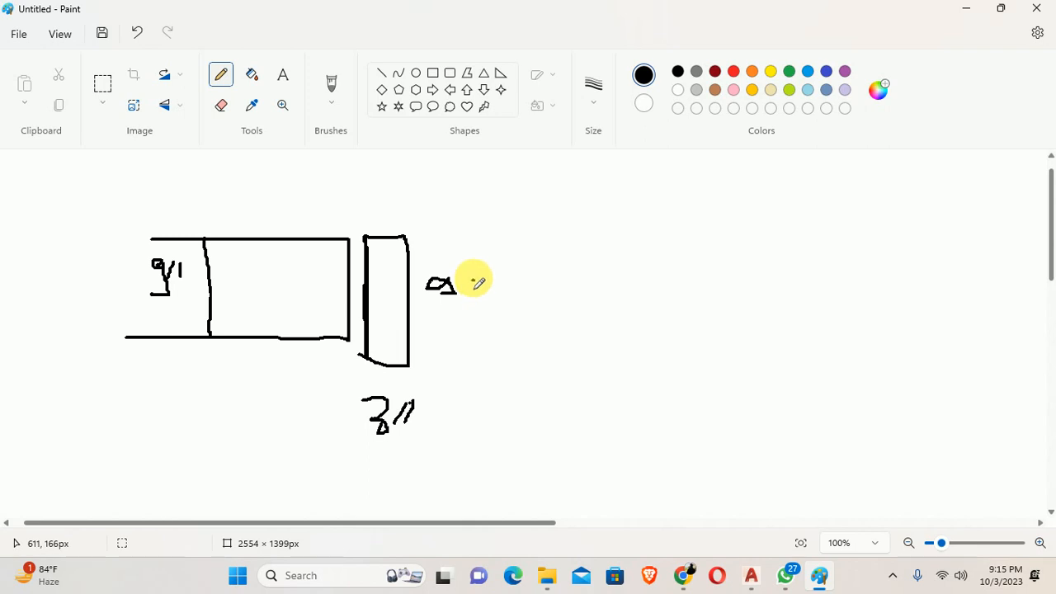
# Complete the frame's height label with an inch mark and arrows pointing up and down
pyautogui.keyDown('ctrl'); pyautogui.scroll(5, 474, 278); pyautogui.keyUp('ctrl')
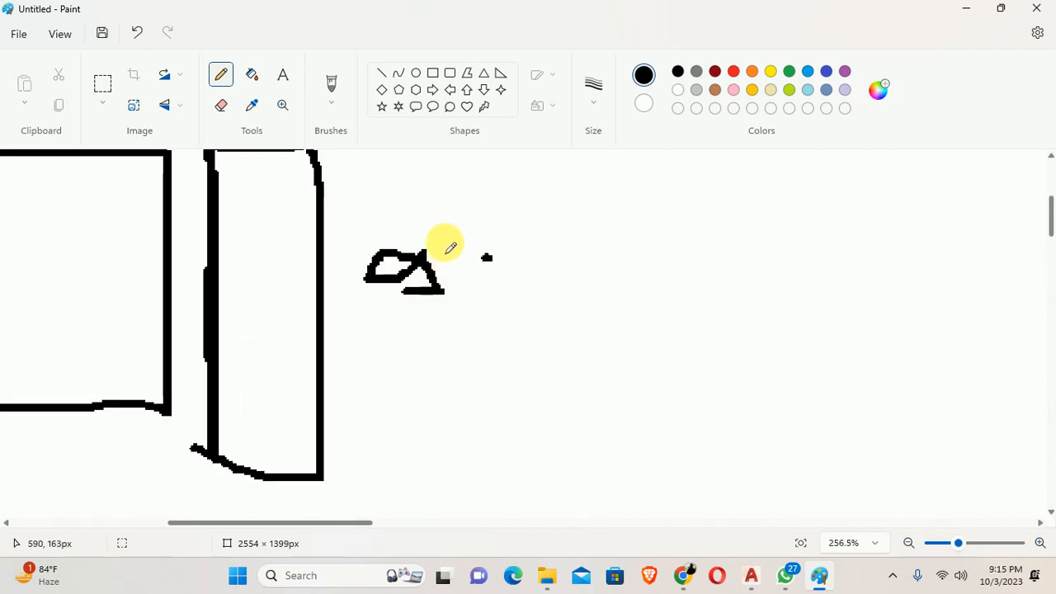
pyautogui.moveTo(440, 227); pyautogui.dragTo(453, 268)
pyautogui.moveTo(426, 321); pyautogui.dragTo(441, 450)
pyautogui.moveTo(412, 430); pyautogui.dragTo(452, 465)
pyautogui.scroll(3, 446, 375)
pyautogui.moveTo(411, 345)
pyautogui.mouseDown()
pyautogui.moveTo(418, 252)
pyautogui.moveTo(383, 278)
pyautogui.moveTo(429, 272)
pyautogui.mouseUp()
pyautogui.scroll(-9, 404, 272)
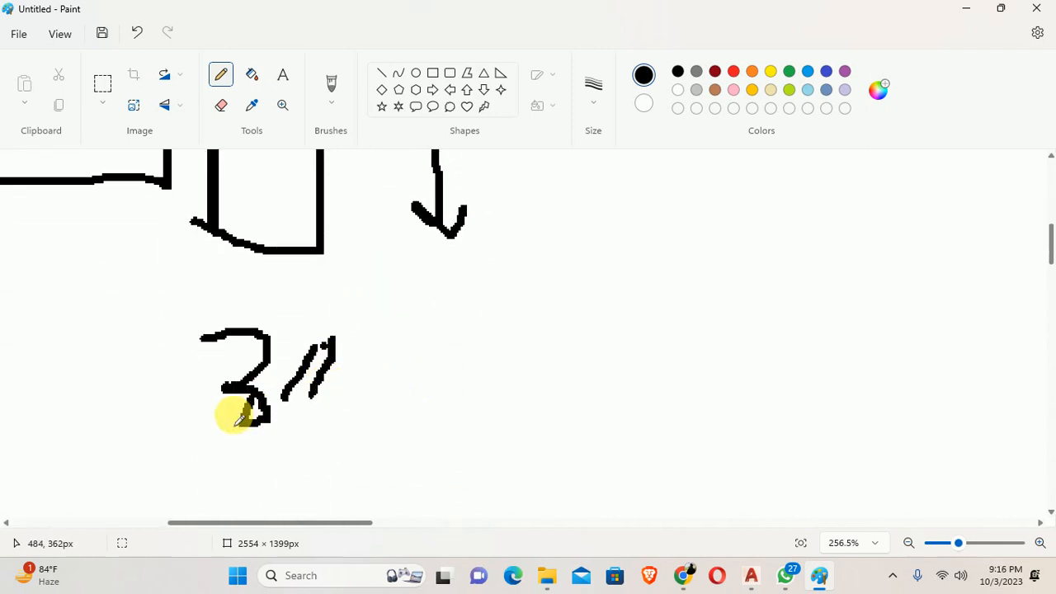
# Complete the frame's 3" width label with arrows pointing inward from both sides
pyautogui.moveTo(237, 416); pyautogui.dragTo(217, 421)
pyautogui.moveTo(89, 350); pyautogui.dragTo(170, 350)
pyautogui.moveTo(143, 324)
pyautogui.mouseDown()
pyautogui.moveTo(165, 337)
pyautogui.moveTo(148, 363)
pyautogui.mouseUp()
pyautogui.moveTo(364, 339); pyautogui.dragTo(471, 342)
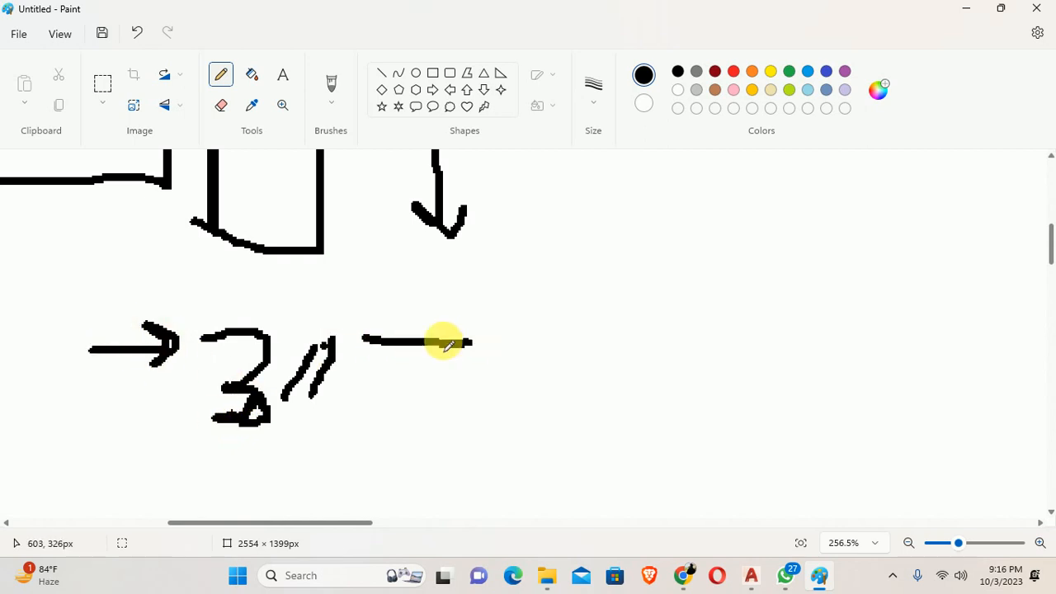
pyautogui.moveTo(405, 321); pyautogui.dragTo(365, 338)
pyautogui.moveTo(365, 338); pyautogui.dragTo(400, 403)
# Sketch the opposite wall outline across the opening, with a matching narrow upright frame rectangle at its closed end
pyautogui.keyDown('ctrl'); pyautogui.scroll(-4, 413, 369); pyautogui.keyUp('ctrl')
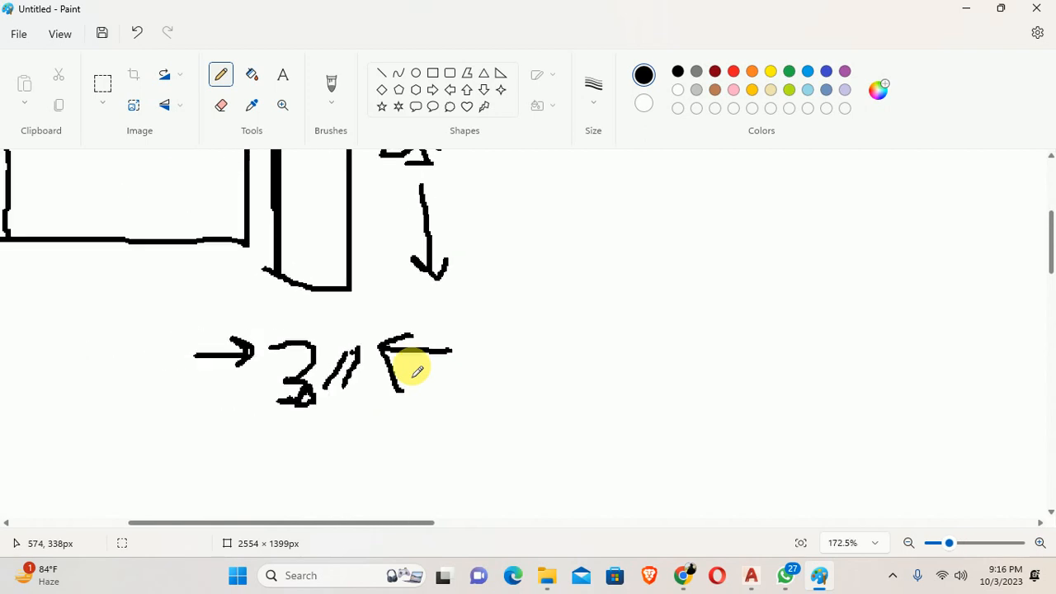
pyautogui.keyDown('ctrl'); pyautogui.scroll(-2, 406, 376); pyautogui.keyUp('ctrl')
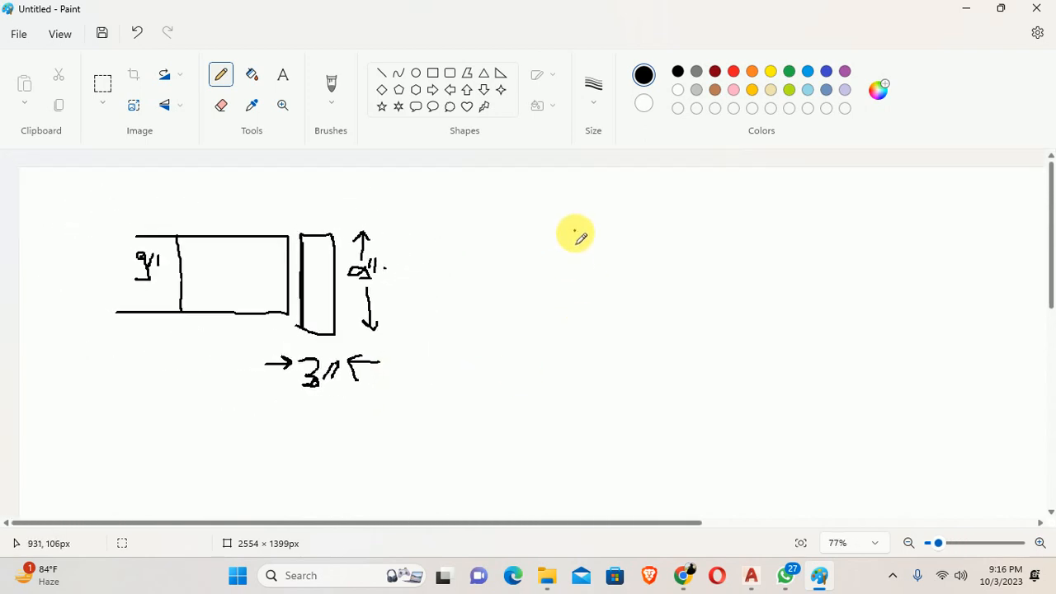
pyautogui.moveTo(575, 234)
pyautogui.mouseDown()
pyautogui.moveTo(577, 309)
pyautogui.moveTo(742, 313)
pyautogui.mouseUp()
pyautogui.moveTo(576, 232); pyautogui.dragTo(771, 221)
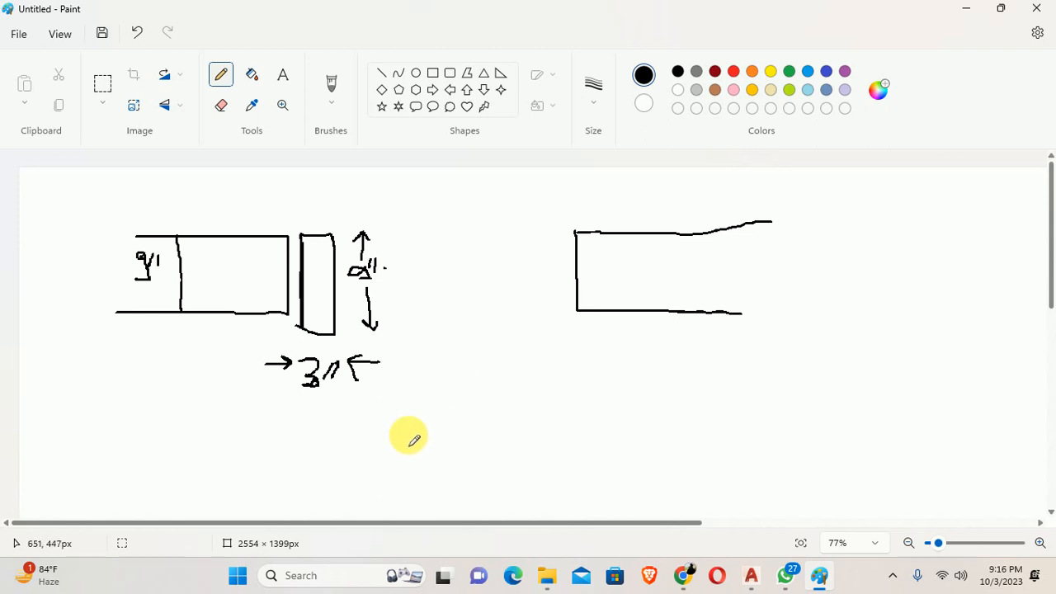
pyautogui.moveTo(568, 232)
pyautogui.mouseDown()
pyautogui.moveTo(549, 231)
pyautogui.moveTo(536, 325)
pyautogui.moveTo(568, 306)
pyautogui.moveTo(567, 227)
pyautogui.moveTo(562, 330)
pyautogui.mouseUp()
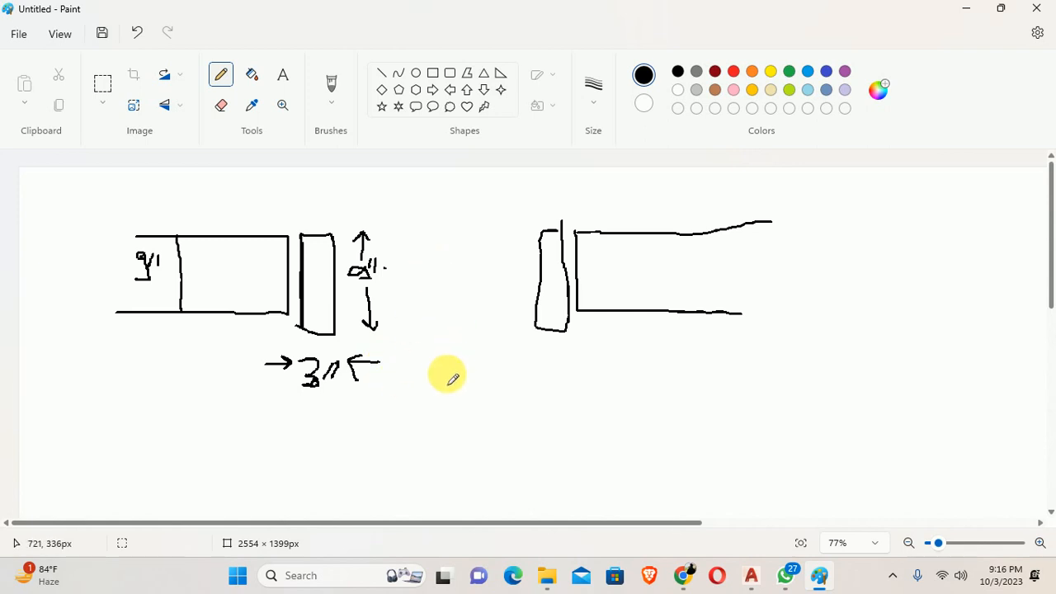
# Sketch a larger upright frame rectangle in the empty area below, with a small rectangle marked inside its upper inner corner
pyautogui.keyDown('ctrl'); pyautogui.scroll(-3, 443, 377); pyautogui.keyUp('ctrl')
pyautogui.scroll(-5, 414, 332)
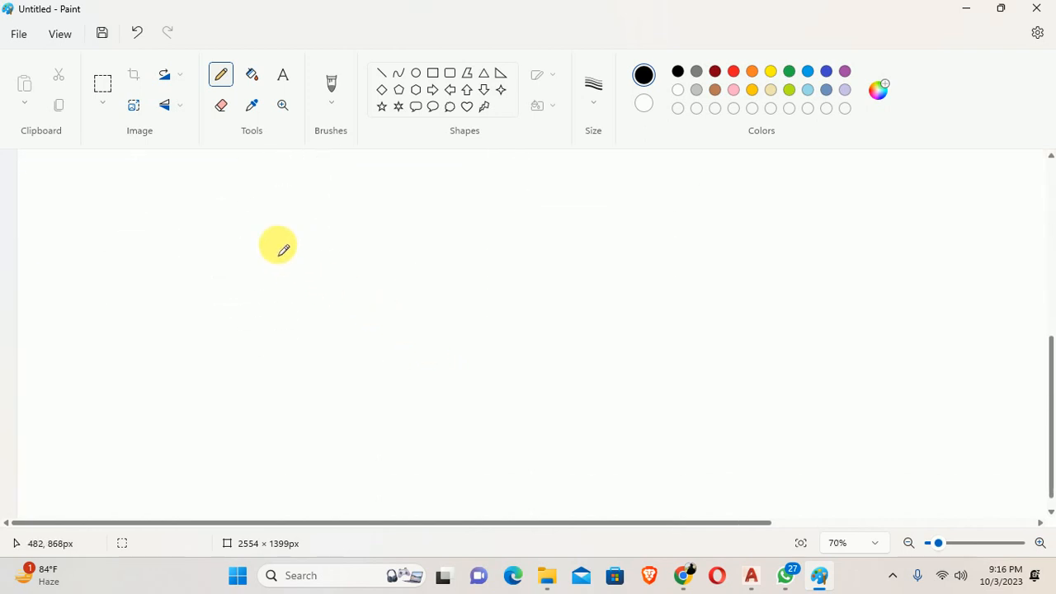
pyautogui.keyDown('ctrl'); pyautogui.scroll(3, 283, 251); pyautogui.keyUp('ctrl')
pyautogui.moveTo(299, 248)
pyautogui.mouseDown()
pyautogui.moveTo(302, 301)
pyautogui.moveTo(294, 228)
pyautogui.moveTo(375, 228)
pyautogui.moveTo(387, 353)
pyautogui.moveTo(372, 363)
pyautogui.moveTo(308, 359)
pyautogui.moveTo(297, 326)
pyautogui.mouseUp()
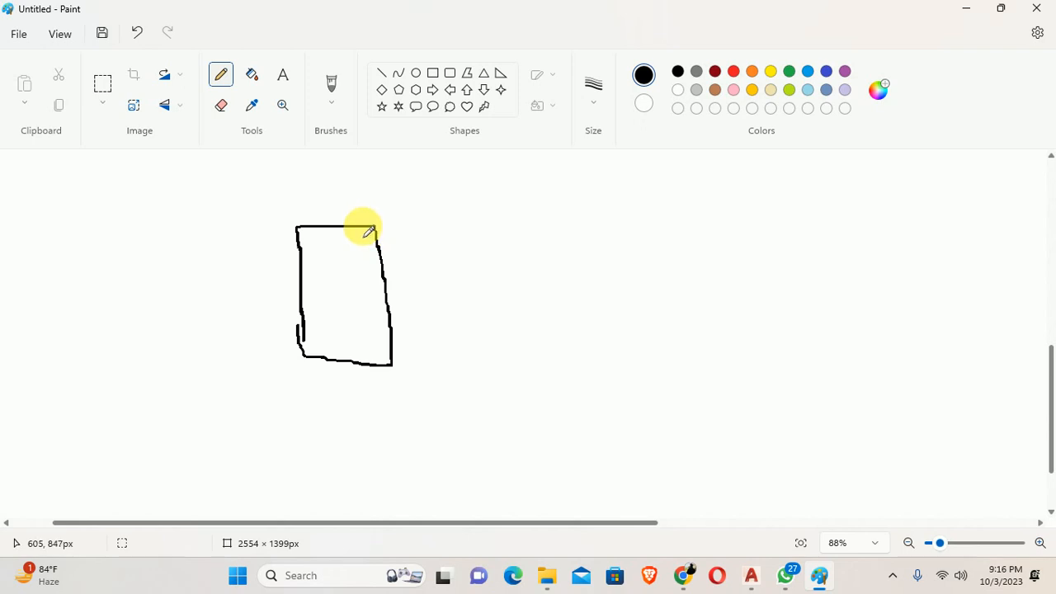
pyautogui.moveTo(360, 225)
pyautogui.mouseDown()
pyautogui.moveTo(359, 270)
pyautogui.moveTo(388, 282)
pyautogui.mouseUp()
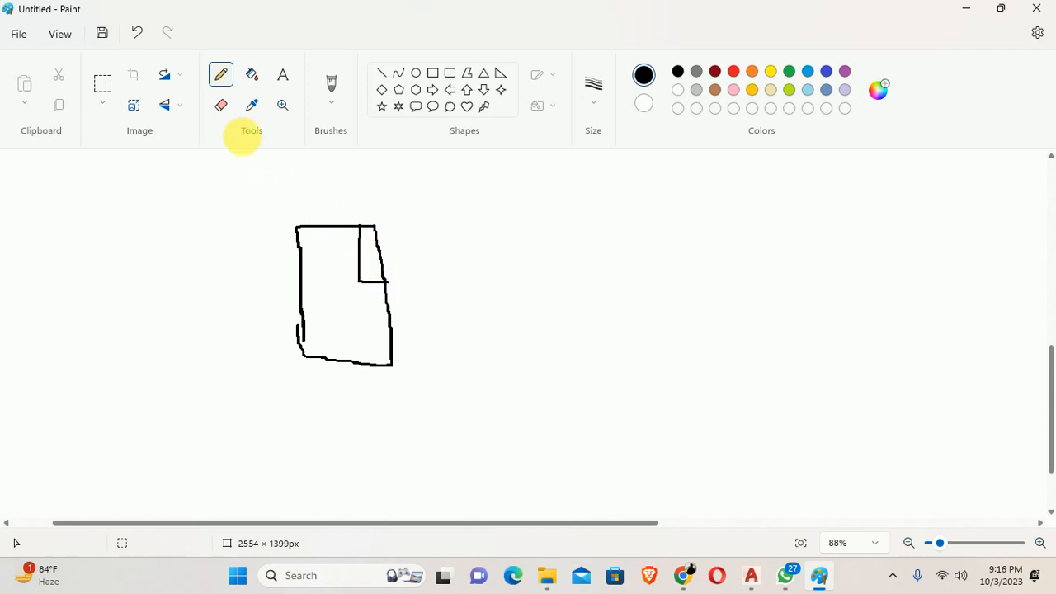
# Erase the outer lines of the small corner rectangle to leave a notched, L-shaped frame profile
pyautogui.click(221, 105)
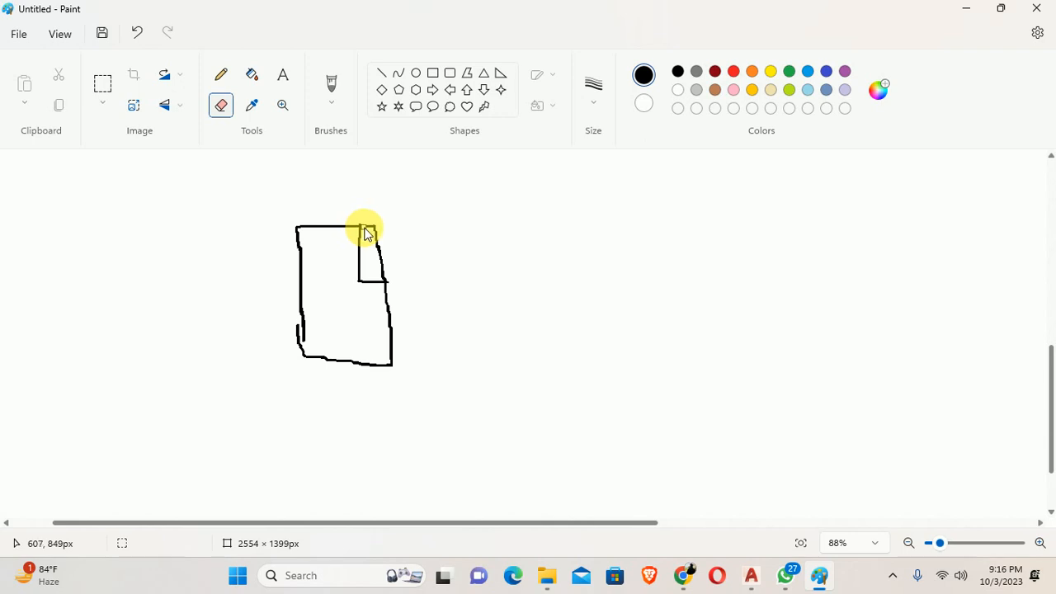
pyautogui.moveTo(366, 234)
pyautogui.mouseDown()
pyautogui.moveTo(382, 238)
pyautogui.moveTo(385, 263)
pyautogui.mouseUp()
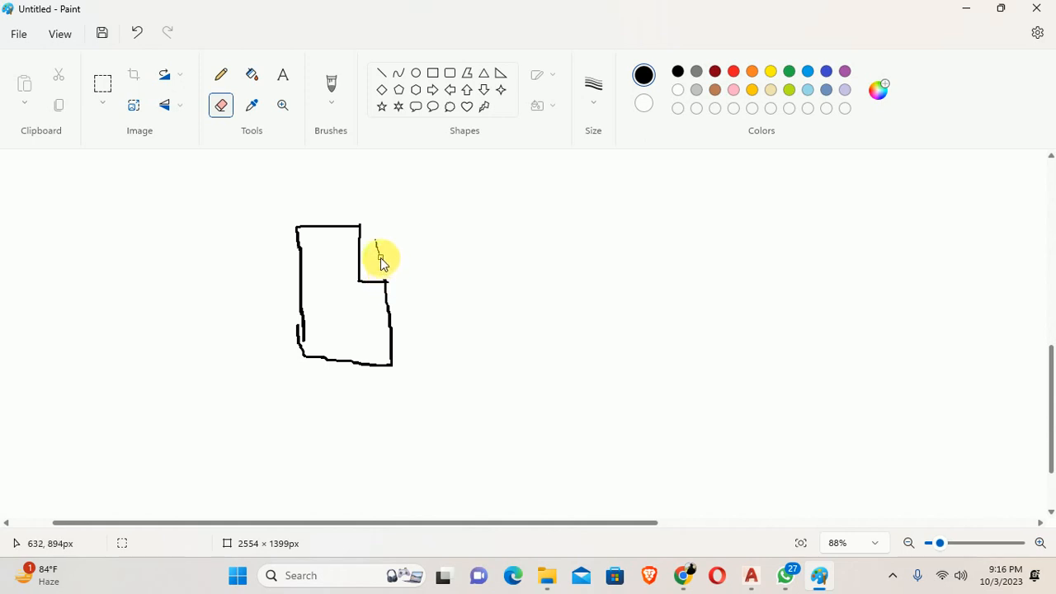
pyautogui.moveTo(380, 257); pyautogui.dragTo(372, 243)
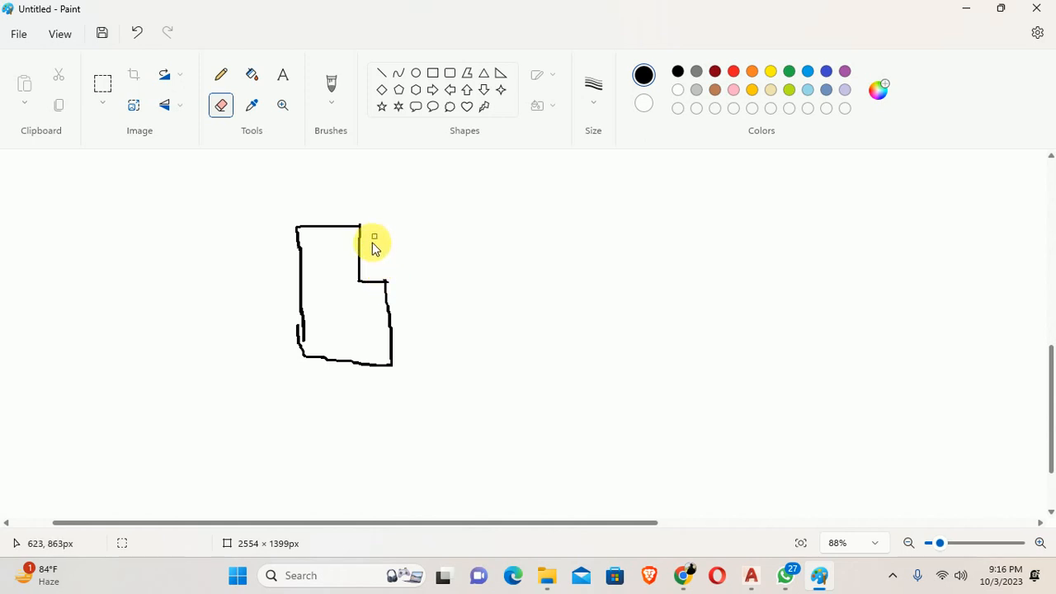
# Sketch a mirrored notched frame profile opposite the first one and a long thin panel spanning between the two notches
pyautogui.click(220, 74)
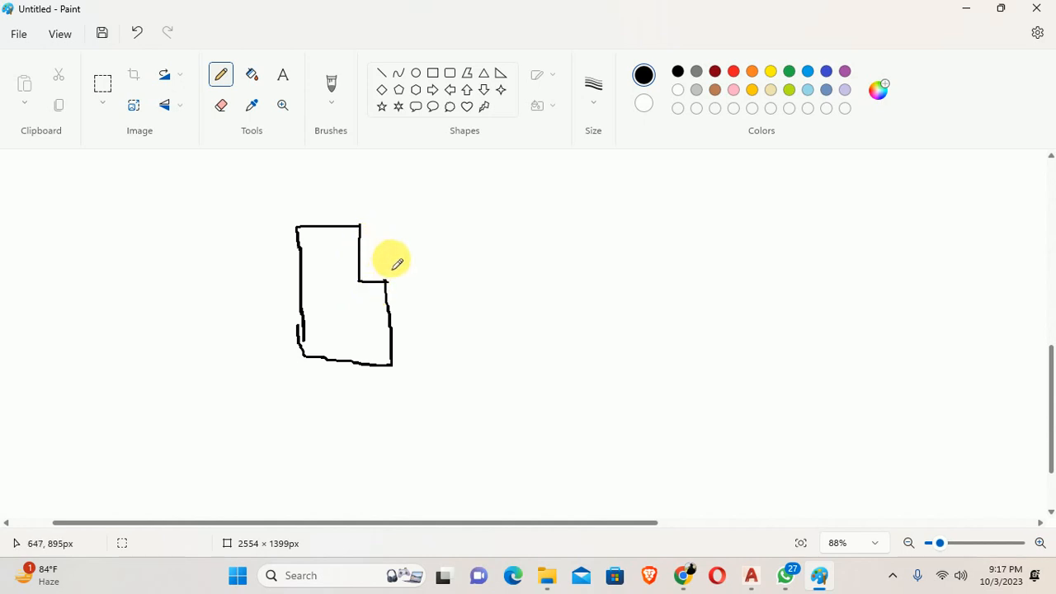
pyautogui.moveTo(727, 210)
pyautogui.mouseDown()
pyautogui.moveTo(689, 250)
pyautogui.moveTo(688, 344)
pyautogui.moveTo(794, 313)
pyautogui.moveTo(794, 234)
pyautogui.moveTo(749, 197)
pyautogui.moveTo(728, 202)
pyautogui.mouseUp()
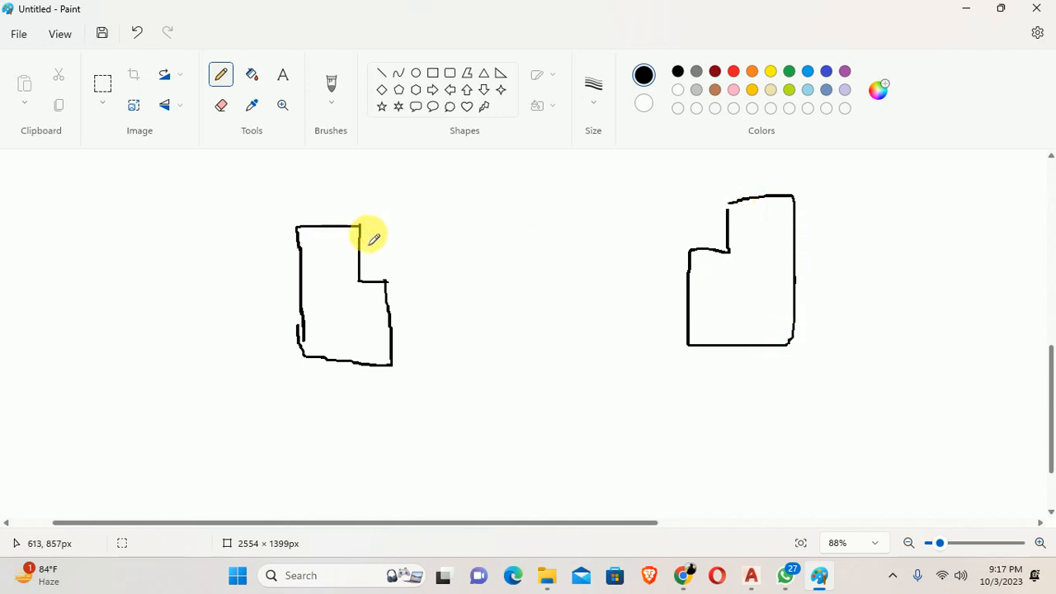
pyautogui.moveTo(369, 243)
pyautogui.mouseDown()
pyautogui.moveTo(363, 235)
pyautogui.moveTo(375, 244)
pyautogui.mouseUp()
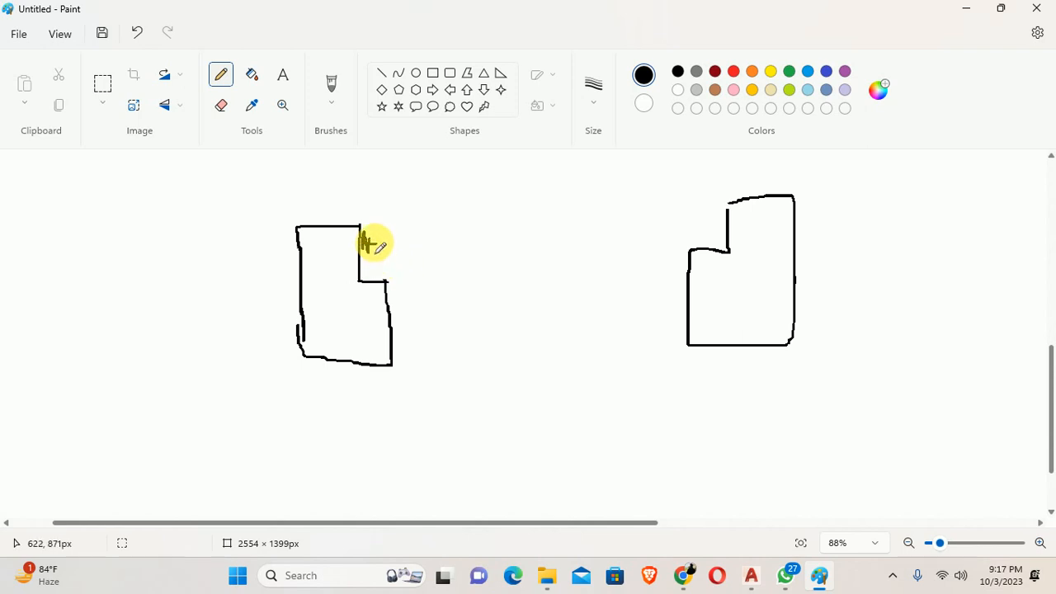
pyautogui.moveTo(374, 244)
pyautogui.mouseDown()
pyautogui.moveTo(709, 224)
pyautogui.moveTo(718, 235)
pyautogui.moveTo(602, 251)
pyautogui.moveTo(362, 251)
pyautogui.mouseUp()
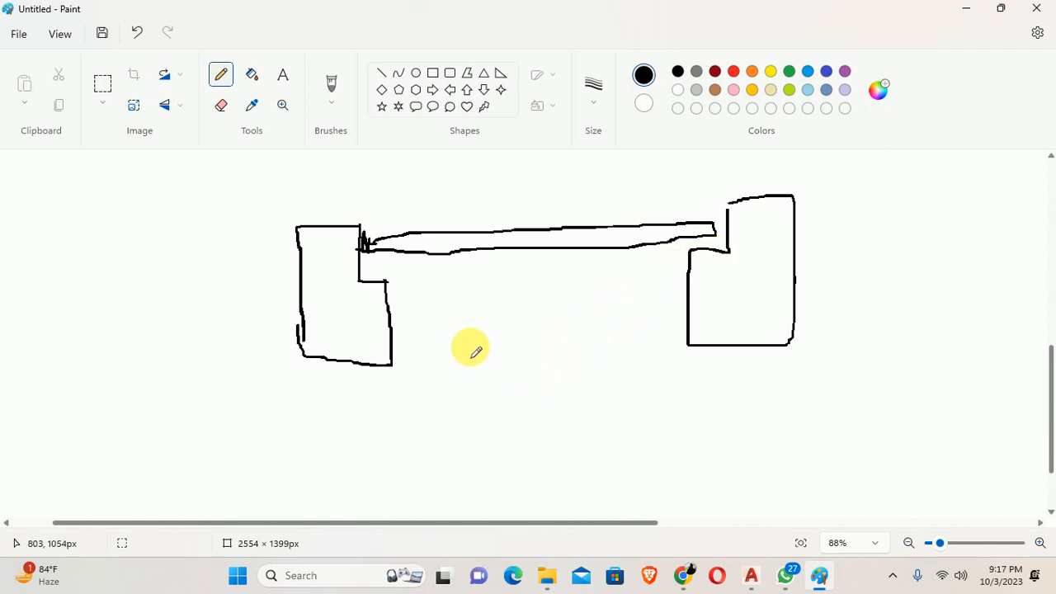
# Sketch a separate notched, L-shaped frame profile in the empty area below and beside the existing pair
pyautogui.scroll(-3, 452, 332)
pyautogui.keyDown('ctrl'); pyautogui.scroll(3, 124, 334); pyautogui.keyUp('ctrl')
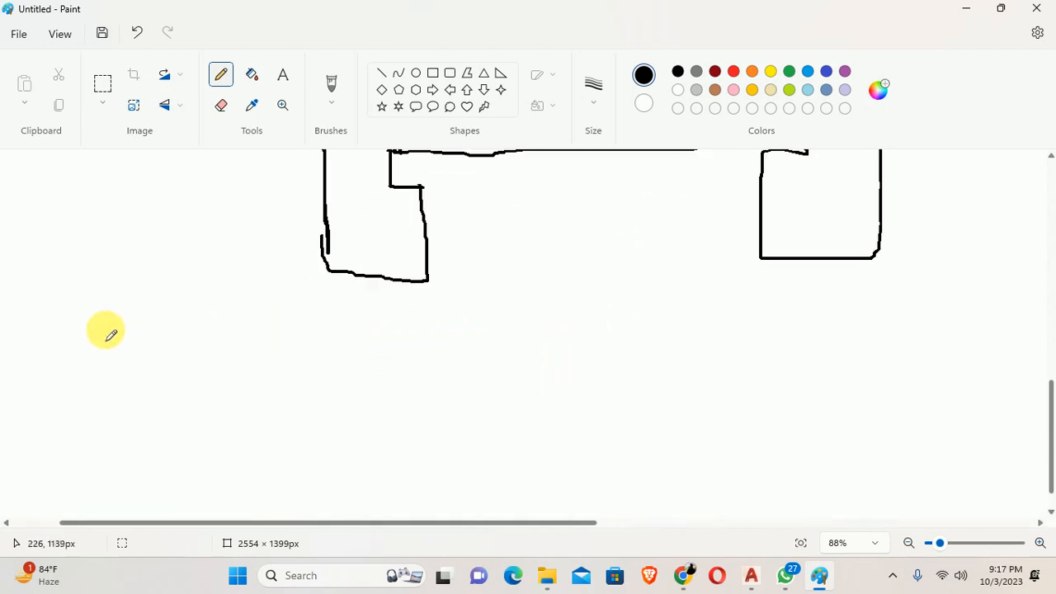
pyautogui.moveTo(124, 252)
pyautogui.mouseDown()
pyautogui.moveTo(124, 394)
pyautogui.moveTo(229, 391)
pyautogui.moveTo(235, 354)
pyautogui.moveTo(200, 307)
pyautogui.moveTo(200, 239)
pyautogui.moveTo(122, 242)
pyautogui.moveTo(120, 263)
pyautogui.mouseUp()
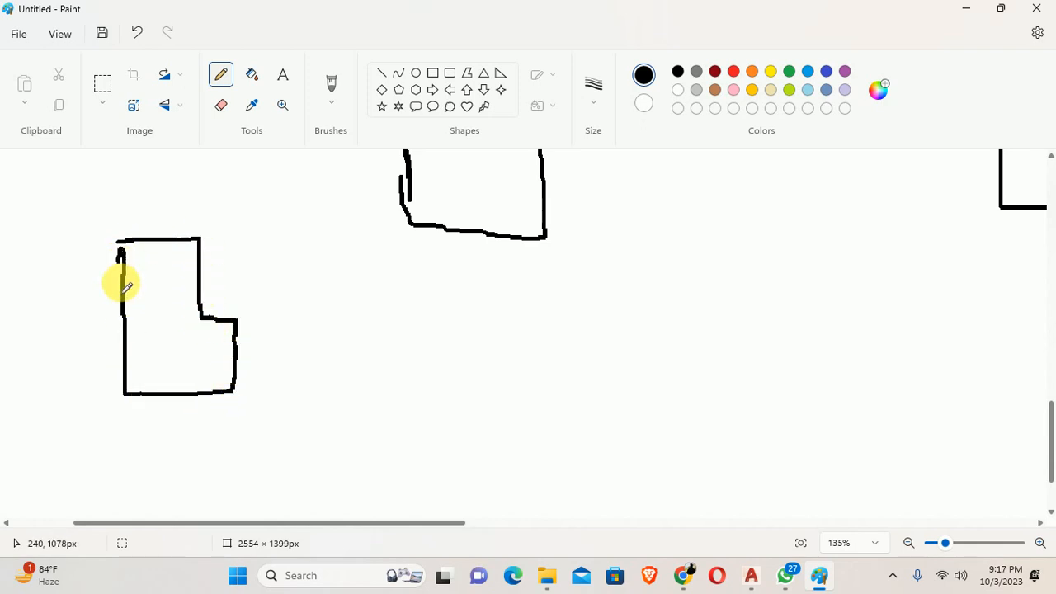
# Add a 3" width dimension below the separate frame profile, with end lines and arrows pointing outward
pyautogui.moveTo(115, 426); pyautogui.dragTo(115, 470)
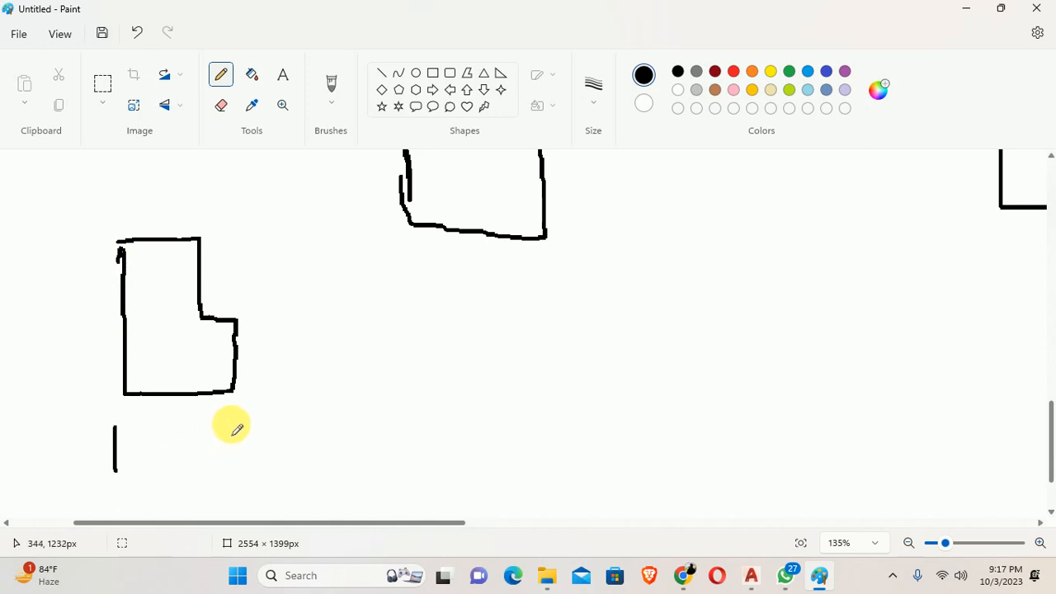
pyautogui.moveTo(231, 422); pyautogui.dragTo(235, 469)
pyautogui.moveTo(152, 438)
pyautogui.mouseDown()
pyautogui.moveTo(170, 438)
pyautogui.moveTo(177, 455)
pyautogui.moveTo(151, 468)
pyautogui.mouseUp()
pyautogui.keyDown('ctrl'); pyautogui.scroll(4, 192, 434); pyautogui.keyUp('ctrl')
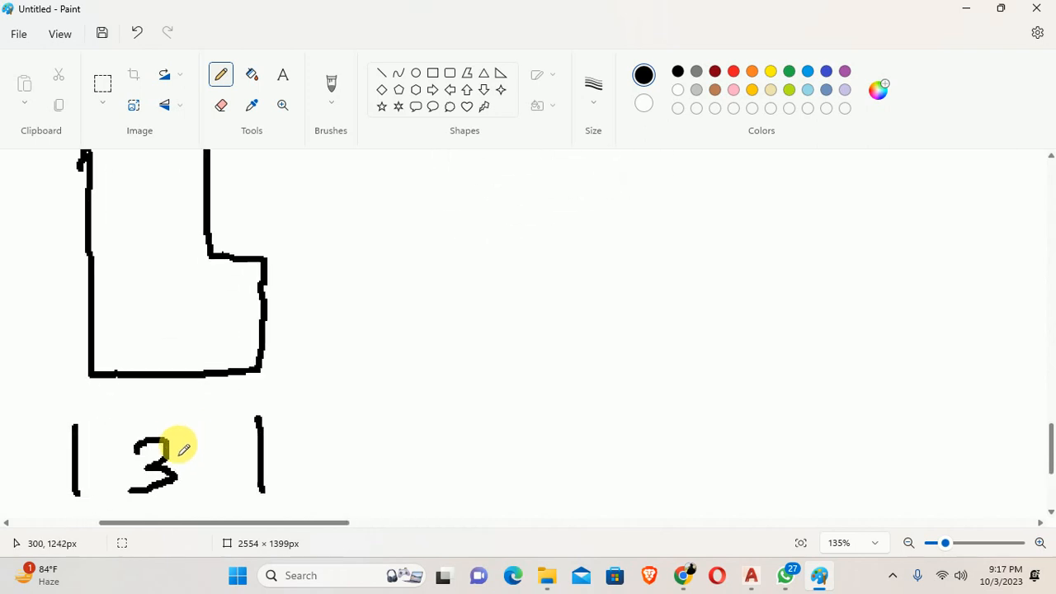
pyautogui.moveTo(190, 436)
pyautogui.mouseDown()
pyautogui.moveTo(184, 452)
pyautogui.moveTo(260, 455)
pyautogui.moveTo(238, 466)
pyautogui.mouseUp()
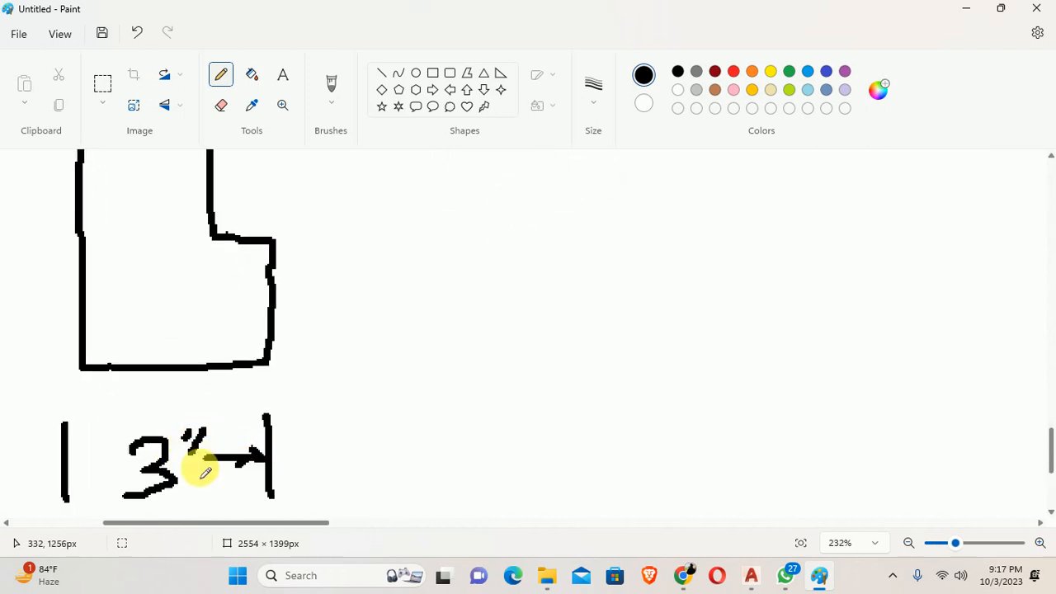
pyautogui.moveTo(119, 460)
pyautogui.mouseDown()
pyautogui.moveTo(73, 469)
pyautogui.moveTo(86, 449)
pyautogui.moveTo(90, 476)
pyautogui.mouseUp()
# Add a 9" vertical dimension beside the separate frame profile, with end lines and arrows pointing outward
pyautogui.scroll(2, 297, 403)
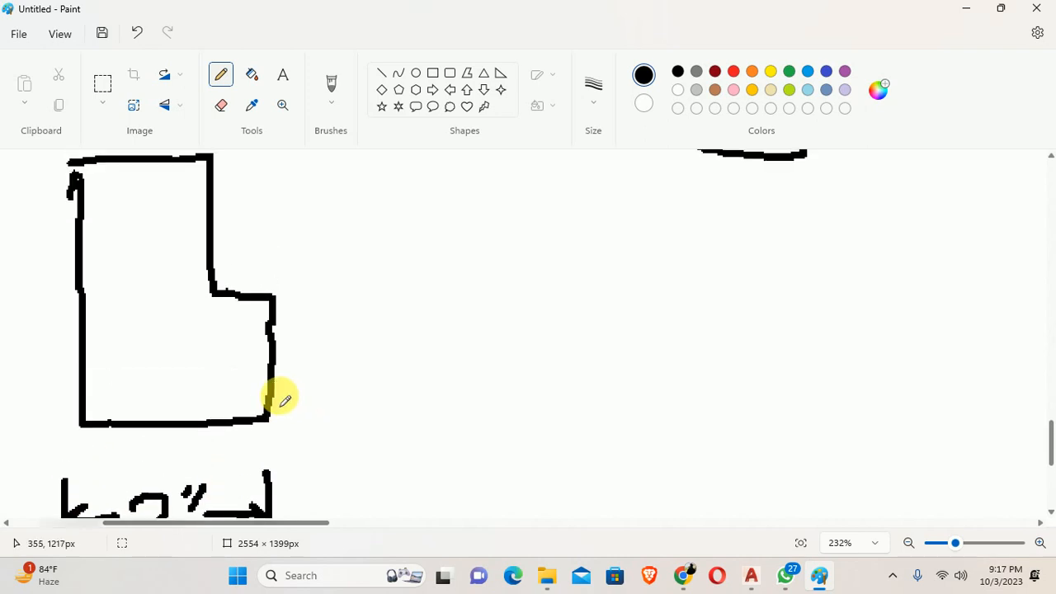
pyautogui.scroll(2, 355, 247)
pyautogui.moveTo(343, 206); pyautogui.dragTo(388, 205)
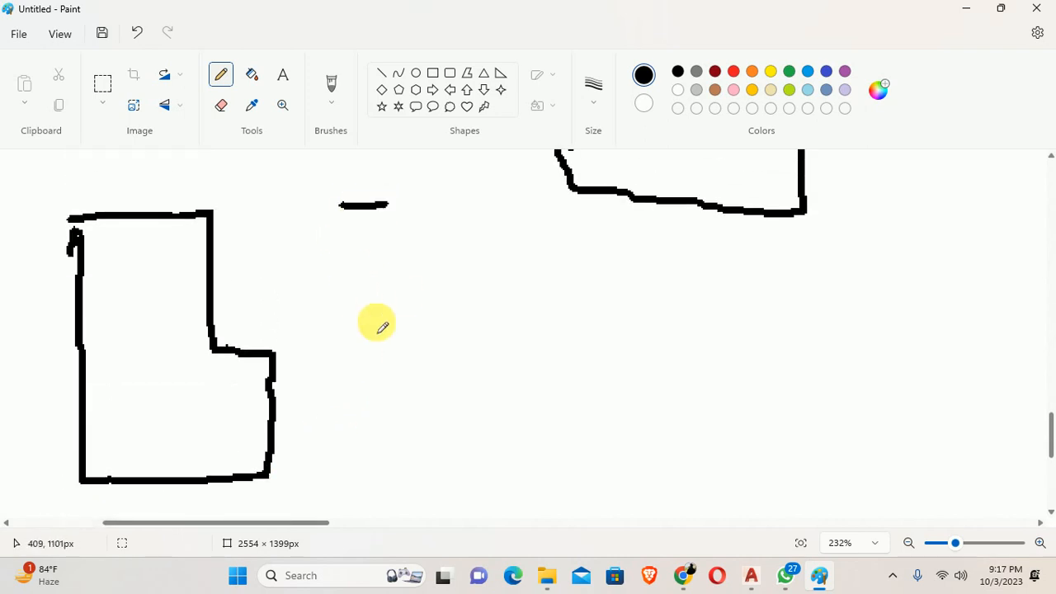
pyautogui.moveTo(339, 480)
pyautogui.mouseDown()
pyautogui.moveTo(401, 479)
pyautogui.moveTo(371, 445)
pyautogui.moveTo(376, 377)
pyautogui.mouseUp()
pyautogui.moveTo(351, 445)
pyautogui.mouseDown()
pyautogui.moveTo(360, 458)
pyautogui.moveTo(394, 433)
pyautogui.mouseUp()
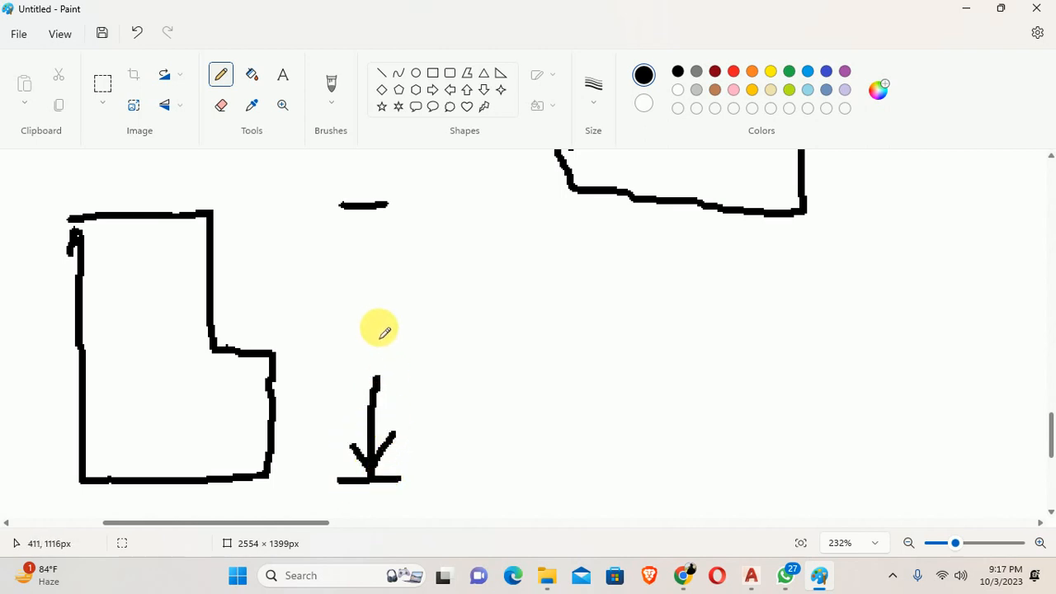
pyautogui.moveTo(369, 310)
pyautogui.mouseDown()
pyautogui.moveTo(379, 323)
pyautogui.moveTo(366, 354)
pyautogui.mouseUp()
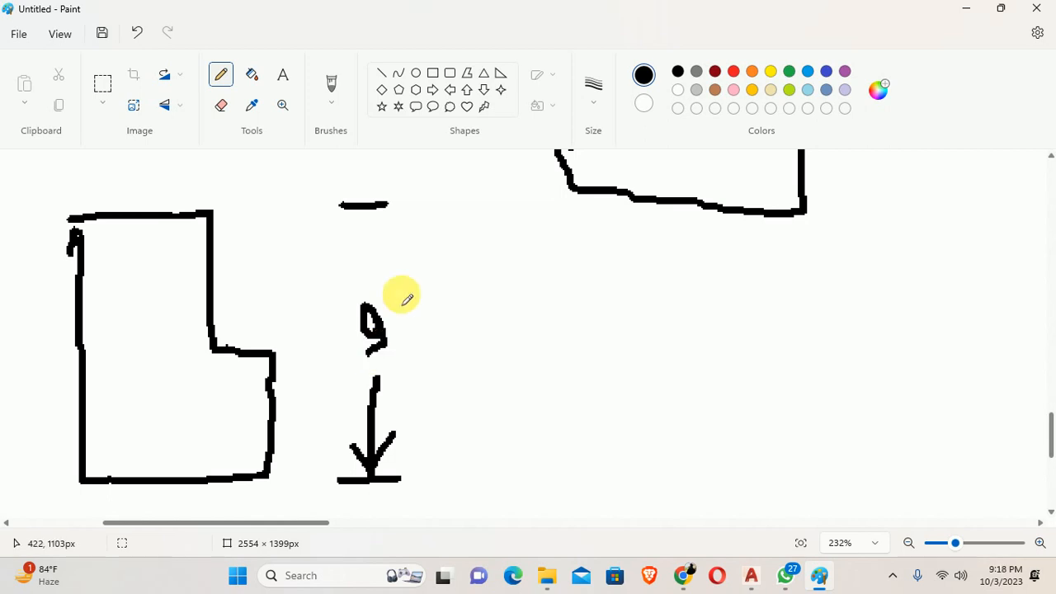
pyautogui.moveTo(378, 288)
pyautogui.mouseDown()
pyautogui.moveTo(385, 212)
pyautogui.moveTo(368, 233)
pyautogui.moveTo(396, 227)
pyautogui.mouseUp()
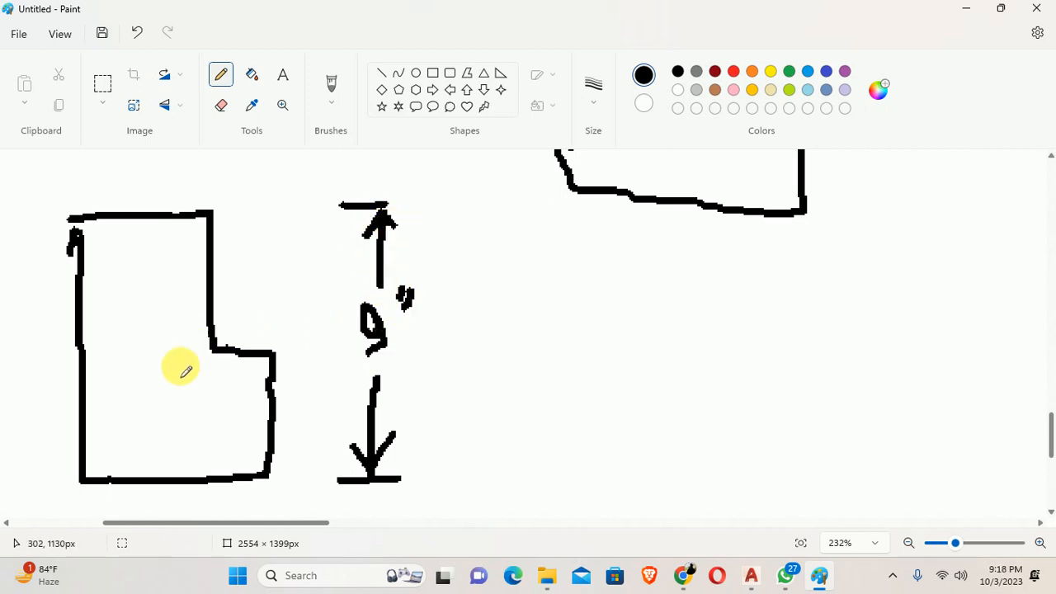
# In red, mark the notch's width as 1" with inward-pointing arrows and draw a double-headed vertical arrow spanning the notch's height
pyautogui.click(733, 71)
pyautogui.moveTo(144, 386)
pyautogui.mouseDown()
pyautogui.moveTo(189, 377)
pyautogui.moveTo(212, 398)
pyautogui.moveTo(338, 386)
pyautogui.moveTo(288, 401)
pyautogui.moveTo(236, 394)
pyautogui.moveTo(238, 412)
pyautogui.moveTo(193, 397)
pyautogui.moveTo(212, 394)
pyautogui.mouseUp()
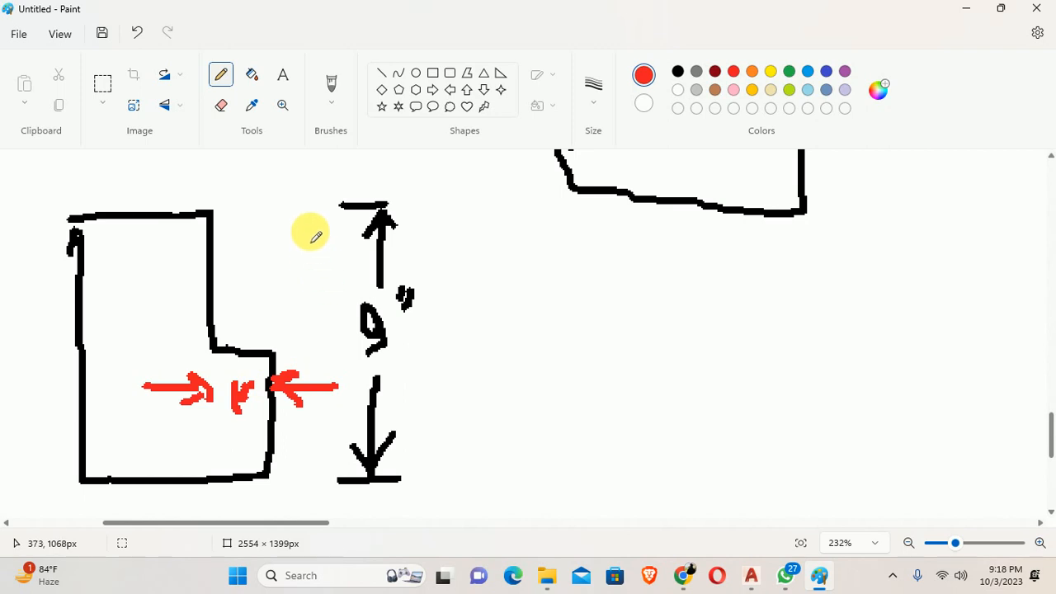
pyautogui.moveTo(306, 201)
pyautogui.mouseDown()
pyautogui.moveTo(313, 346)
pyautogui.moveTo(323, 326)
pyautogui.mouseUp()
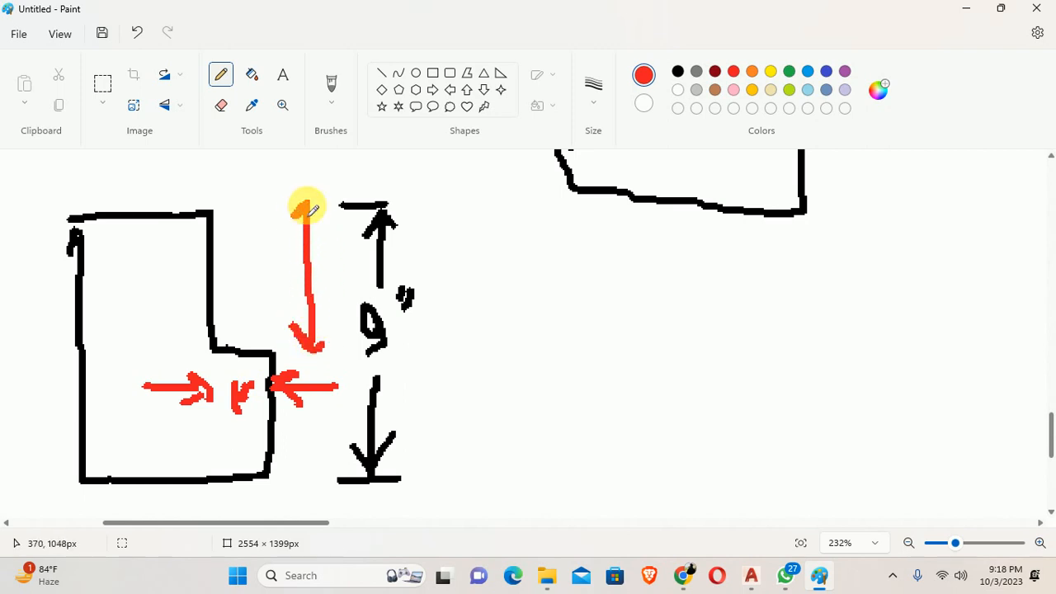
pyautogui.moveTo(293, 218); pyautogui.dragTo(322, 216)
# Write the label 1.5" in red beside the notch's vertical arrow, redoing the digit 5 so it is legible
pyautogui.moveTo(237, 241); pyautogui.dragTo(236, 285)
pyautogui.click(253, 268)
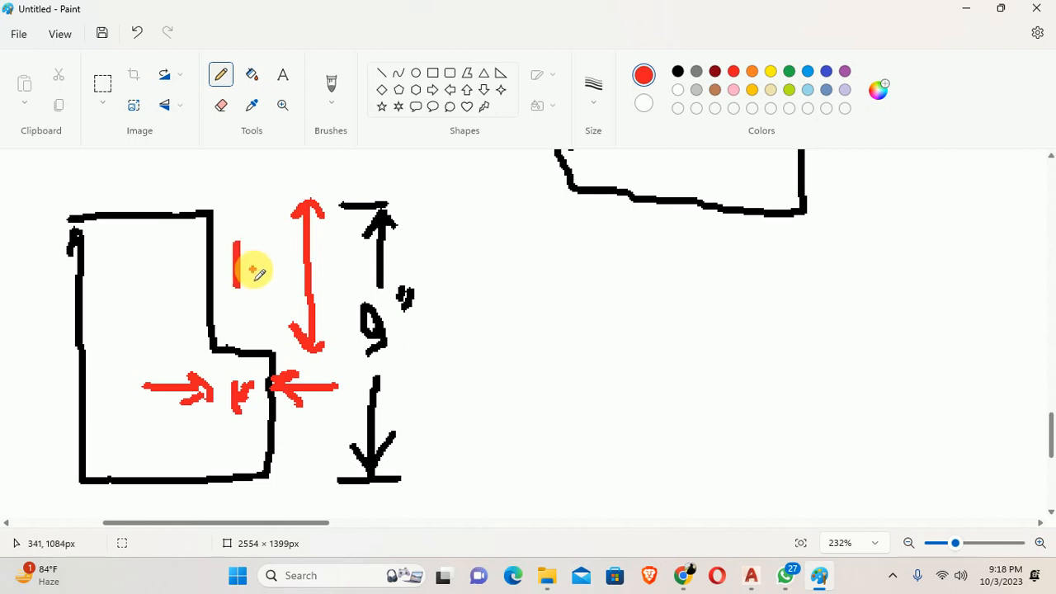
pyautogui.moveTo(259, 252)
pyautogui.mouseDown()
pyautogui.moveTo(272, 255)
pyautogui.moveTo(267, 271)
pyautogui.moveTo(289, 238)
pyautogui.moveTo(275, 243)
pyautogui.moveTo(283, 256)
pyautogui.mouseUp()
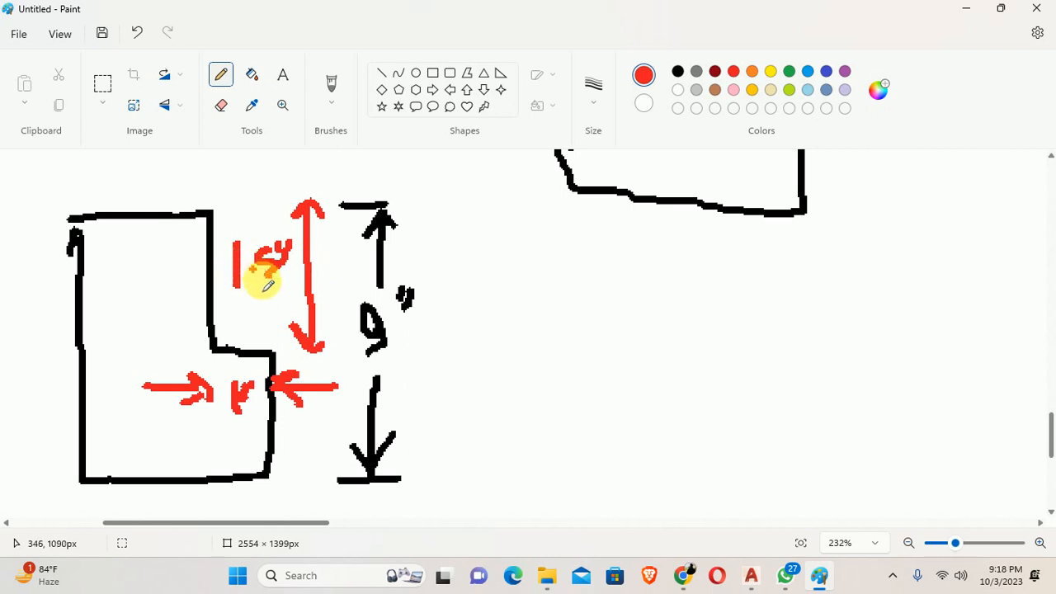
pyautogui.hotkey('ctrl', 'z')
pyautogui.moveTo(262, 252); pyautogui.dragTo(285, 252)
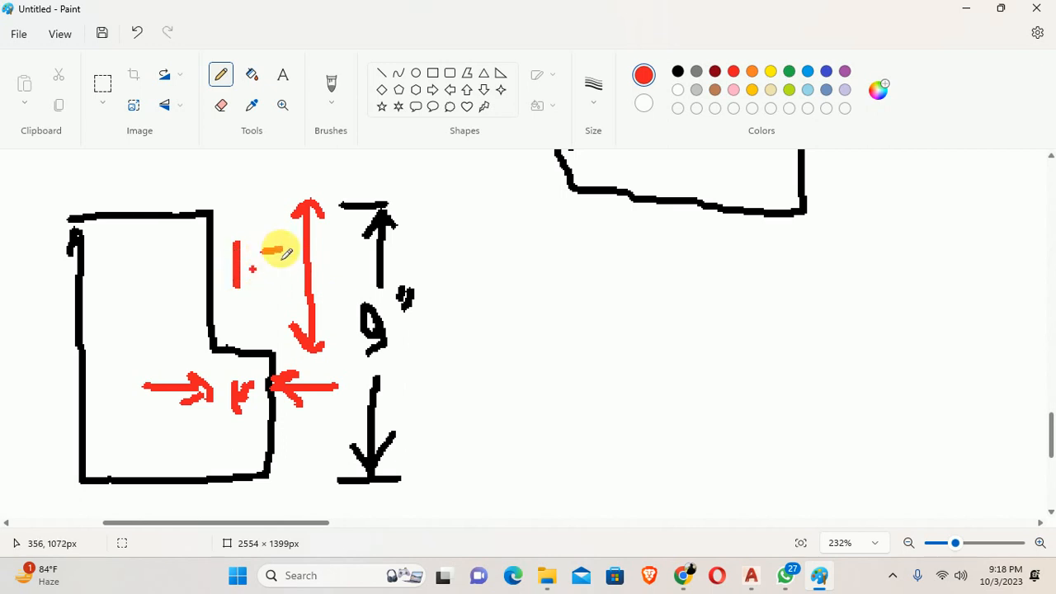
pyautogui.keyDown('ctrl'); pyautogui.scroll(5, 265, 252); pyautogui.keyUp('ctrl')
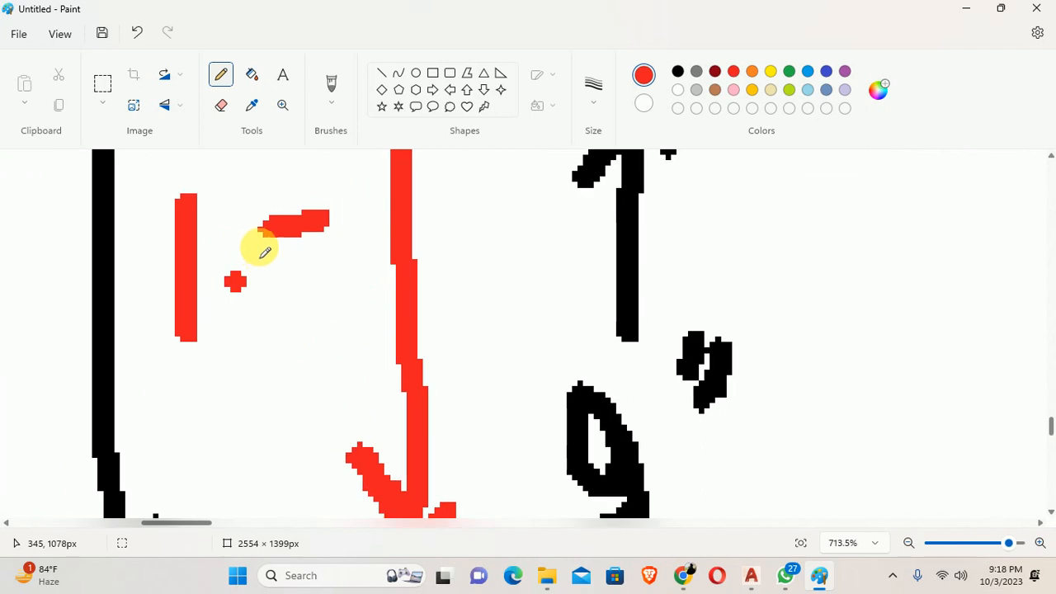
pyautogui.moveTo(262, 224)
pyautogui.mouseDown()
pyautogui.moveTo(301, 285)
pyautogui.moveTo(288, 325)
pyautogui.moveTo(256, 330)
pyautogui.mouseUp()
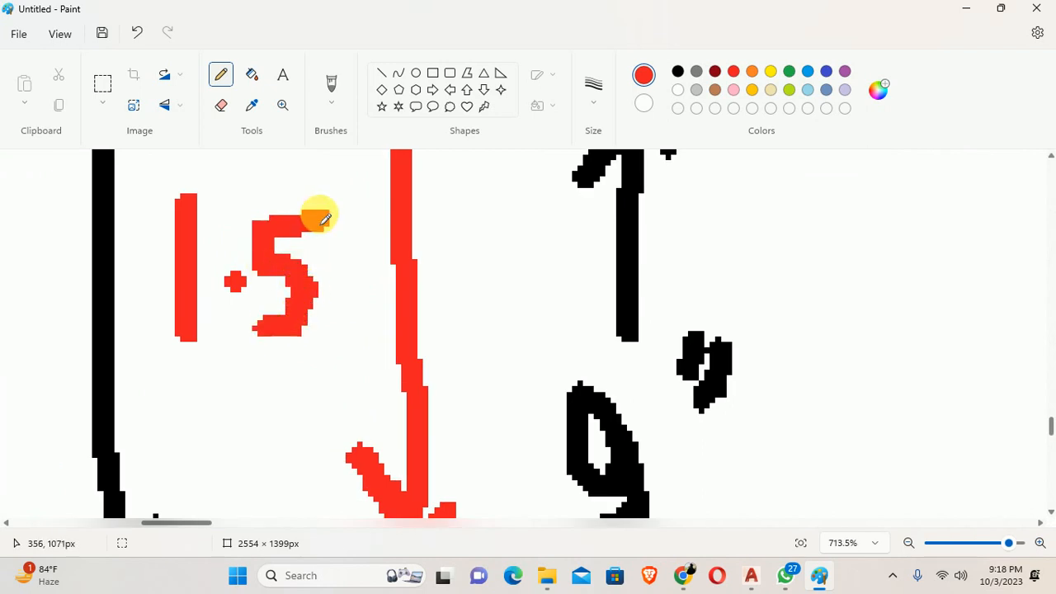
pyautogui.moveTo(347, 171)
pyautogui.mouseDown()
pyautogui.moveTo(346, 182)
pyautogui.moveTo(314, 177)
pyautogui.mouseUp()
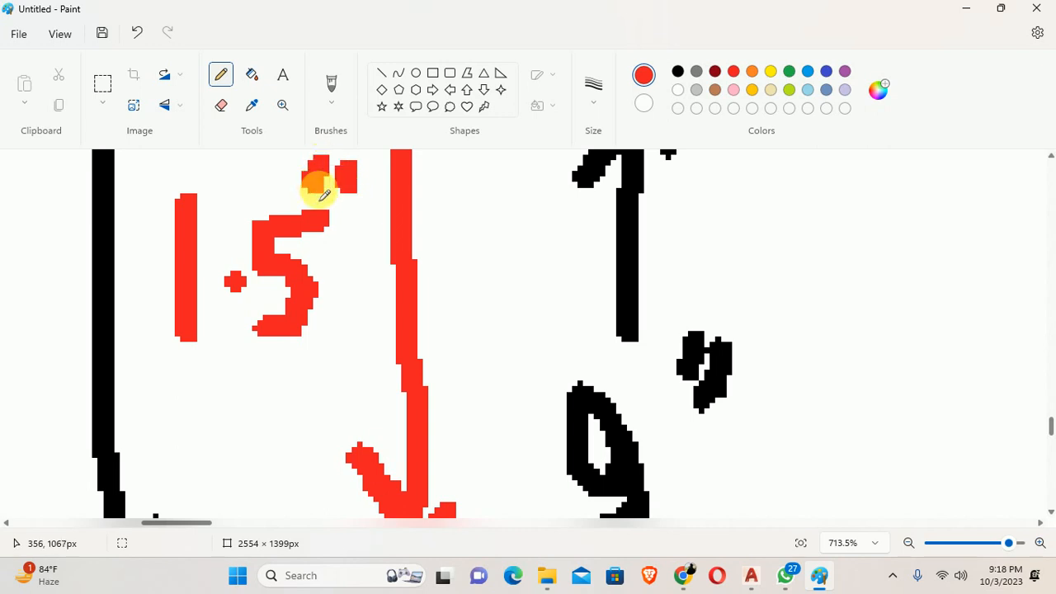
pyautogui.keyDown('ctrl'); pyautogui.scroll(-6, 323, 195); pyautogui.keyUp('ctrl')
pyautogui.keyDown('ctrl'); pyautogui.scroll(1, 353, 295); pyautogui.keyUp('ctrl')
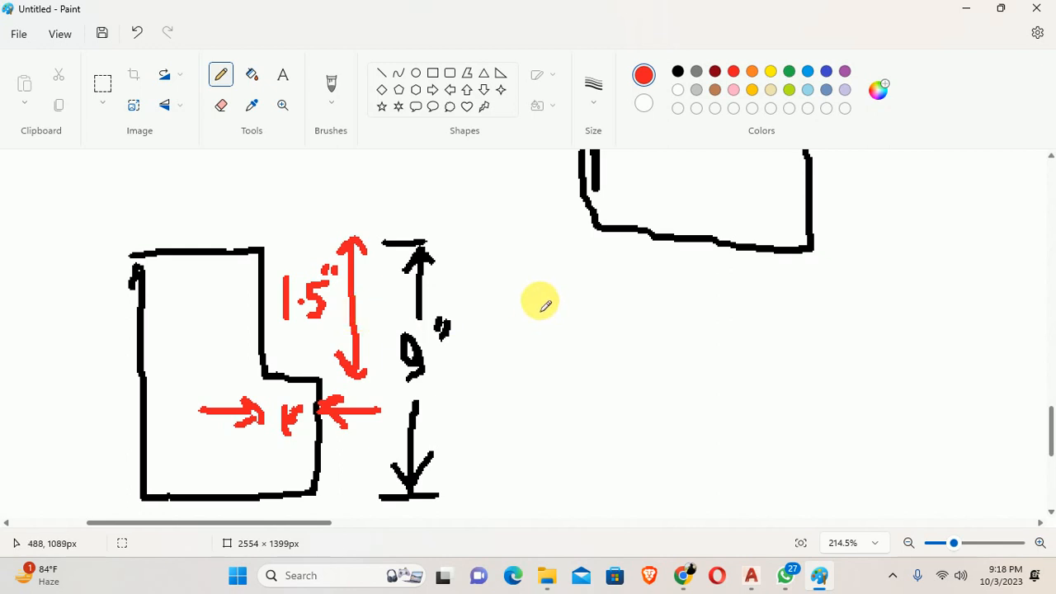
# Sketch a red frame profile with notches at both corners of one side, below the black notched frame
pyautogui.keyDown('ctrl'); pyautogui.scroll(-2, 521, 305); pyautogui.keyUp('ctrl')
pyautogui.keyDown('ctrl'); pyautogui.scroll(-2, 521, 305); pyautogui.keyUp('ctrl')
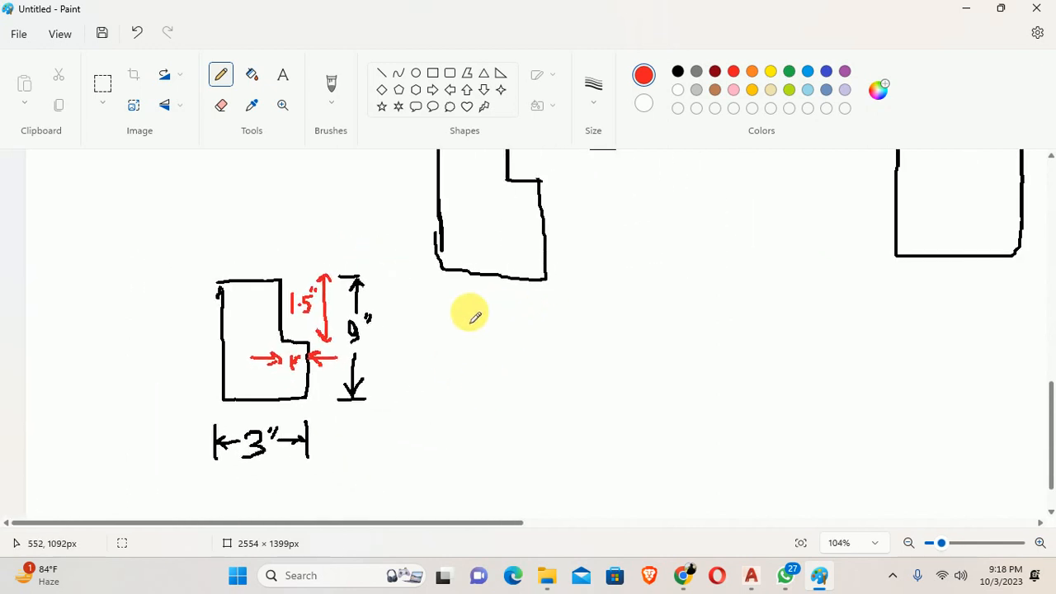
pyautogui.moveTo(471, 313); pyautogui.dragTo(481, 438)
pyautogui.moveTo(468, 313)
pyautogui.mouseDown()
pyautogui.moveTo(537, 344)
pyautogui.moveTo(544, 367)
pyautogui.moveTo(529, 435)
pyautogui.moveTo(496, 456)
pyautogui.moveTo(485, 449)
pyautogui.mouseUp()
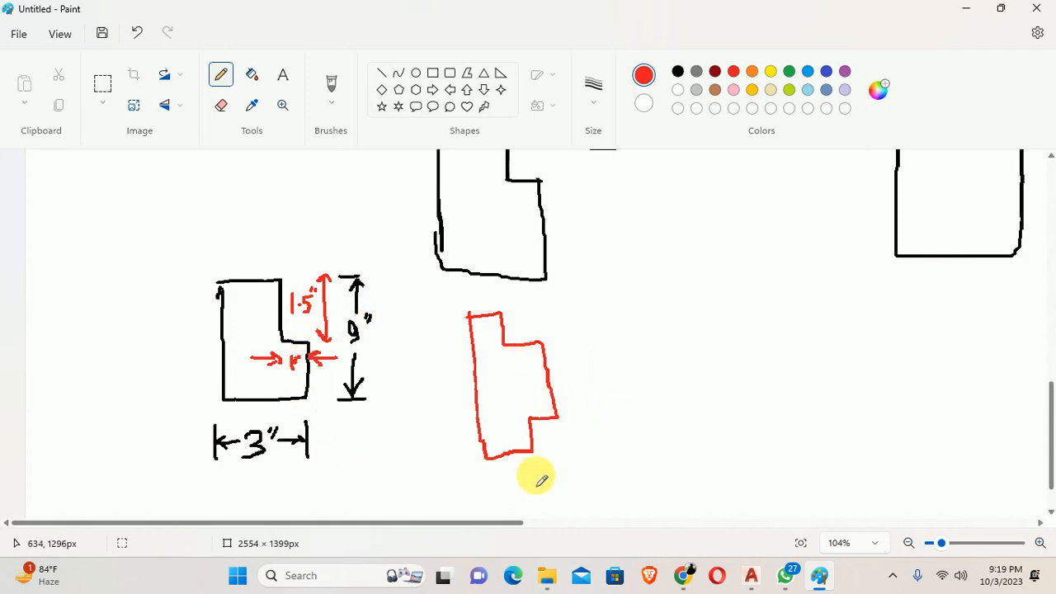
# Sketch a red upright rectangle in the empty area beside the frame pair and label it 3" wide and 4" high
pyautogui.keyDown('ctrl'); pyautogui.scroll(-3, 455, 341); pyautogui.keyUp('ctrl')
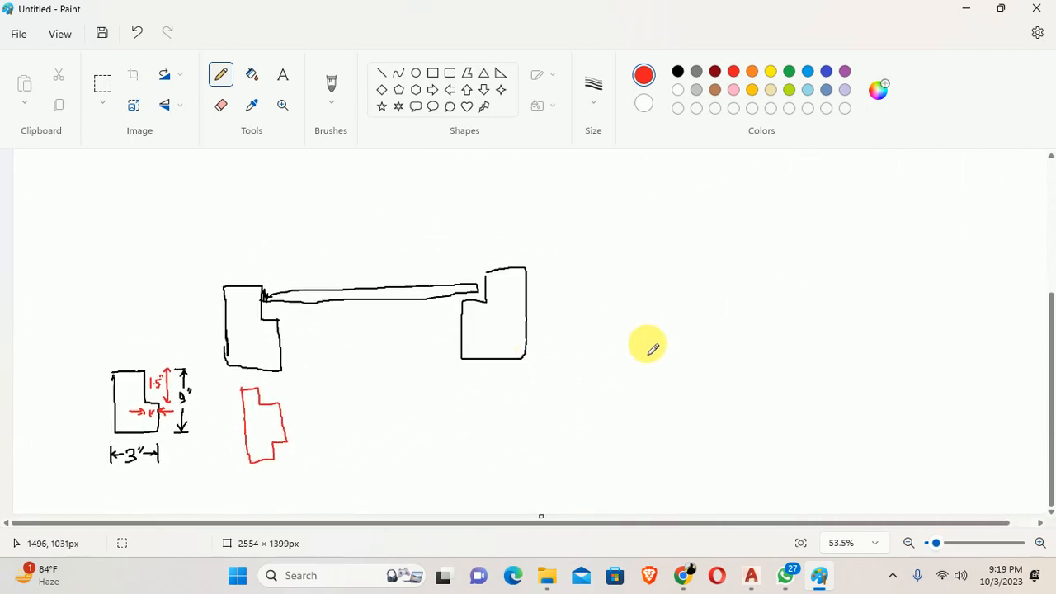
pyautogui.moveTo(625, 261); pyautogui.dragTo(625, 313)
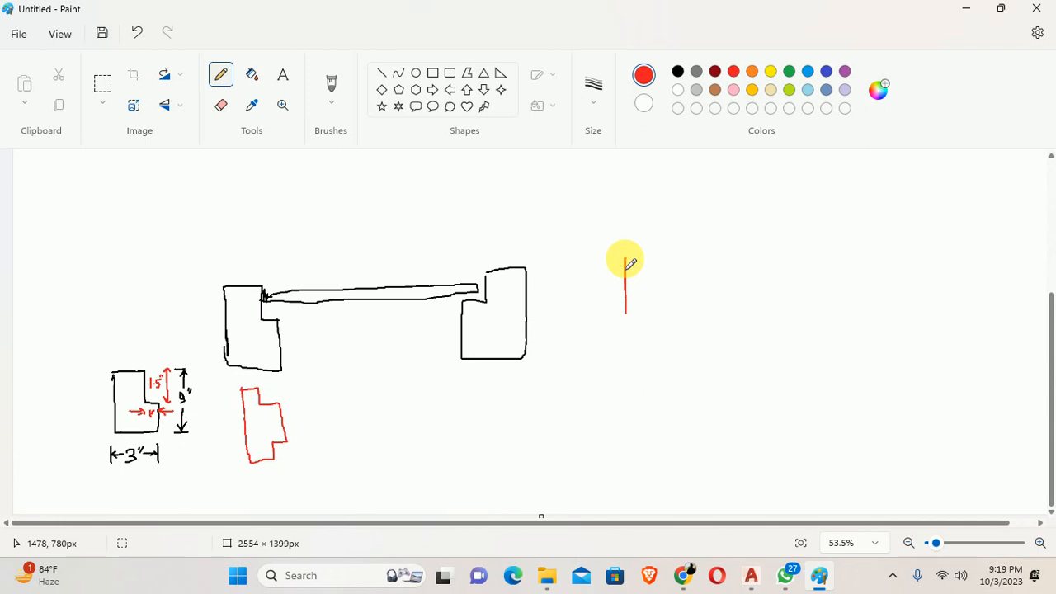
pyautogui.moveTo(630, 264)
pyautogui.mouseDown()
pyautogui.moveTo(665, 258)
pyautogui.moveTo(668, 322)
pyautogui.moveTo(627, 332)
pyautogui.mouseUp()
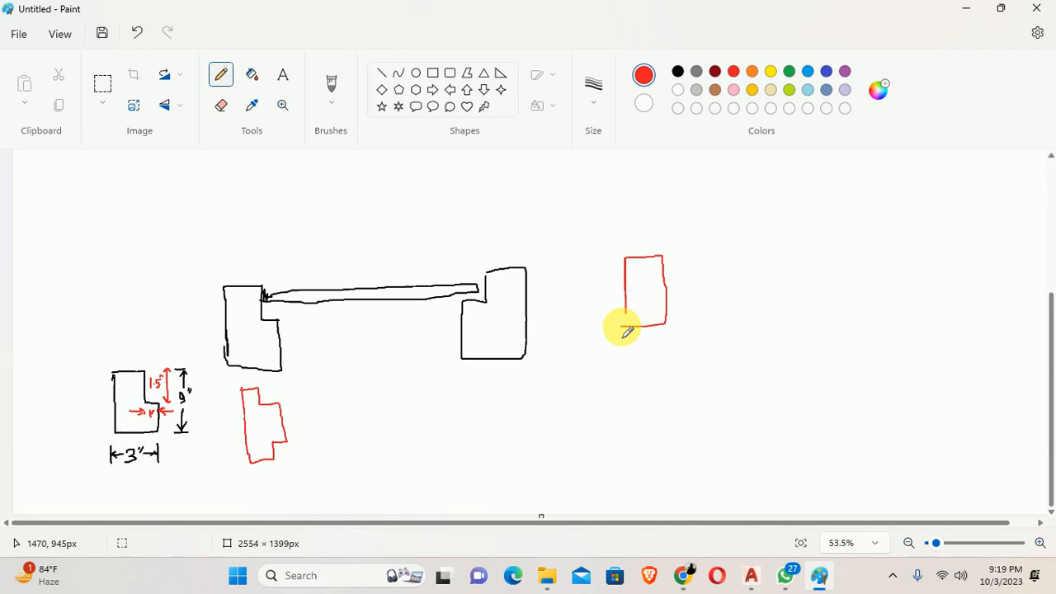
pyautogui.keyDown('ctrl'); pyautogui.scroll(5, 685, 326); pyautogui.keyUp('ctrl')
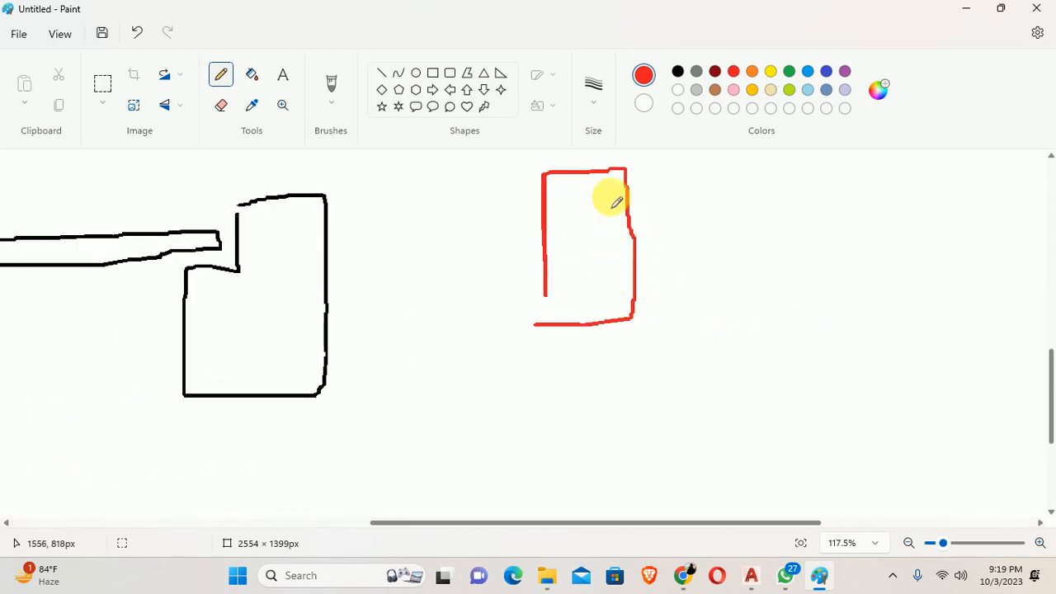
pyautogui.moveTo(581, 394)
pyautogui.mouseDown()
pyautogui.moveTo(620, 411)
pyautogui.moveTo(601, 418)
pyautogui.mouseUp()
pyautogui.moveTo(624, 372); pyautogui.dragTo(635, 376)
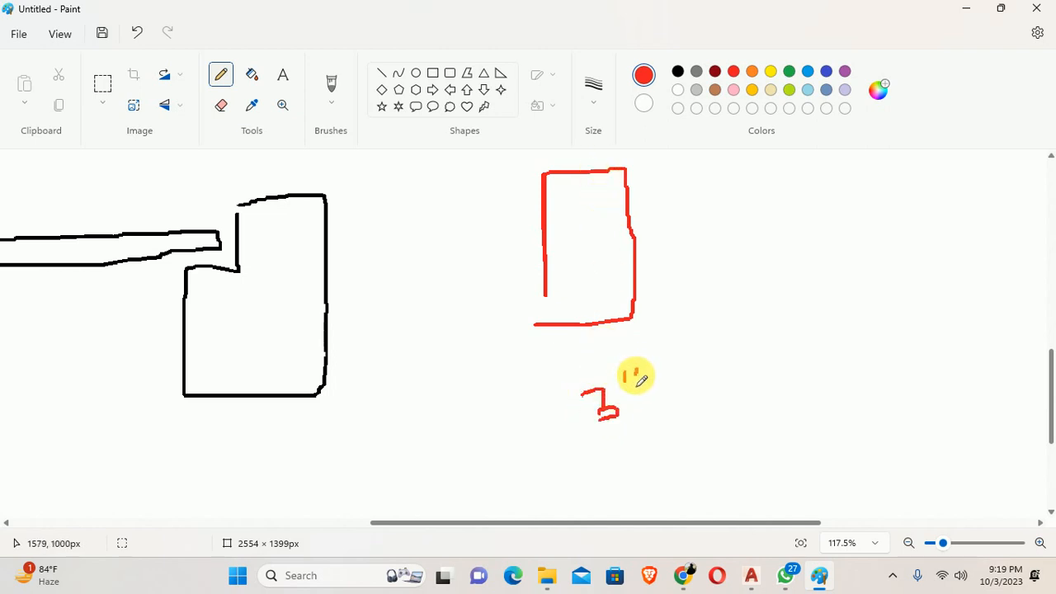
pyautogui.moveTo(654, 203)
pyautogui.mouseDown()
pyautogui.moveTo(659, 244)
pyautogui.moveTo(666, 221)
pyautogui.mouseUp()
pyautogui.moveTo(666, 221); pyautogui.dragTo(666, 253)
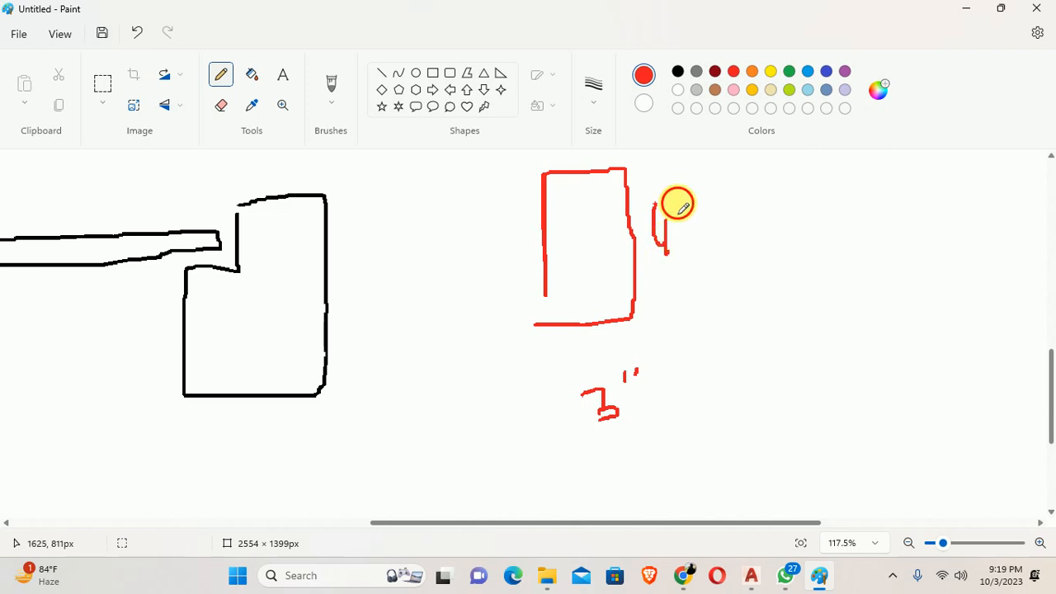
pyautogui.moveTo(677, 203); pyautogui.dragTo(678, 233)
# Sketch a narrower red rectangle beside the 3" by 4" one and label it 2" wide and 4" high
pyautogui.keyDown('ctrl'); pyautogui.scroll(-3, 660, 259); pyautogui.keyUp('ctrl')
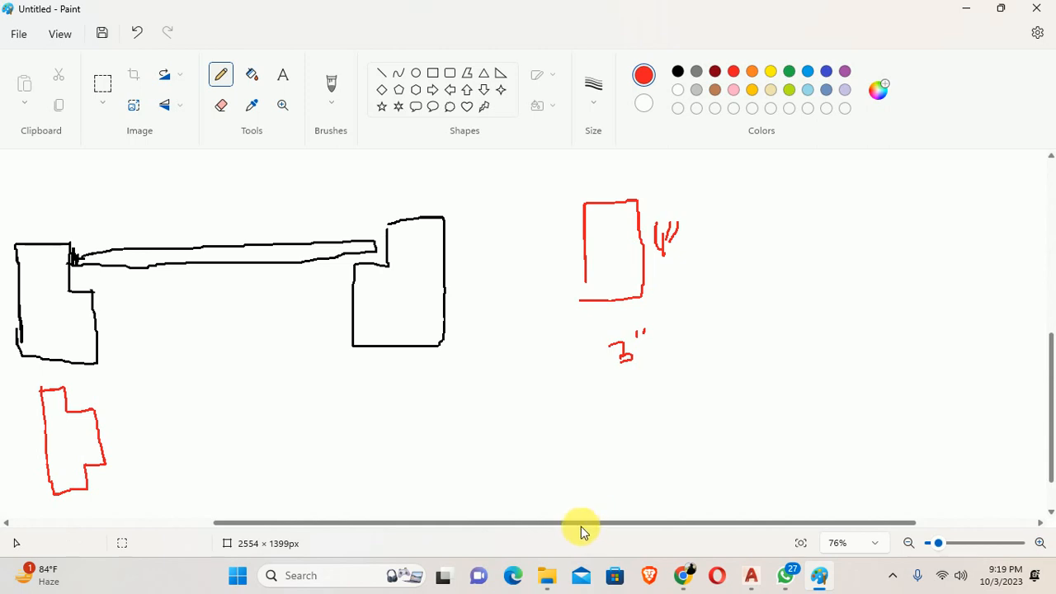
pyautogui.moveTo(580, 530); pyautogui.dragTo(719, 545)
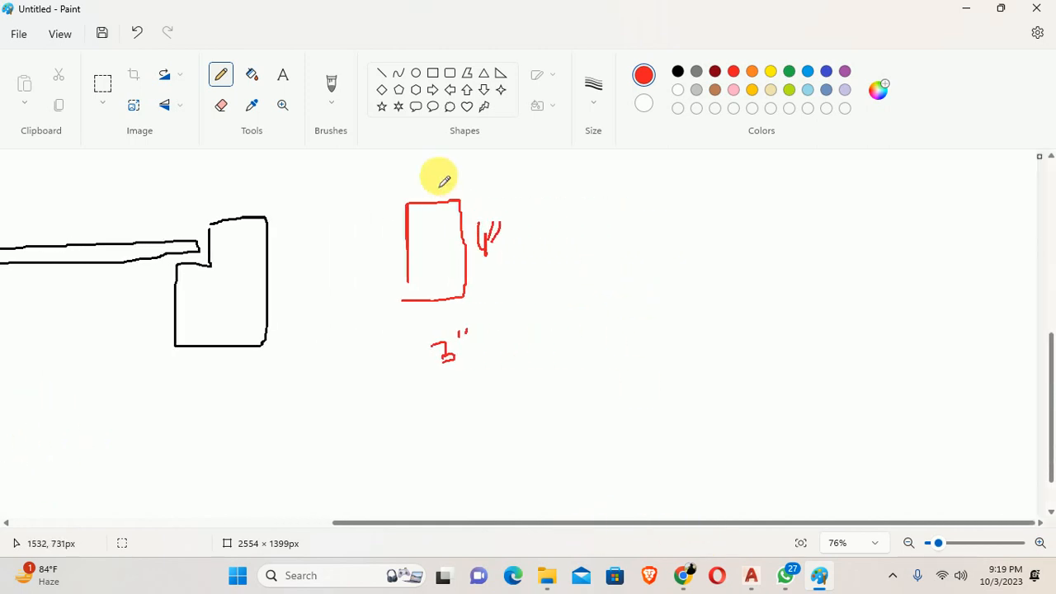
pyautogui.keyDown('ctrl'); pyautogui.scroll(5, 555, 245); pyautogui.keyUp('ctrl')
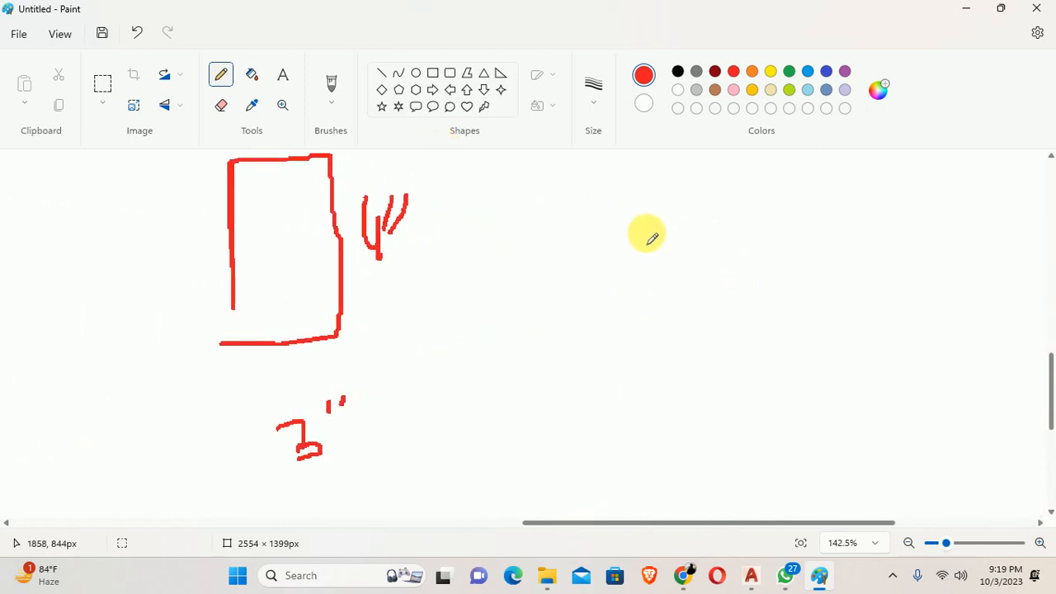
pyautogui.moveTo(634, 213)
pyautogui.mouseDown()
pyautogui.moveTo(651, 299)
pyautogui.moveTo(640, 228)
pyautogui.moveTo(677, 212)
pyautogui.moveTo(707, 271)
pyautogui.moveTo(643, 311)
pyautogui.moveTo(660, 365)
pyautogui.moveTo(708, 358)
pyautogui.moveTo(714, 334)
pyautogui.moveTo(727, 337)
pyautogui.mouseUp()
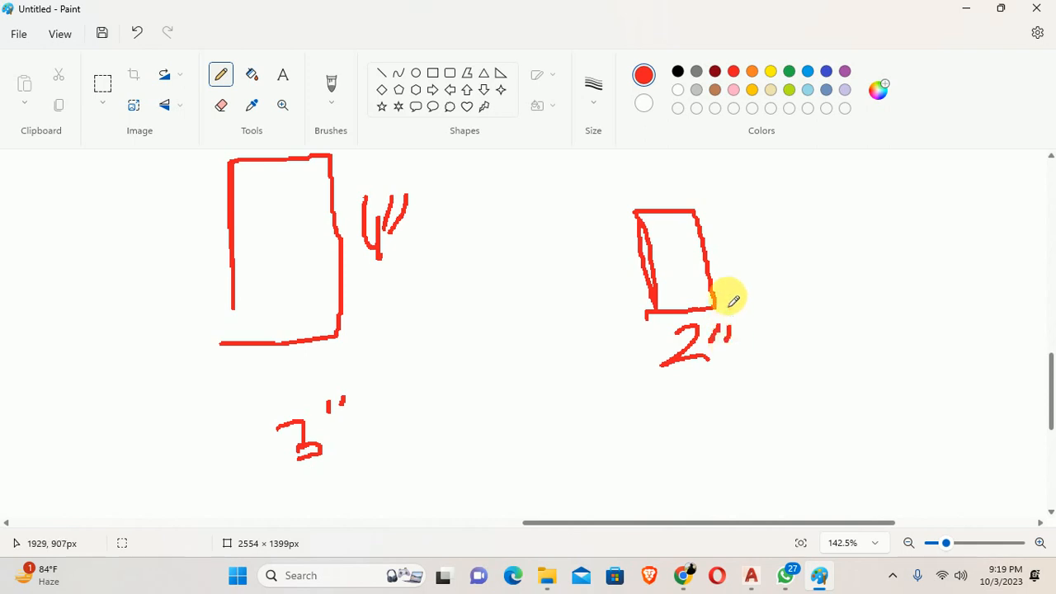
pyautogui.moveTo(739, 216)
pyautogui.mouseDown()
pyautogui.moveTo(751, 229)
pyautogui.moveTo(752, 277)
pyautogui.mouseUp()
pyautogui.moveTo(779, 211)
pyautogui.mouseDown()
pyautogui.moveTo(774, 225)
pyautogui.moveTo(792, 232)
pyautogui.moveTo(771, 239)
pyautogui.mouseUp()
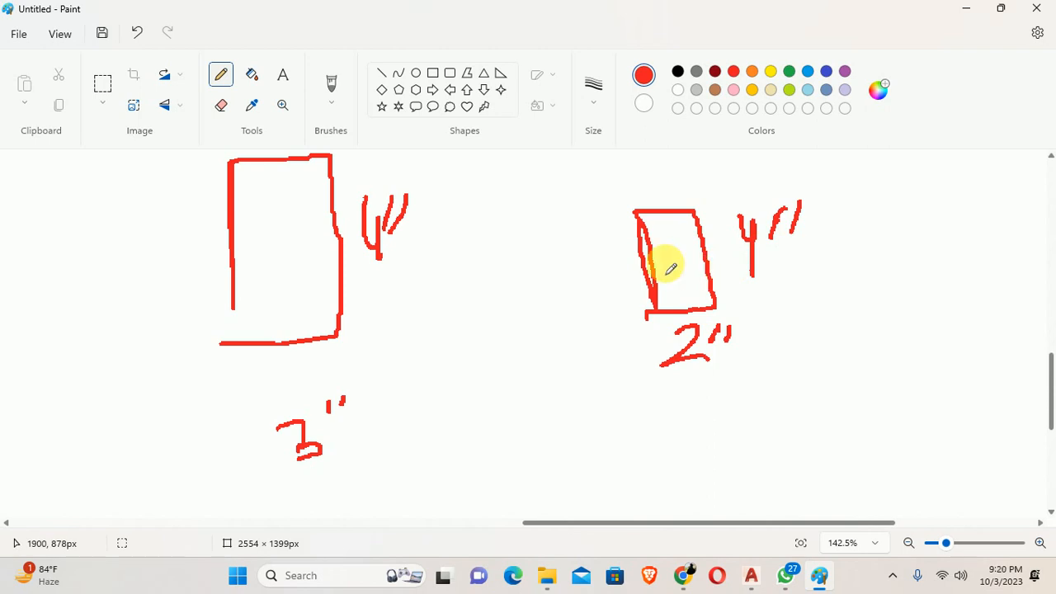
pyautogui.moveTo(465, 312); pyautogui.dragTo(463, 348)
pyautogui.moveTo(467, 311)
pyautogui.mouseDown()
pyautogui.moveTo(516, 338)
pyautogui.moveTo(492, 358)
pyautogui.moveTo(467, 356)
pyautogui.mouseUp()
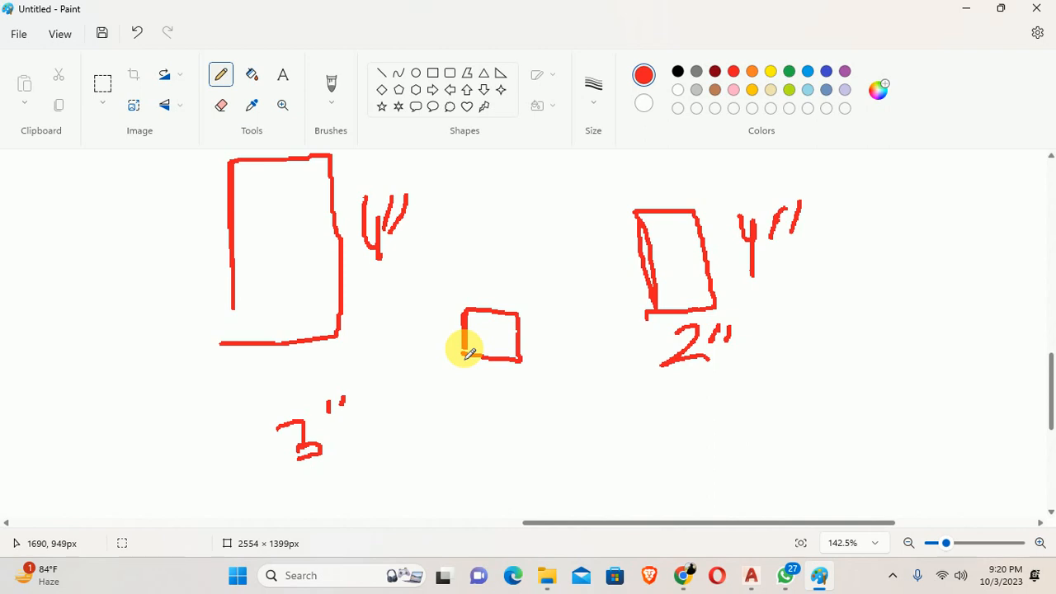
pyautogui.moveTo(467, 353)
pyautogui.mouseDown()
pyautogui.moveTo(505, 326)
pyautogui.moveTo(498, 347)
pyautogui.mouseUp()
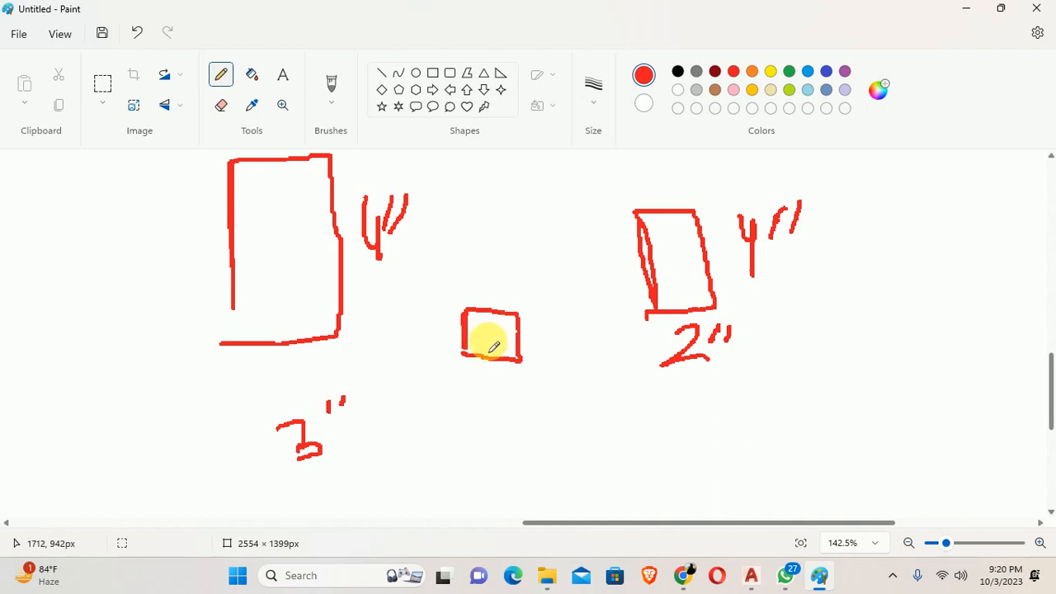
pyautogui.hotkey('ctrl', 'z')
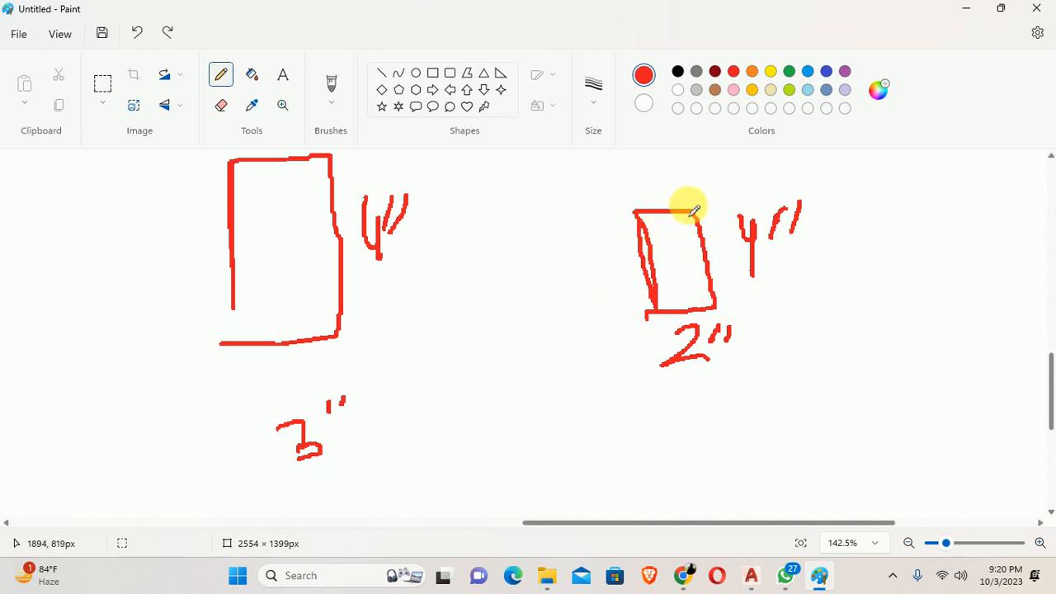
# Draw a long thin red strip across each short end of the 2" by 4" rectangle, both extending past the same side
pyautogui.moveTo(693, 211)
pyautogui.mouseDown()
pyautogui.moveTo(681, 182)
pyautogui.moveTo(532, 179)
pyautogui.moveTo(561, 203)
pyautogui.moveTo(627, 195)
pyautogui.moveTo(635, 214)
pyautogui.mouseUp()
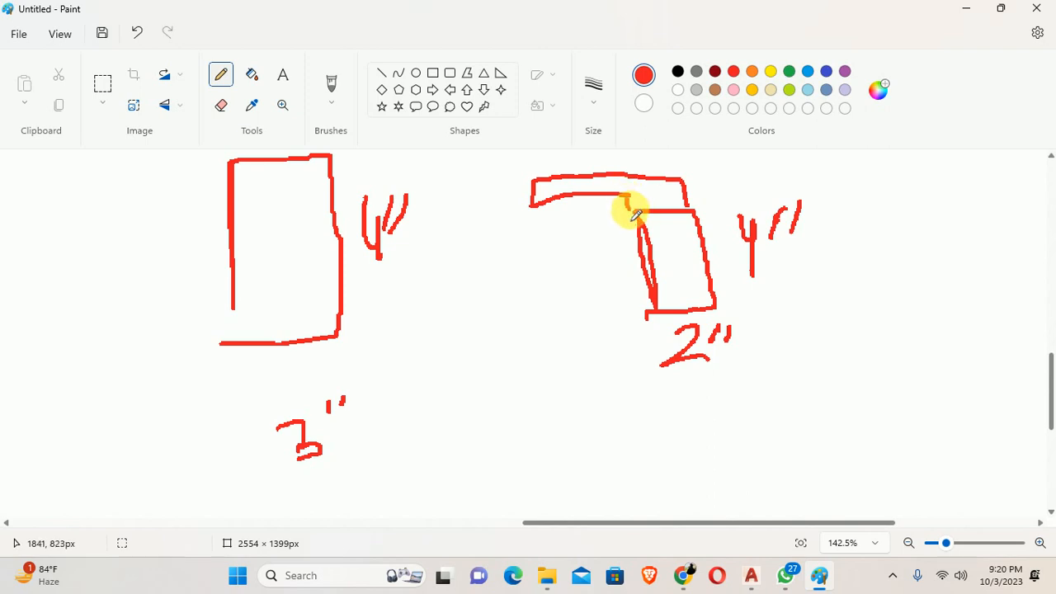
pyautogui.moveTo(657, 315)
pyautogui.mouseDown()
pyautogui.moveTo(577, 322)
pyautogui.moveTo(552, 344)
pyautogui.moveTo(718, 331)
pyautogui.moveTo(723, 312)
pyautogui.mouseUp()
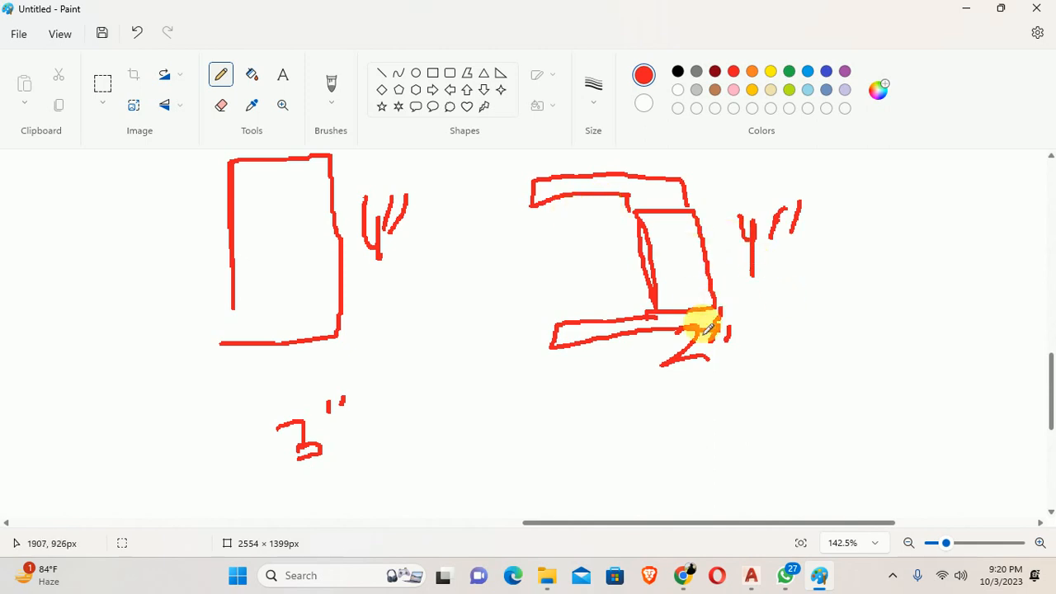
pyautogui.keyDown('ctrl'); pyautogui.scroll(-1, 606, 280); pyautogui.keyUp('ctrl')
pyautogui.keyDown('ctrl'); pyautogui.scroll(-2, 607, 280); pyautogui.keyUp('ctrl')
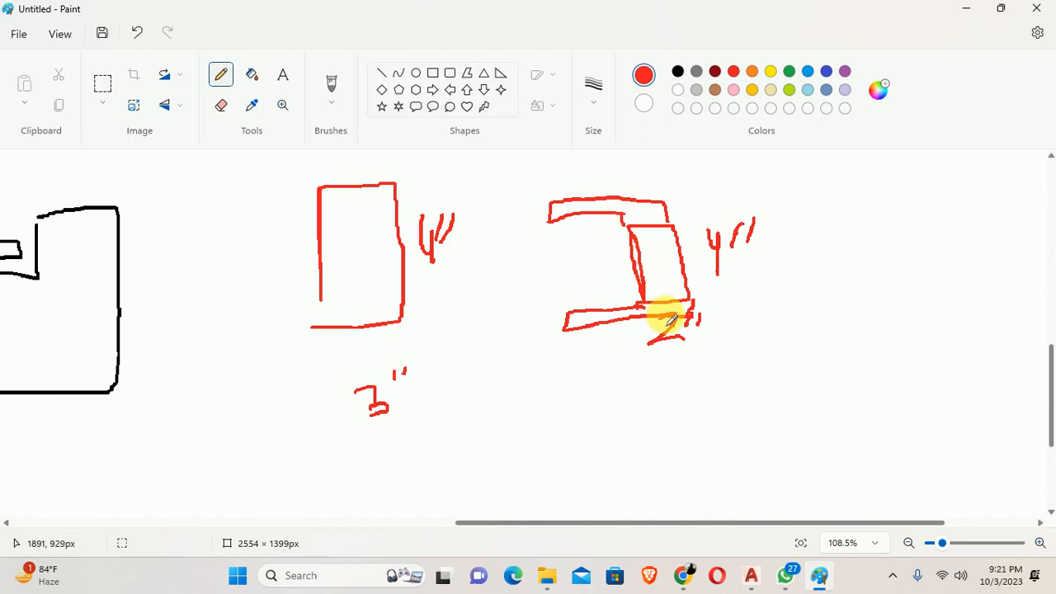
pyautogui.keyDown('ctrl'); pyautogui.scroll(-3, 599, 226); pyautogui.keyUp('ctrl')
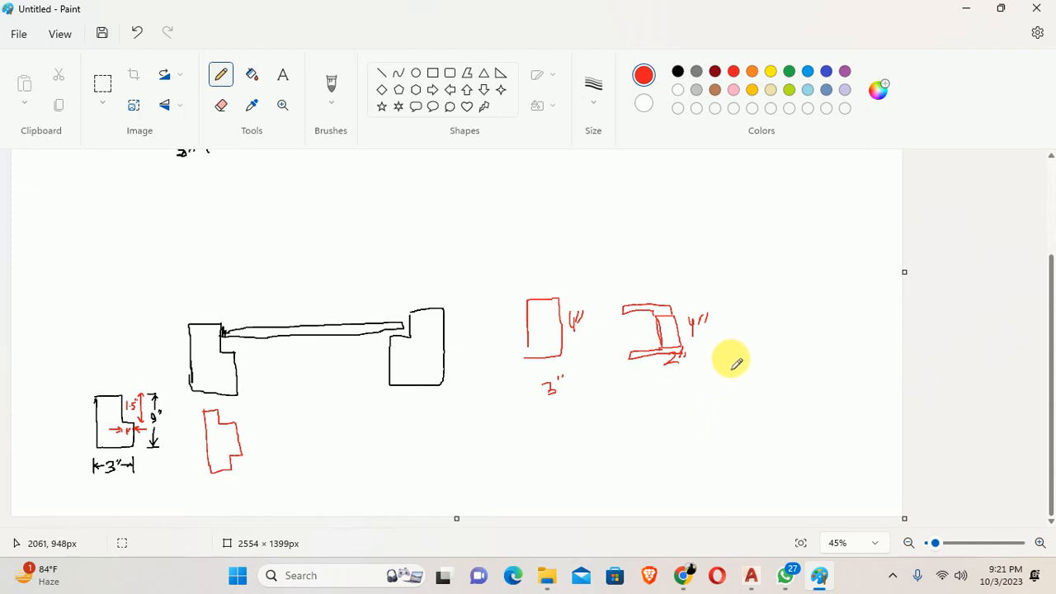
pyautogui.keyDown('ctrl'); pyautogui.scroll(-3, 615, 283); pyautogui.keyUp('ctrl')
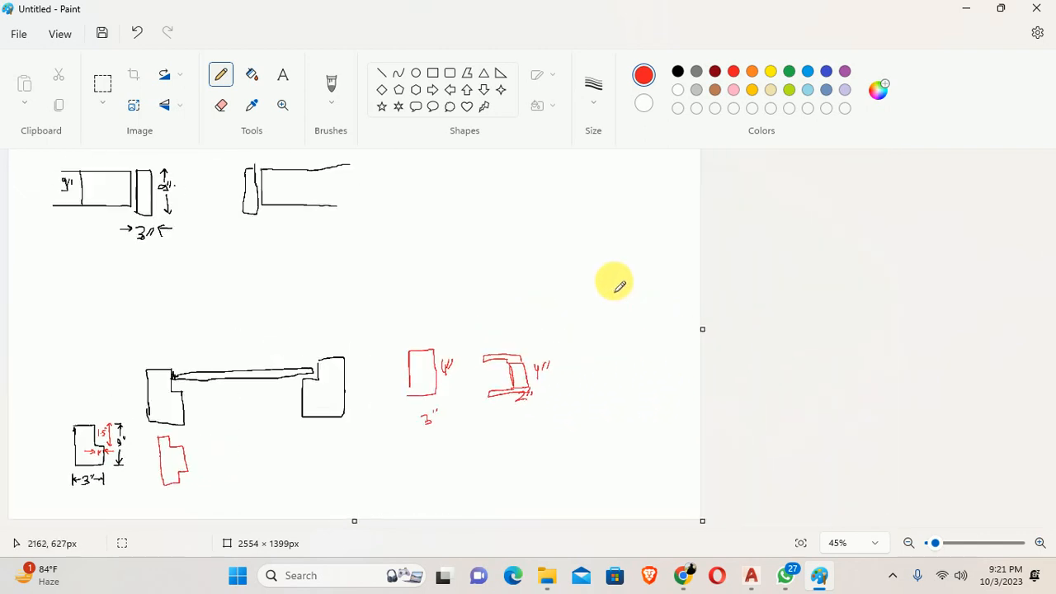
# Switch to AutoCAD and draw a rectangle near the origin with a length of 3" and a width of 4"
pyautogui.keyDown('ctrl'); pyautogui.scroll(3, 351, 333); pyautogui.keyUp('ctrl')
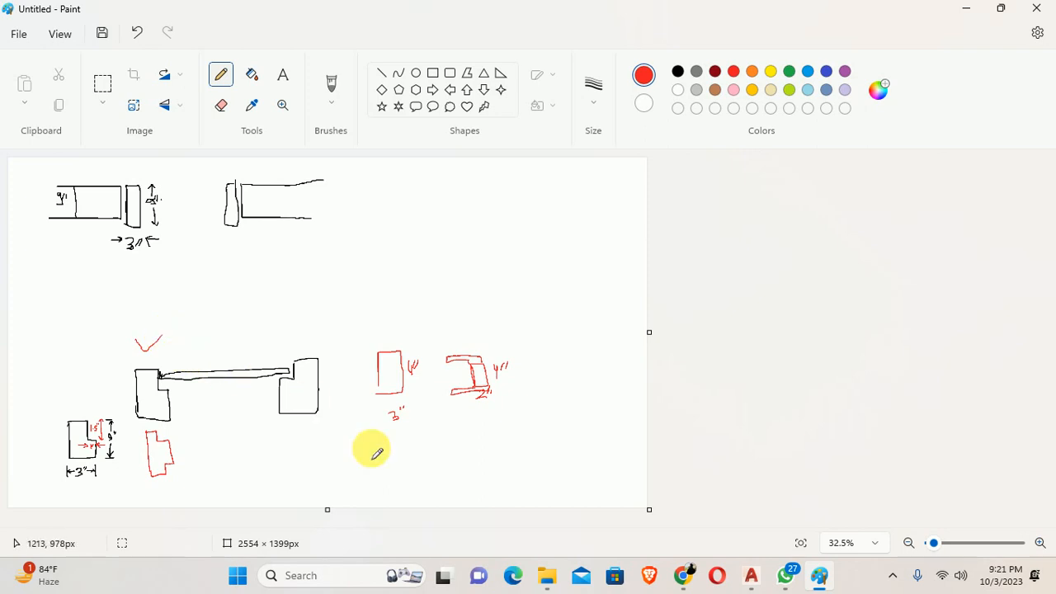
pyautogui.click(751, 574)
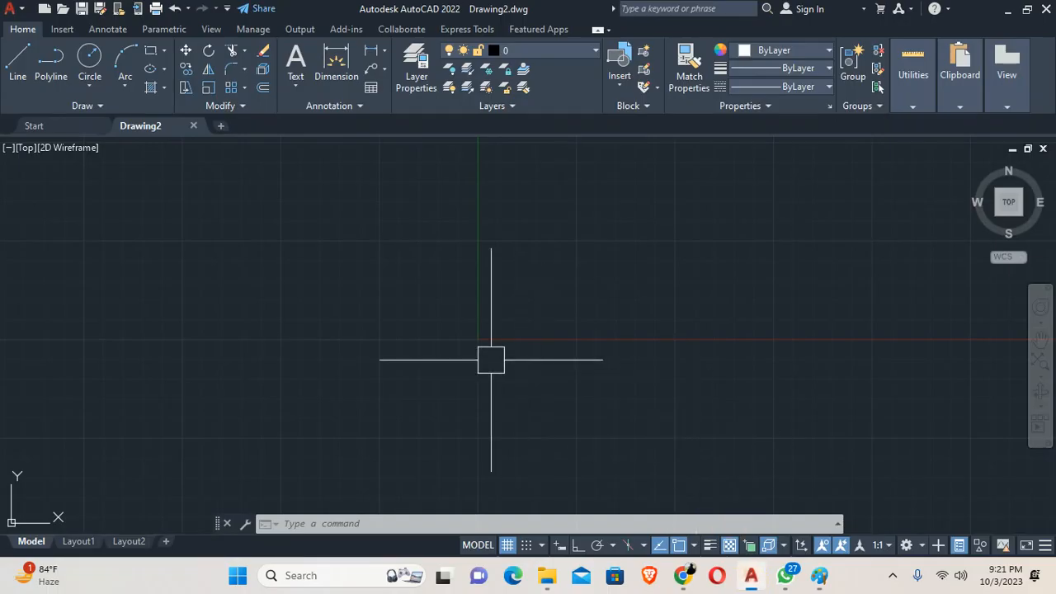
pyautogui.moveTo(490, 360); pyautogui.dragTo(505, 391, button='middle')
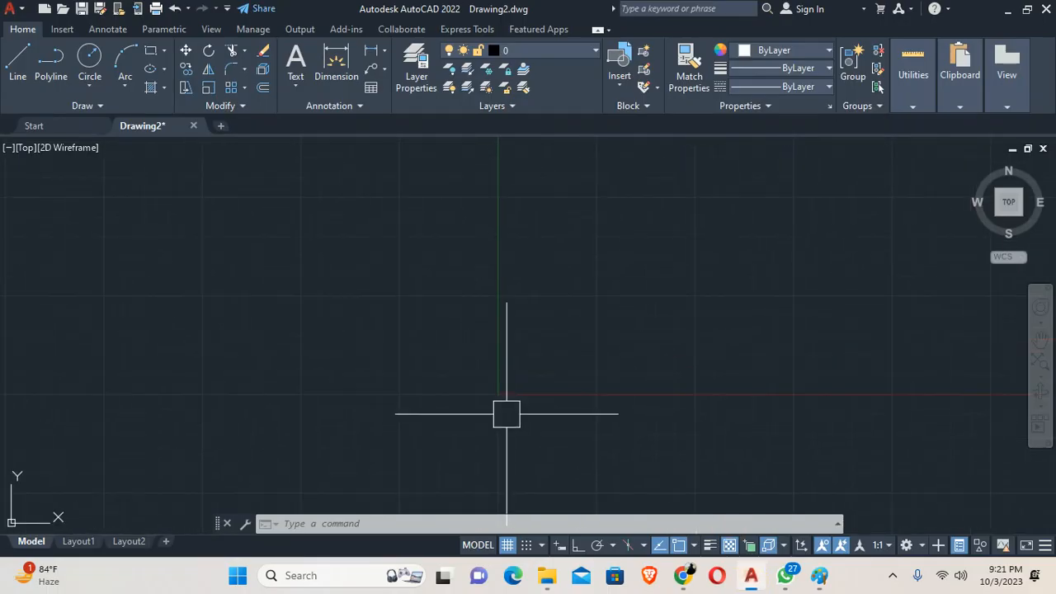
pyautogui.write('c')
pyautogui.press('Return')
pyautogui.scroll(-1, 489, 375)
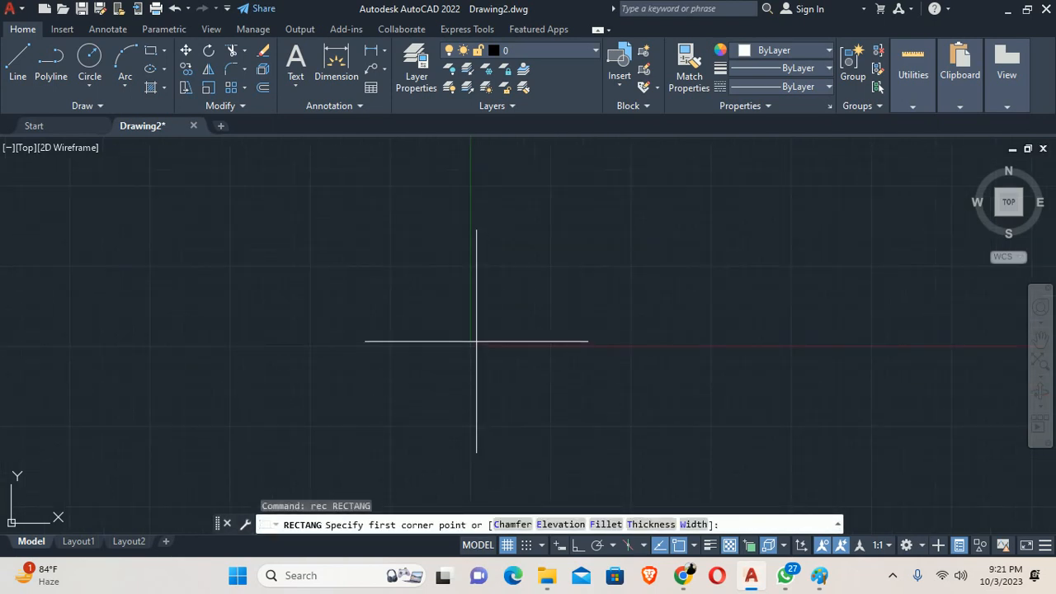
pyautogui.click(476, 341)
pyautogui.write('d')
pyautogui.press('Return')
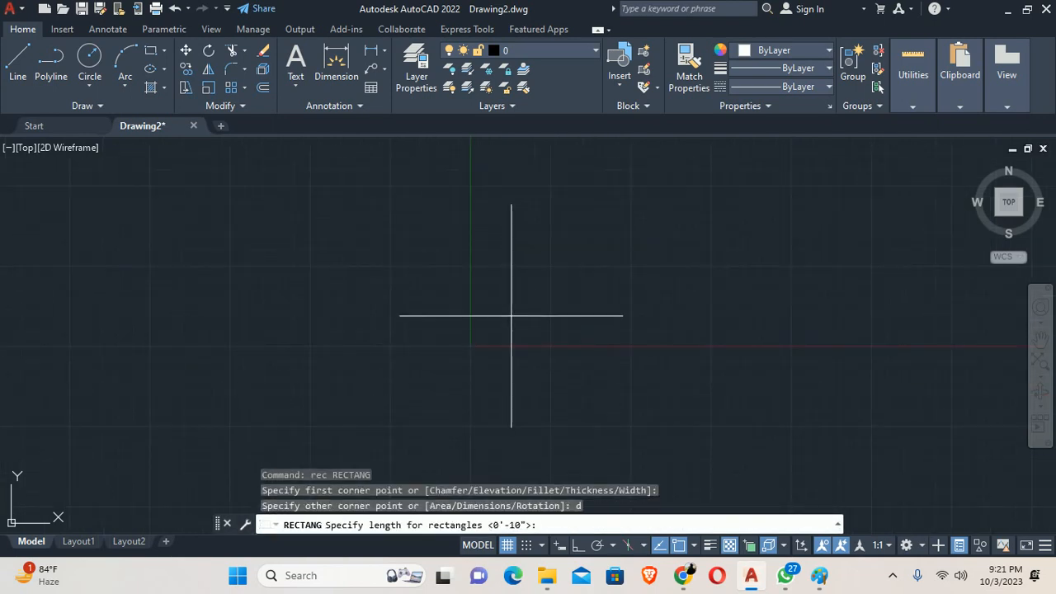
pyautogui.press('Return')
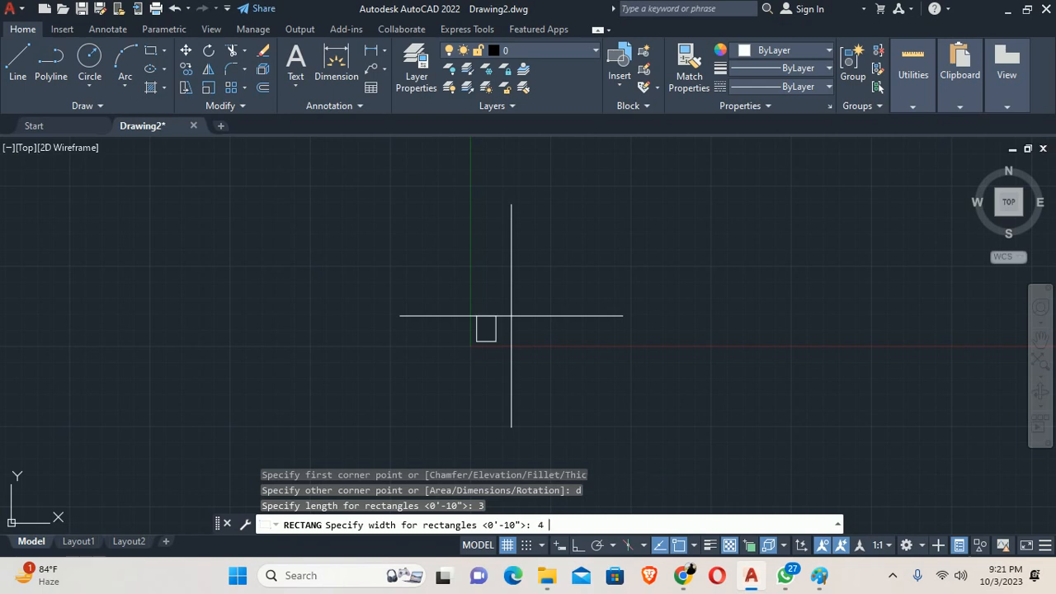
pyautogui.press('Return')
pyautogui.click(503, 321)
pyautogui.scroll(6, 505, 324)
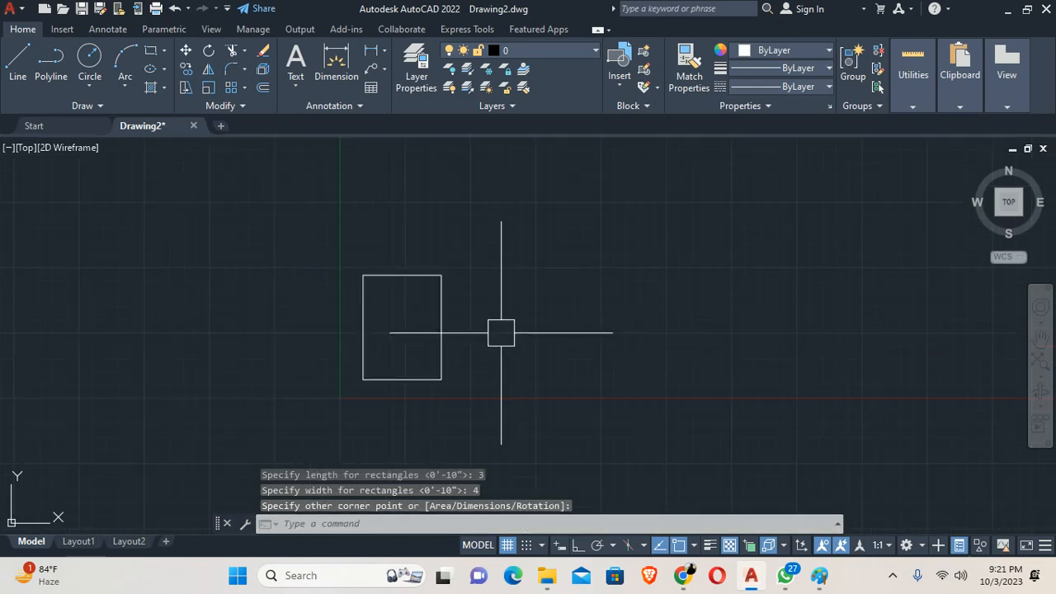
# With ortho on, draw a 36" horizontal line to the right from the midpoint of the rectangle's right side
pyautogui.write('l')
pyautogui.press('Return')
pyautogui.click(442, 327)
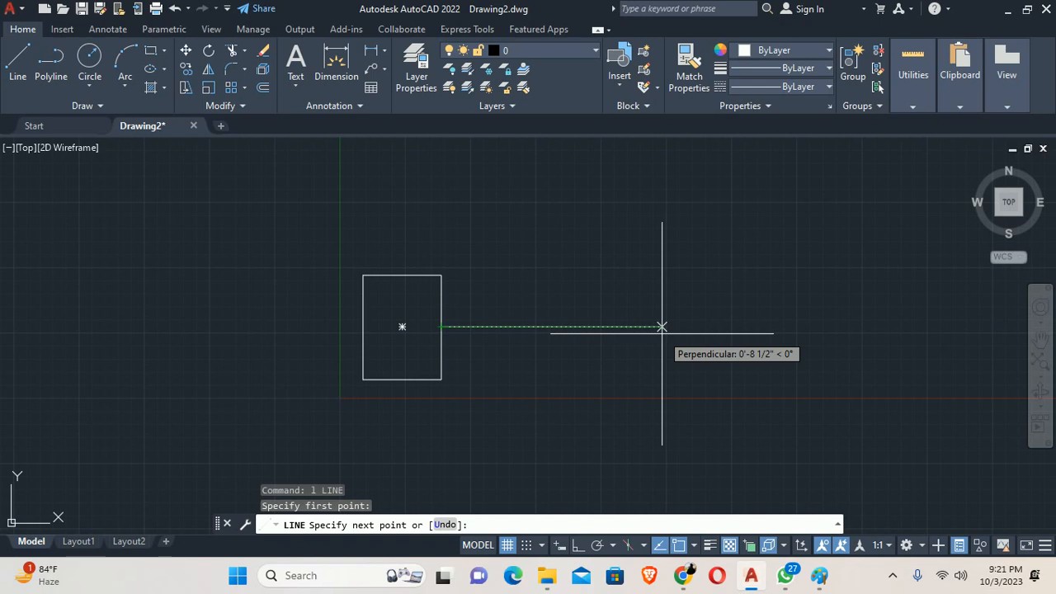
pyautogui.press('F8')
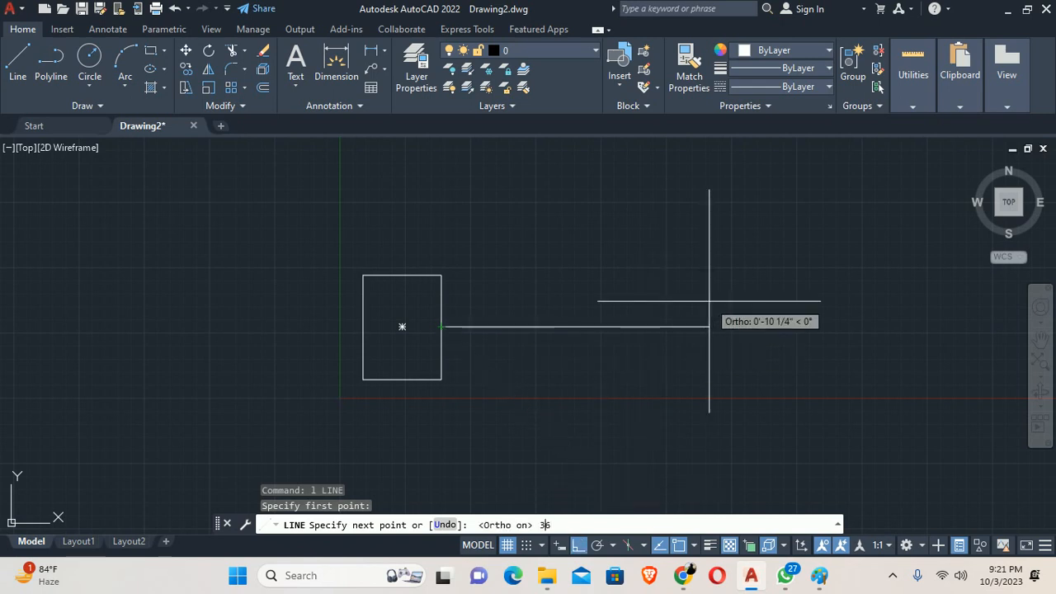
pyautogui.write('36')
pyautogui.press('Return')
pyautogui.press('Escape')
pyautogui.scroll(-6, 563, 354)
pyautogui.moveTo(556, 354); pyautogui.dragTo(546, 355, button='middle')
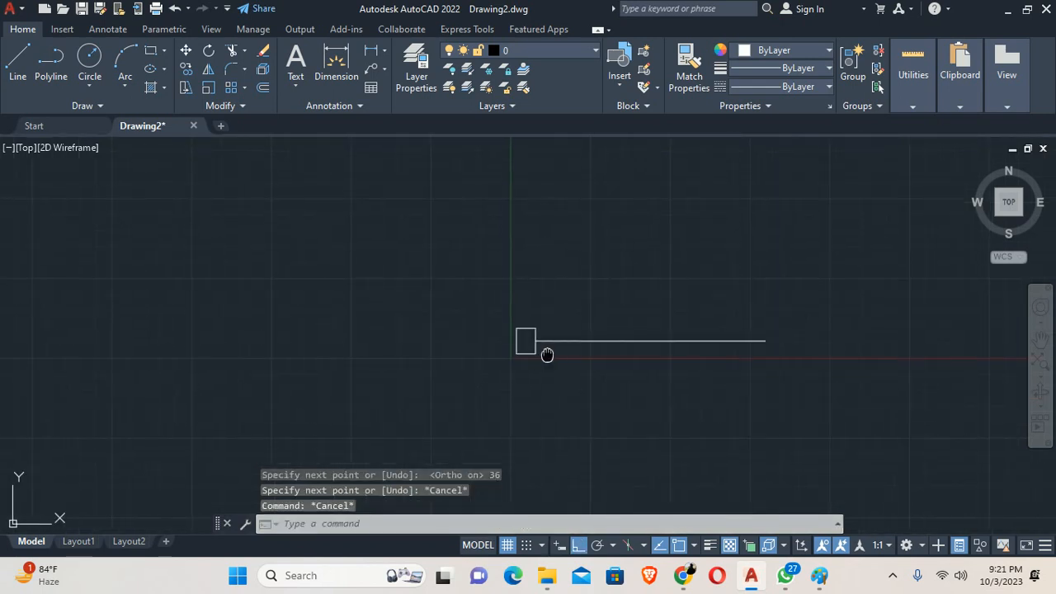
# Explode the 3" by 4" rectangle into separate lines
pyautogui.scroll(6, 523, 339)
pyautogui.write('x')
pyautogui.press('Return')
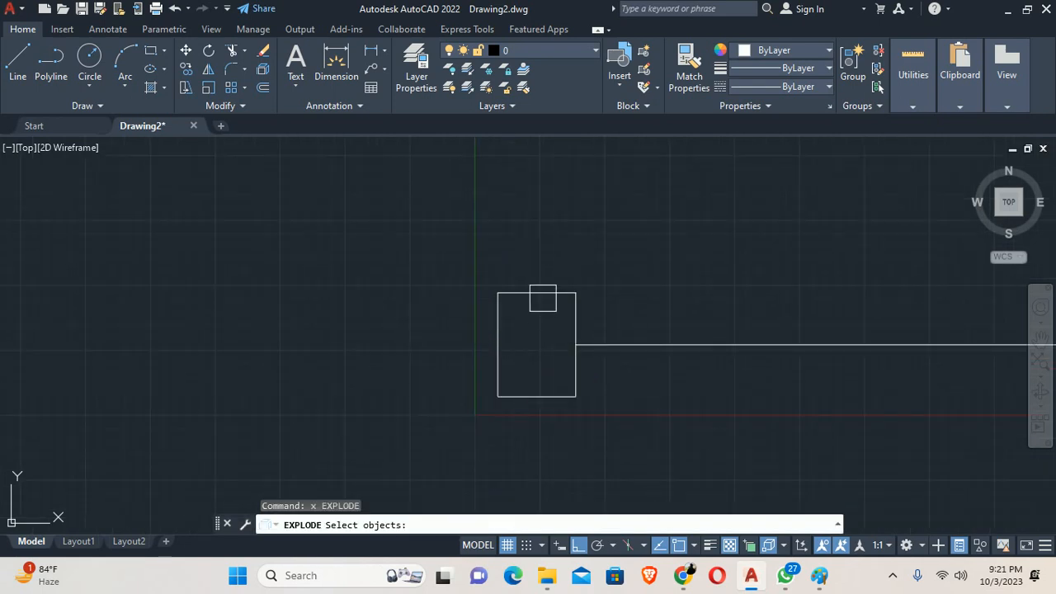
pyautogui.click(575, 325)
pyautogui.press('Escape')
pyautogui.press('Escape')
# Offset the right edge of the frame section 1" inward
pyautogui.write('o')
pyautogui.press('Return')
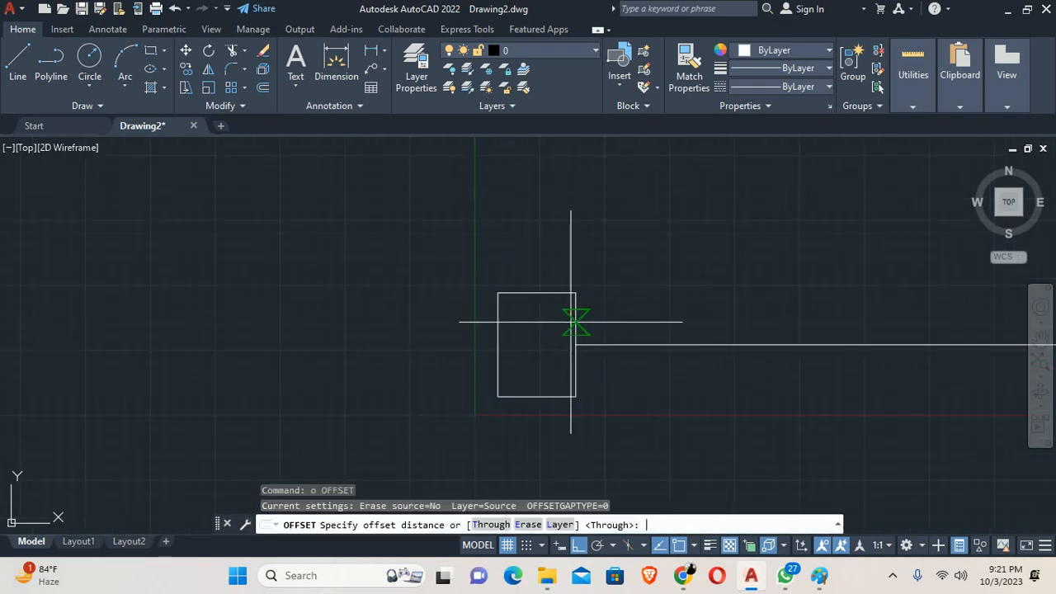
pyautogui.write('1')
pyautogui.press('Return')
pyautogui.scroll(4, 567, 322)
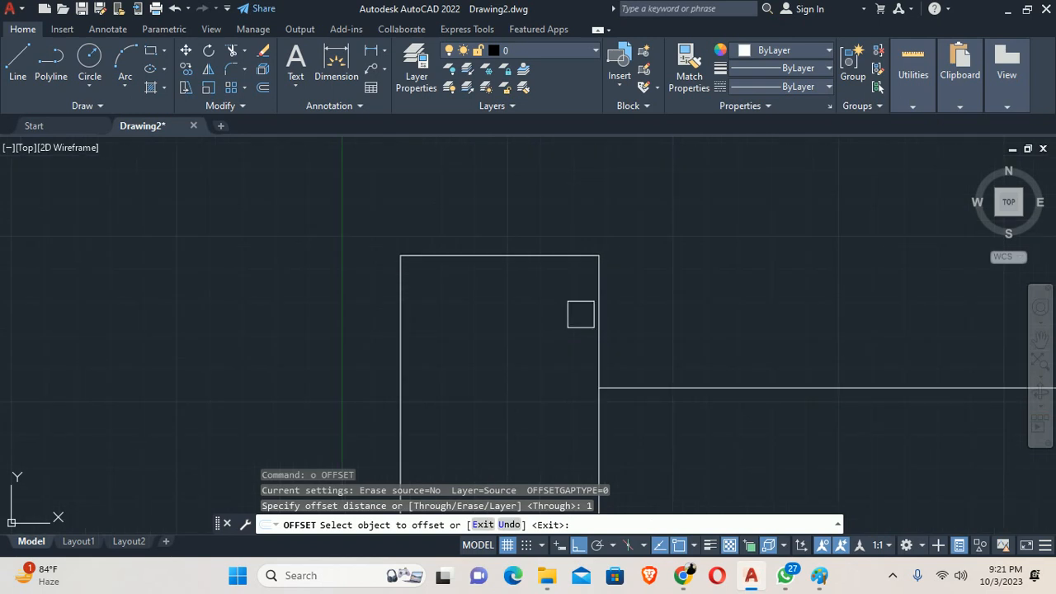
pyautogui.click(587, 318)
pyautogui.click(530, 327)
pyautogui.press('Escape')
pyautogui.press('Escape')
# Offset the top edge of the frame section 1.5" downward
pyautogui.press('Return')
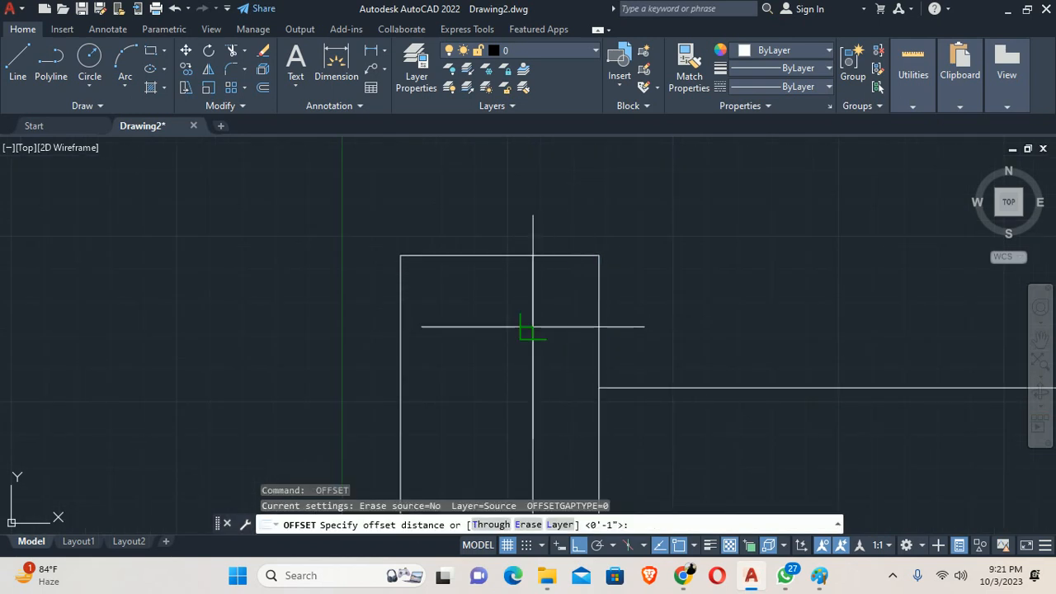
pyautogui.write('1.5')
pyautogui.press('Return')
pyautogui.click(490, 256)
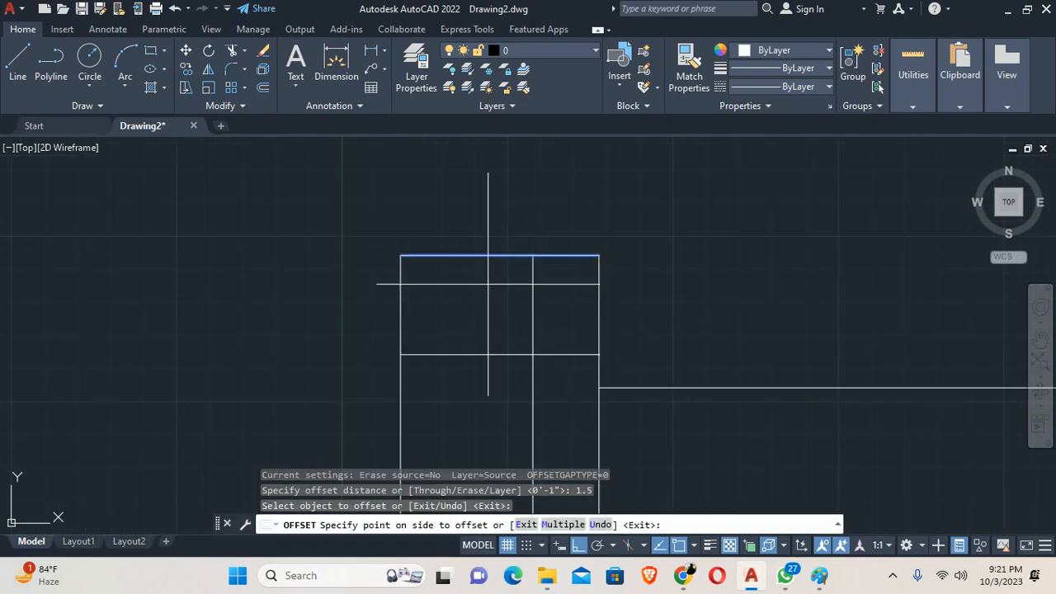
pyautogui.click(490, 297)
pyautogui.press('Escape')
pyautogui.press('Escape')
# Trim the offset lines and the outer corner to leave a 1" by 1.5" notch at the frame section's upper right
pyautogui.scroll(3, 528, 277)
pyautogui.moveTo(528, 277); pyautogui.dragTo(521, 264, button='middle')
pyautogui.write('tr')
pyautogui.press('Return')
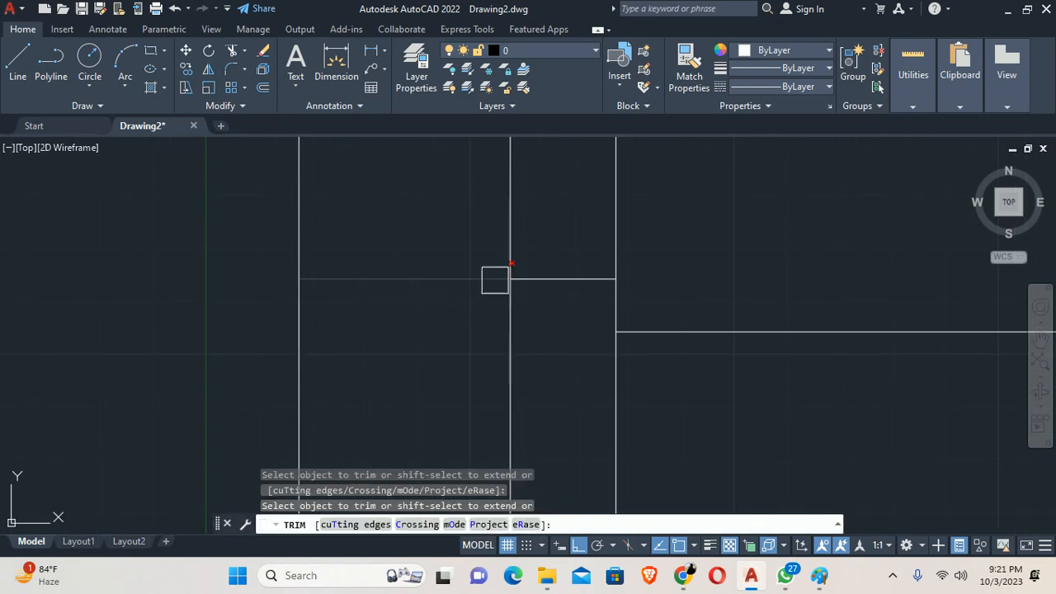
pyautogui.scroll(-4, 508, 297)
pyautogui.moveTo(563, 267); pyautogui.dragTo(512, 221)
pyautogui.press('Escape')
pyautogui.press('Escape')
pyautogui.scroll(-3, 509, 239)
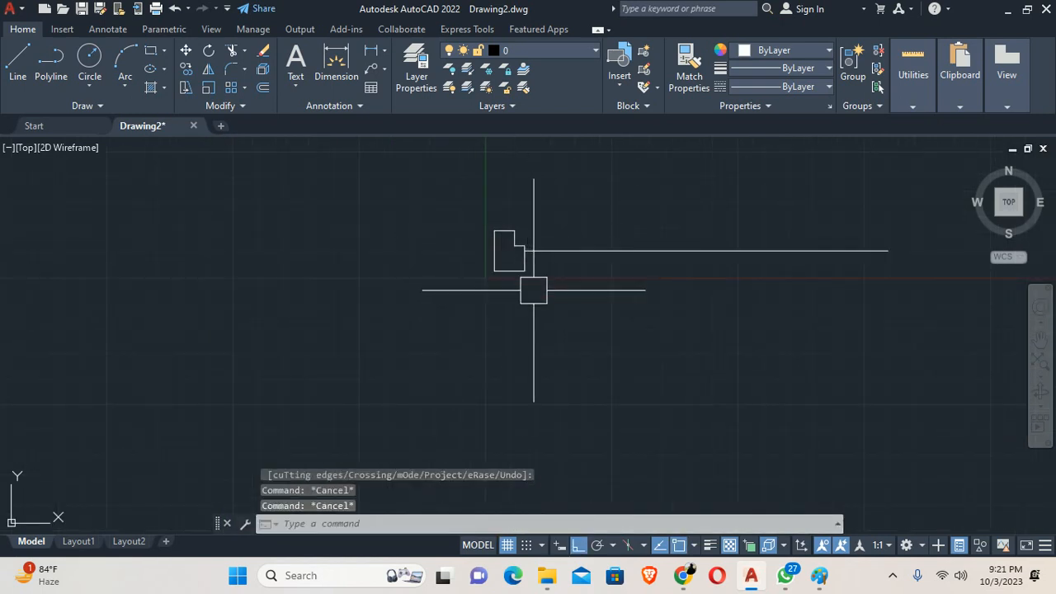
# Fillet the outer corner below the notch with a 0.5" radius, picked from the long line's start to that corner
pyautogui.moveTo(532, 290); pyautogui.dragTo(513, 290, button='middle')
pyautogui.scroll(4, 495, 210)
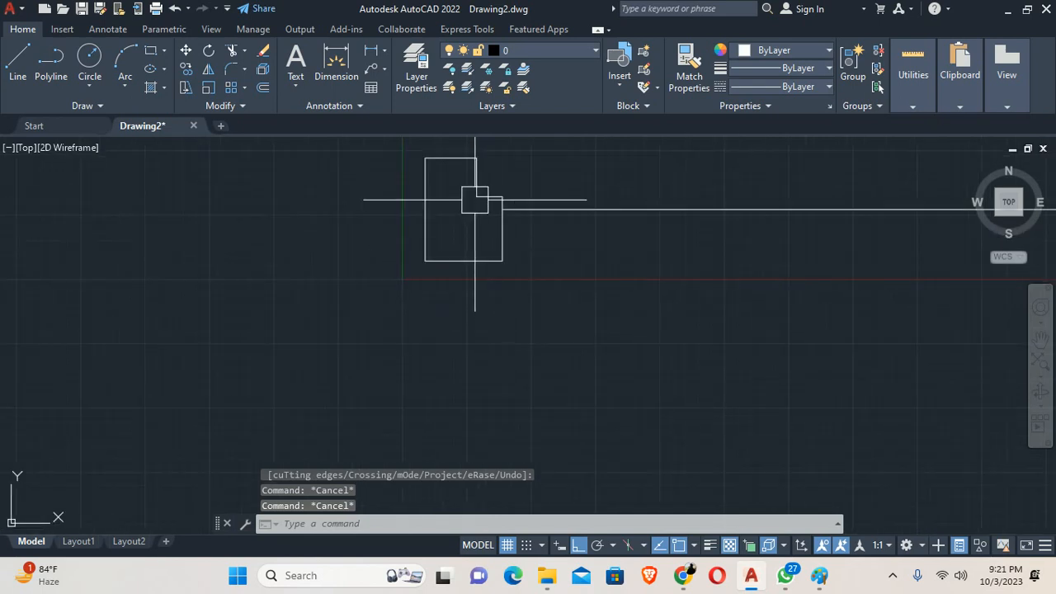
pyautogui.scroll(2, 498, 217)
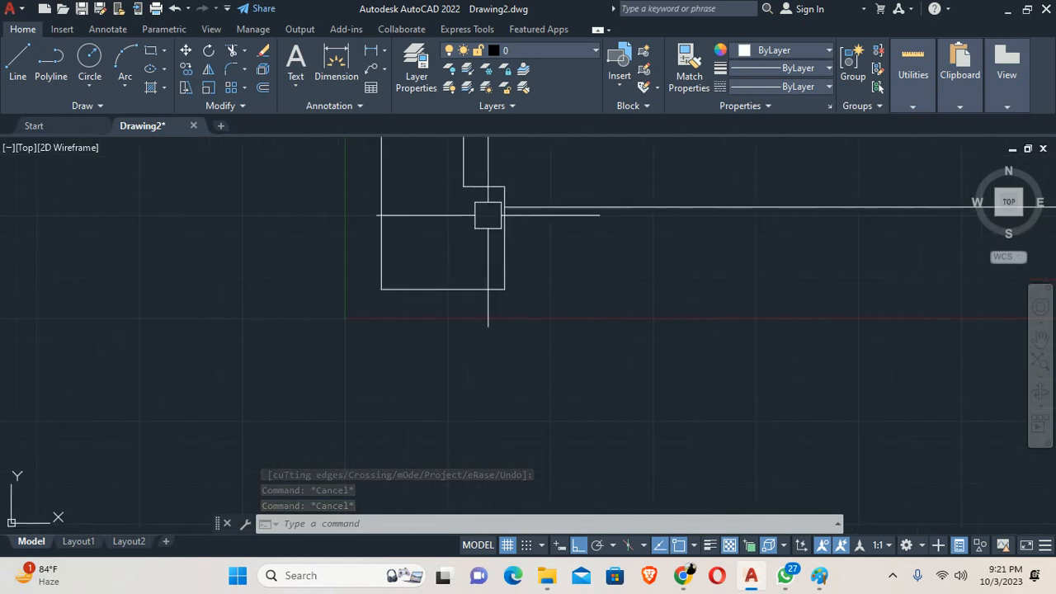
pyautogui.moveTo(505, 229)
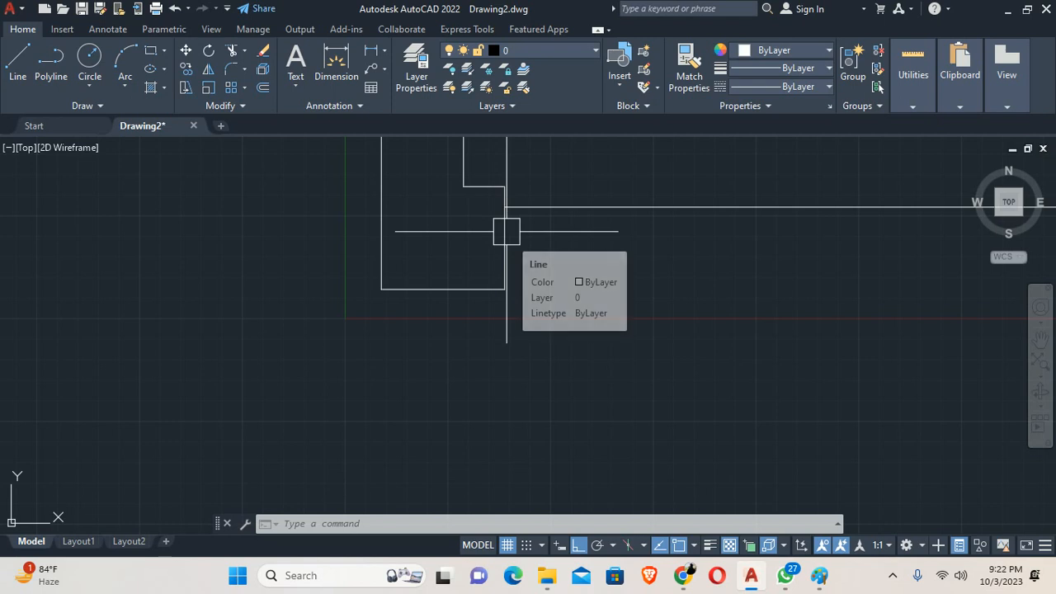
pyautogui.moveTo(511, 228)
pyautogui.mouseDown(button='middle')
pyautogui.moveTo(542, 255)
pyautogui.moveTo(537, 315)
pyautogui.mouseUp(button='middle')
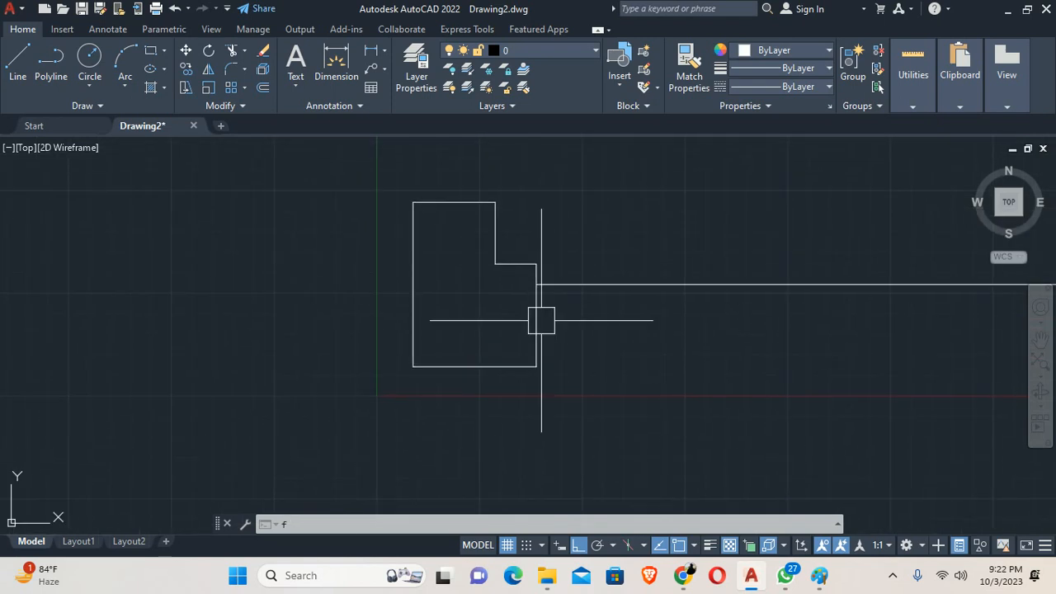
pyautogui.write('f')
pyautogui.press('Return')
pyautogui.write('r')
pyautogui.press('Return')
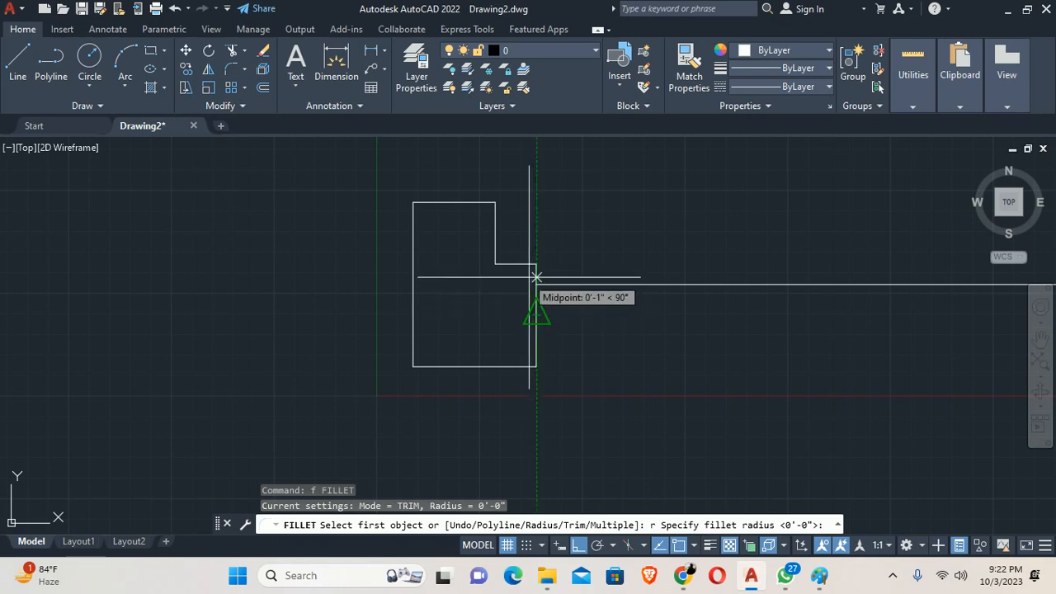
pyautogui.scroll(4, 537, 278)
pyautogui.click(553, 301)
pyautogui.click(552, 249)
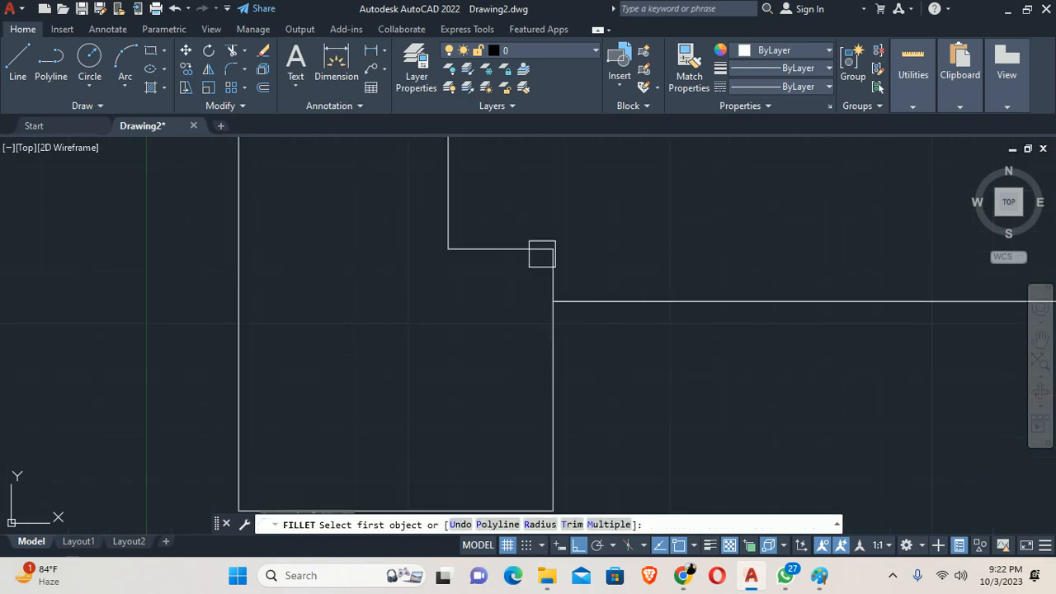
pyautogui.click(553, 284)
pyautogui.click(513, 248)
pyautogui.scroll(-4, 525, 294)
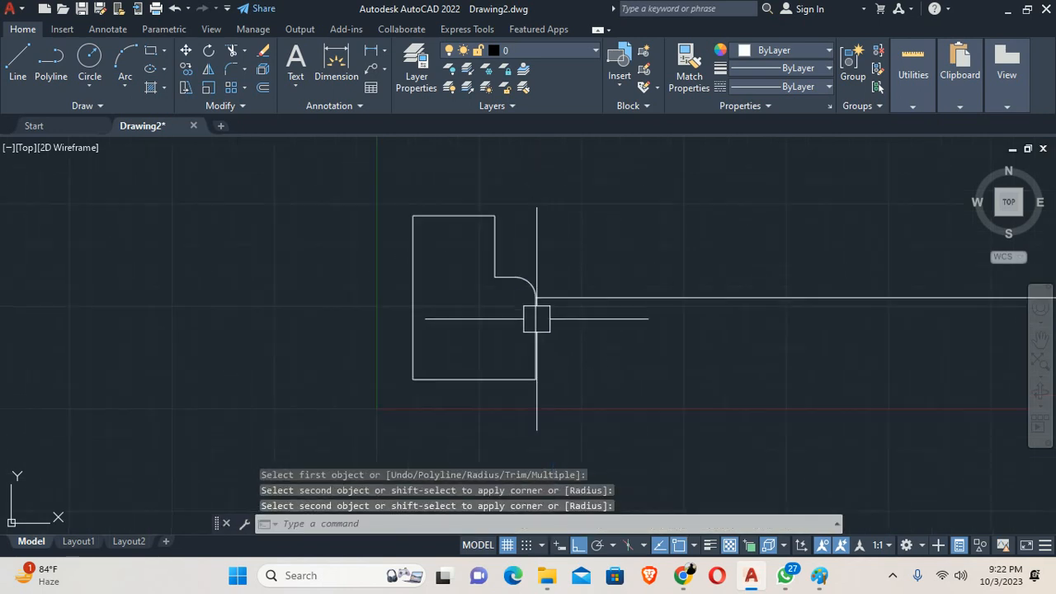
# Fillet the frame section's lower right corner with the same radius
pyautogui.moveTo(538, 345); pyautogui.dragTo(532, 296, button='middle')
pyautogui.press('Return')
pyautogui.click(530, 302)
pyautogui.click(488, 332)
pyautogui.press('Escape')
pyautogui.press('Escape')
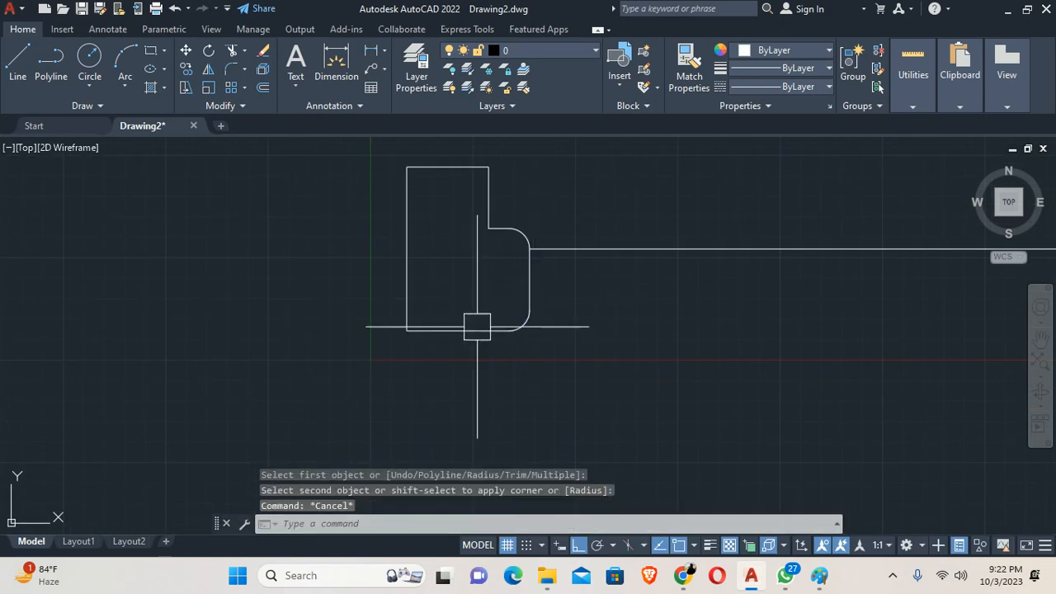
pyautogui.moveTo(427, 284)
pyautogui.mouseDown(button='middle')
pyautogui.moveTo(507, 322)
pyautogui.moveTo(617, 327)
pyautogui.mouseUp(button='middle')
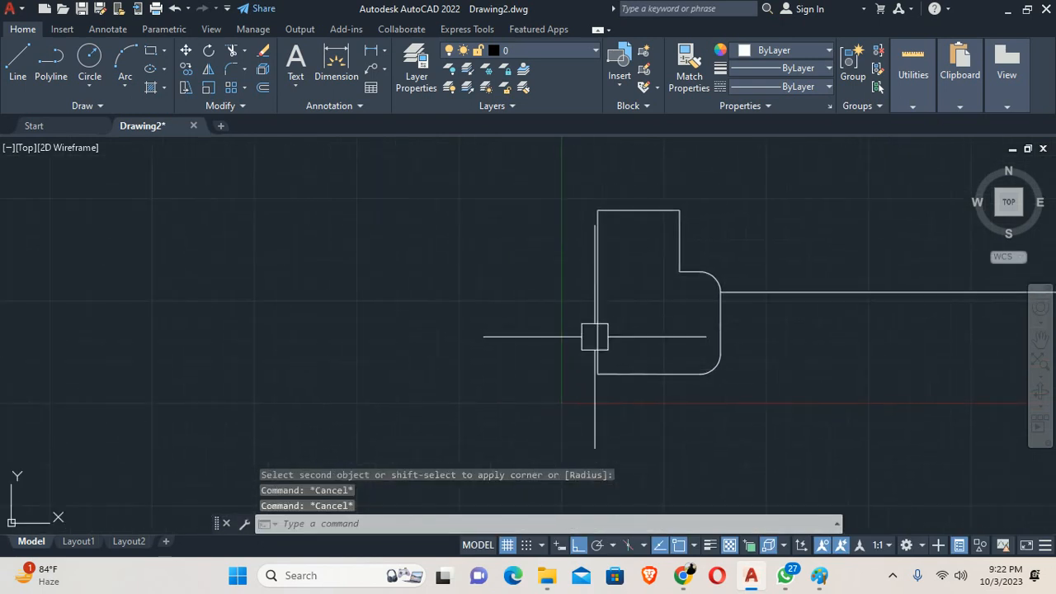
pyautogui.moveTo(607, 372); pyautogui.dragTo(621, 346, button='middle')
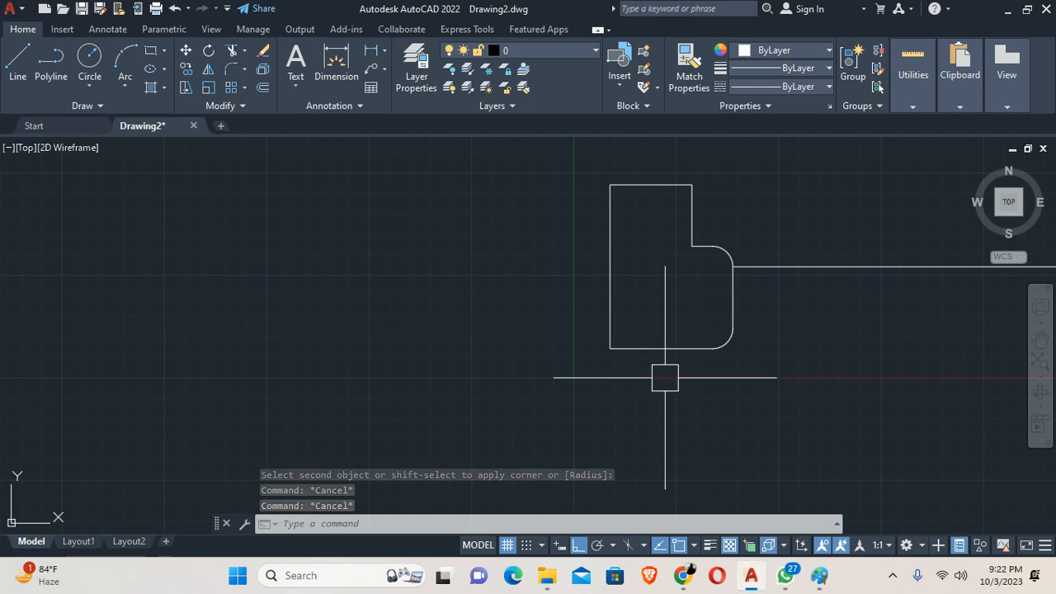
pyautogui.write('l')
pyautogui.press('Return')
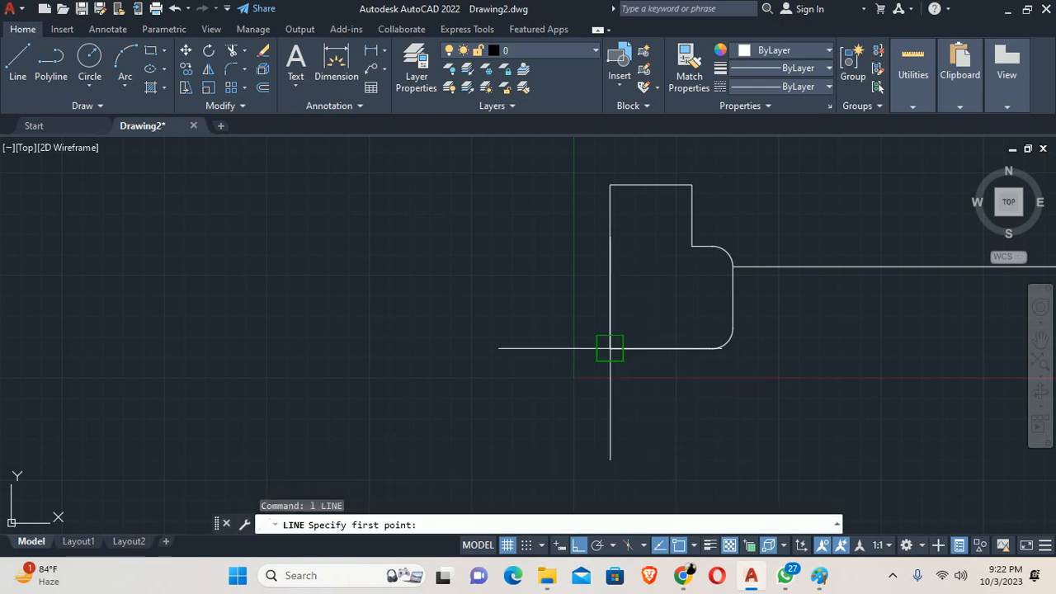
pyautogui.click(609, 348)
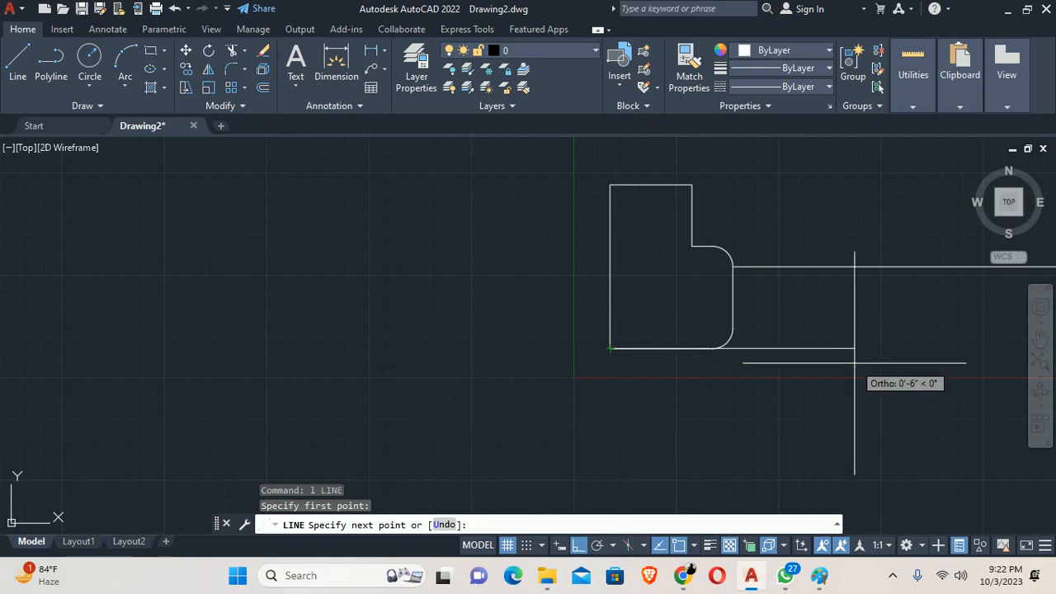
pyautogui.press('Escape')
# Measure the radius of the rounded corner below the notch with a radius dimension, without placing it
pyautogui.write('dra')
pyautogui.press('Return')
pyautogui.scroll(4, 752, 264)
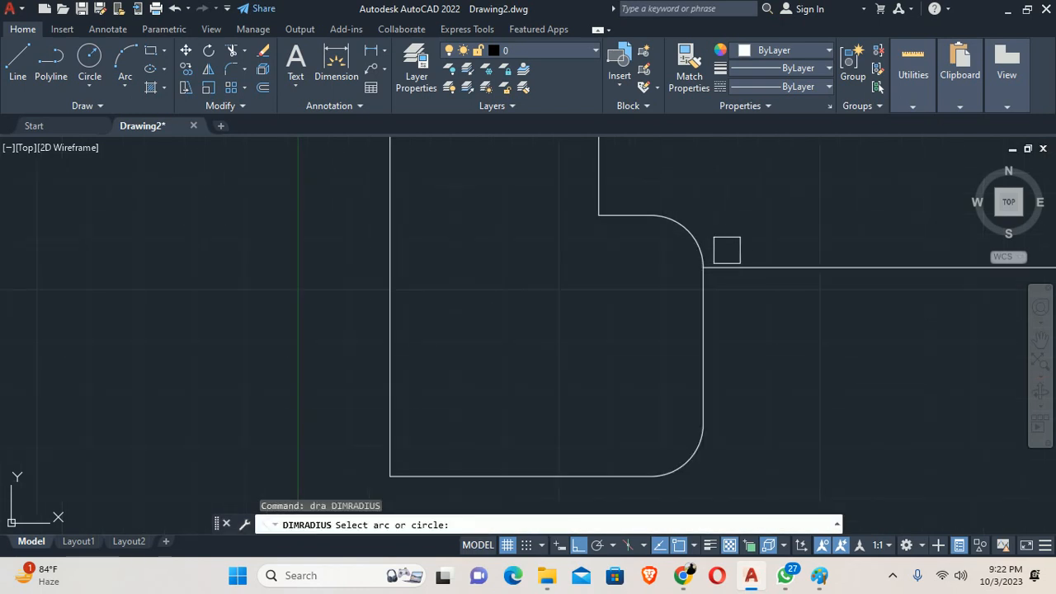
pyautogui.click(697, 240)
pyautogui.scroll(-6, 709, 238)
pyautogui.moveTo(708, 240); pyautogui.dragTo(603, 422, button='middle')
pyautogui.scroll(-8, 680, 371)
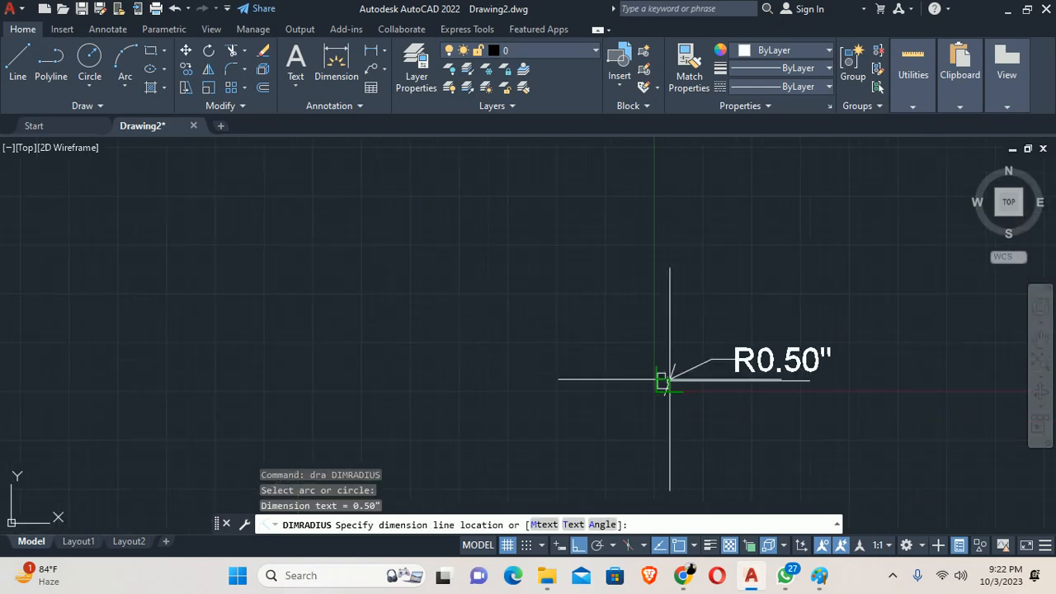
pyautogui.press('Escape')
pyautogui.press('Escape')
# Draw a line 3" to the left from the frame section's lower left corner, replacing a first 2" attempt
pyautogui.scroll(6, 657, 394)
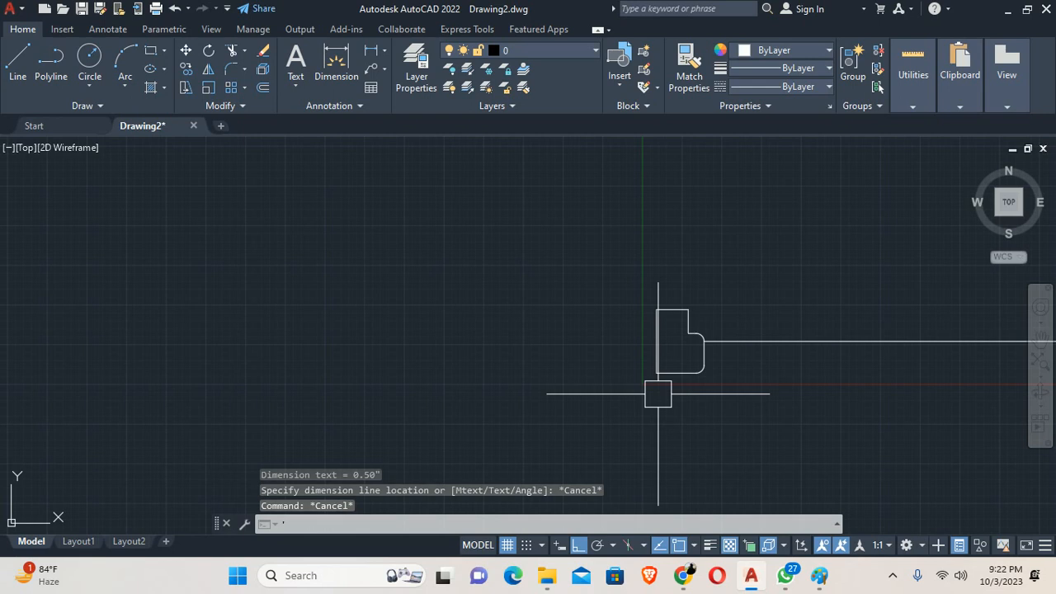
pyautogui.write("'")
pyautogui.press('Return')
pyautogui.write('l')
pyautogui.press('Return')
pyautogui.scroll(4, 656, 375)
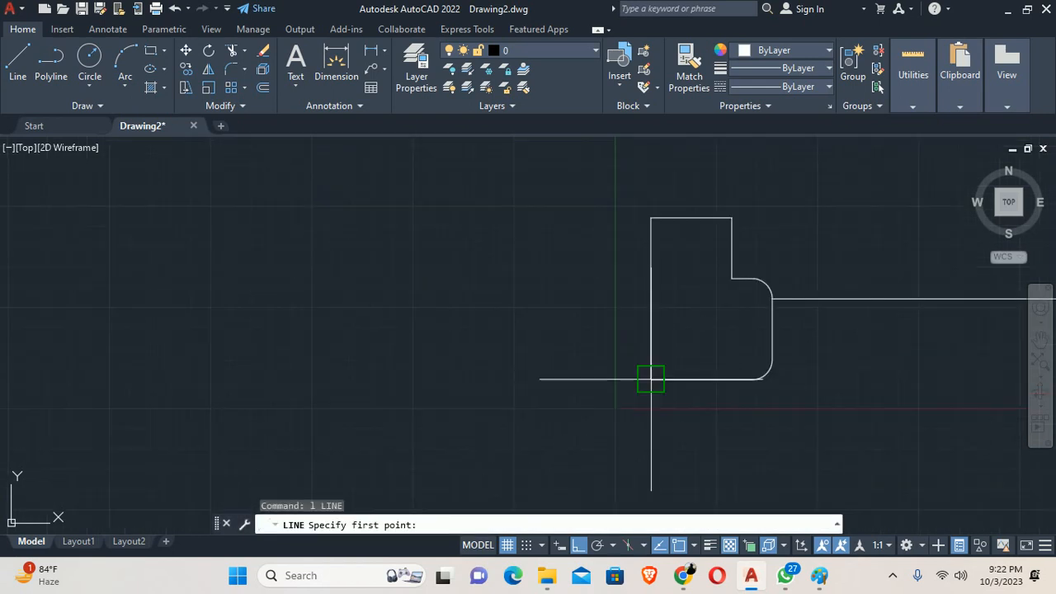
pyautogui.click(650, 379)
pyautogui.write('2')
pyautogui.press('Return')
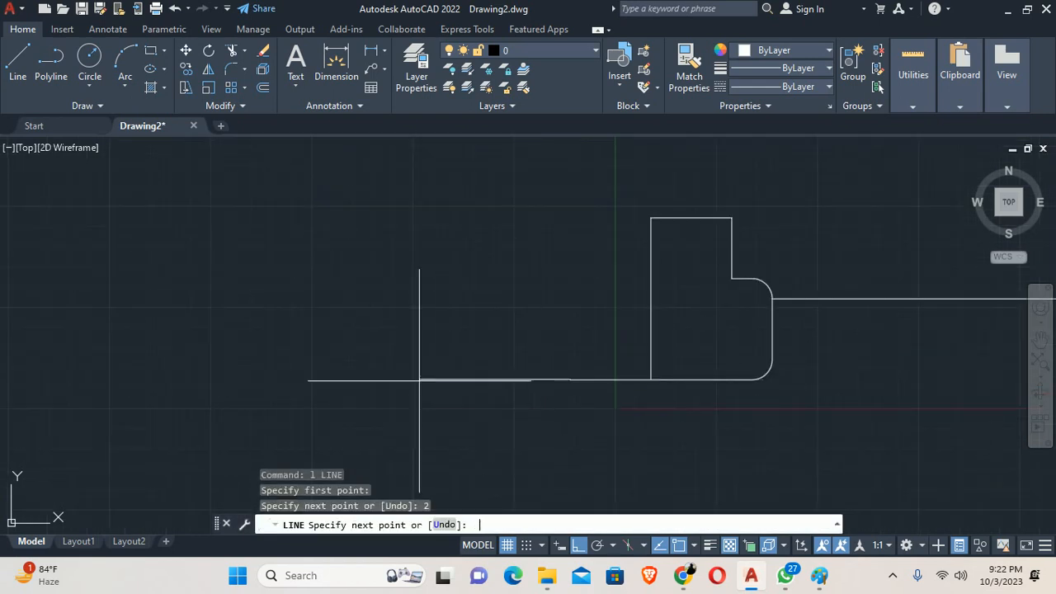
pyautogui.hotkey('ctrl', 'z')
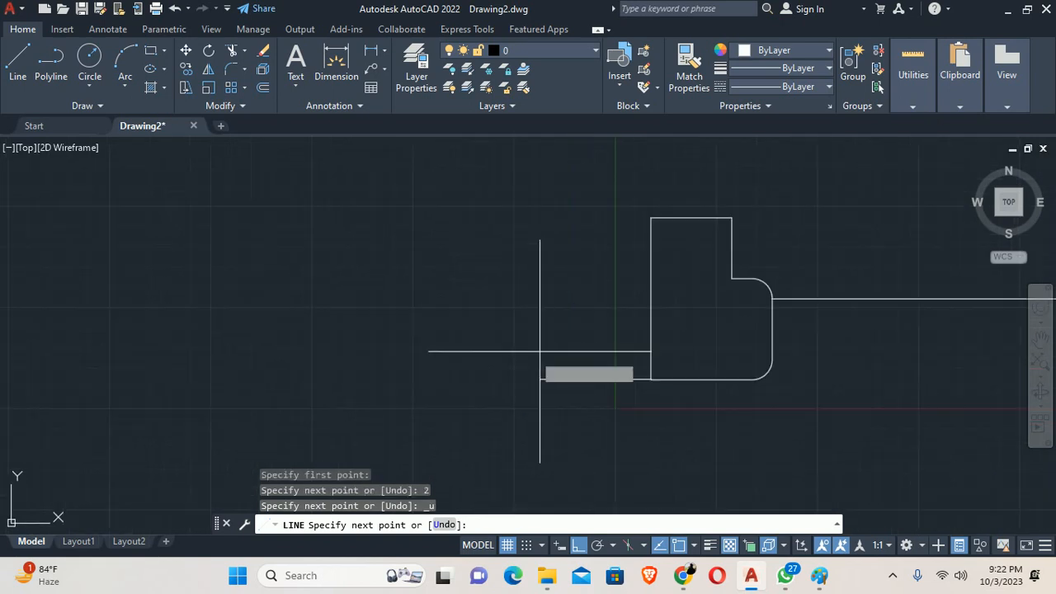
pyautogui.write('3')
pyautogui.press('Return')
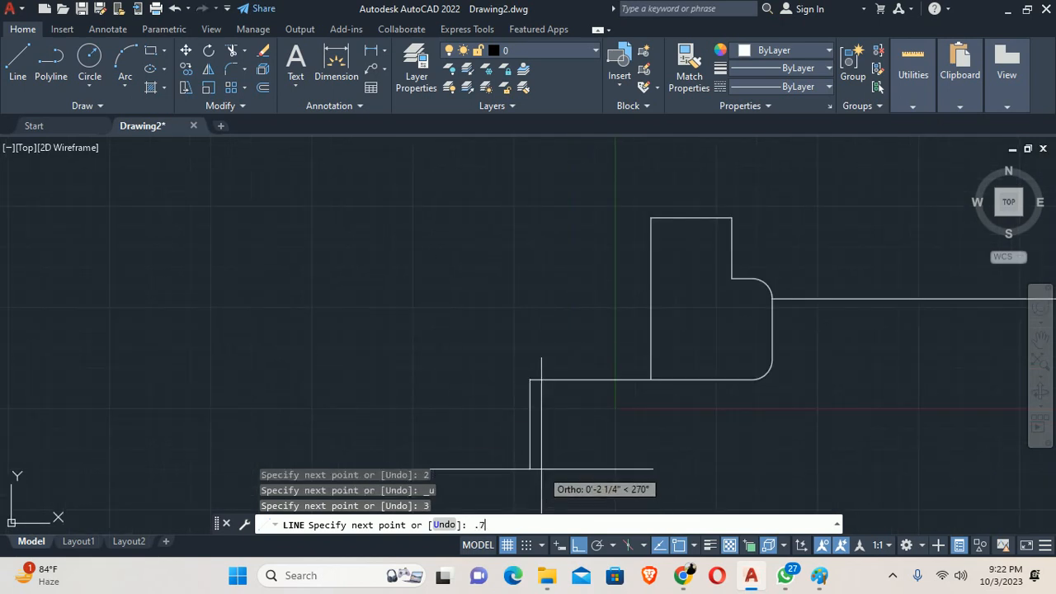
# Continue the line 0.75" down, across to align with the section's right edge, and up to that edge
pyautogui.write('.75')
pyautogui.press('Return')
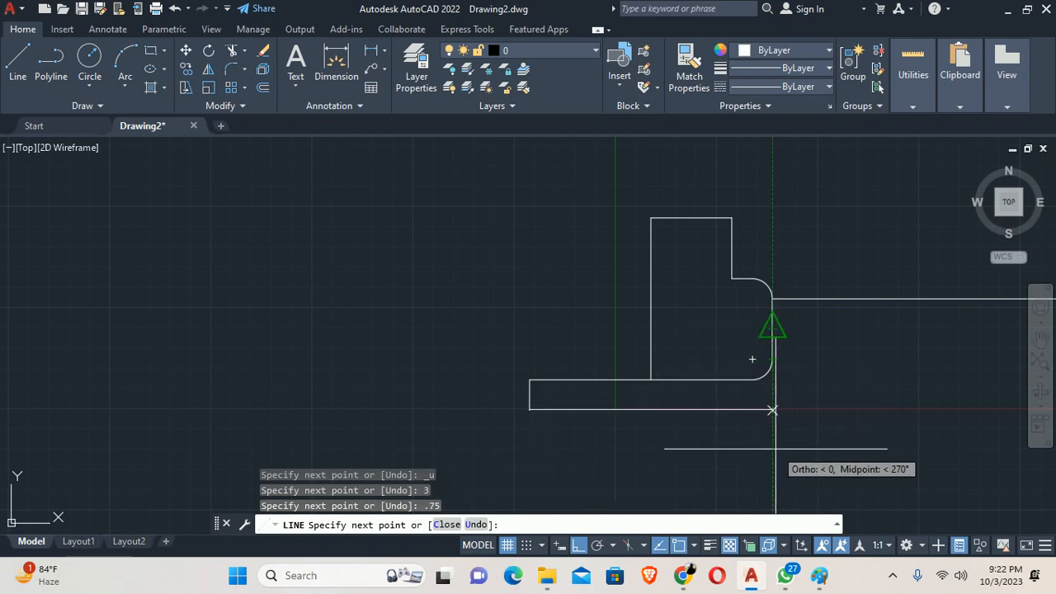
pyautogui.click(776, 448)
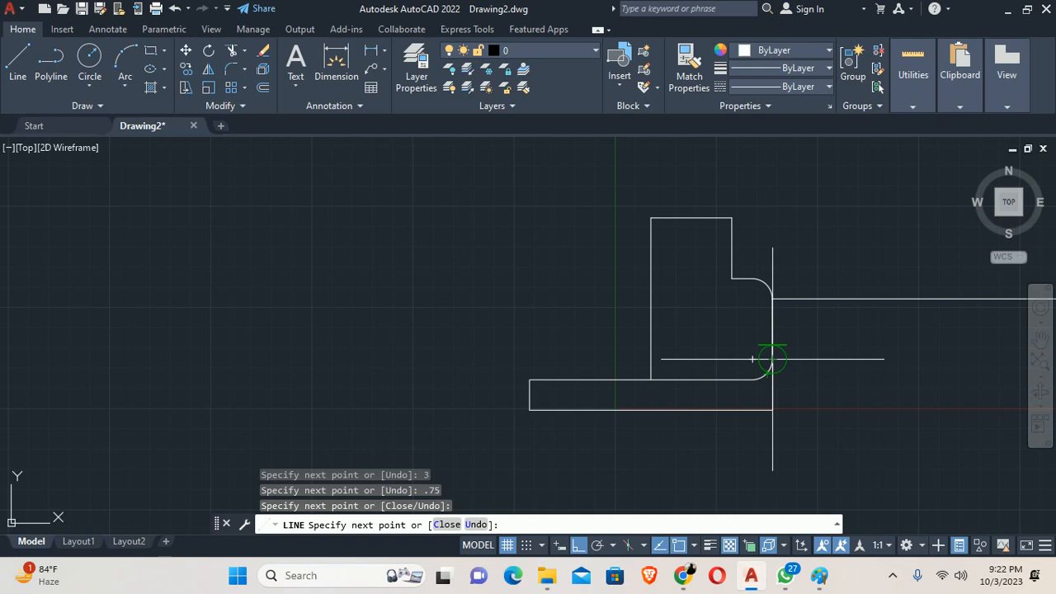
pyautogui.press('Escape')
# Erase the old lower right fillet arc and extend the section's original bottom line to the right edge
pyautogui.click(761, 378)
pyautogui.press('Delete')
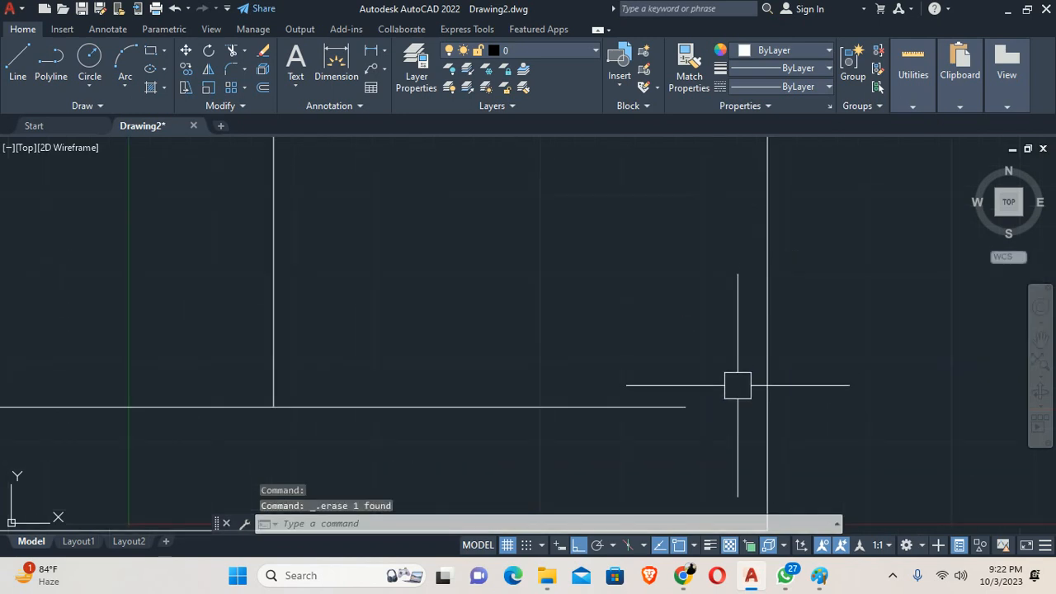
pyautogui.moveTo(723, 430); pyautogui.dragTo(708, 403, button='middle')
pyautogui.write('ex')
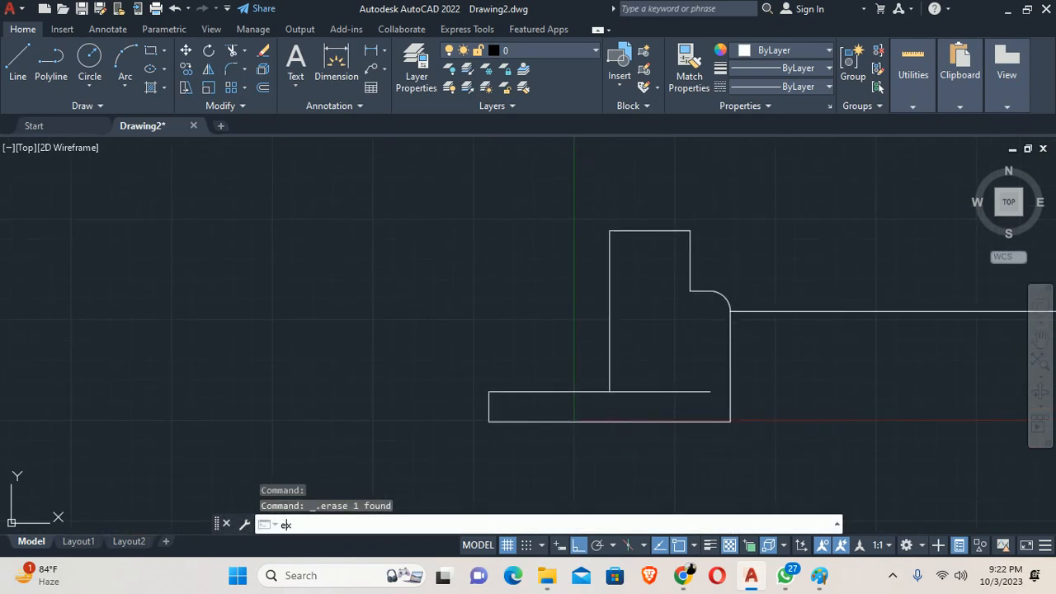
pyautogui.press('Return')
pyautogui.click(698, 393)
pyautogui.press('Escape')
pyautogui.press('Escape')
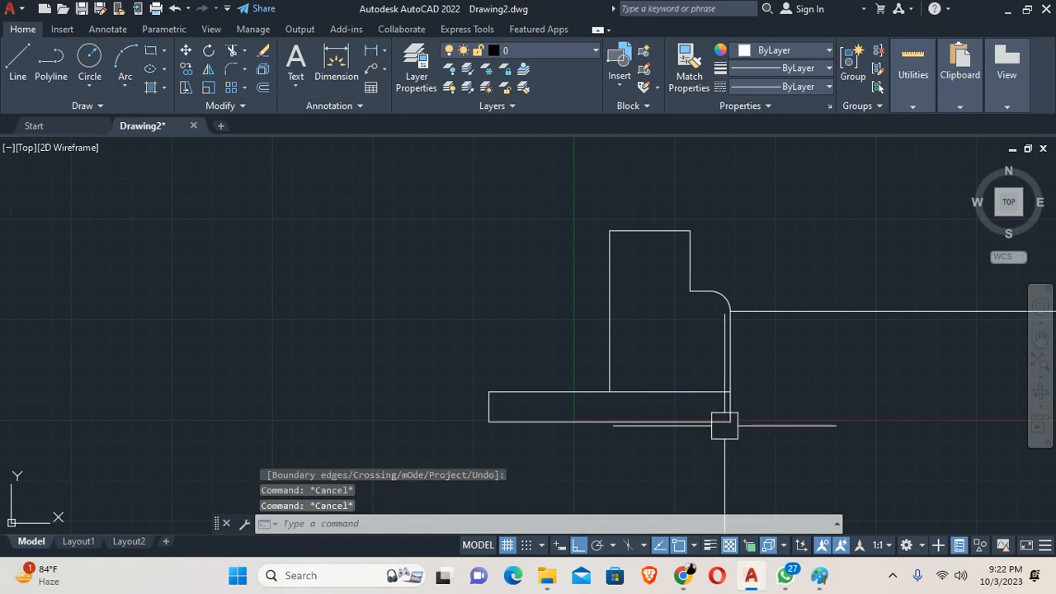
# Fillet the lower right corner of the new bottom strip with a 0.5" radius
pyautogui.write('f')
pyautogui.press('Return')
pyautogui.write('r')
pyautogui.press('Return')
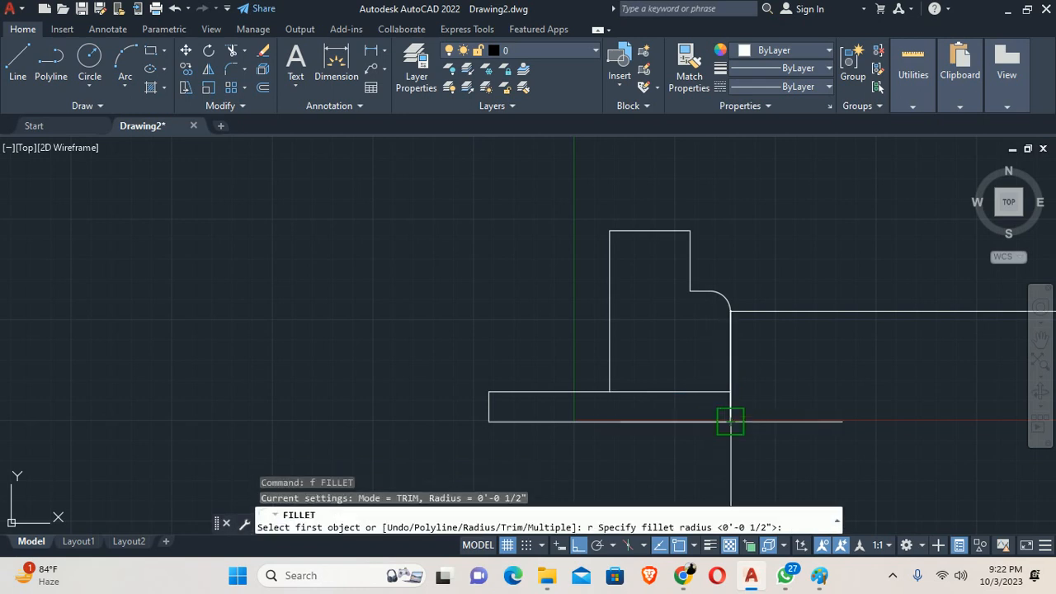
pyautogui.write('.5')
pyautogui.press('Return')
pyautogui.click(729, 420)
pyautogui.scroll(4, 742, 400)
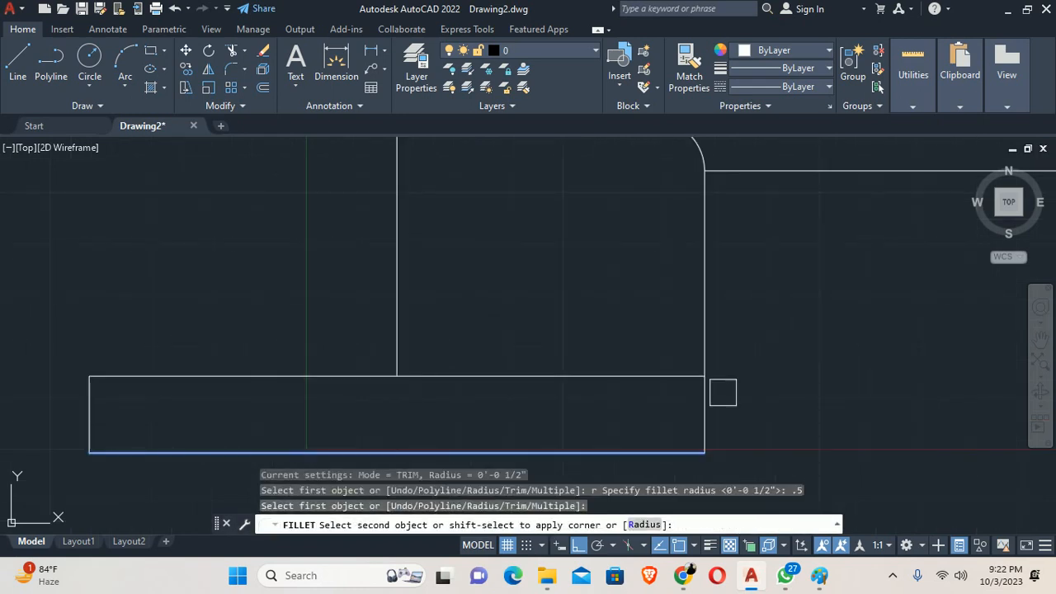
pyautogui.click(709, 408)
pyautogui.press('Return')
pyautogui.press('Escape')
pyautogui.scroll(-4, 648, 413)
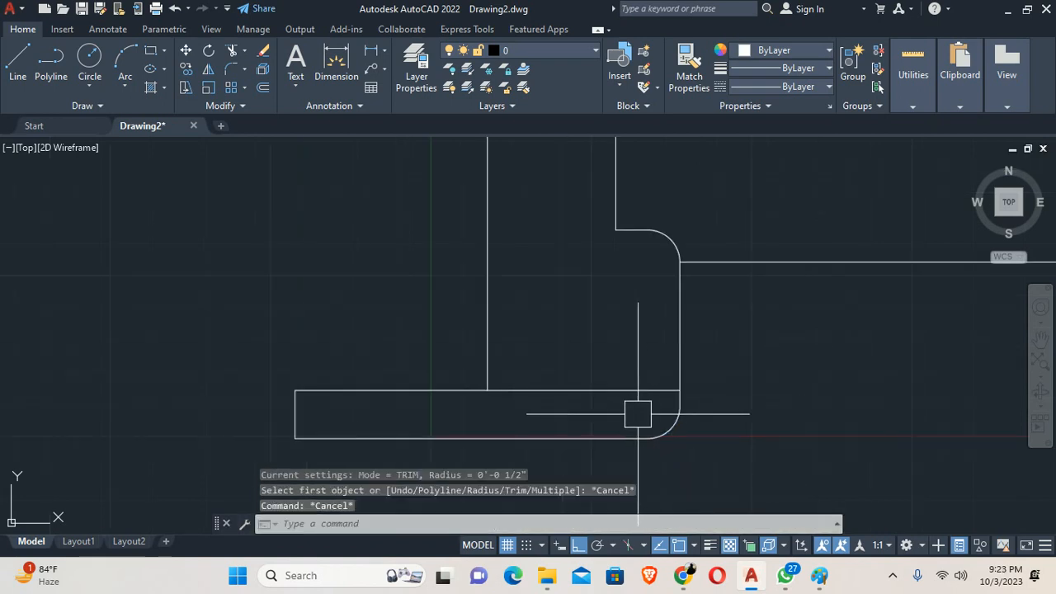
pyautogui.moveTo(630, 414); pyautogui.dragTo(651, 421, button='middle')
pyautogui.press('Escape')
pyautogui.press('Escape')
# Mirror the bottom strip's lines to the section's upper side about a horizontal axis through the left edge's midpoint, keeping the originals
pyautogui.moveTo(575, 383); pyautogui.dragTo(650, 390, button='middle')
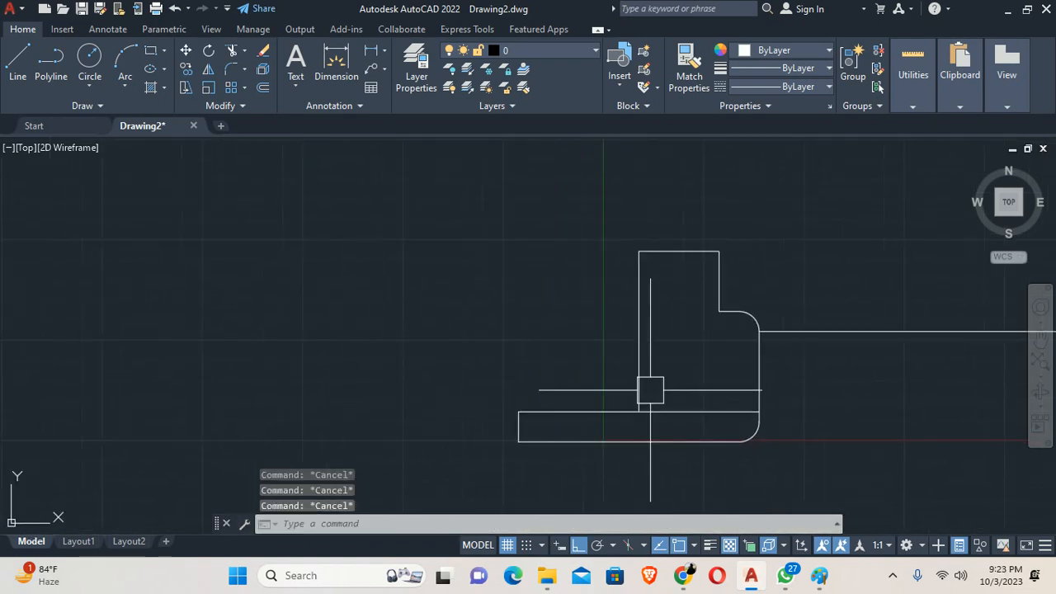
pyautogui.write('mi')
pyautogui.press('Return')
pyautogui.click(567, 486)
pyautogui.click(478, 384)
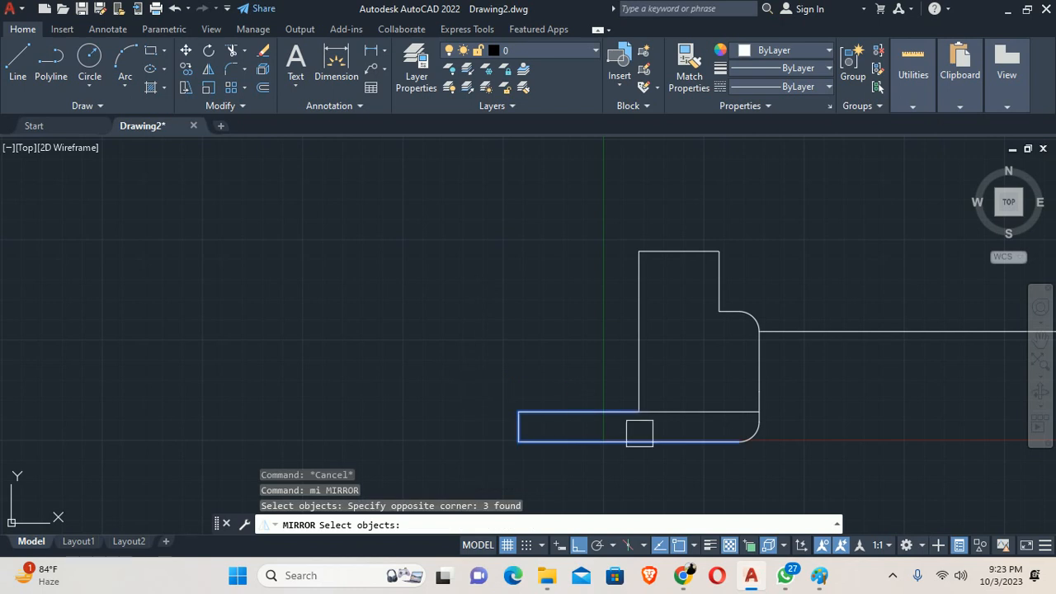
pyautogui.click(638, 331)
pyautogui.click(507, 322)
pyautogui.press('Return')
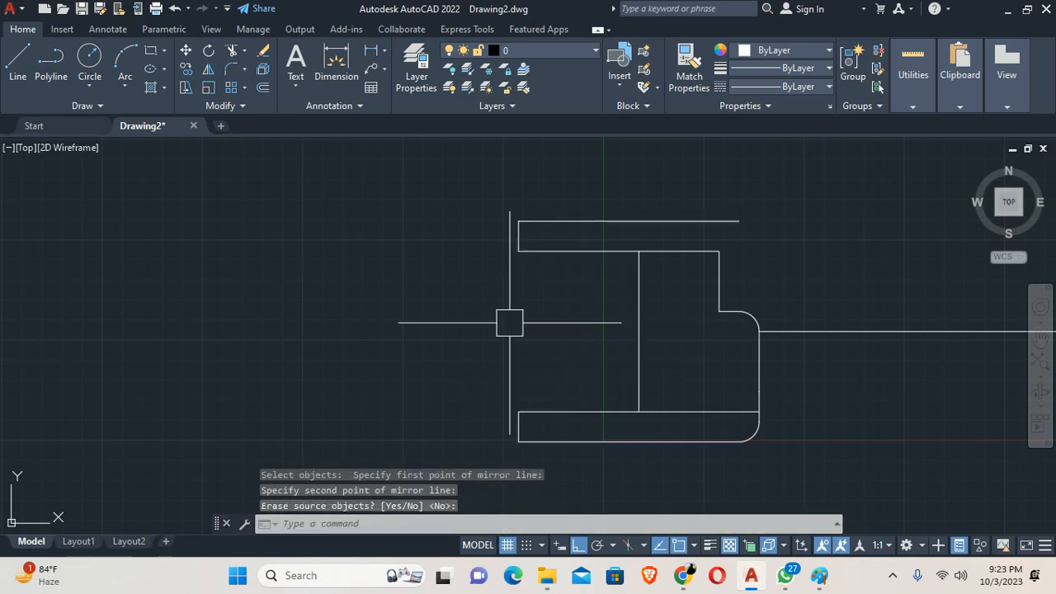
pyautogui.press('Escape')
# Extend the notch's vertical edge up to the mirrored strip's top line and trim the overhang beyond it
pyautogui.moveTo(506, 322); pyautogui.dragTo(557, 400, button='middle')
pyautogui.press('Escape')
pyautogui.write('ex')
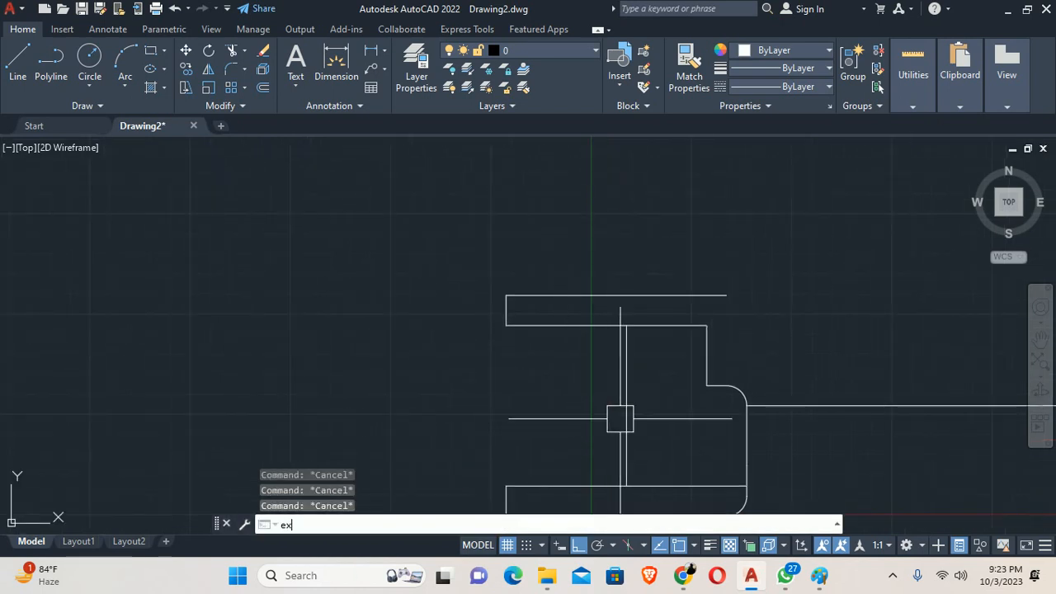
pyautogui.press('Return')
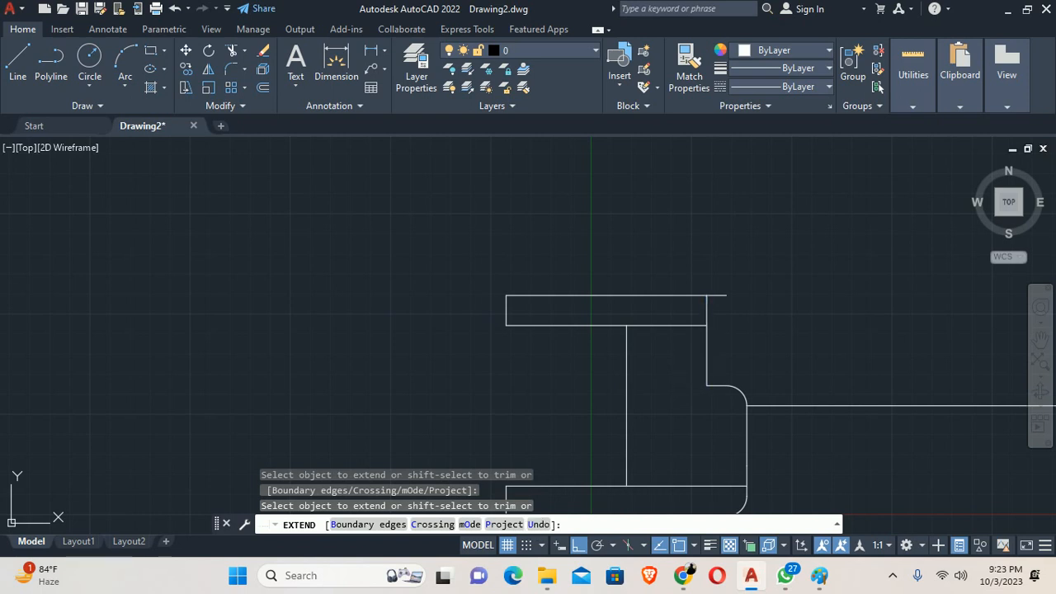
pyautogui.click(703, 291)
pyautogui.press('Escape')
pyautogui.press('Escape')
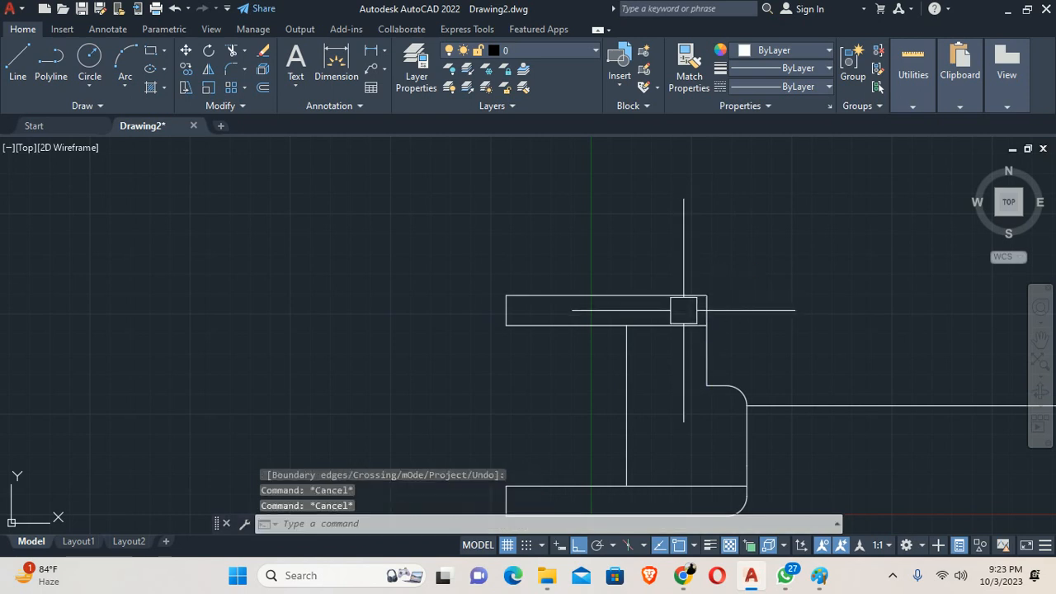
# Fillet the upper right corner of the mirrored strip with the same 0.5" radius
pyautogui.write('f')
pyautogui.press('Return')
pyautogui.write('r')
pyautogui.press('Return')
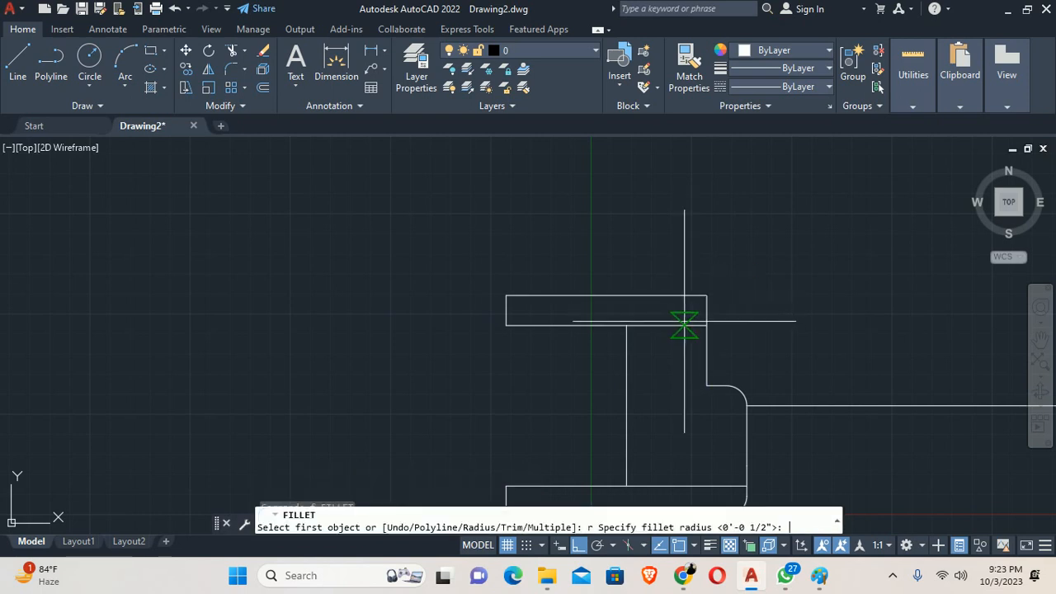
pyautogui.scroll(3, 700, 314)
pyautogui.press('Return')
pyautogui.click(667, 283)
pyautogui.press('Escape')
pyautogui.scroll(-4, 636, 311)
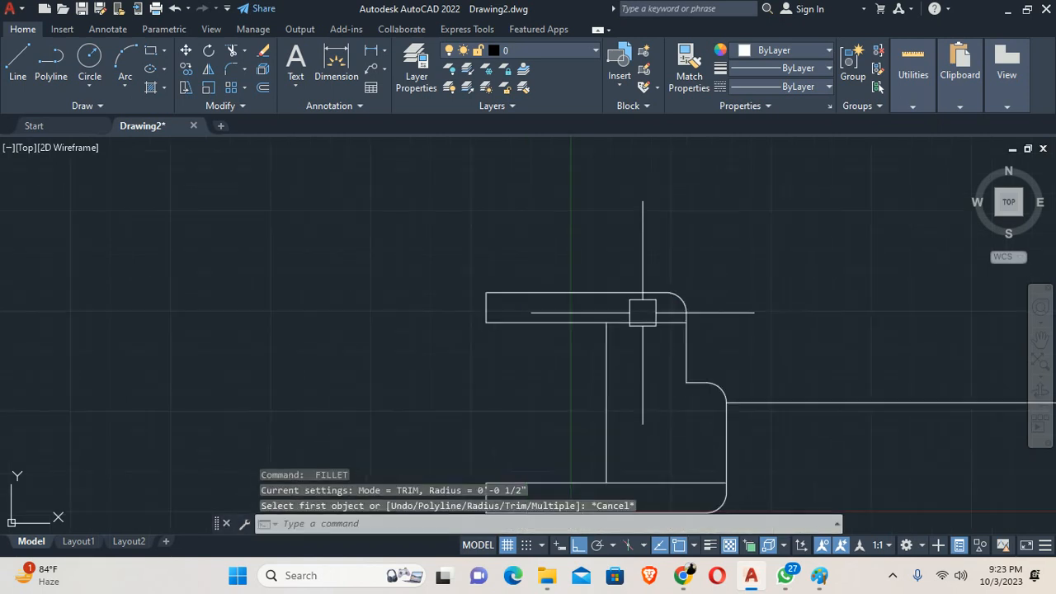
pyautogui.press('Escape')
# Mirror the complete frame section about a vertical axis through the opening line's midpoint, keeping the original
pyautogui.scroll(-2, 692, 398)
pyautogui.moveTo(693, 398); pyautogui.dragTo(571, 356, button='middle')
pyautogui.press('Escape')
pyautogui.write('mi')
pyautogui.press('Return')
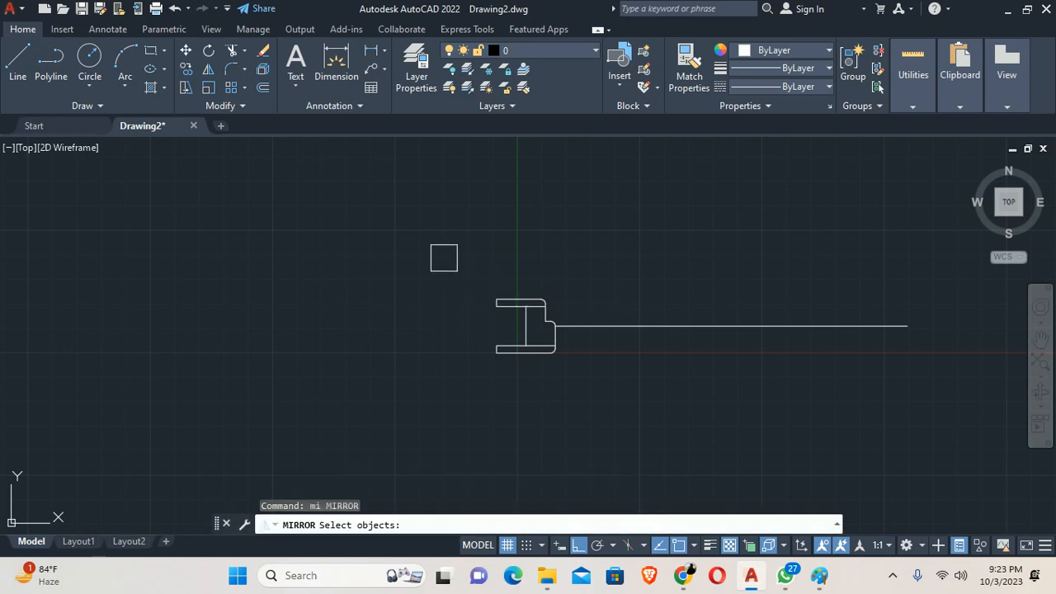
pyautogui.click(443, 255)
pyautogui.click(650, 408)
pyautogui.scroll(-2, 703, 326)
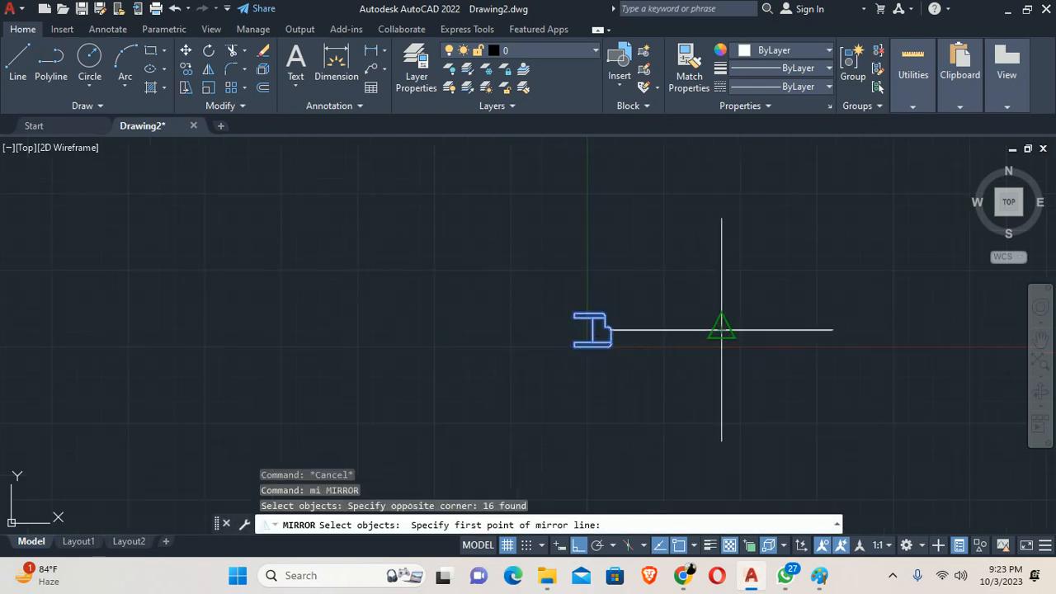
pyautogui.click(719, 322)
pyautogui.click(718, 231)
pyautogui.press('Escape')
pyautogui.press('Escape')
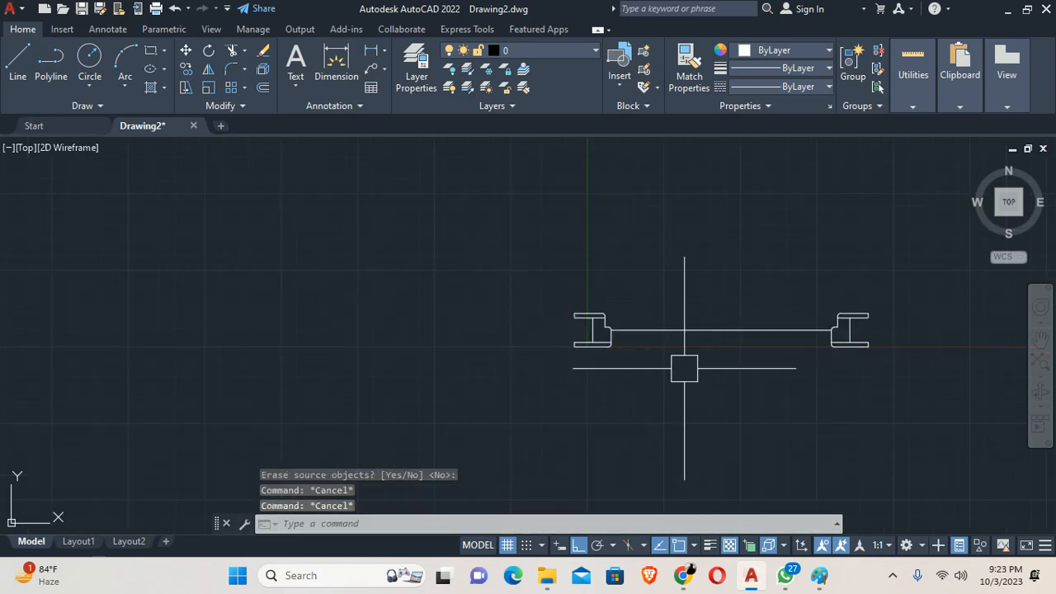
pyautogui.press('Escape')
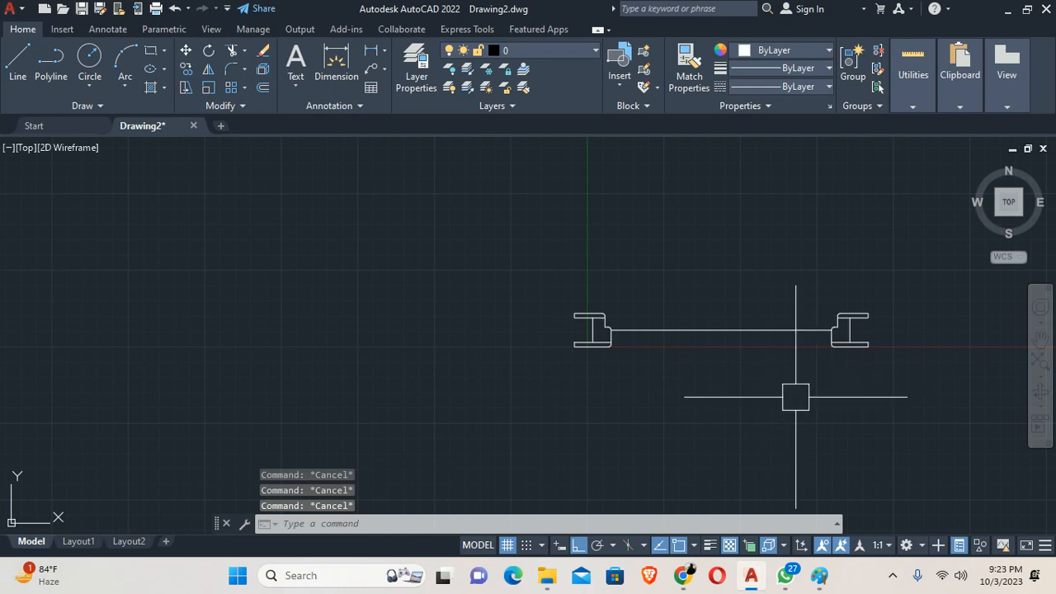
# Trim the inner lines separating the strips from the body in both frame sections to leave continuous C-shaped outlines
pyautogui.scroll(3, 668, 312)
pyautogui.write('tr')
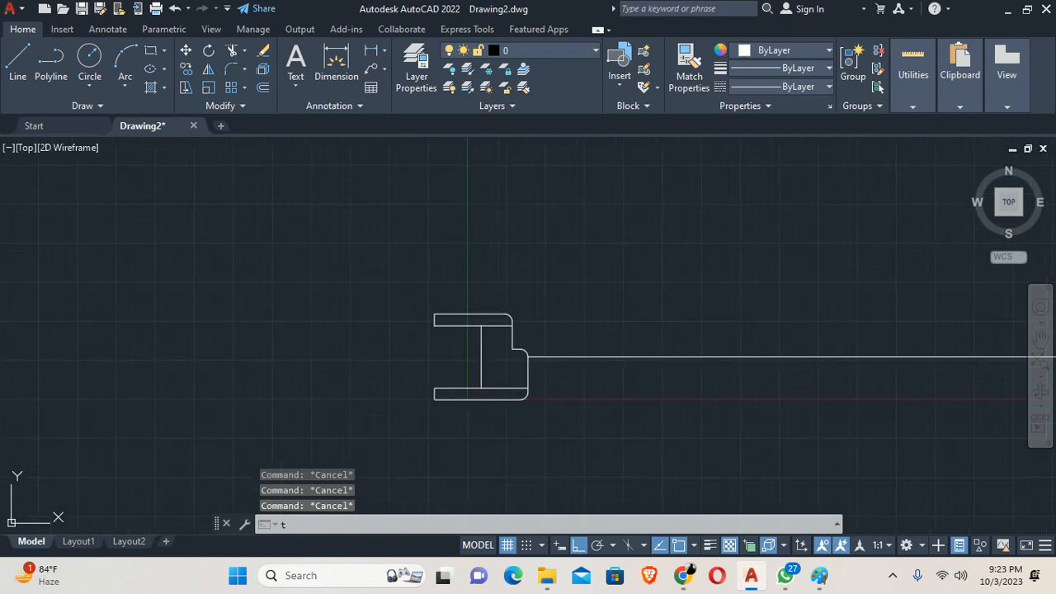
pyautogui.press('Return')
pyautogui.scroll(2, 476, 338)
pyautogui.click(509, 315)
pyautogui.scroll(-1, 501, 382)
pyautogui.moveTo(508, 359); pyautogui.dragTo(532, 279, button='middle')
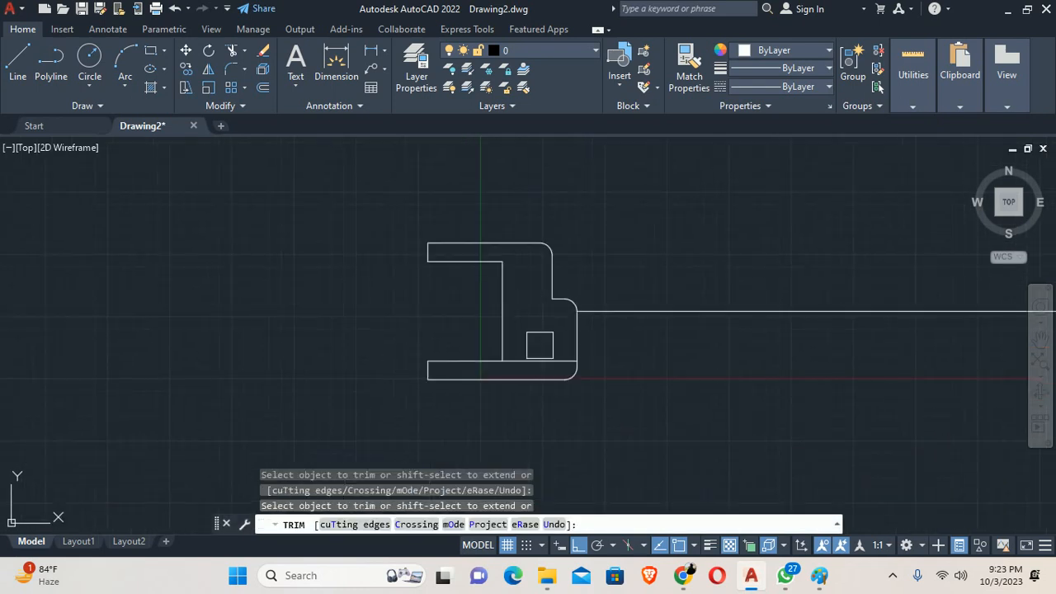
pyautogui.scroll(-2, 544, 355)
pyautogui.moveTo(726, 374); pyautogui.dragTo(471, 337, button='middle')
pyautogui.scroll(2, 595, 313)
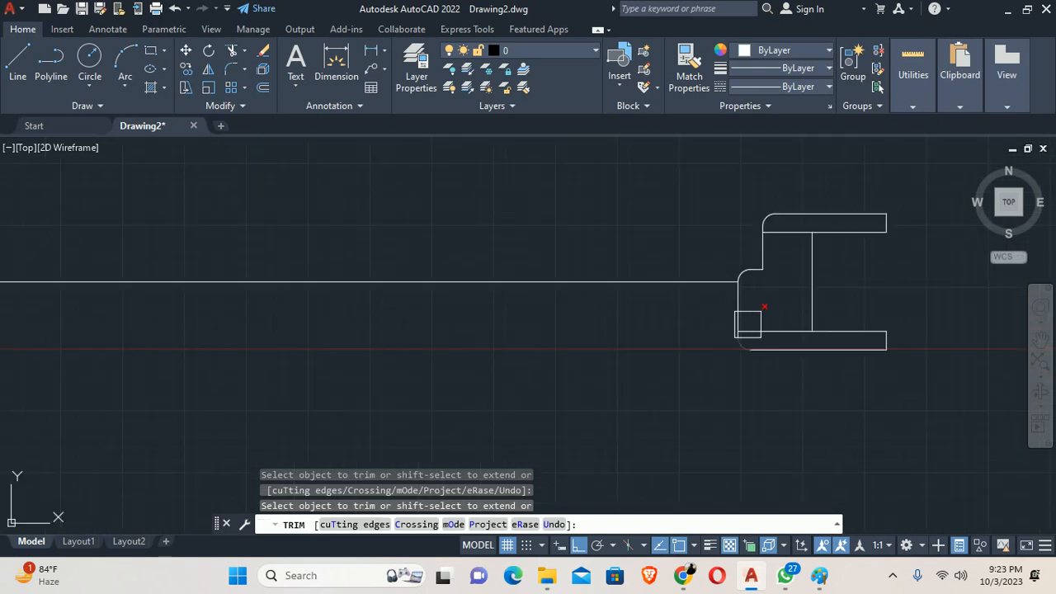
pyautogui.press('Escape')
pyautogui.press('Escape')
pyautogui.scroll(-5, 768, 258)
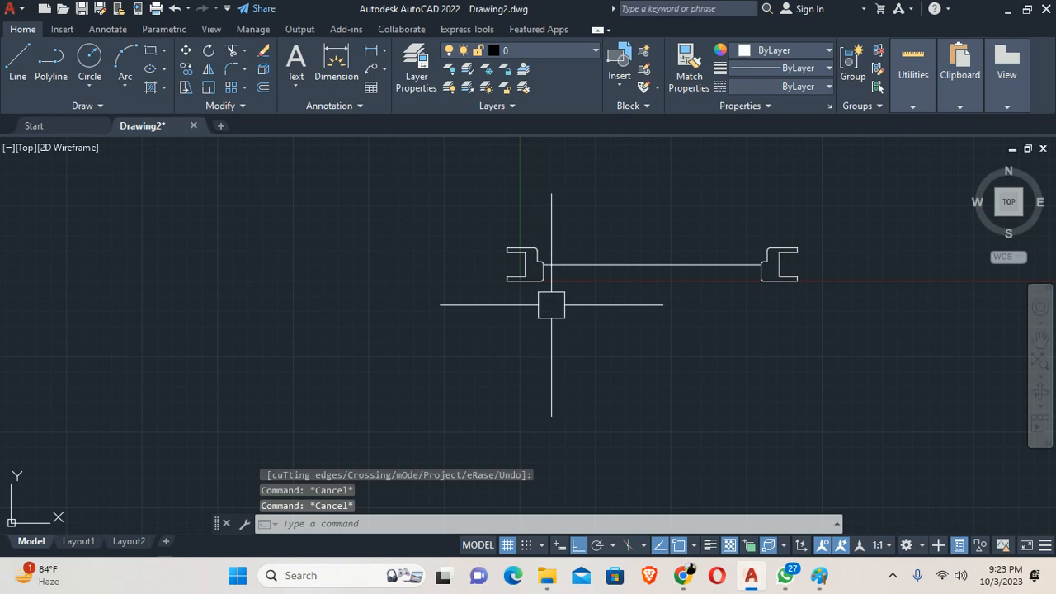
# Measure the left frame section's inner vertical edge with a linear dimension, without placing it
pyautogui.scroll(4, 523, 276)
pyautogui.press('Escape')
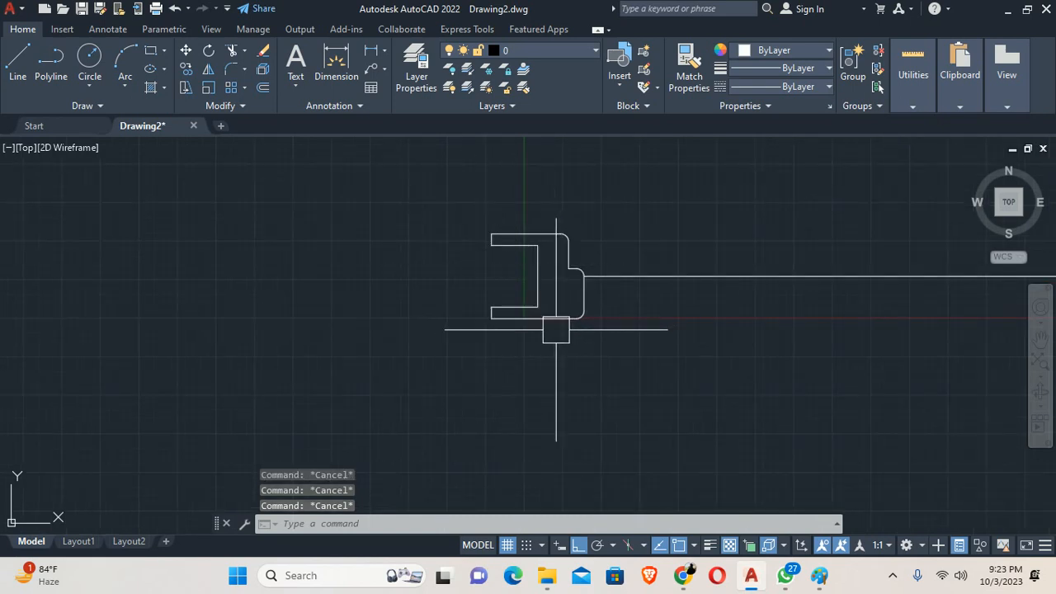
pyautogui.write('dli')
pyautogui.press('Return')
pyautogui.scroll(2, 523, 283)
pyautogui.press('Return')
pyautogui.click(545, 281)
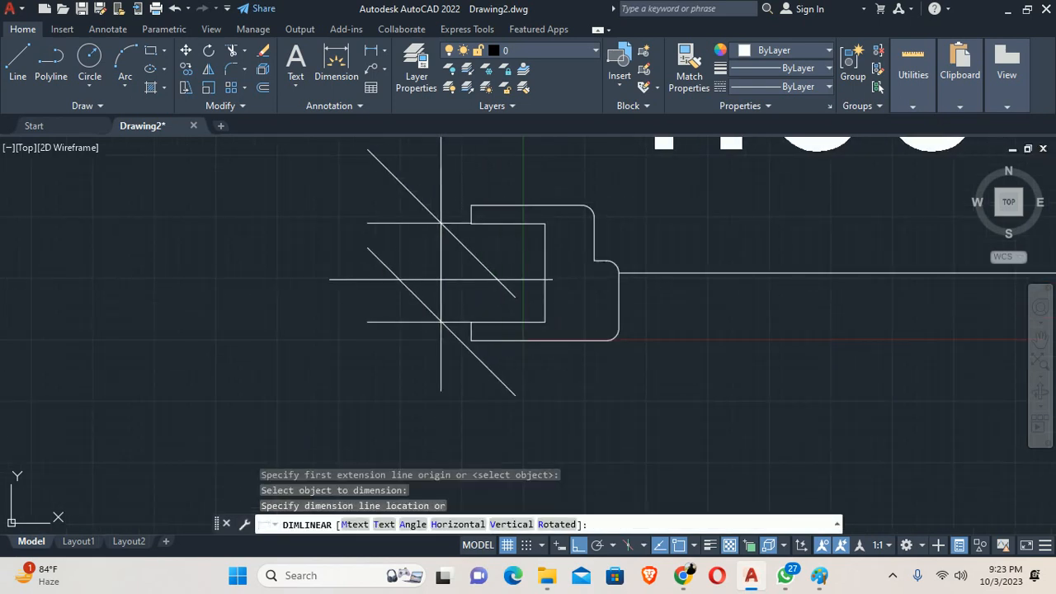
pyautogui.scroll(-6, 437, 287)
pyautogui.press('Escape')
pyautogui.press('Escape')
pyautogui.press('Escape')
# Measure the left frame section's full outer height with a linear dimension, without placing it
pyautogui.scroll(2, 448, 291)
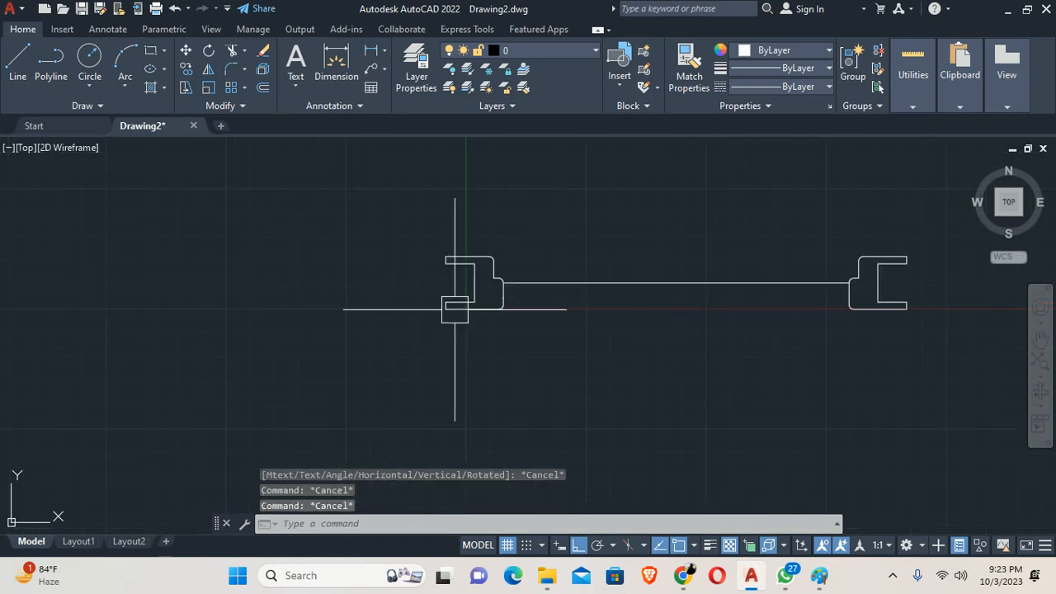
pyautogui.write('dli')
pyautogui.press('Return')
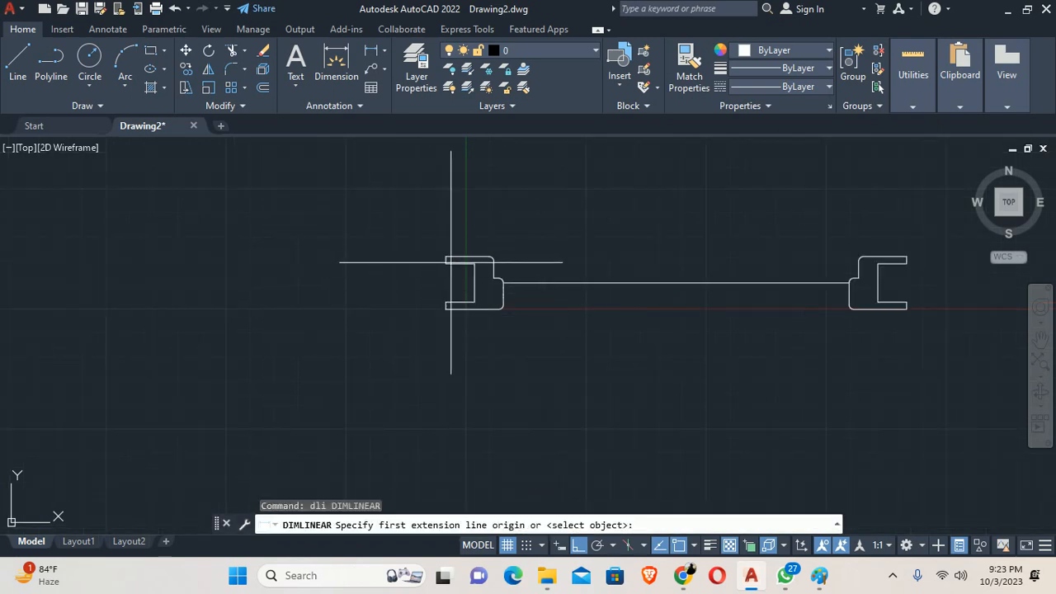
pyautogui.scroll(3, 451, 264)
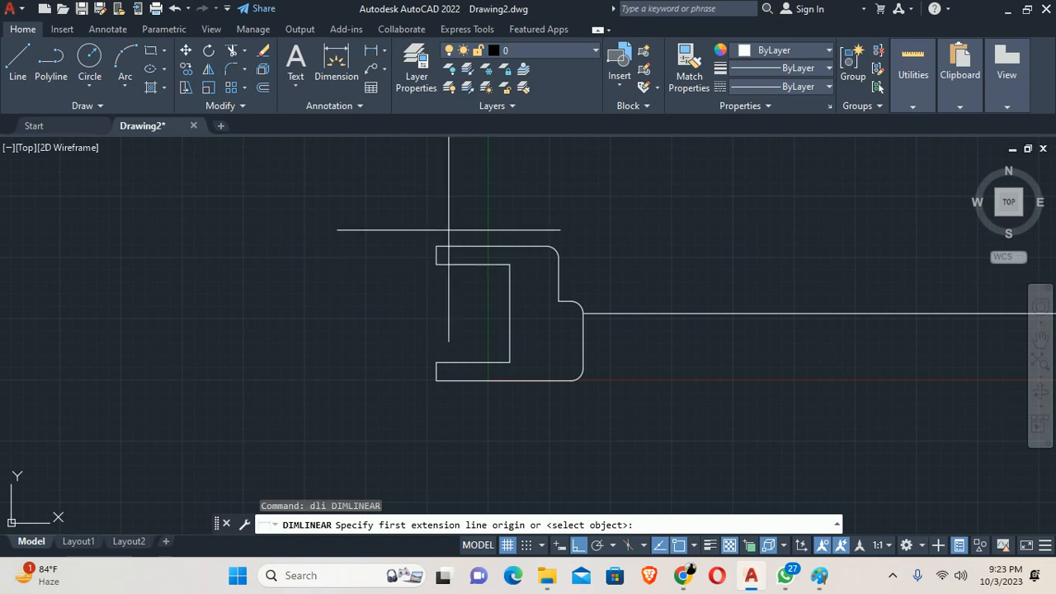
pyautogui.click(436, 246)
pyautogui.click(437, 380)
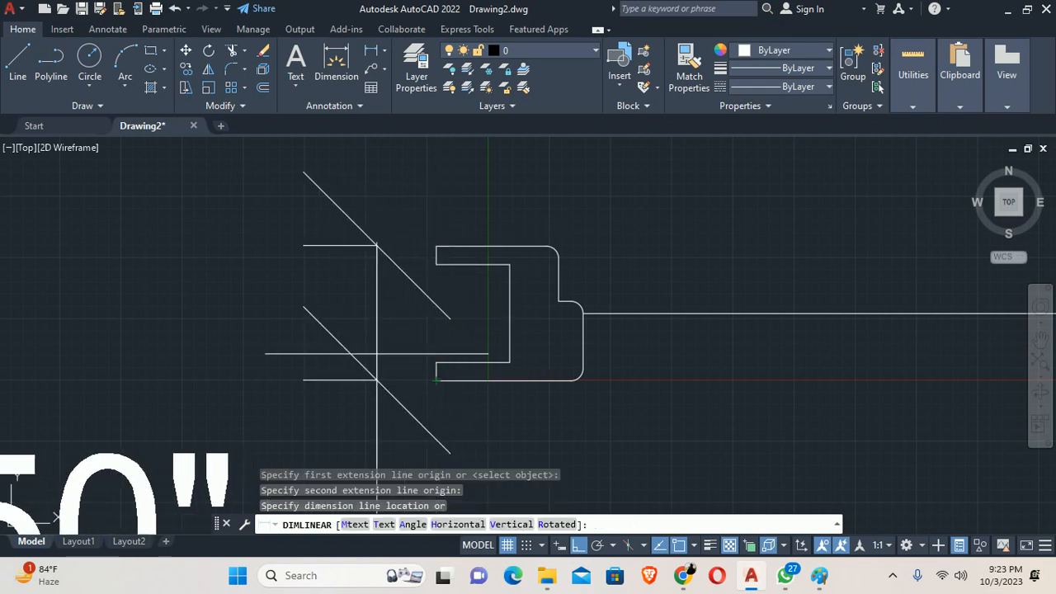
pyautogui.scroll(-5, 378, 353)
pyautogui.press('Escape')
pyautogui.press('Escape')
pyautogui.scroll(4, 354, 356)
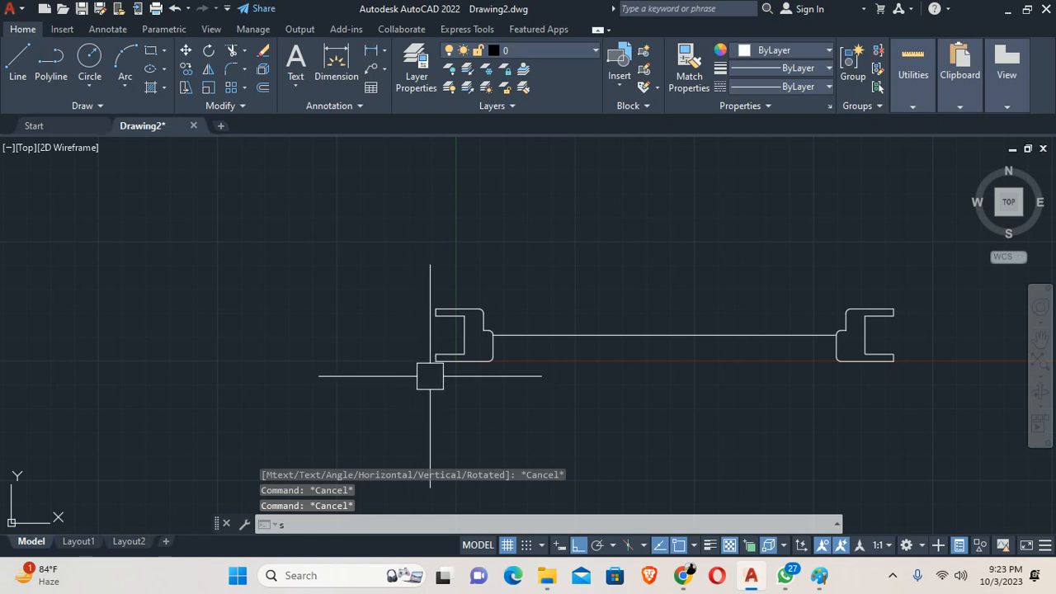
# Stretch the lower part of the left frame section 0.5" downward
pyautogui.write('s')
pyautogui.press('Return')
pyautogui.click(523, 382)
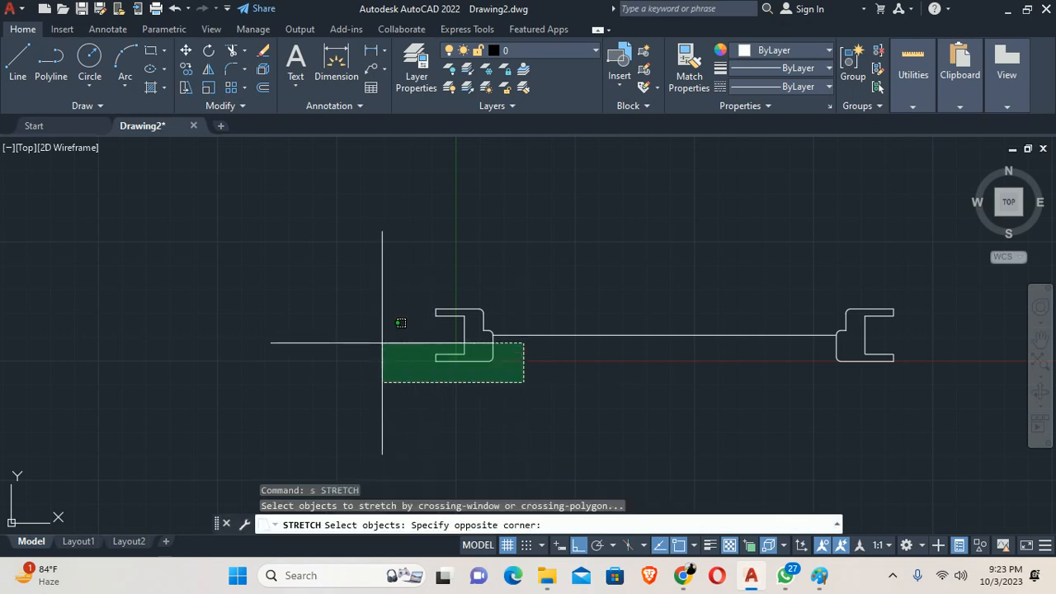
pyautogui.click(382, 343)
pyautogui.press('Return')
pyautogui.click(347, 327)
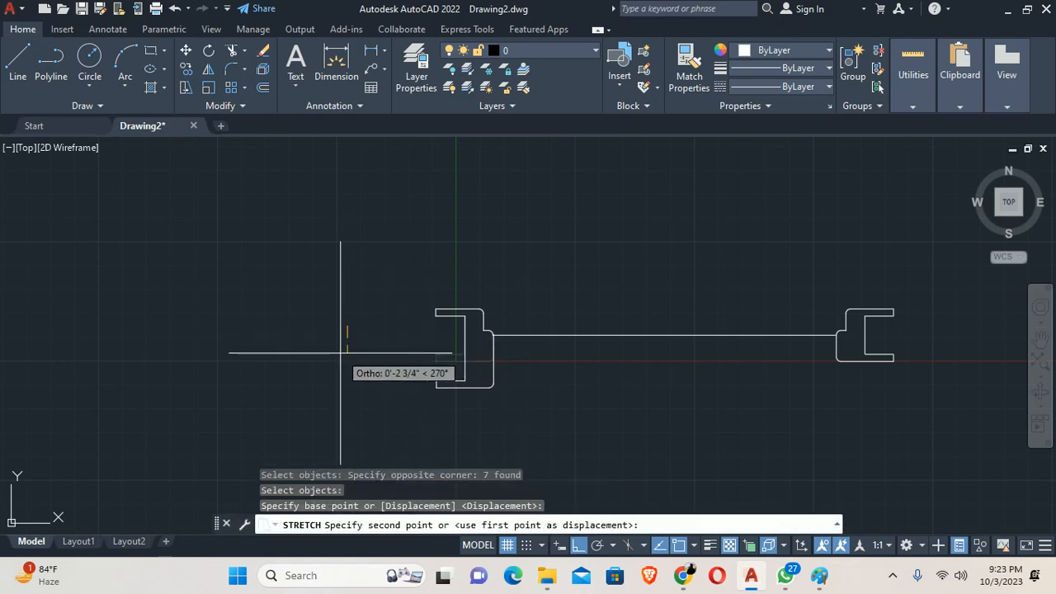
pyautogui.write('.5')
pyautogui.press('Return')
pyautogui.press('Escape')
# Stretch the lower part of the right frame section downward by the same 0.5"
pyautogui.press('Return')
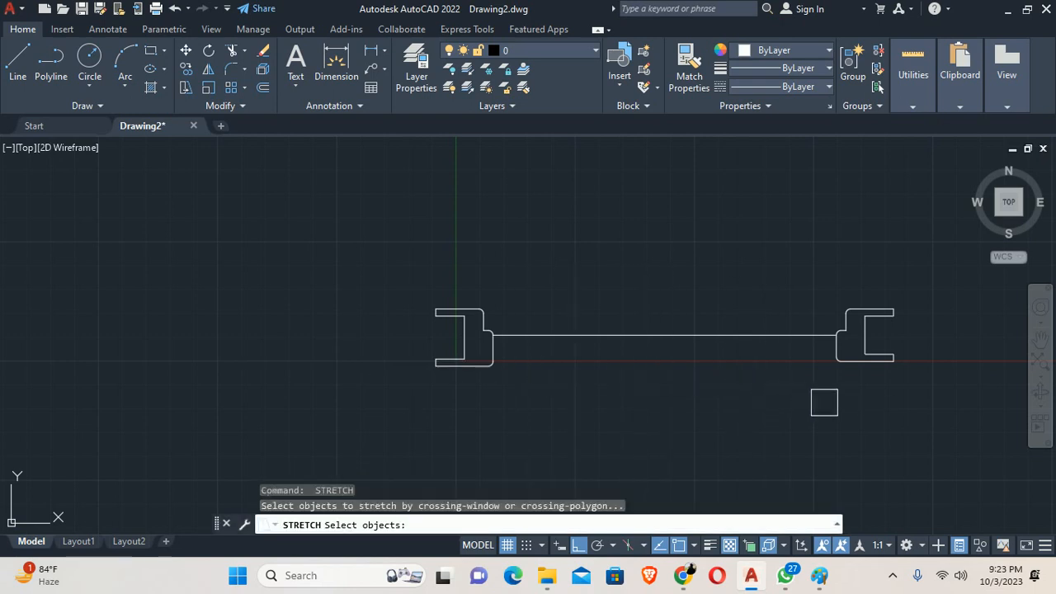
pyautogui.click(941, 398)
pyautogui.click(788, 342)
pyautogui.press('Return')
pyautogui.click(768, 350)
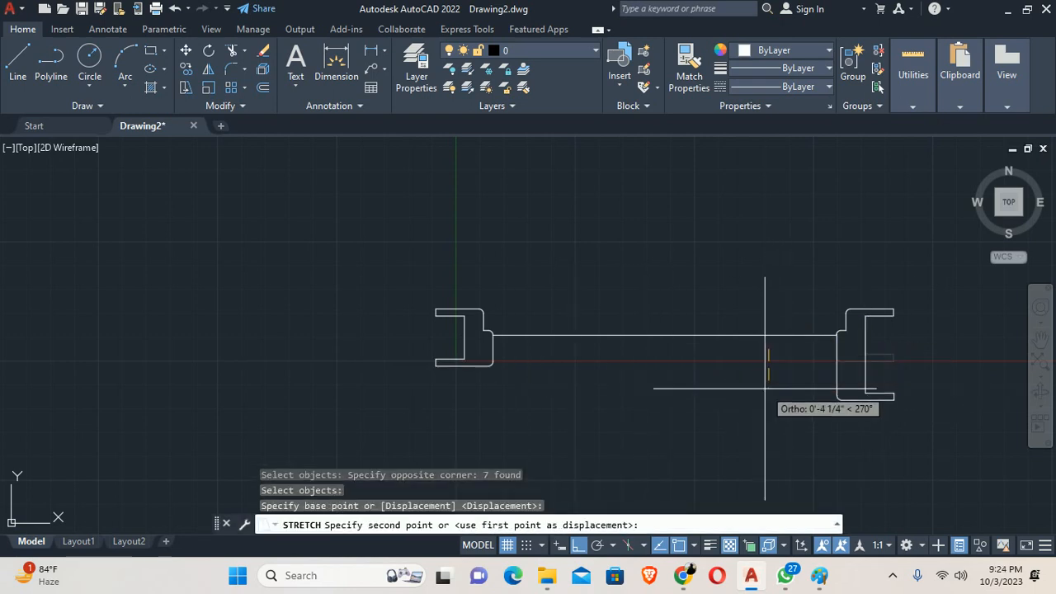
pyautogui.write('.5')
pyautogui.press('Return')
pyautogui.press('Escape')
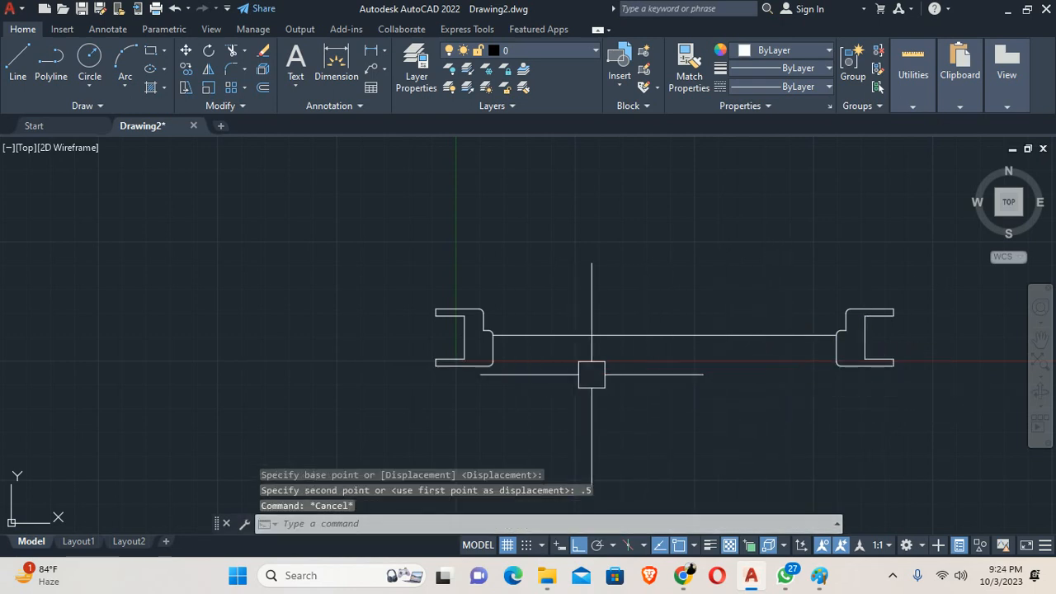
# Fillet the lower left corner of the left frame section with a 0.5" radius
pyautogui.scroll(5, 478, 371)
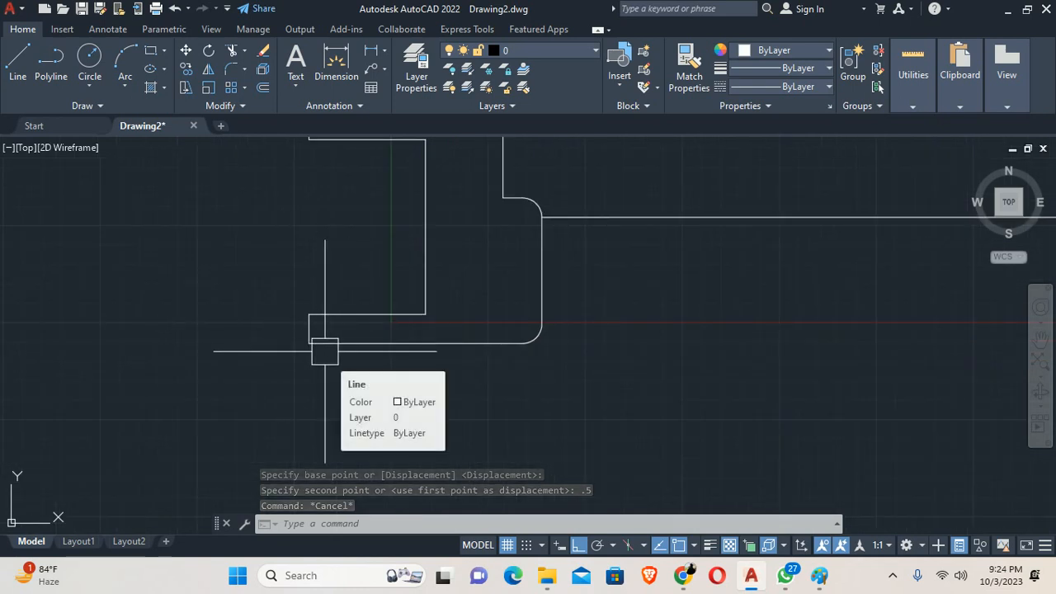
pyautogui.write('f')
pyautogui.press('Return')
pyautogui.write('r')
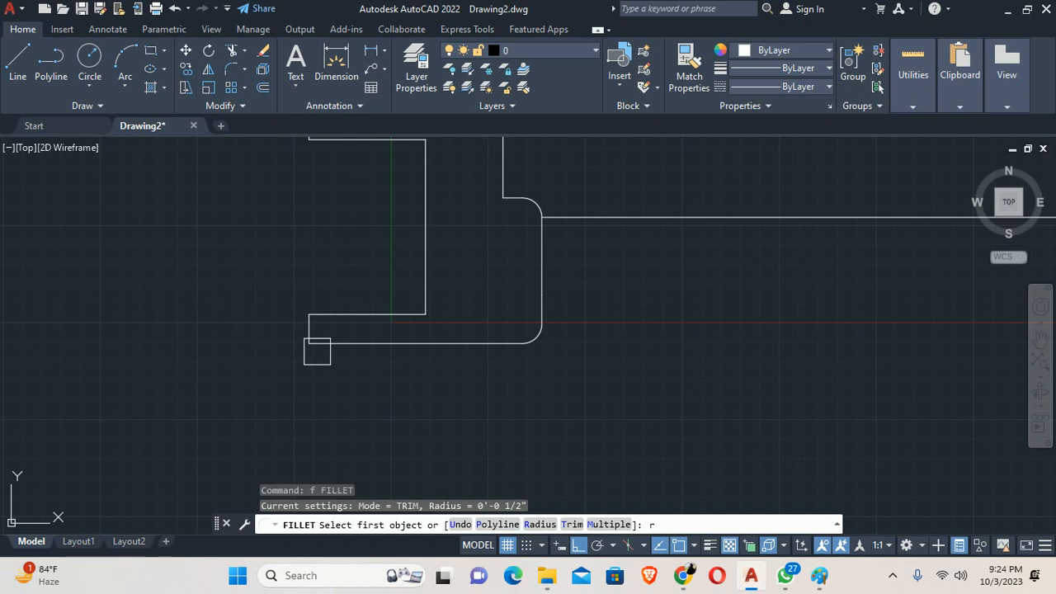
pyautogui.press('Return')
pyautogui.click(304, 341)
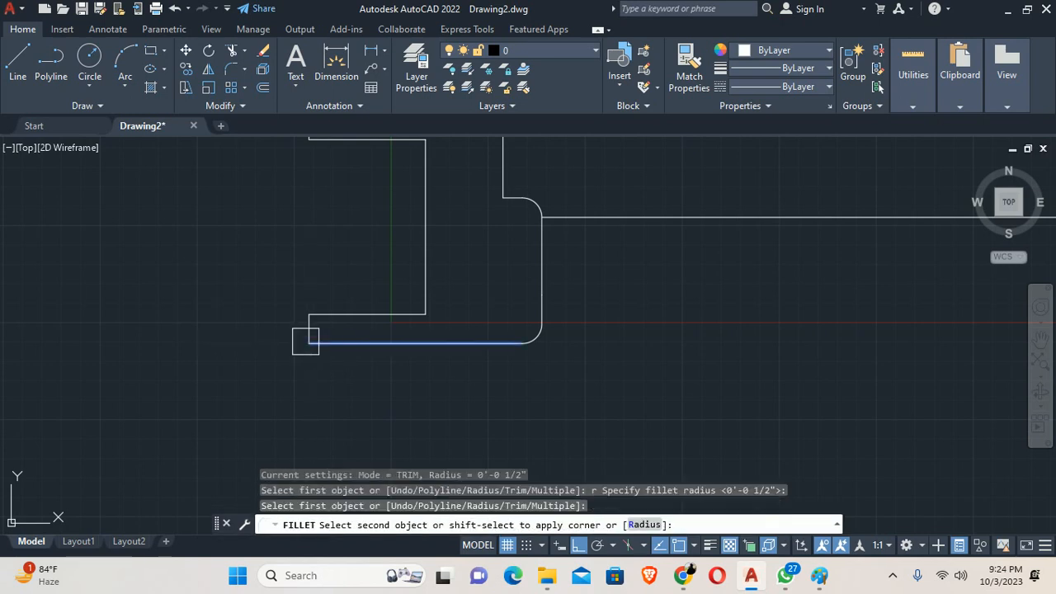
pyautogui.scroll(4, 302, 330)
pyautogui.click(306, 325)
pyautogui.scroll(-4, 309, 333)
pyautogui.moveTo(308, 332); pyautogui.dragTo(324, 432, button='middle')
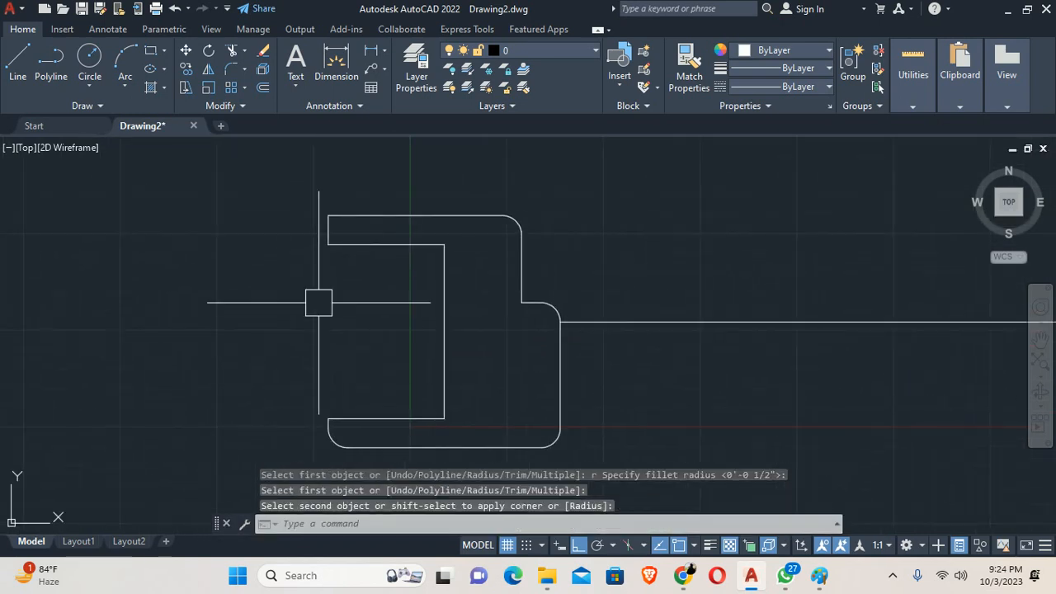
# Fillet the upper left corner of the left frame section with the same 0.5" radius
pyautogui.press('Return')
pyautogui.scroll(4, 322, 211)
pyautogui.click(330, 254)
pyautogui.click(367, 232)
pyautogui.scroll(-6, 404, 268)
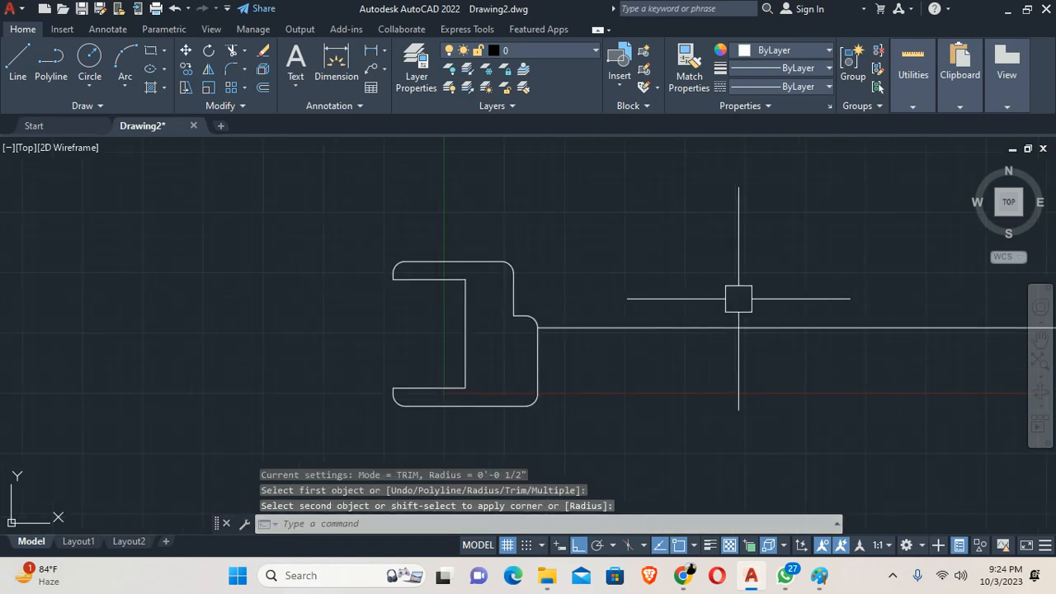
# Fillet the upper right corner of the right frame section with the same 0.5" radius
pyautogui.scroll(-2, 737, 299)
pyautogui.moveTo(866, 311); pyautogui.dragTo(424, 302, button='middle')
pyautogui.scroll(6, 391, 261)
pyautogui.press('Return')
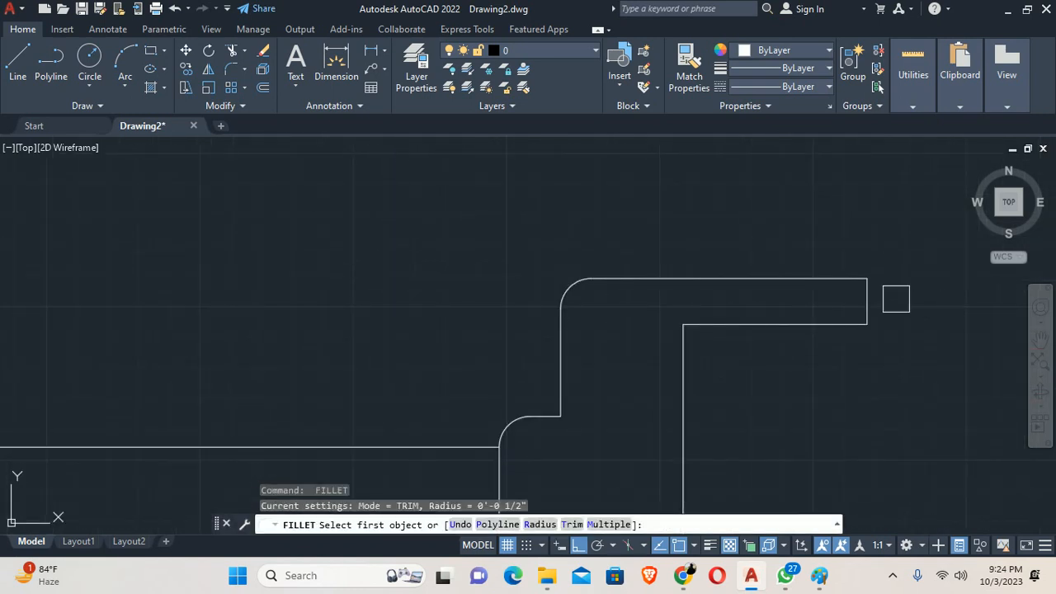
pyautogui.click(866, 300)
pyautogui.click(841, 281)
pyautogui.scroll(-6, 823, 297)
# Fillet the lower right corner of the right frame section with the same 0.5" radius
pyautogui.moveTo(812, 338); pyautogui.dragTo(707, 273, button='middle')
pyautogui.scroll(6, 707, 287)
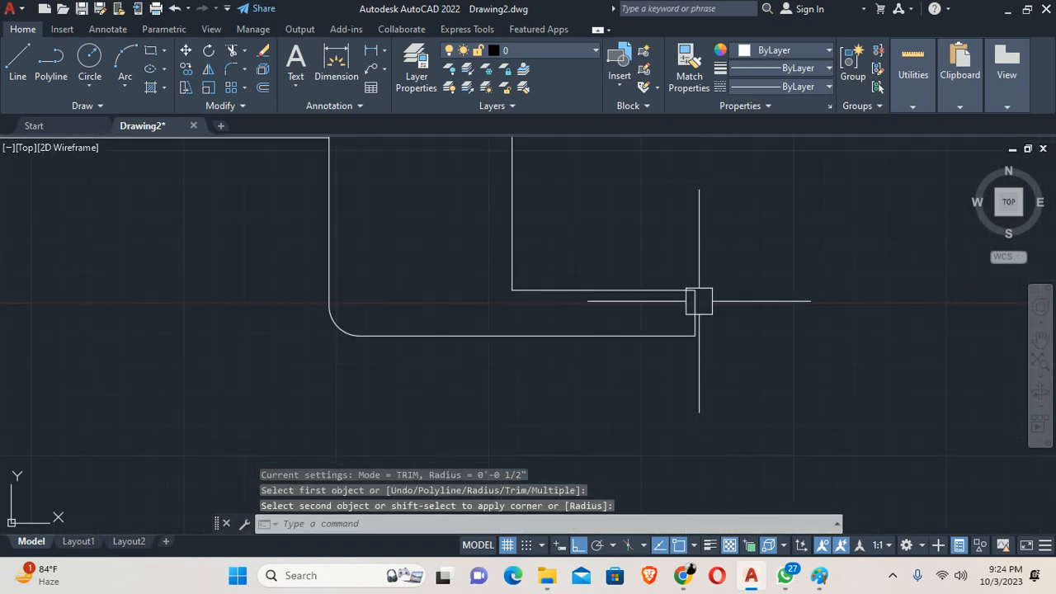
pyautogui.press('Return')
pyautogui.scroll(-5, 643, 320)
pyautogui.press('Escape')
pyautogui.press('Escape')
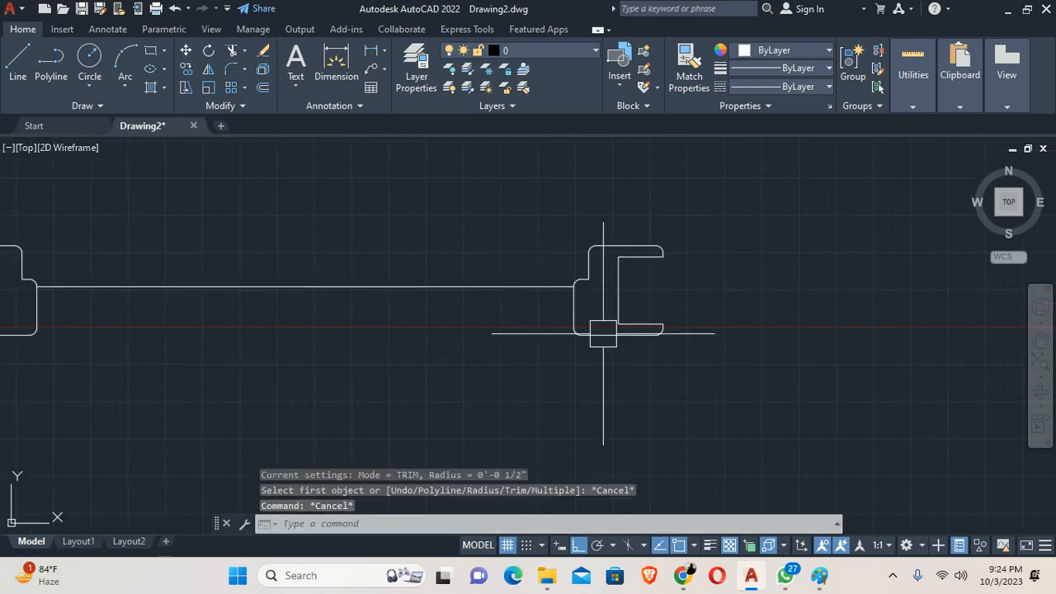
# Erase the horizontal opening line between the two frame sections
pyautogui.moveTo(211, 286); pyautogui.dragTo(543, 333, button='middle')
pyautogui.scroll(-2, 543, 333)
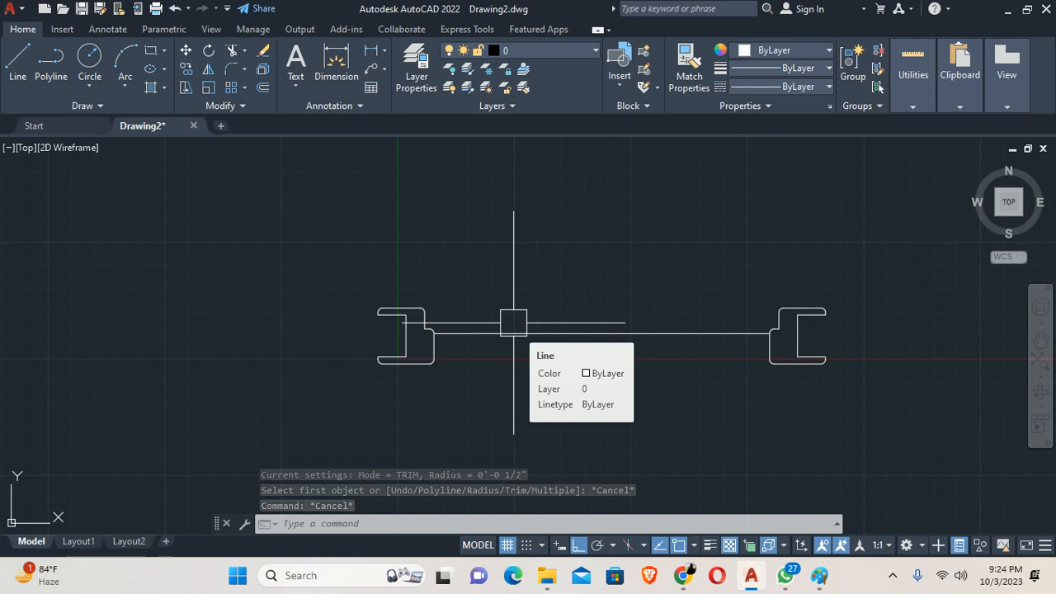
pyautogui.click(484, 333)
pyautogui.press('Delete')
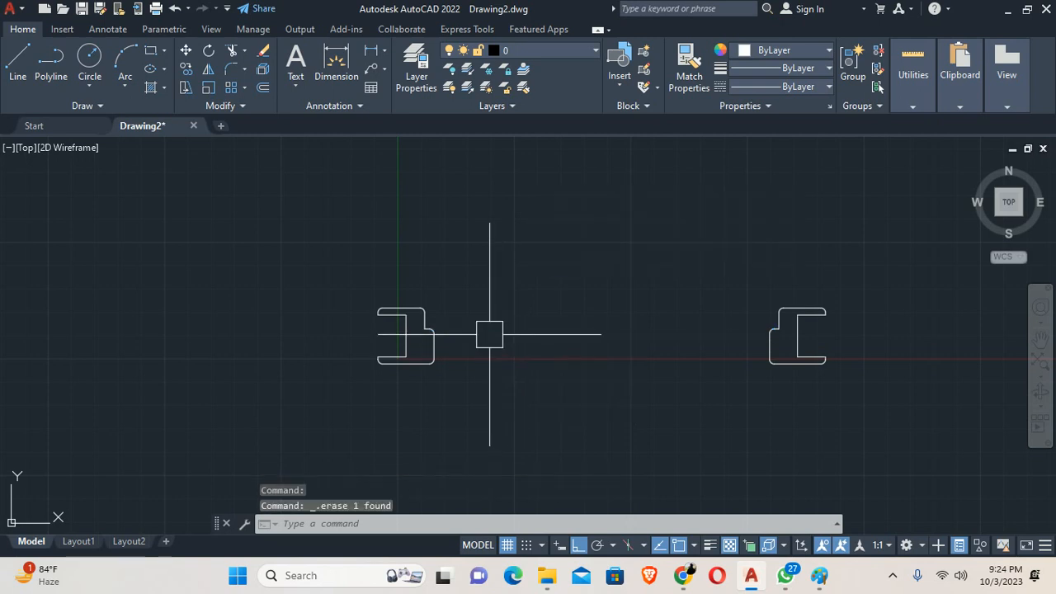
# Offset the vertical notch edge of the left frame section 0.1" outward toward the door opening
pyautogui.scroll(3, 405, 317)
pyautogui.write('o')
pyautogui.press('Return')
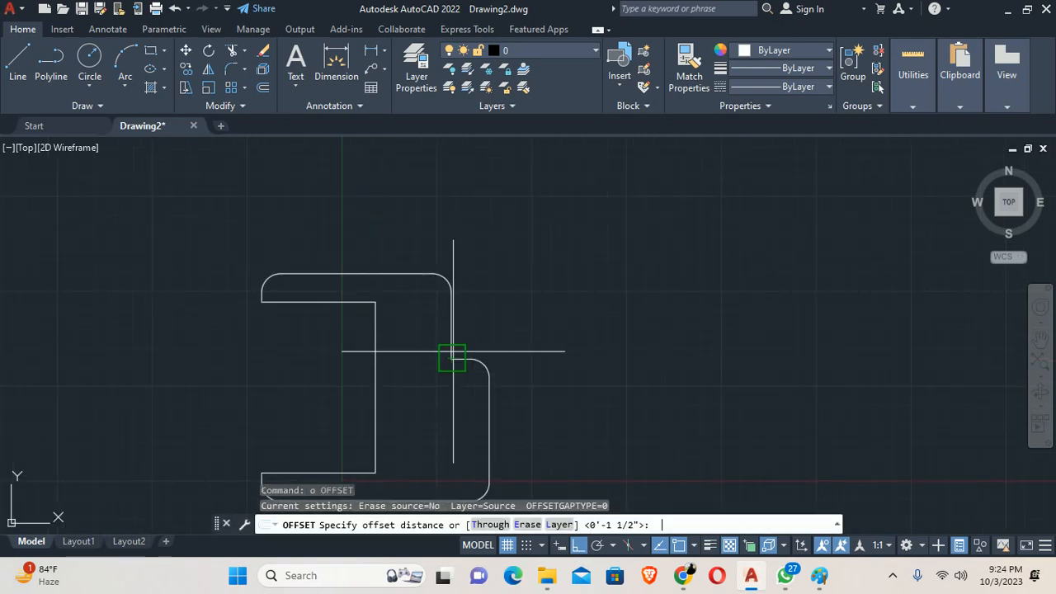
pyautogui.write('.1')
pyautogui.press('Return')
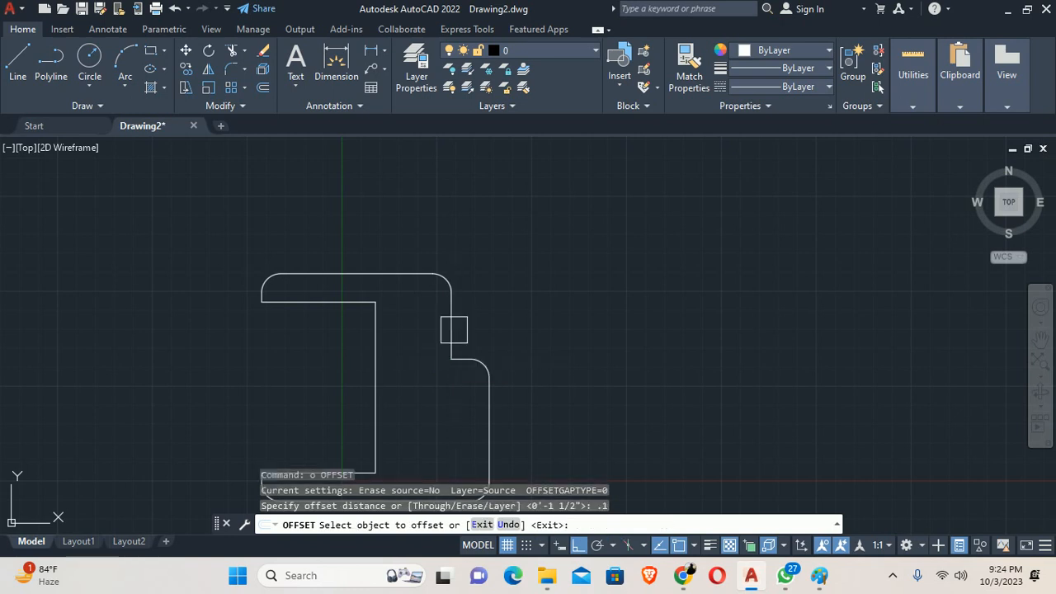
pyautogui.click(451, 329)
pyautogui.click(444, 334)
pyautogui.hotkey('ctrl', 'z')
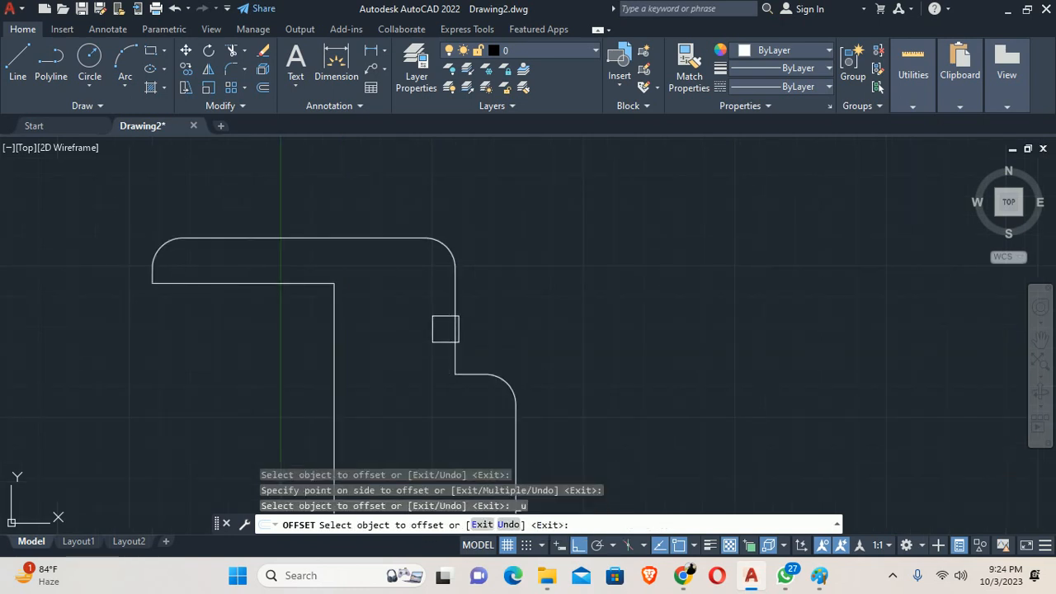
pyautogui.click(457, 316)
pyautogui.click(474, 316)
pyautogui.press('Escape')
pyautogui.press('Escape')
pyautogui.press('Escape')
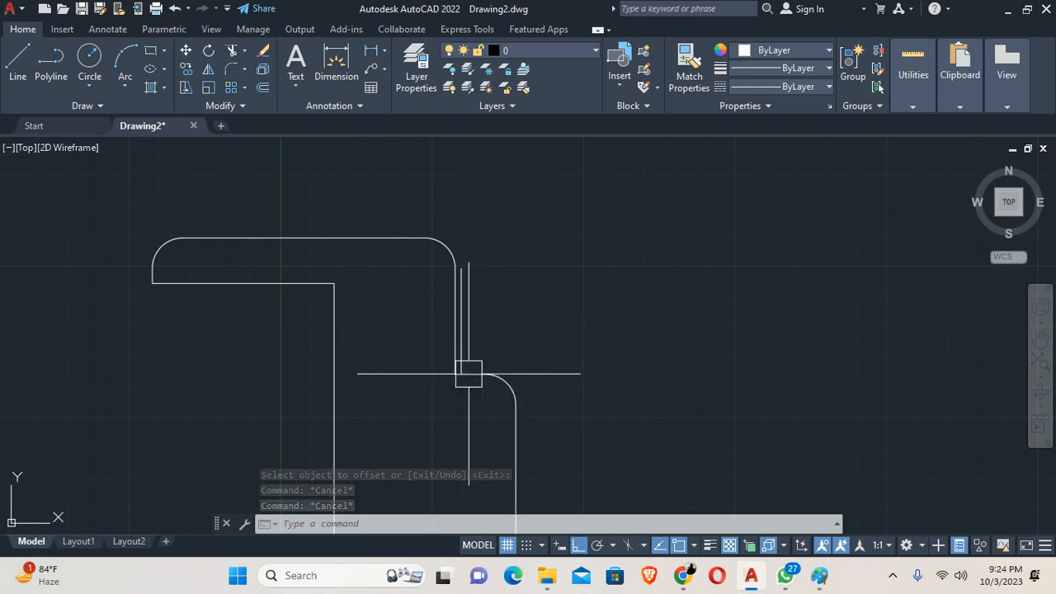
# Offset the horizontal notch edge of the left frame section 0.1" upward
pyautogui.scroll(5, 468, 373)
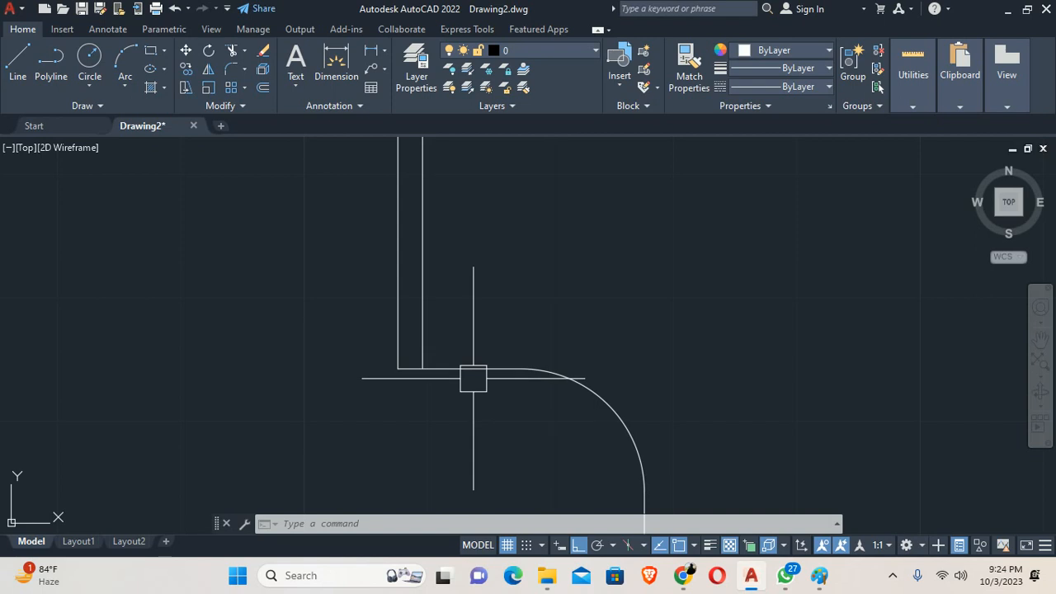
pyautogui.press('Return')
pyautogui.press('Return')
pyautogui.click(477, 369)
pyautogui.click(477, 371)
pyautogui.scroll(-8, 471, 281)
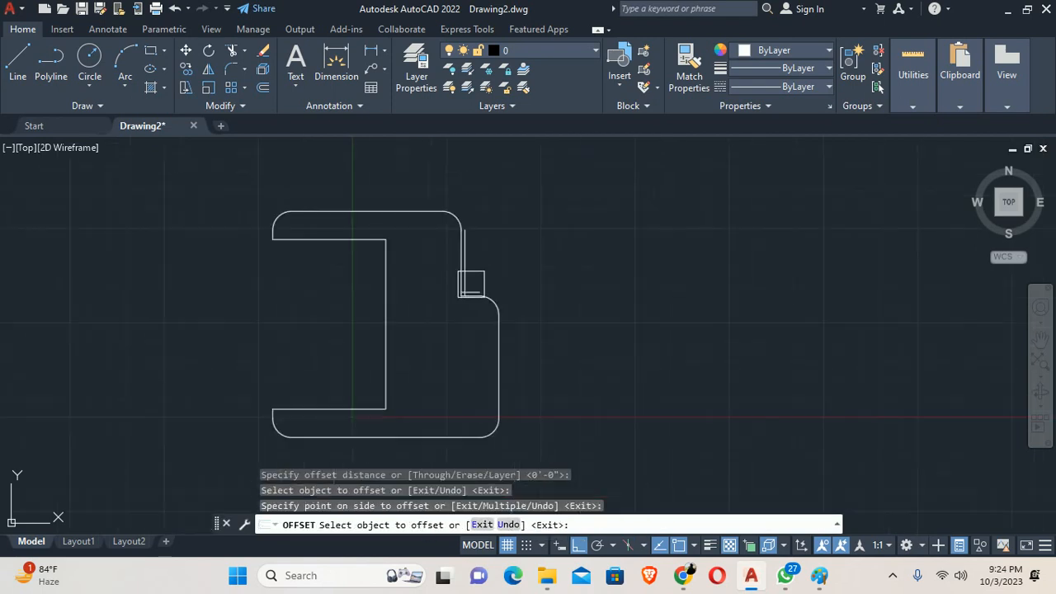
pyautogui.press('Escape')
# Offset the vertical notch edge of the right frame section 0.1" toward the door opening
pyautogui.moveTo(486, 289); pyautogui.dragTo(338, 277, button='middle')
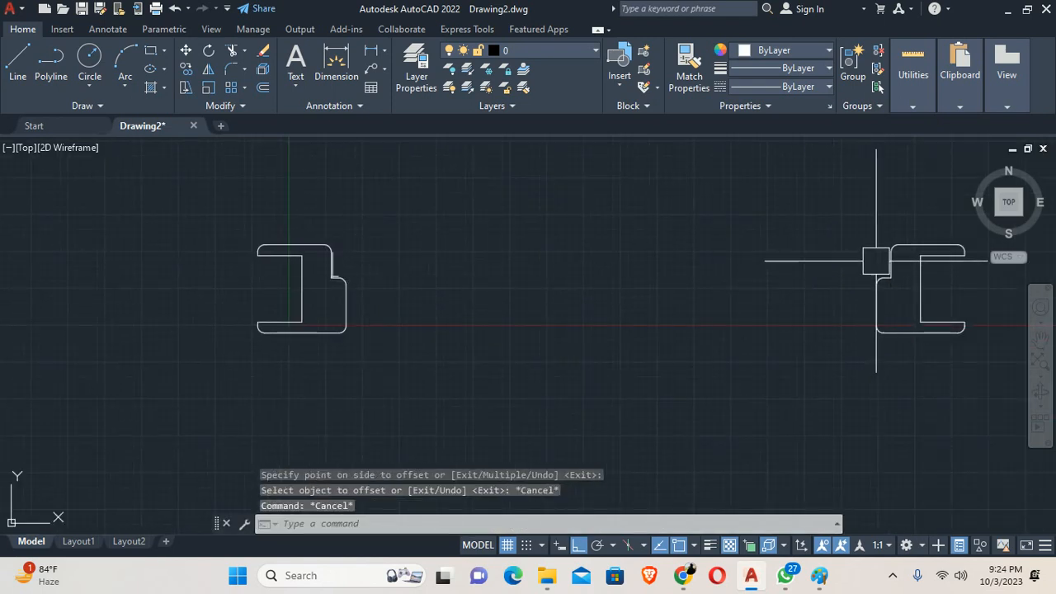
pyautogui.scroll(3, 875, 261)
pyautogui.press('Return')
pyautogui.press('Return')
pyautogui.click(901, 272)
pyautogui.click(701, 242)
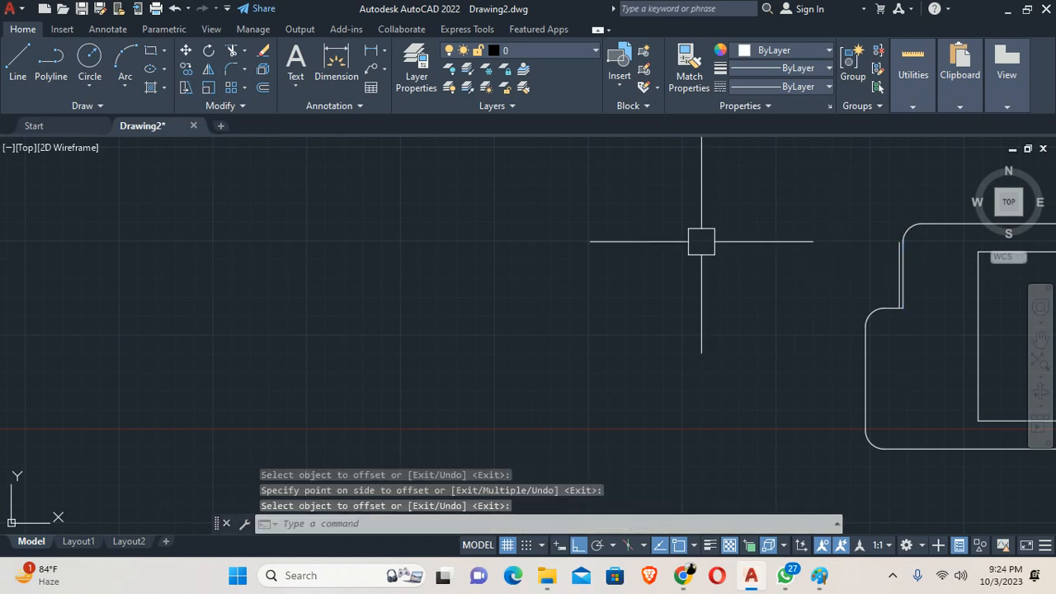
pyautogui.press('Escape')
pyautogui.press('Escape')
# Offset the left section's vertical clearance line 0.75" toward the door opening
pyautogui.scroll(-3, 566, 271)
pyautogui.moveTo(566, 271); pyautogui.dragTo(588, 300, button='middle')
pyautogui.scroll(2, 395, 275)
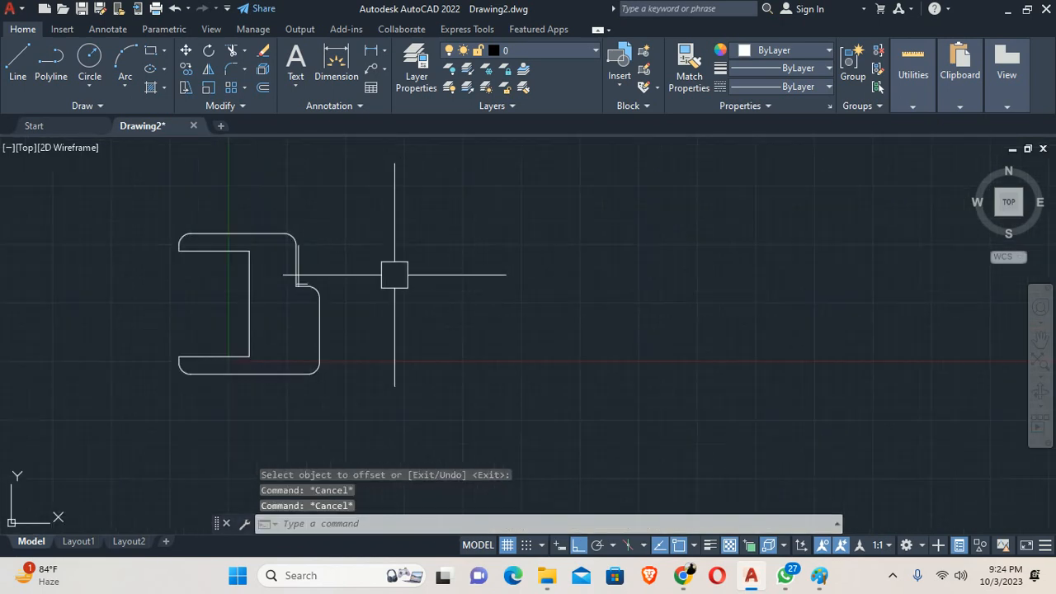
pyautogui.scroll(3, 394, 275)
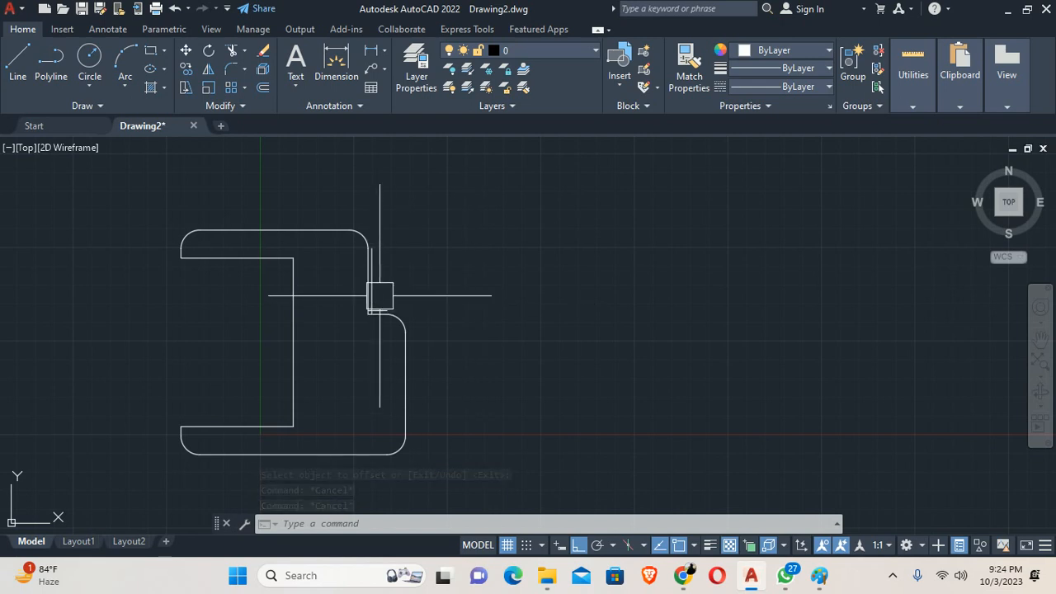
pyautogui.write('o')
pyautogui.press('Return')
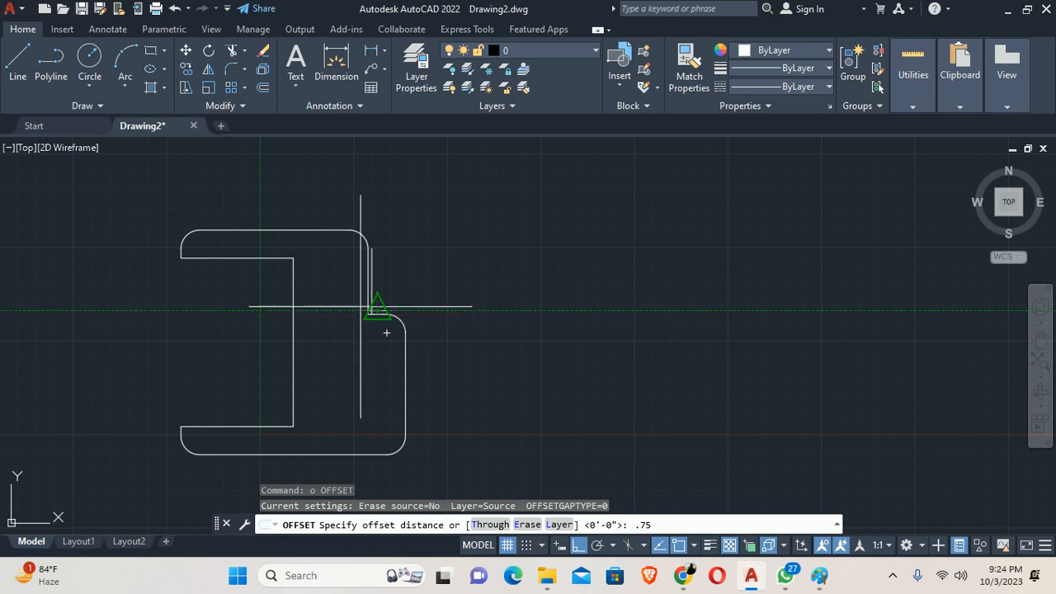
pyautogui.scroll(5, 343, 309)
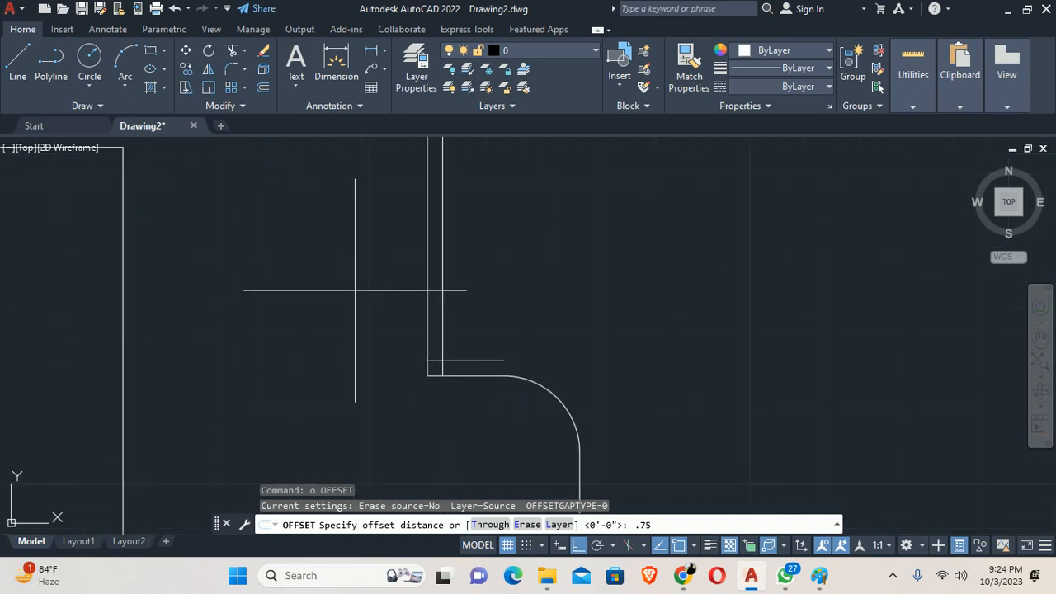
pyautogui.press('Return')
pyautogui.click(442, 295)
pyautogui.click(508, 306)
pyautogui.press('Return')
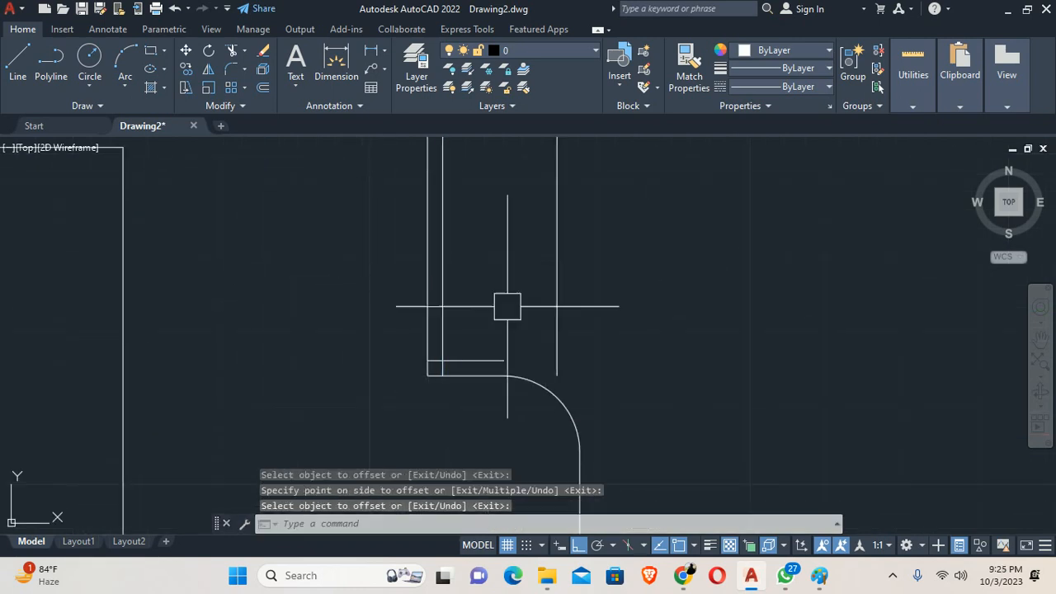
pyautogui.press('Escape')
pyautogui.press('Escape')
# Extend the left section's horizontal clearance line to the outer 0.75" leaf line and trim the overhanging ends into clean corners
pyautogui.write('ex')
pyautogui.press('Return')
pyautogui.click(494, 367)
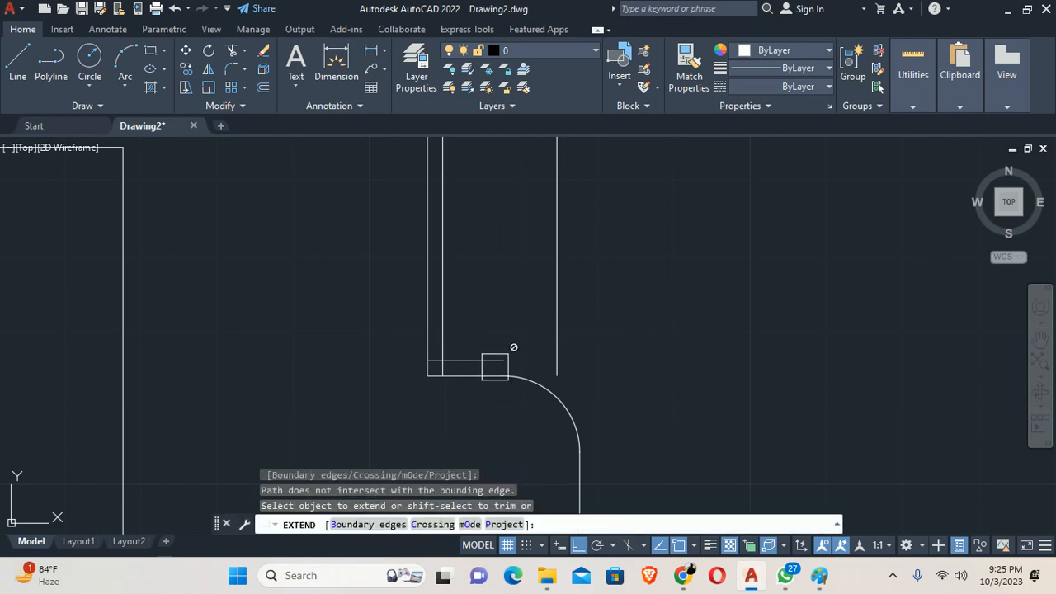
pyautogui.click(426, 360)
pyautogui.scroll(5, 464, 377)
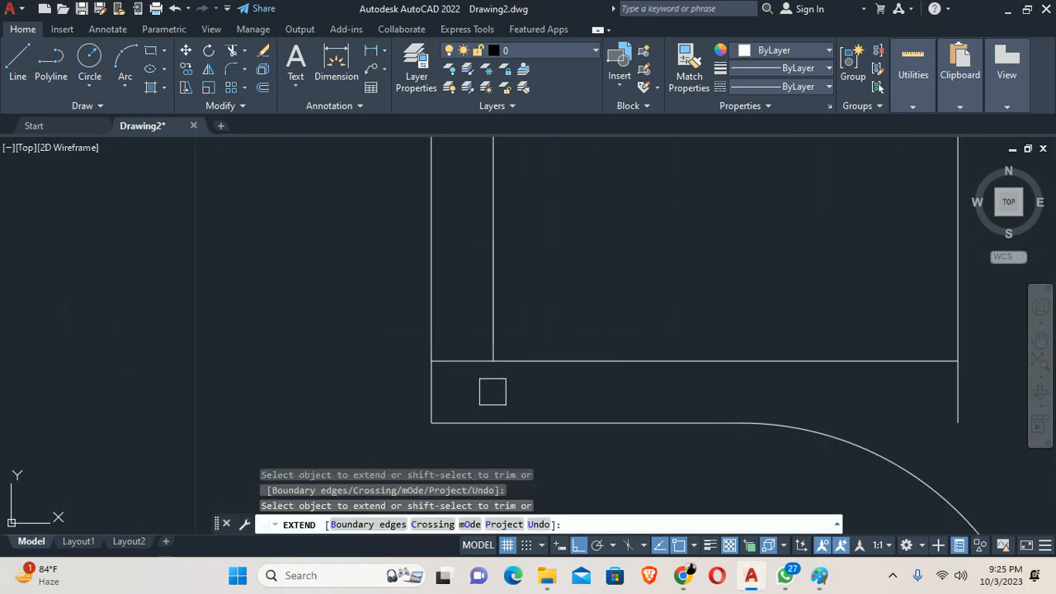
pyautogui.click(481, 351)
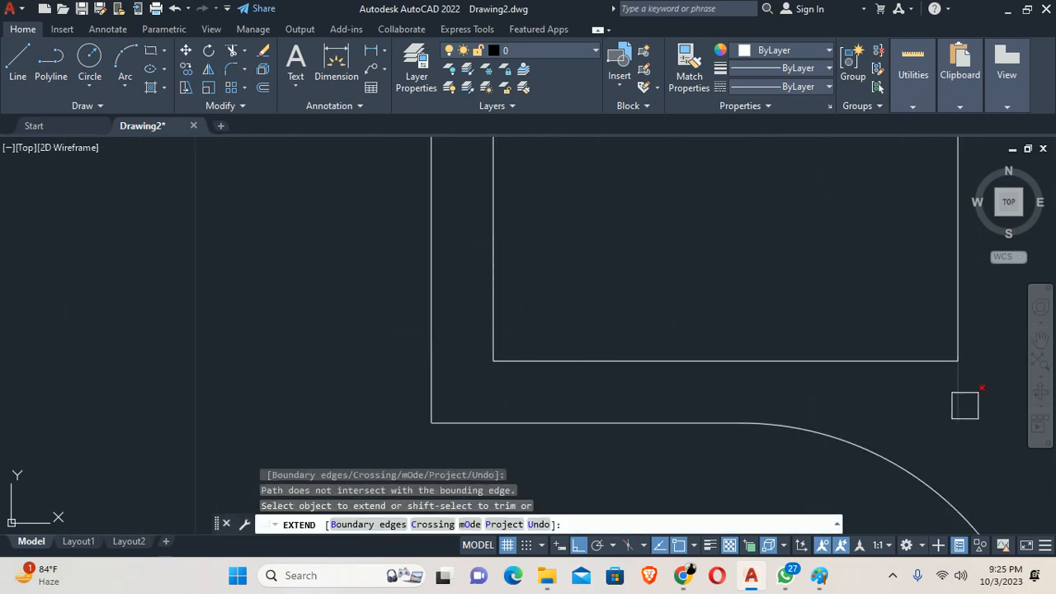
pyautogui.press('Escape')
pyautogui.scroll(-5, 365, 322)
# Draw a circle centred on the door leaf's lower inner corner, with its radius reaching the right frame's vertical clearance line
pyautogui.write('c')
pyautogui.press('Return')
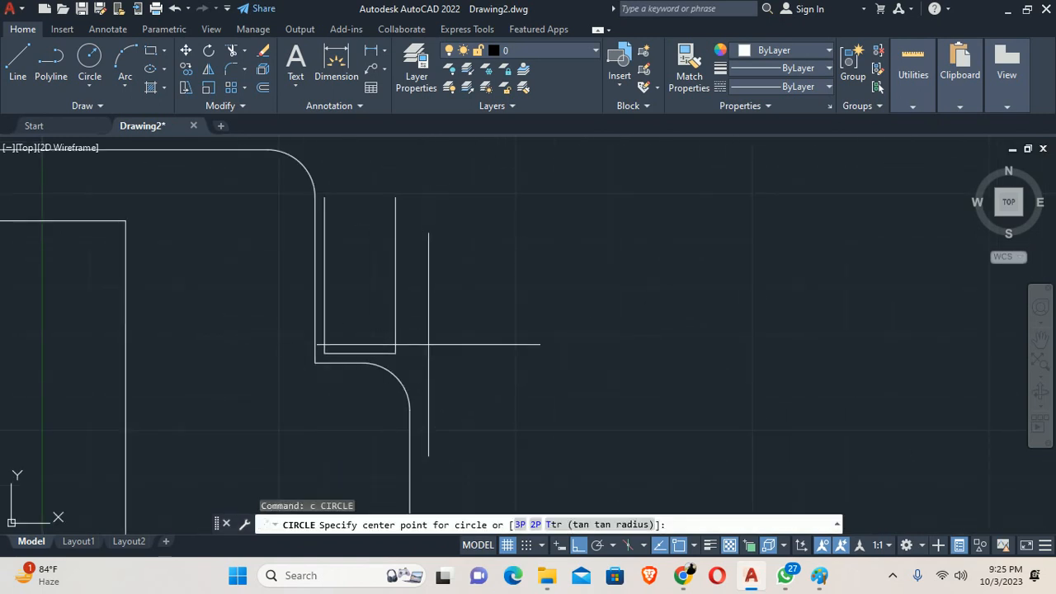
pyautogui.scroll(1, 428, 344)
pyautogui.click(374, 358)
pyautogui.scroll(-3, 481, 351)
pyautogui.moveTo(621, 352); pyautogui.dragTo(39, 309, button='middle')
pyautogui.scroll(-1, 332, 346)
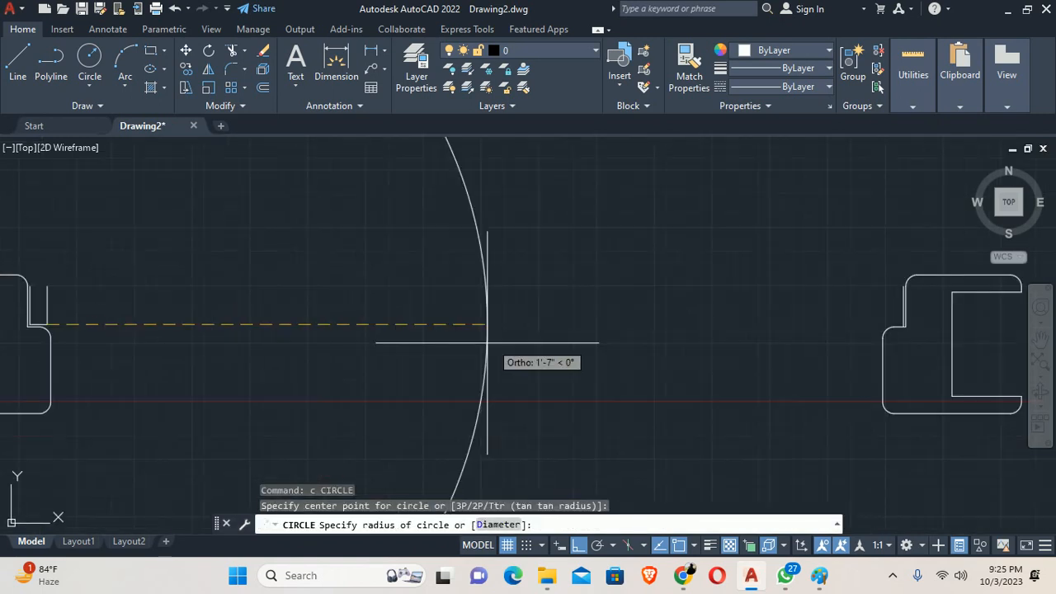
pyautogui.scroll(-2, 486, 343)
pyautogui.scroll(5, 707, 330)
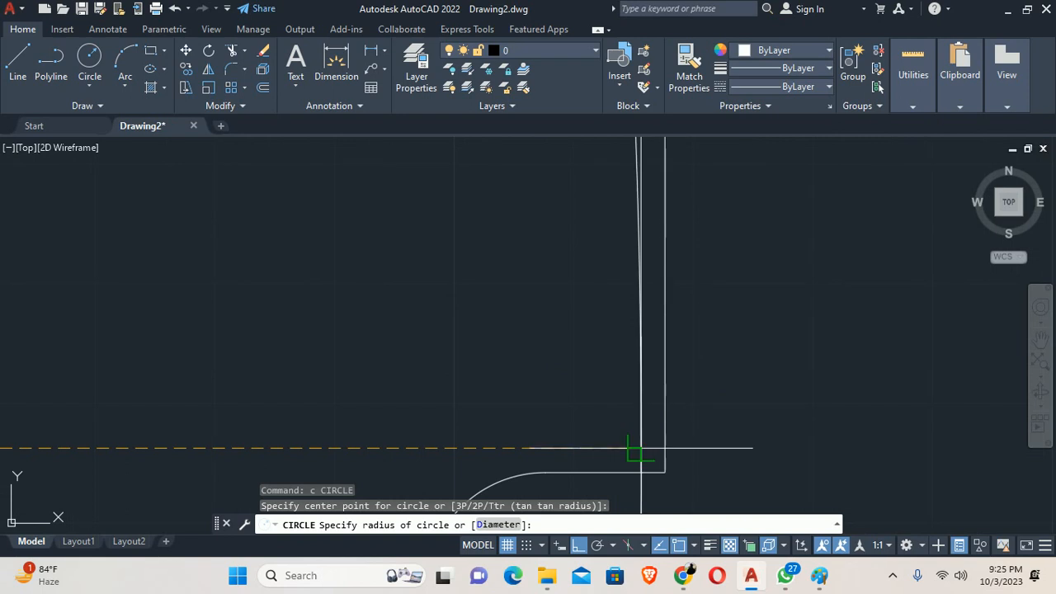
pyautogui.click(640, 448)
pyautogui.press('Escape')
pyautogui.press('Escape')
pyautogui.scroll(-5, 618, 379)
pyautogui.scroll(3, 618, 391)
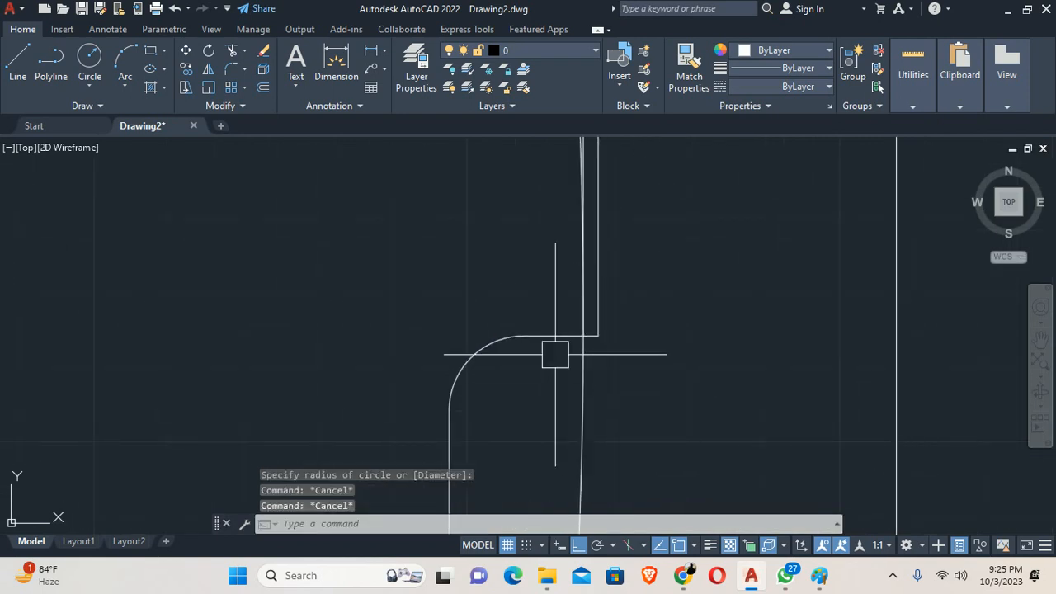
pyautogui.write('tr')
pyautogui.press('Return')
pyautogui.press('Return')
pyautogui.scroll(3, 582, 361)
pyautogui.scroll(-8, 579, 360)
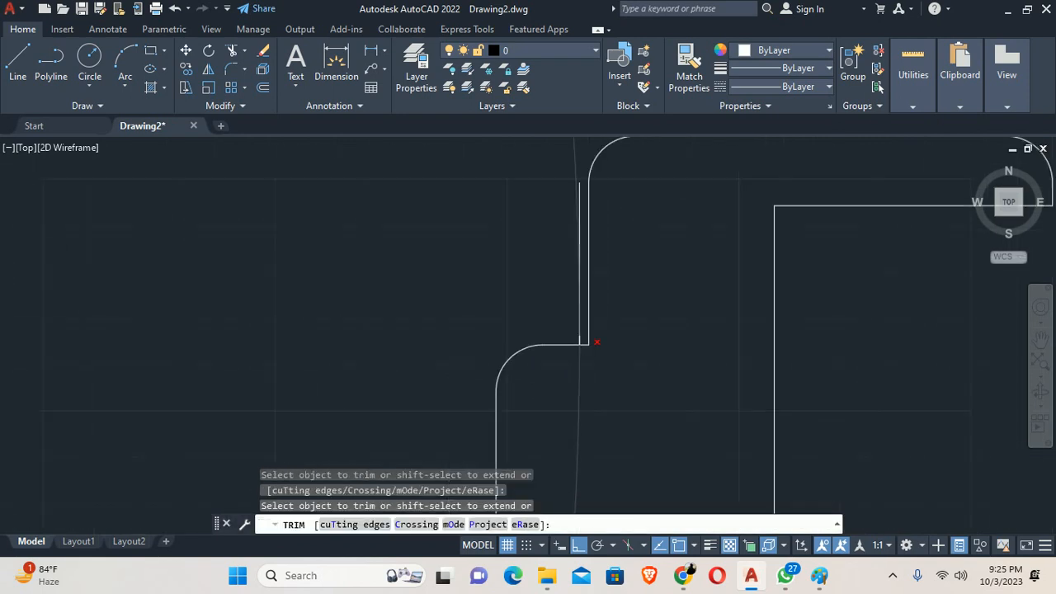
pyautogui.scroll(-2, 569, 375)
pyautogui.moveTo(462, 374); pyautogui.dragTo(738, 417, button='middle')
pyautogui.press('Escape')
pyautogui.press('Escape')
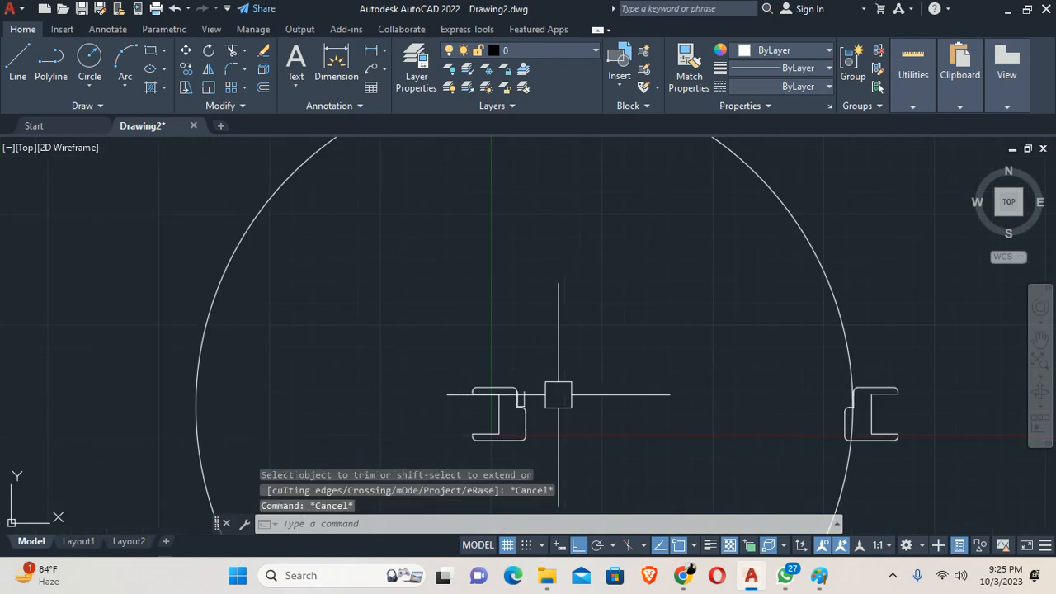
# Extend the door leaf's opening-side vertical line up to the top of the circle
pyautogui.moveTo(552, 403); pyautogui.dragTo(590, 487, button='middle')
pyautogui.write('ex')
pyautogui.press('Return')
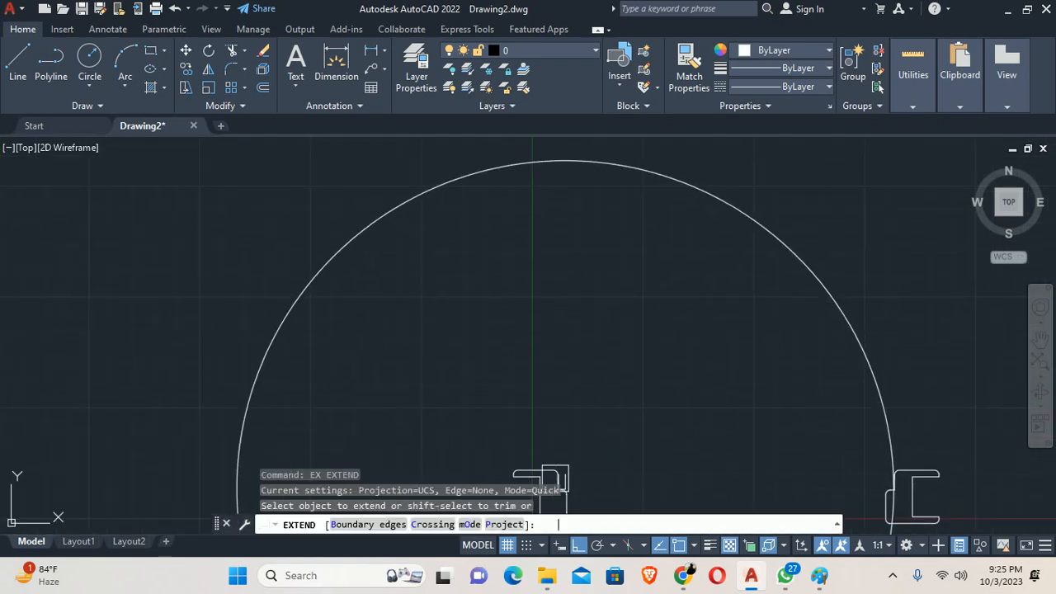
pyautogui.click(568, 467)
pyautogui.click(574, 467)
pyautogui.press('Escape')
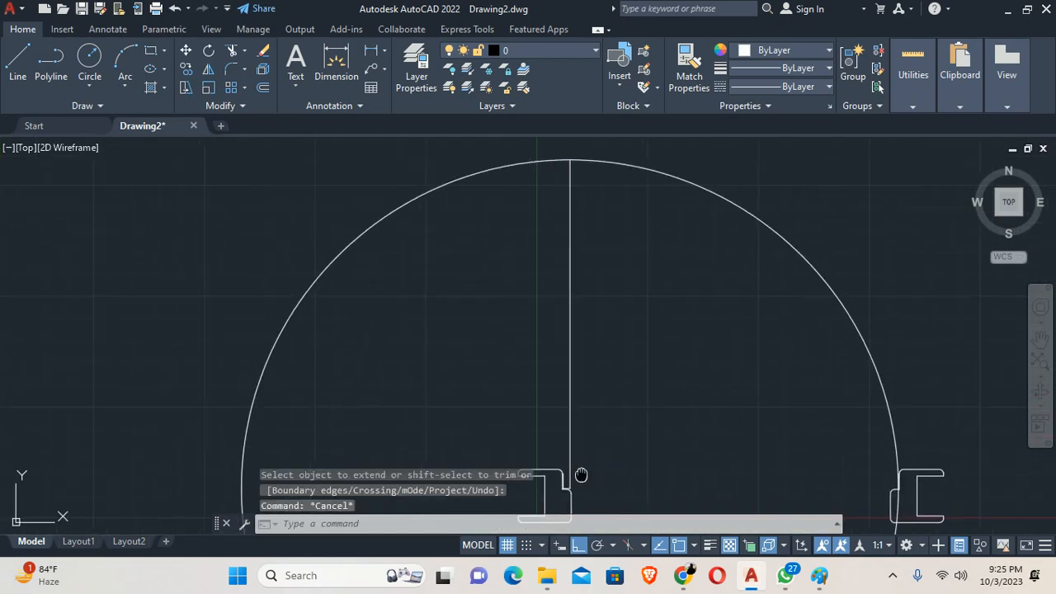
# Erase the short vertical clearance line beside the left frame's notch
pyautogui.scroll(5, 558, 377)
pyautogui.click(554, 366)
pyautogui.scroll(-5, 557, 363)
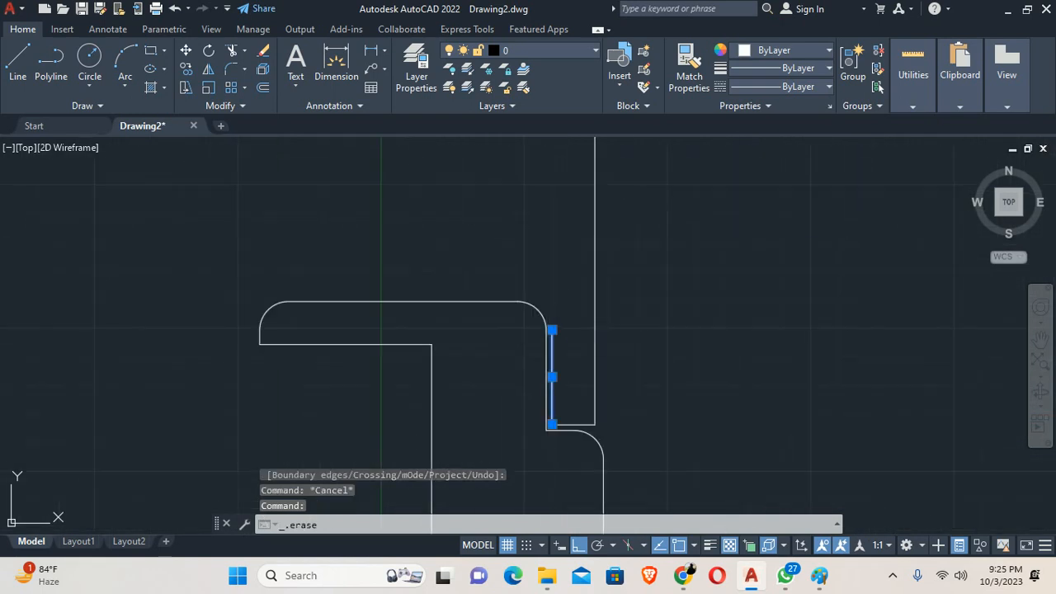
pyautogui.press('Delete')
# Offset the extended leaf line 0.75" toward the left frame to form the leaf's other face
pyautogui.write('o')
pyautogui.press('Return')
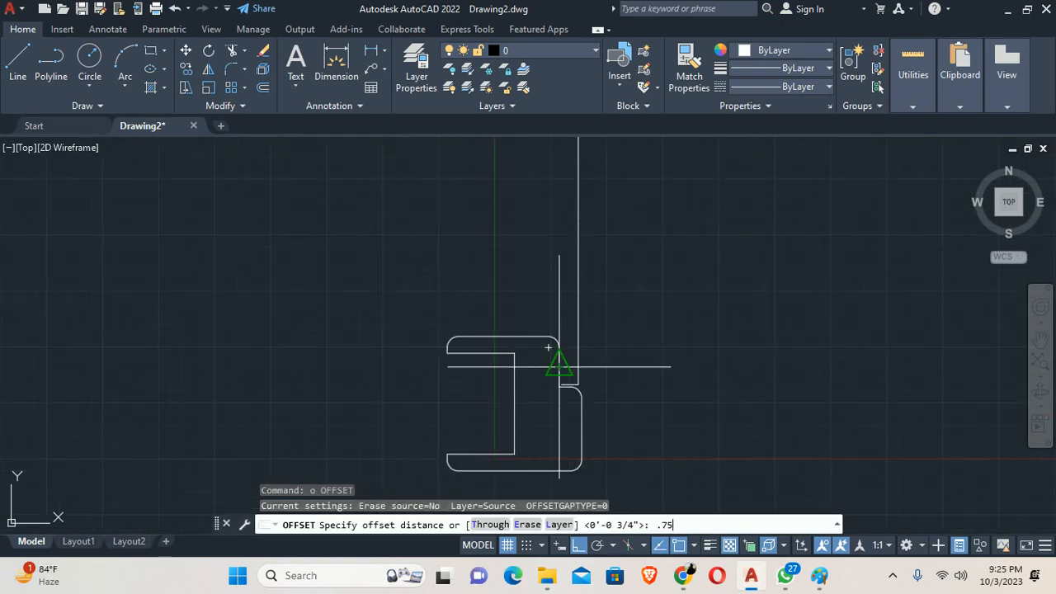
pyautogui.write('.75')
pyautogui.press('Return')
pyautogui.click(577, 310)
pyautogui.click(483, 229)
pyautogui.press('Escape')
pyautogui.press('Escape')
pyautogui.scroll(-4, 532, 324)
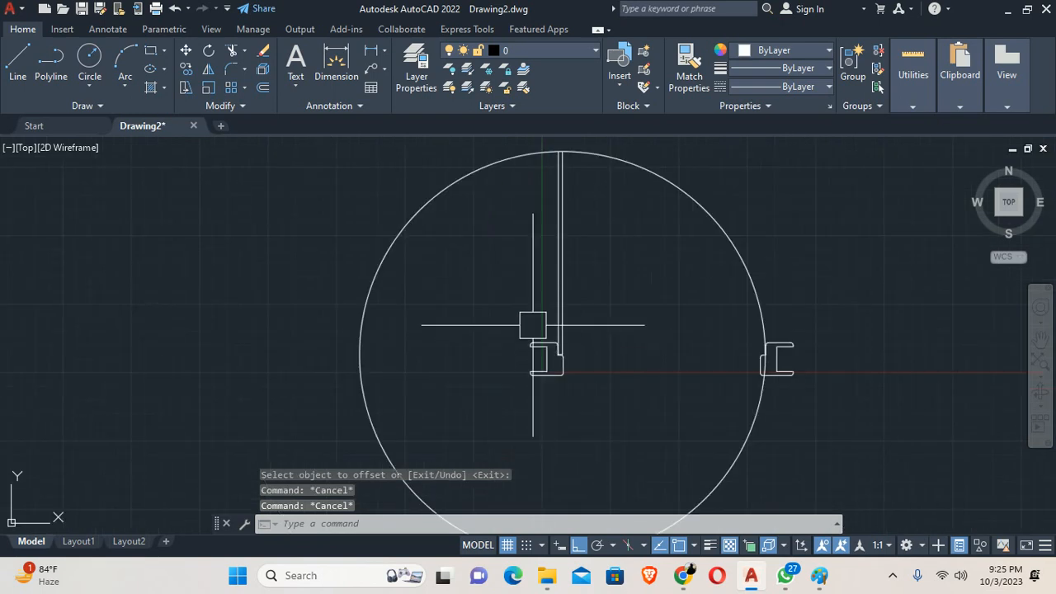
# Trim the circle down to a quarter swing arc between the leaf's top and the right frame
pyautogui.moveTo(494, 248); pyautogui.dragTo(447, 306, button='middle')
pyautogui.write('yt')
pyautogui.press('Escape')
pyautogui.write('tr')
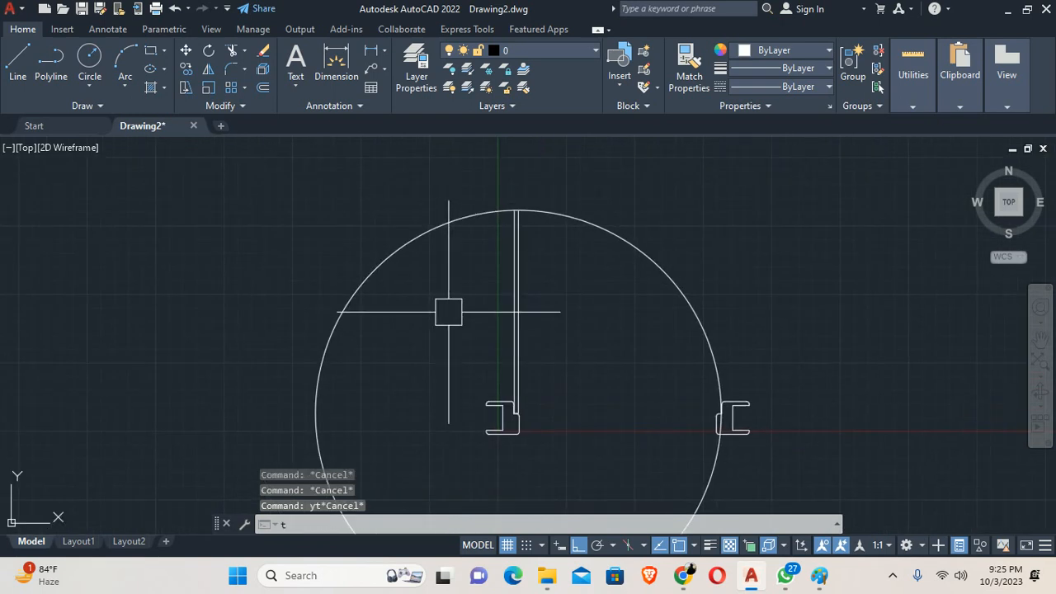
pyautogui.press('Return')
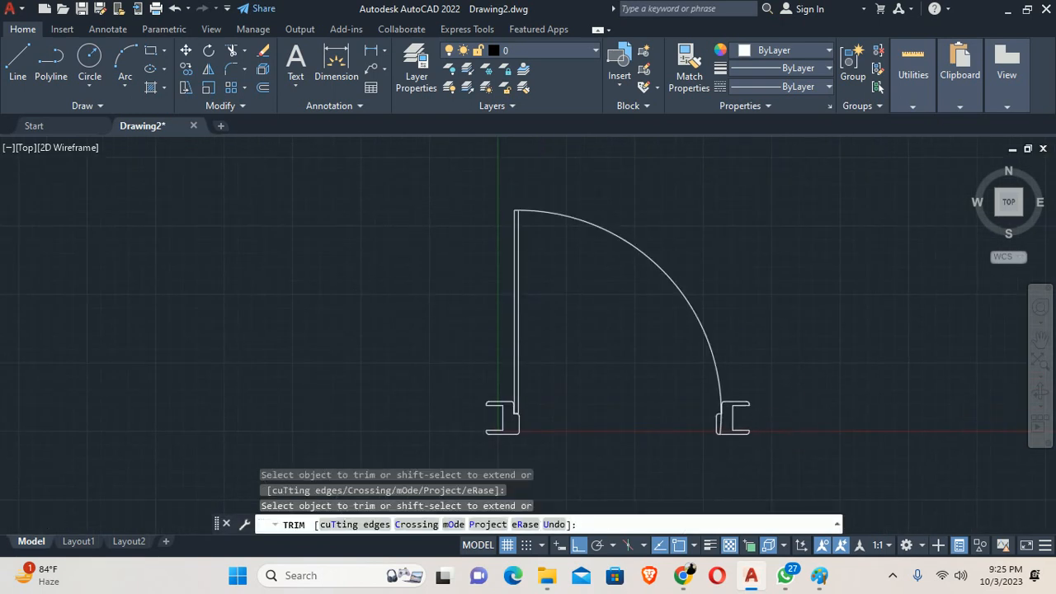
# Trim the leftover pieces where the swing arc meets the right frame's notch
pyautogui.scroll(5, 767, 419)
pyautogui.scroll(5, 570, 432)
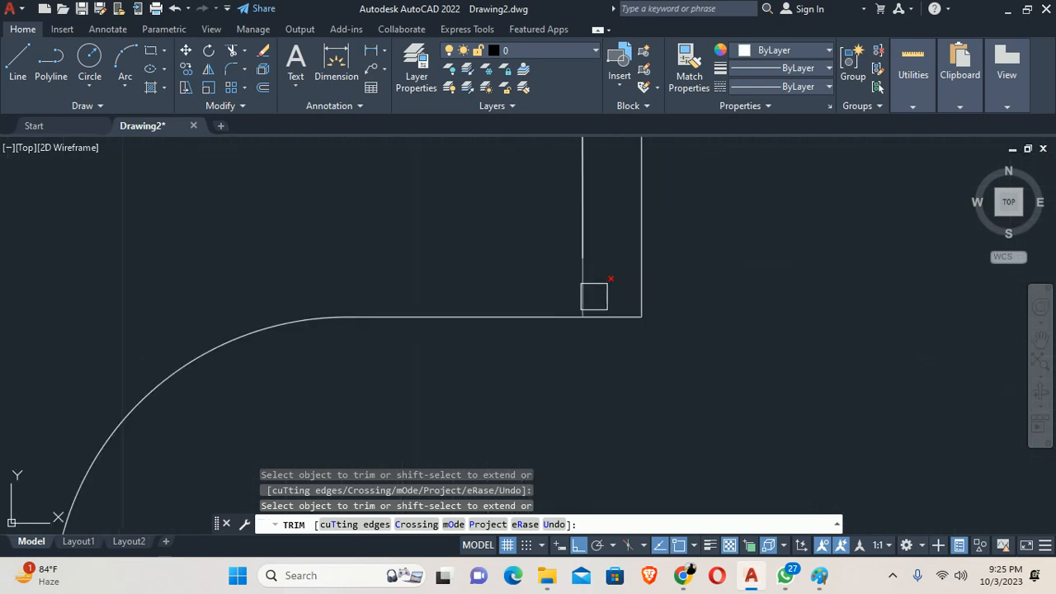
pyautogui.scroll(-2, 594, 296)
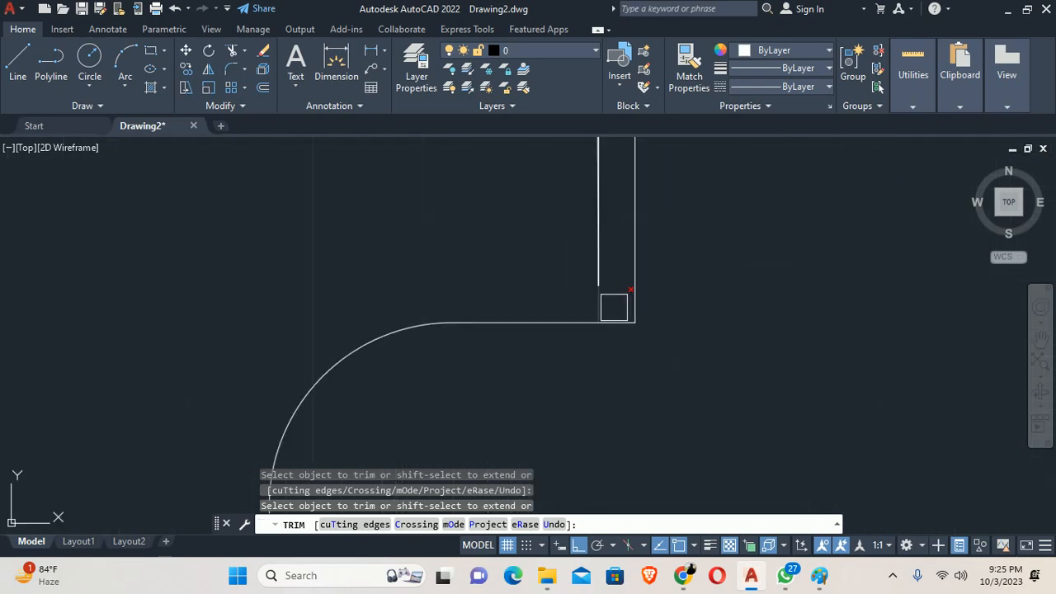
pyautogui.click(613, 307)
pyautogui.click(574, 310)
pyautogui.scroll(-8, 567, 310)
pyautogui.press('Return')
pyautogui.press('Escape')
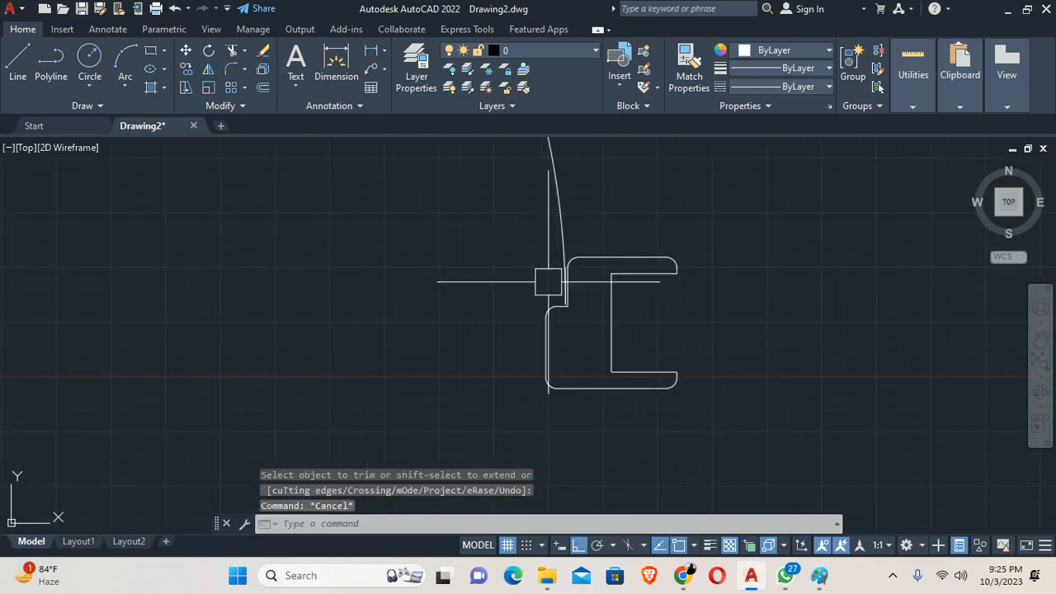
pyautogui.press('Escape')
# Erase the vertical clearance line beside the right frame's notch
pyautogui.scroll(6, 550, 259)
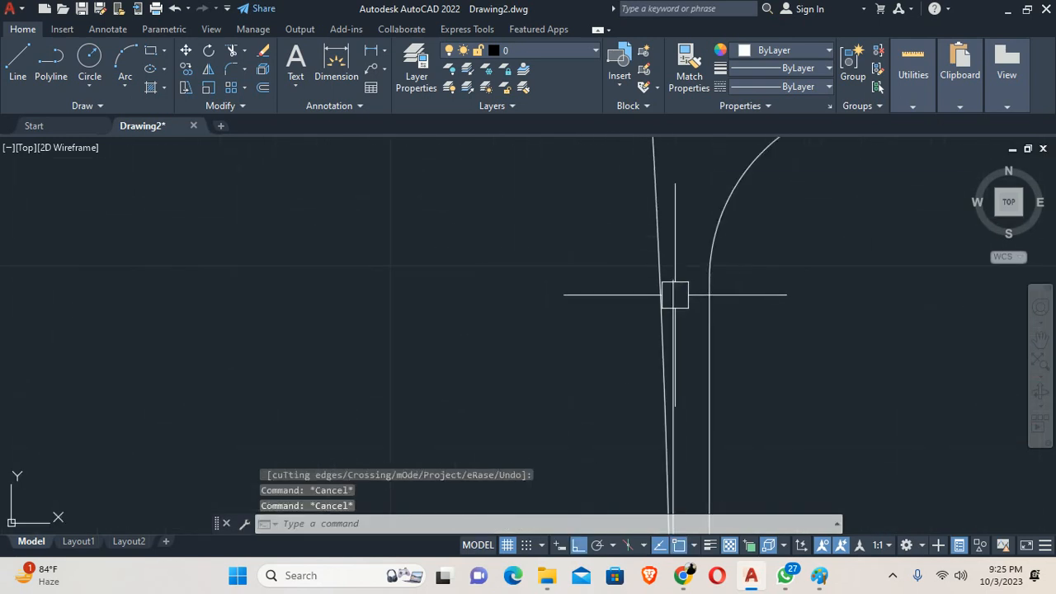
pyautogui.click(675, 295)
pyautogui.press('Delete')
pyautogui.scroll(-6, 635, 302)
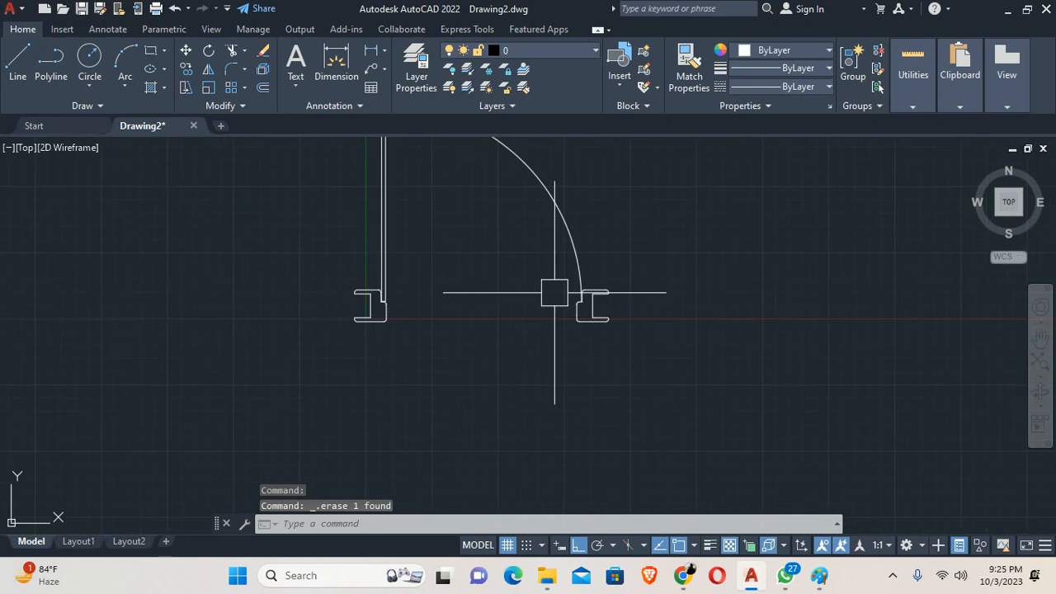
pyautogui.moveTo(554, 292); pyautogui.dragTo(683, 351, button='middle')
pyautogui.press('Escape')
pyautogui.press('Escape')
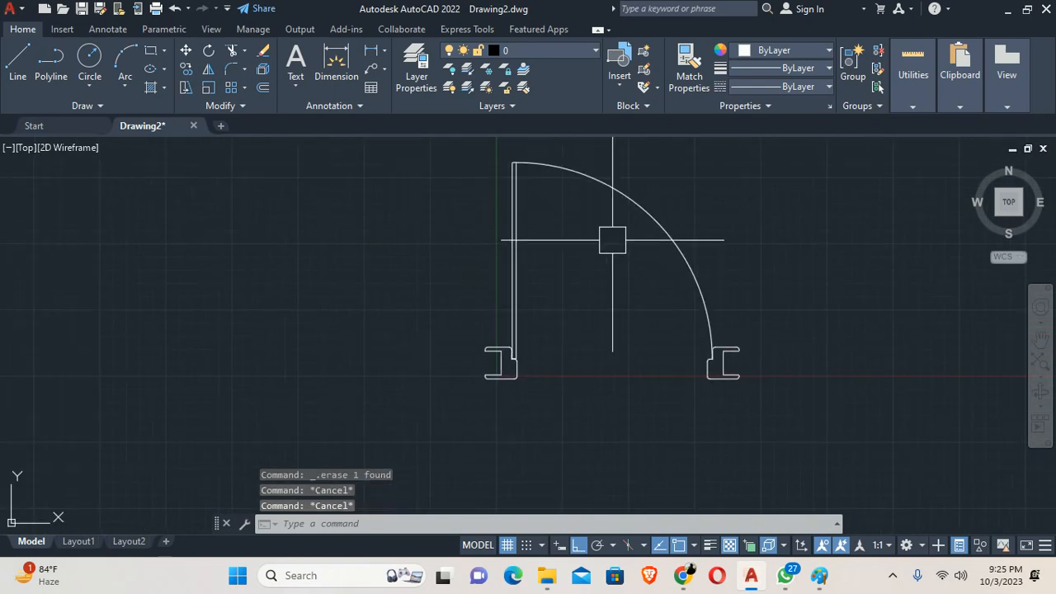
# Offset the door swing arc 0.75" inward
pyautogui.write('o')
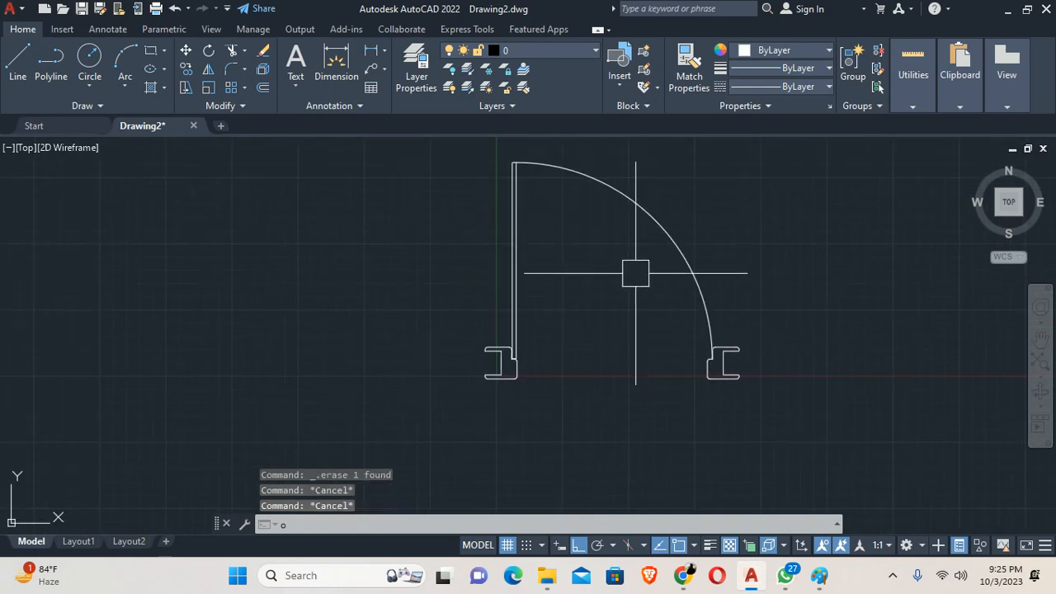
pyautogui.press('Return')
pyautogui.write('.75')
pyautogui.press('Return')
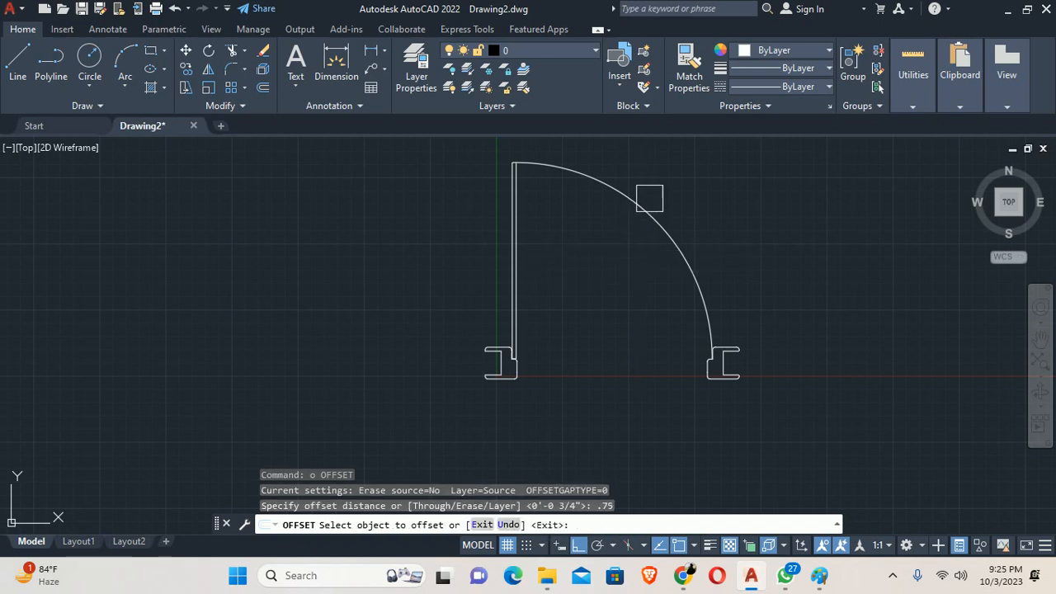
pyautogui.click(633, 202)
pyautogui.click(600, 203)
pyautogui.press('Return')
pyautogui.press('Escape')
pyautogui.press('Escape')
# Erase the original outer swing arc
pyautogui.scroll(6, 577, 169)
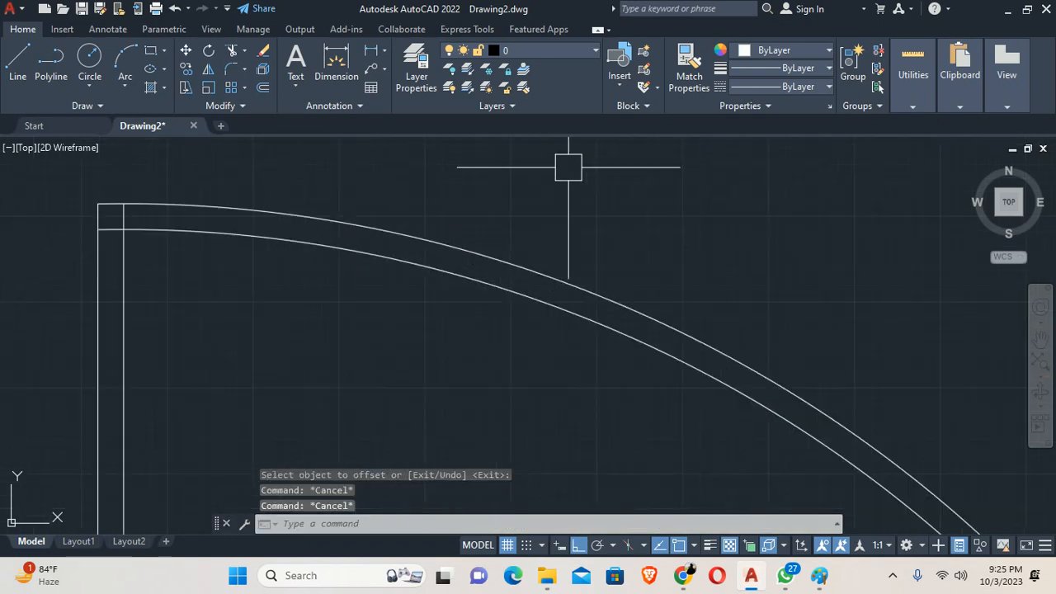
pyautogui.click(511, 263)
pyautogui.press('Delete')
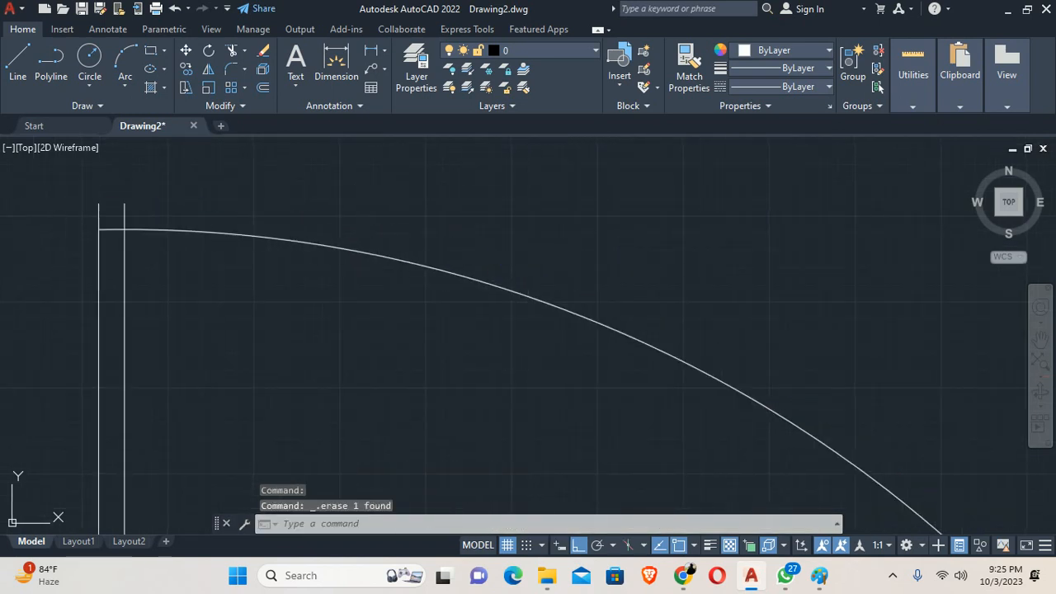
# Close the top of the door leaf with a line joining the upper ends of its two vertical lines
pyautogui.scroll(4, 325, 264)
pyautogui.write('l')
pyautogui.press('Return')
pyautogui.click(306, 262)
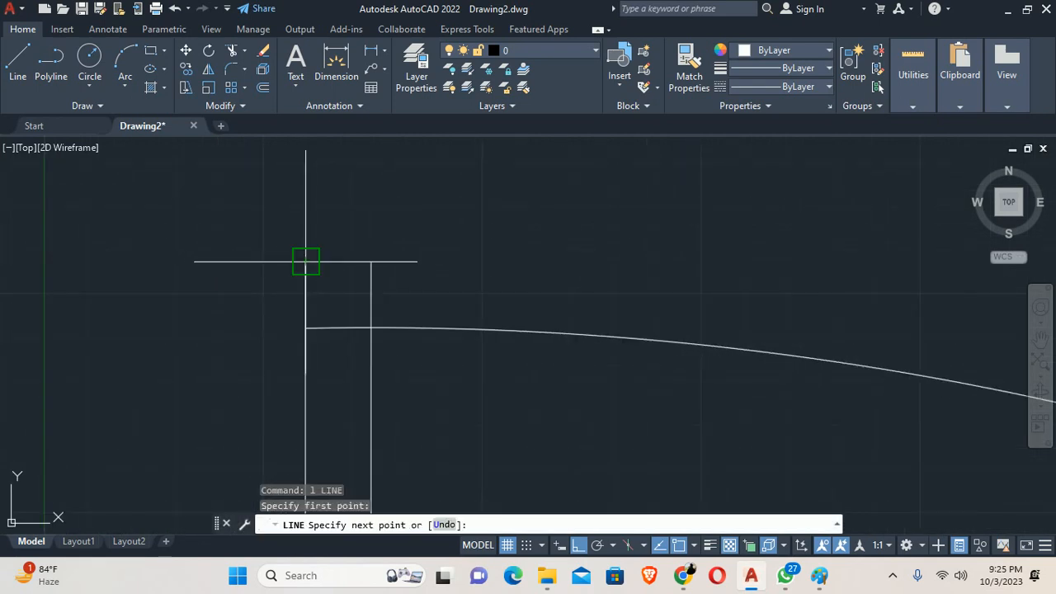
pyautogui.click(370, 263)
pyautogui.press('Escape')
# Trim the part of the swing arc that crosses the inside of the door leaf
pyautogui.write('tr')
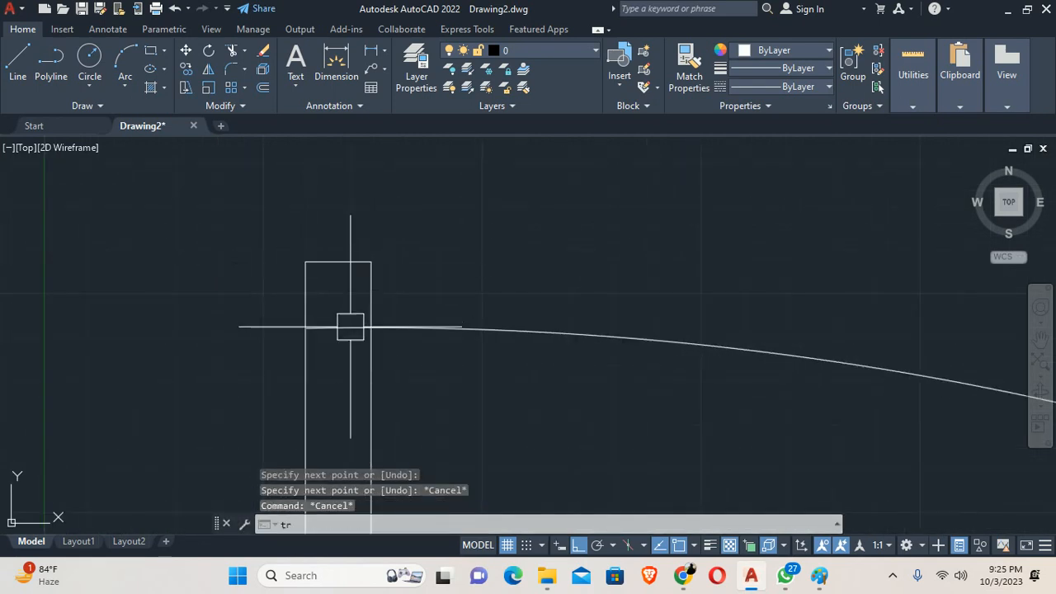
pyautogui.press('Return')
pyautogui.press('Escape')
pyautogui.press('Escape')
pyautogui.scroll(-3, 442, 282)
pyautogui.scroll(-8, 588, 385)
pyautogui.scroll(-4, 588, 385)
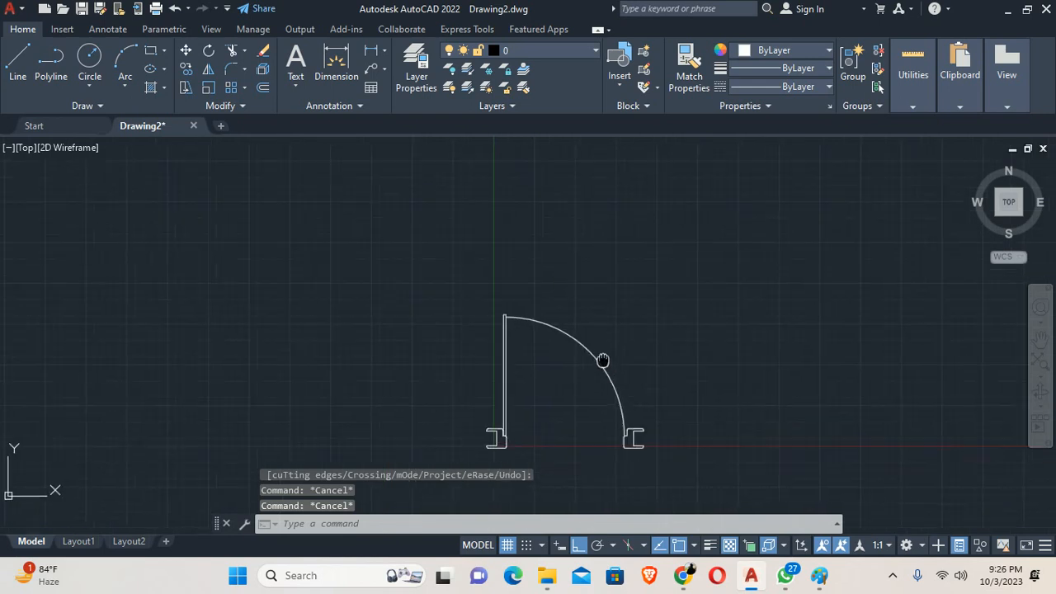
pyautogui.scroll(4, 608, 369)
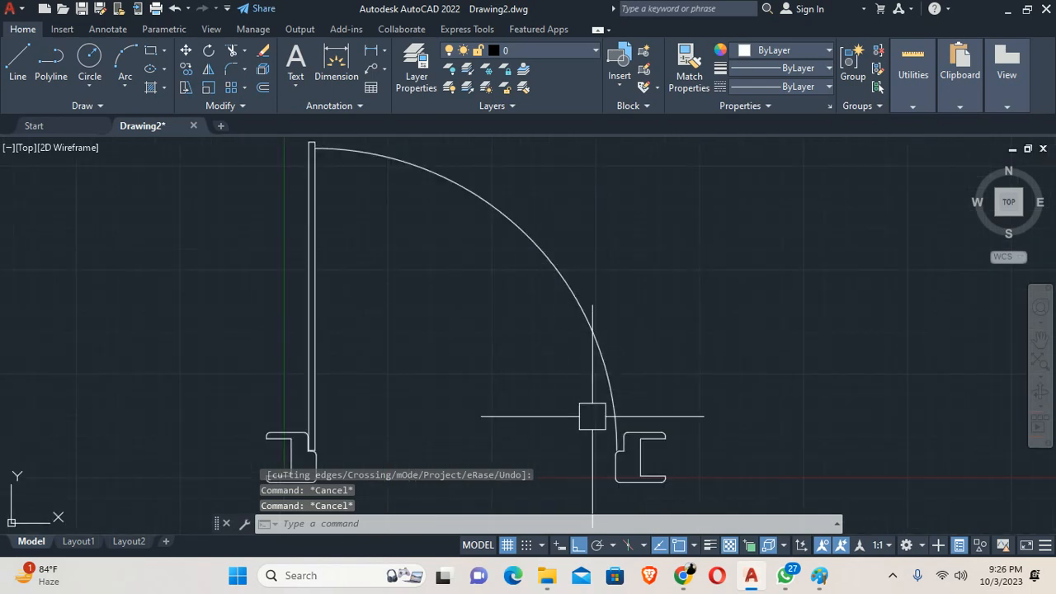
pyautogui.scroll(-2, 635, 436)
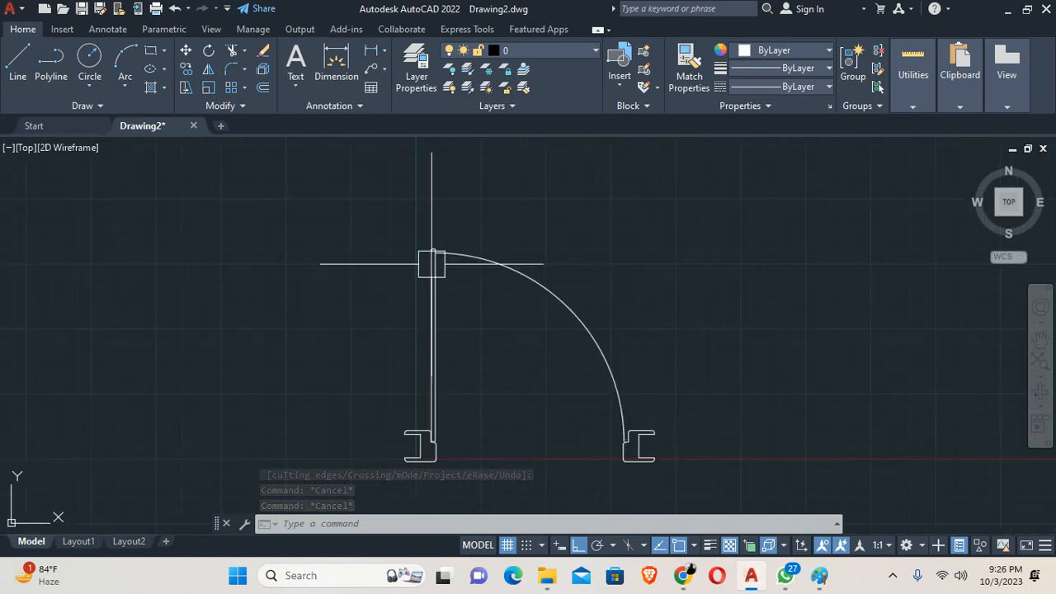
# Draw a rectangle 0.5" long and 1.5" wide in the empty space left of the door leaf's upper end
pyautogui.moveTo(461, 359); pyautogui.dragTo(465, 306, button='middle')
pyautogui.press('Escape')
pyautogui.press('Escape')
pyautogui.press('Escape')
pyautogui.moveTo(406, 234)
pyautogui.mouseDown(button='middle')
pyautogui.moveTo(441, 306)
pyautogui.moveTo(523, 333)
pyautogui.mouseUp(button='middle')
pyautogui.scroll(4, 442, 279)
pyautogui.write('rec')
pyautogui.press('Return')
pyautogui.scroll(3, 448, 290)
pyautogui.click(461, 310)
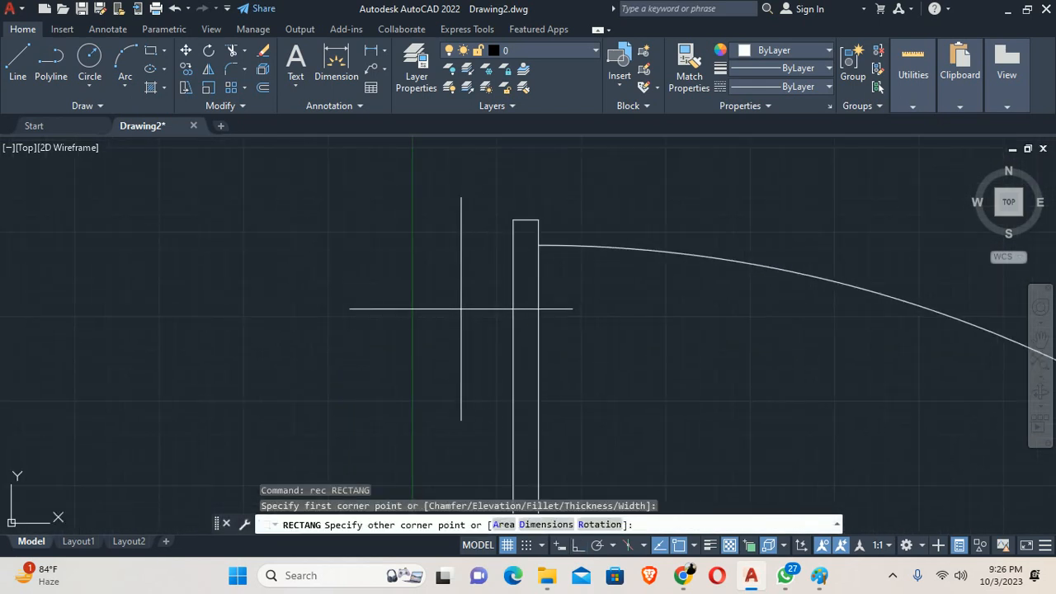
pyautogui.write('d')
pyautogui.press('Return')
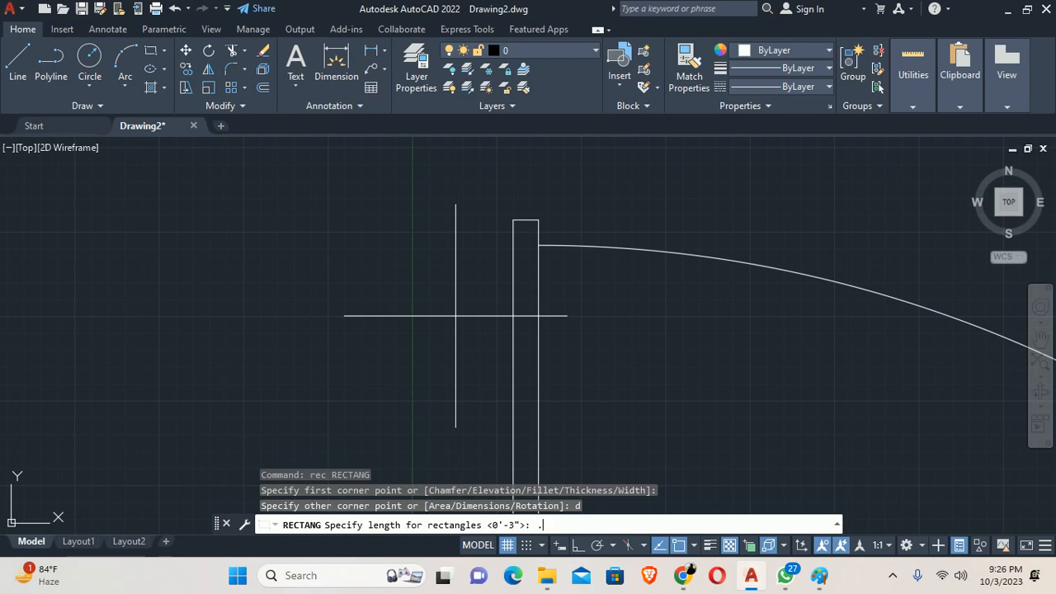
pyautogui.press('Return')
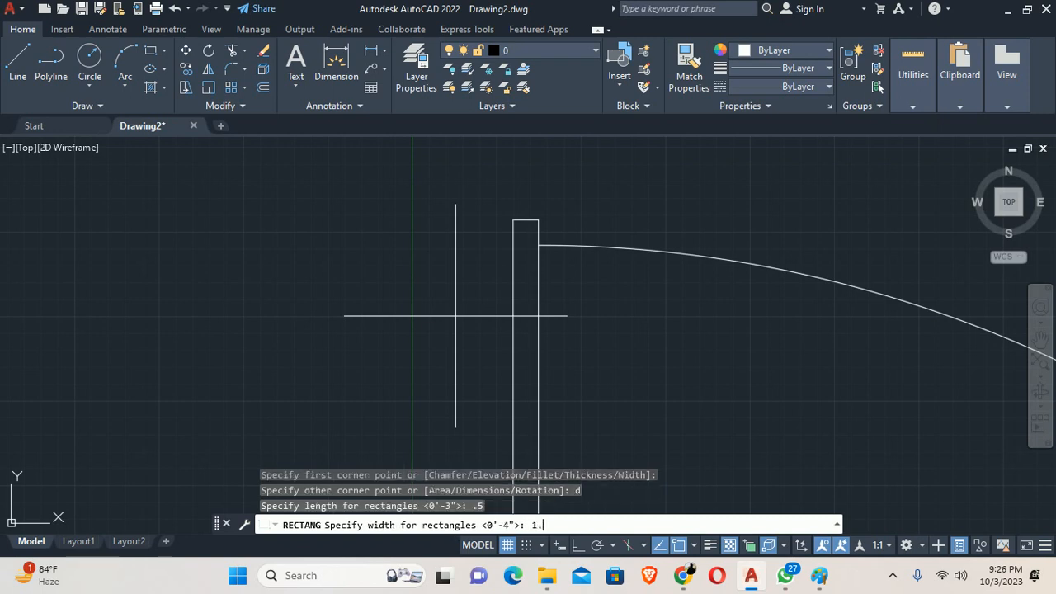
pyautogui.press('Return')
pyautogui.press('Escape')
pyautogui.press('Escape')
pyautogui.press('Escape')
# Stretch the small rectangle's lower end 0.5" downward
pyautogui.scroll(4, 461, 300)
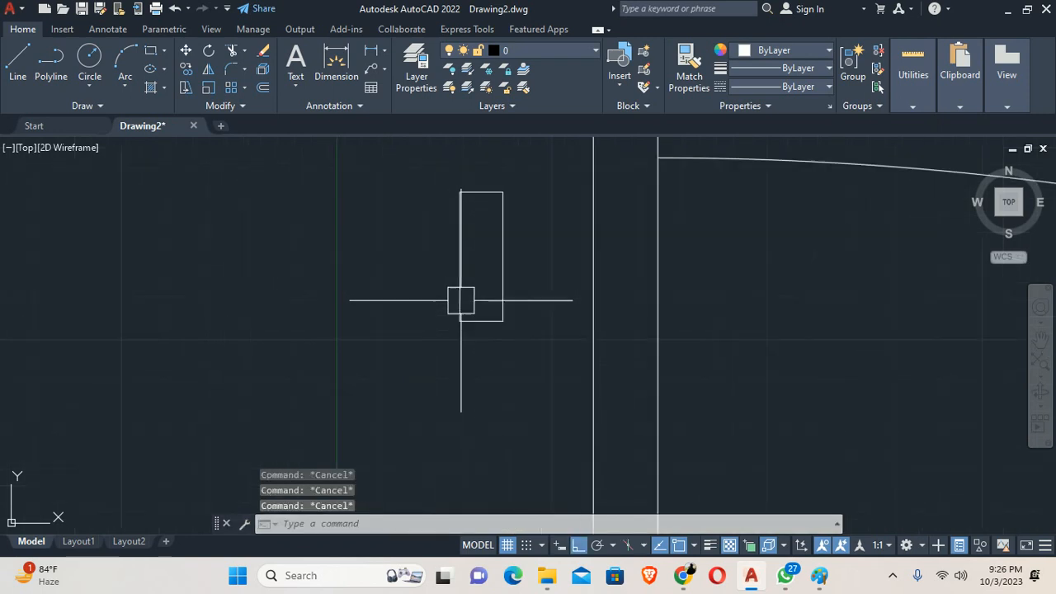
pyautogui.press('Return')
pyautogui.click(514, 345)
pyautogui.click(420, 299)
pyautogui.press('Return')
pyautogui.click(392, 286)
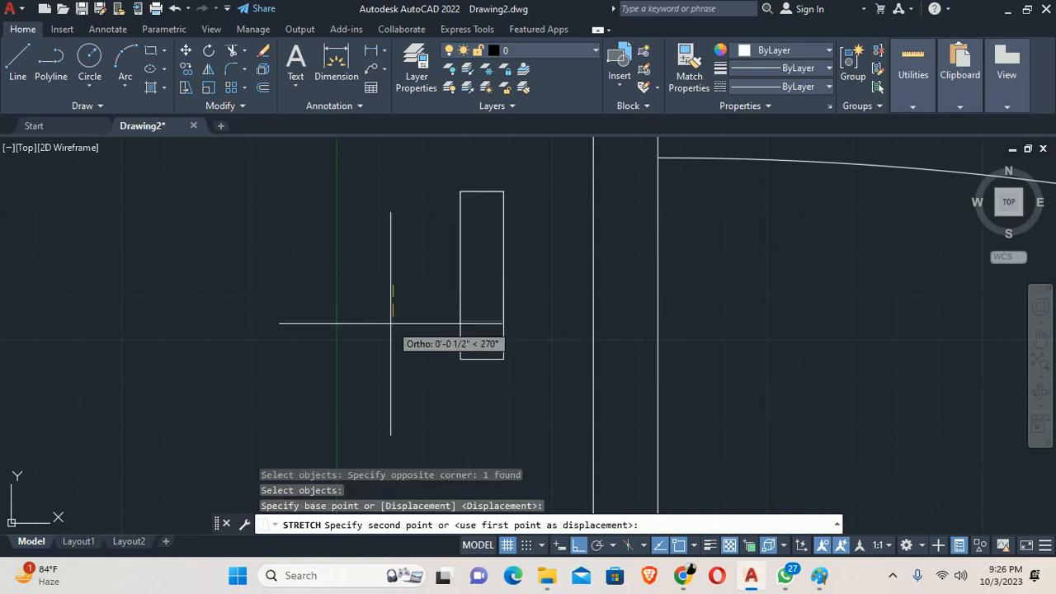
pyautogui.press('Return')
pyautogui.press('Escape')
pyautogui.press('Escape')
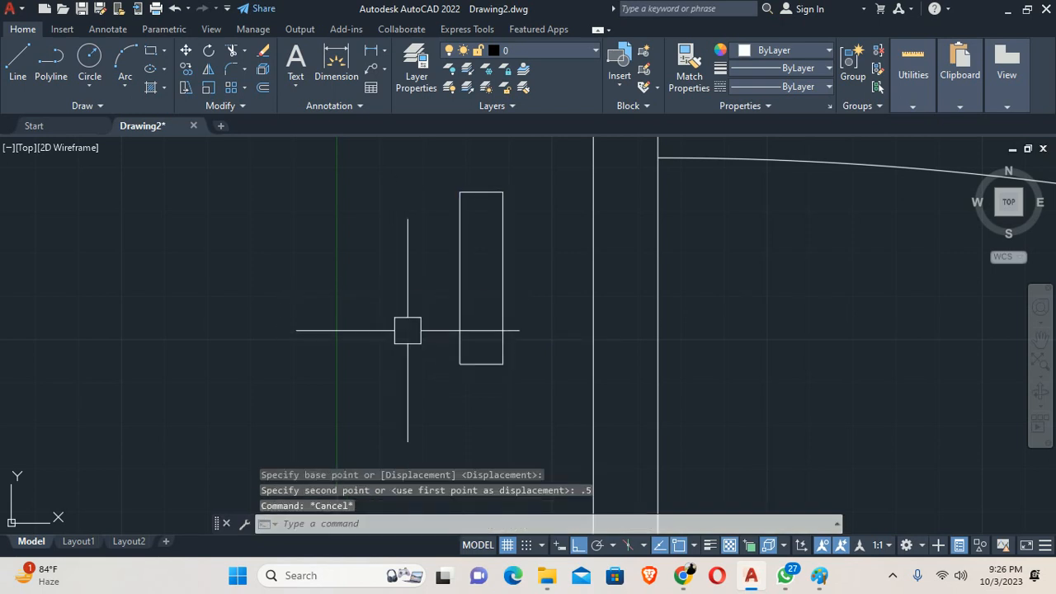
# Start a second rectangle left of the small one, defining its size by dimensions
pyautogui.scroll(-2, 487, 314)
pyautogui.moveTo(490, 314); pyautogui.dragTo(534, 330, button='middle')
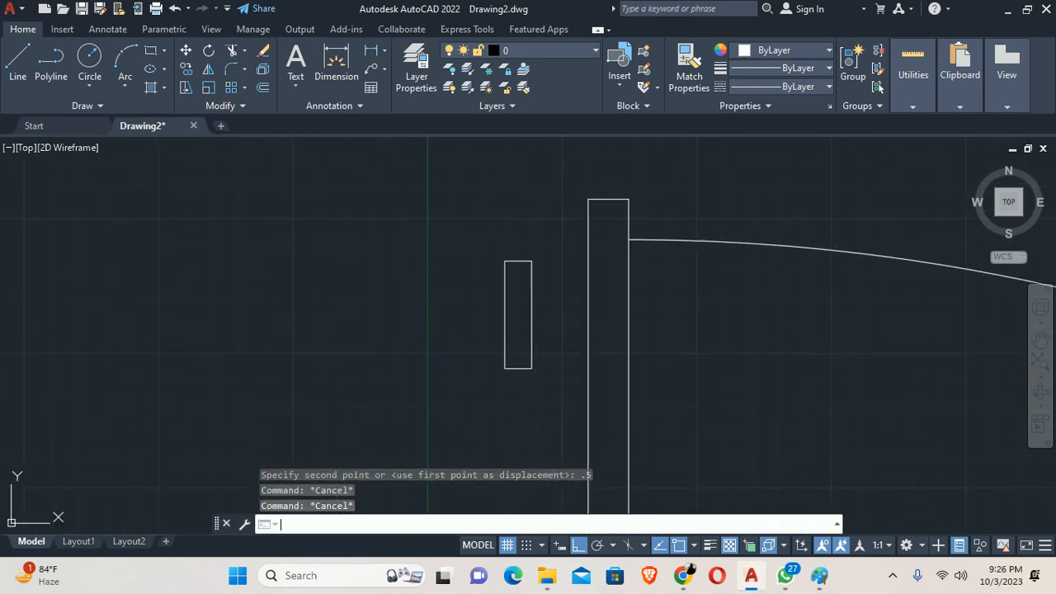
pyautogui.write('rec')
pyautogui.press('Return')
pyautogui.click(437, 302)
pyautogui.write('d')
pyautogui.press('Return')
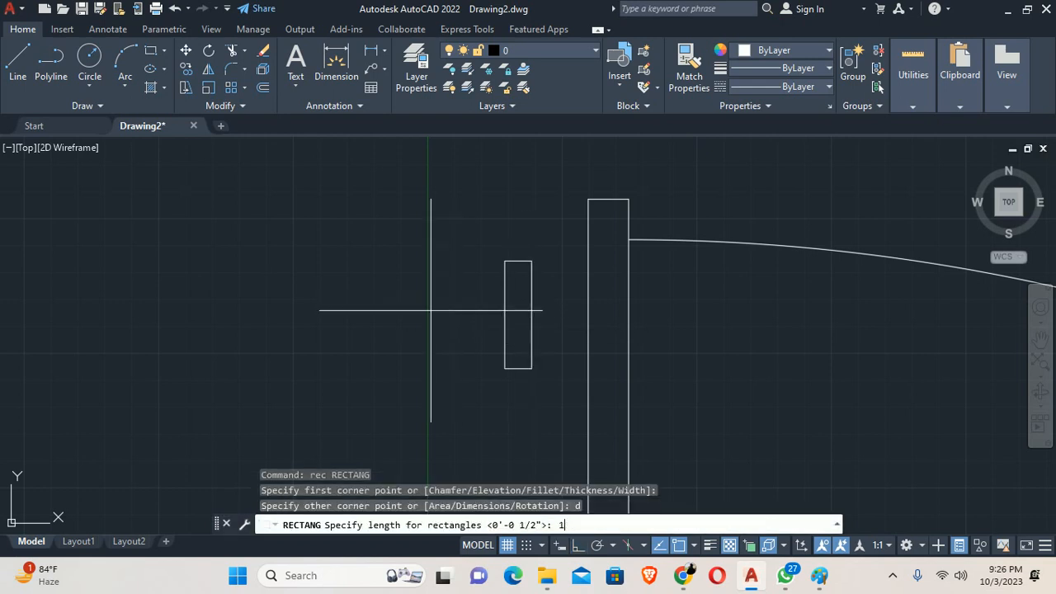
# Finish the rectangle beside the narrow upright plate with a length of 1.5" and a width of 1.5"
pyautogui.press('Return')
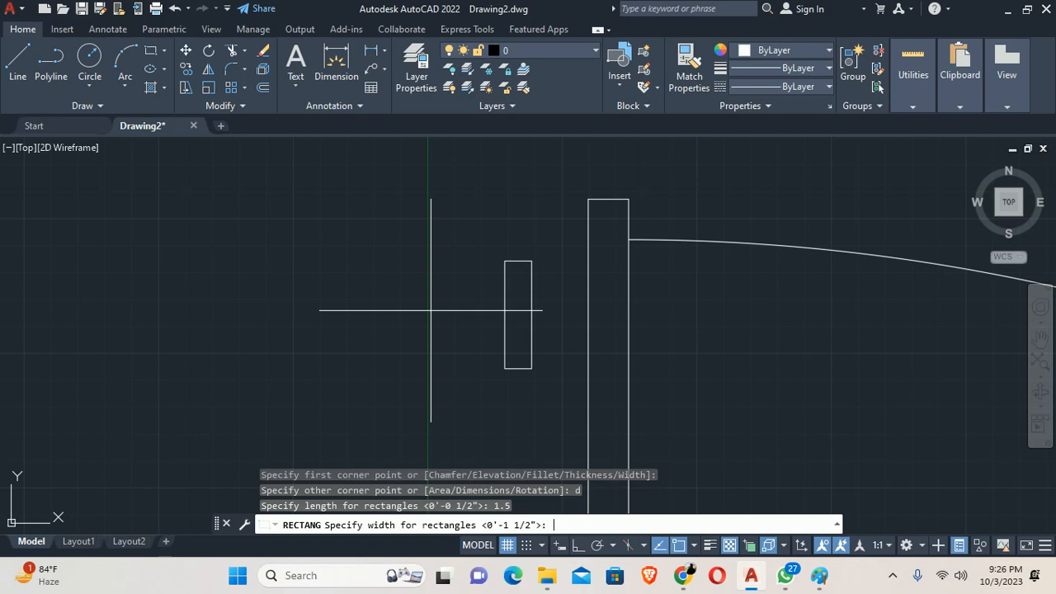
pyautogui.write('1.5')
pyautogui.press('Return')
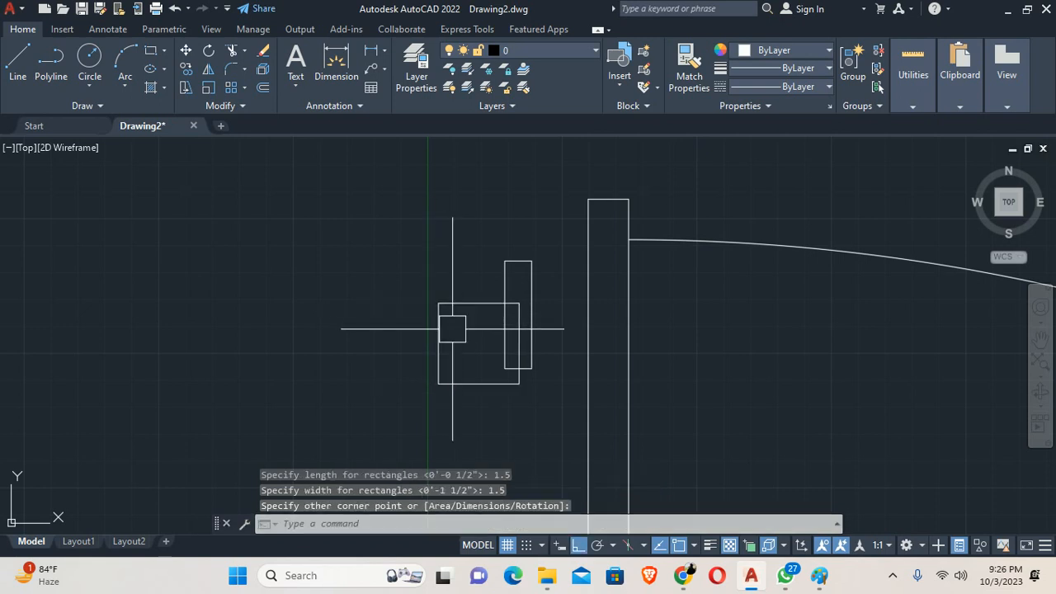
pyautogui.scroll(-3, 445, 302)
pyautogui.press('Escape')
# Move the 1.5" square horizontally to the left, clear of the narrow upright plate
pyautogui.write('m')
pyautogui.press('Return')
pyautogui.click(440, 300)
pyautogui.press('Return')
pyautogui.click(437, 297)
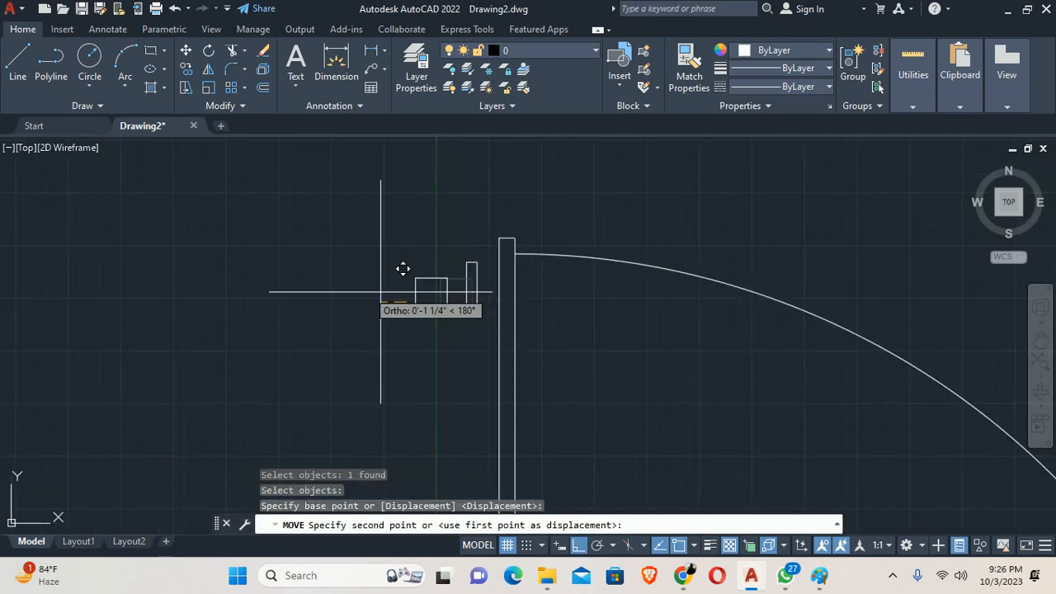
pyautogui.click(353, 294)
pyautogui.press('Escape')
pyautogui.press('Escape')
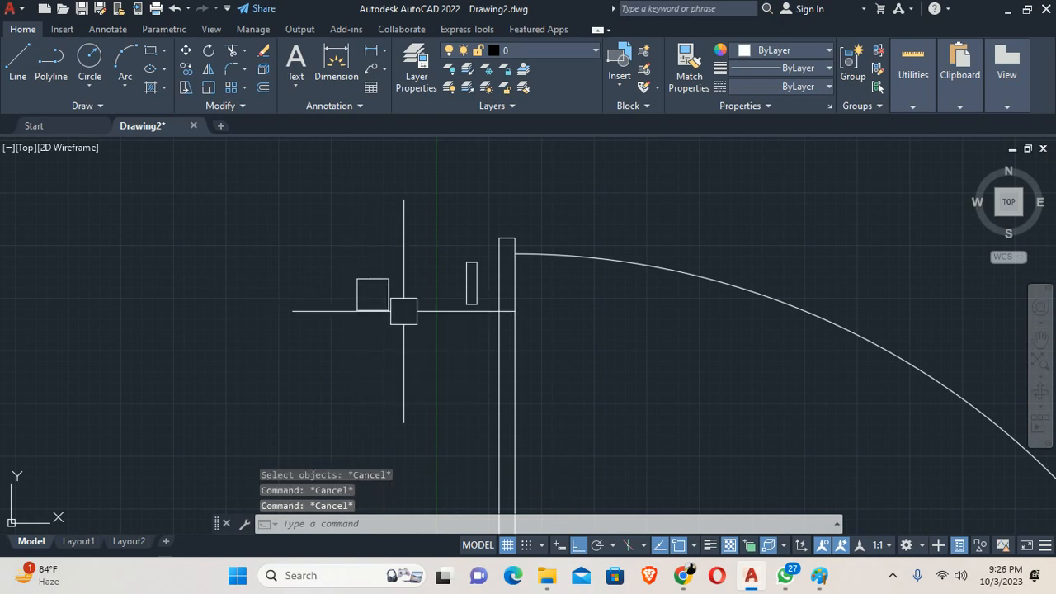
# Stretch the left edge of the narrow upright plate to the plate's center, halving its width
pyautogui.write('s')
pyautogui.press('Return')
pyautogui.scroll(6, 458, 276)
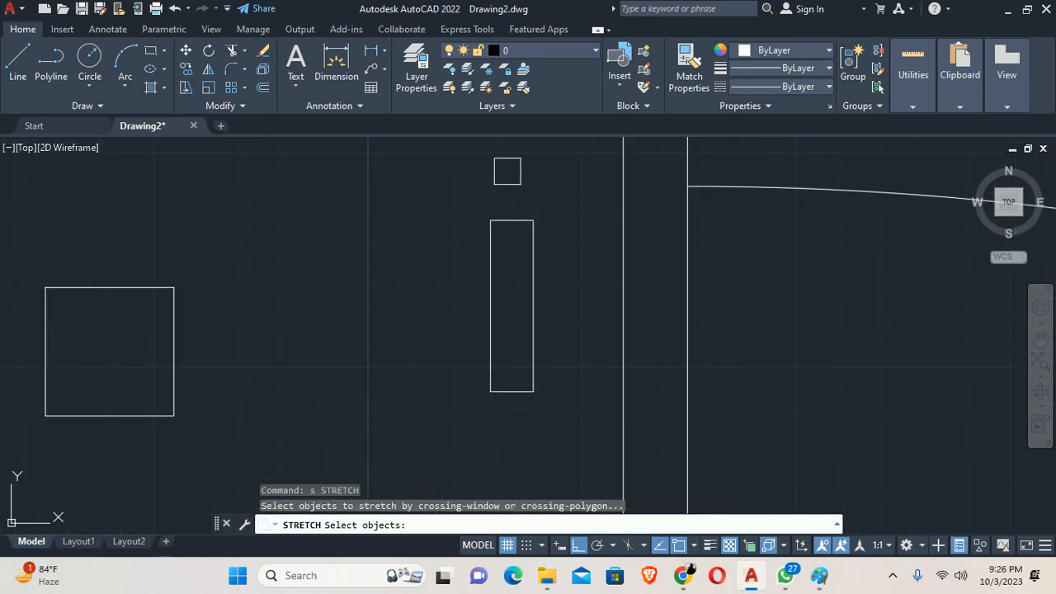
pyautogui.click(507, 165)
pyautogui.click(476, 403)
pyautogui.press('Return')
pyautogui.click(490, 301)
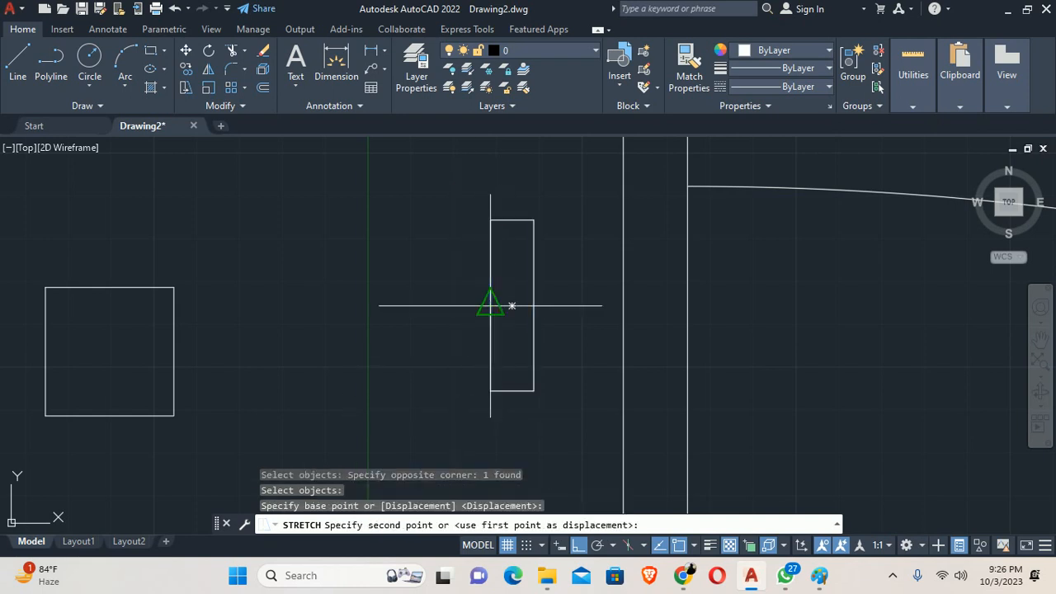
pyautogui.click(520, 292)
pyautogui.press('Escape')
pyautogui.press('Escape')
# Check the size of the narrow upright plate with a linear dimension, without placing it
pyautogui.scroll(-2, 527, 294)
pyautogui.write('dli')
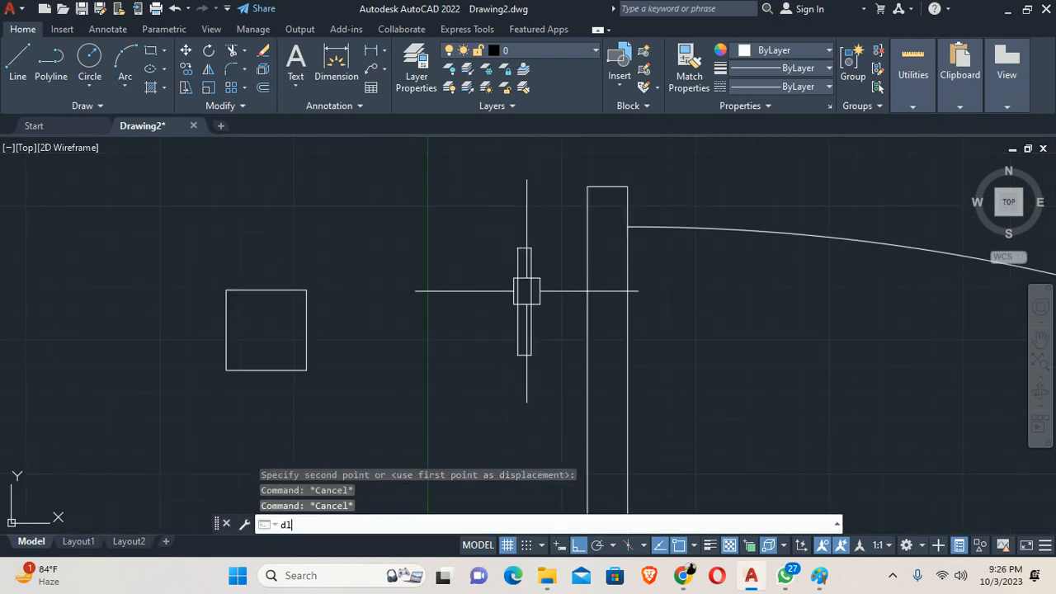
pyautogui.press('Return')
pyautogui.press('Return')
pyautogui.scroll(4, 524, 283)
pyautogui.click(512, 284)
pyautogui.scroll(-8, 474, 277)
pyautogui.scroll(-4, 471, 276)
pyautogui.press('Escape')
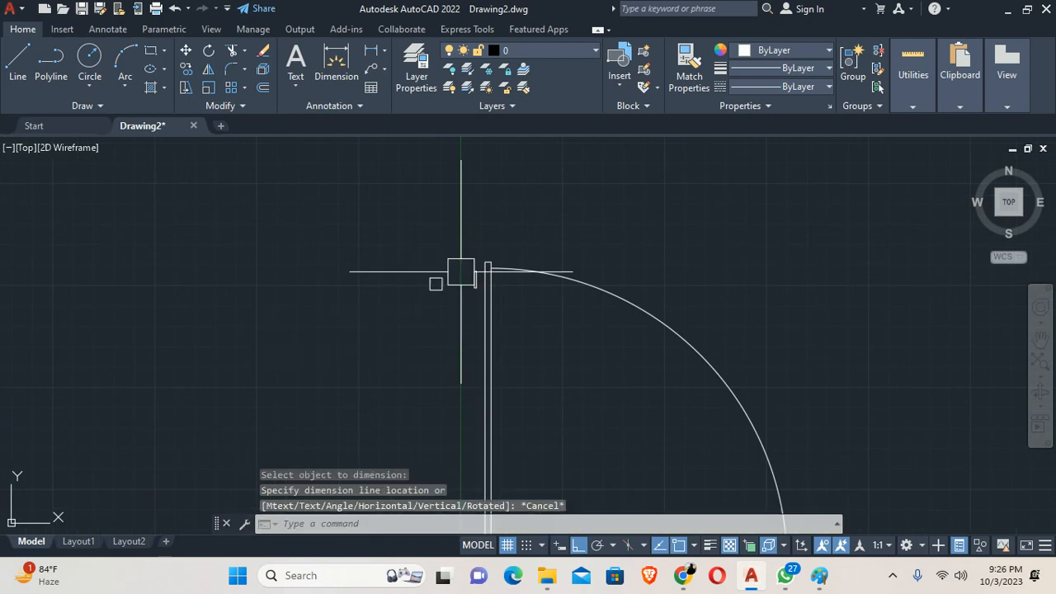
pyautogui.press('Escape')
# Draw a rectangle with length 0.2" and width 6" to the left of the square, as the handle bar
pyautogui.scroll(6, 465, 272)
pyautogui.moveTo(386, 294)
pyautogui.mouseDown(button='middle')
pyautogui.moveTo(414, 299)
pyautogui.moveTo(424, 290)
pyautogui.mouseUp(button='middle')
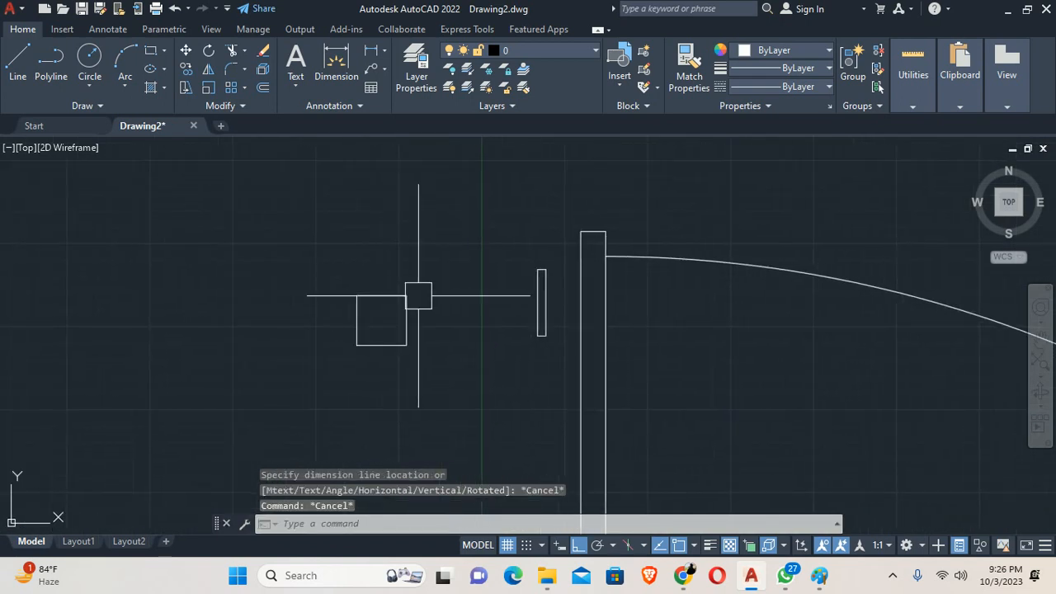
pyautogui.moveTo(409, 362); pyautogui.dragTo(469, 357, button='middle')
pyautogui.press('Escape')
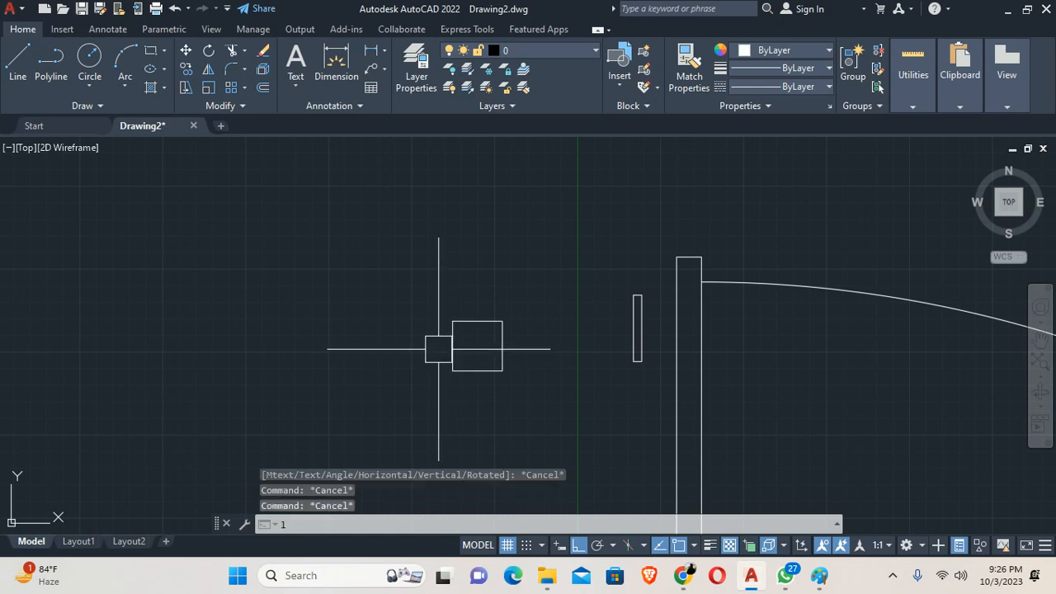
pyautogui.press('Escape')
pyautogui.write('rec')
pyautogui.press('Return')
pyautogui.click(389, 352)
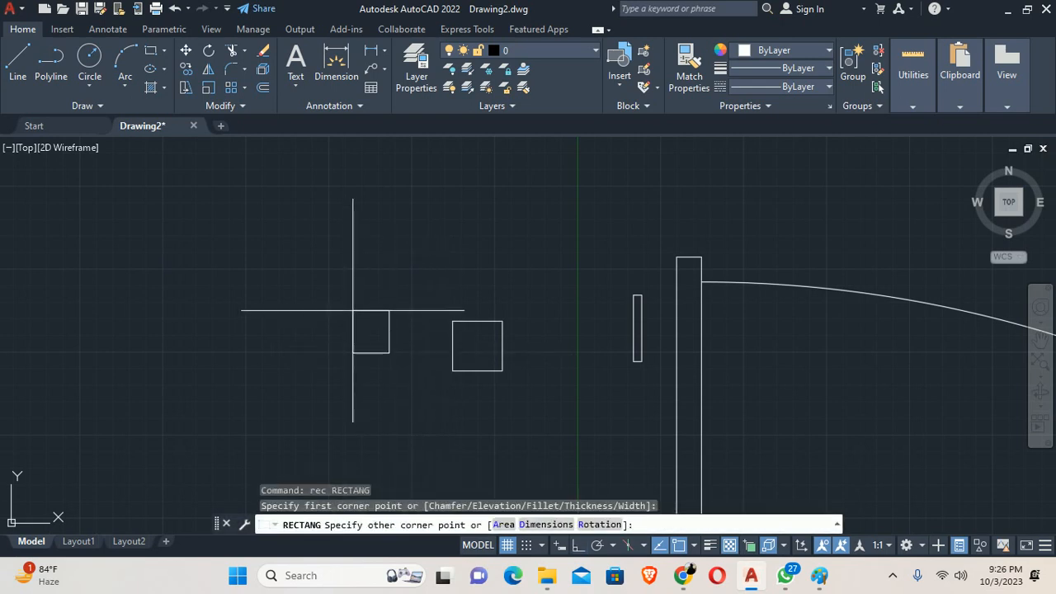
pyautogui.write('d')
pyautogui.press('Return')
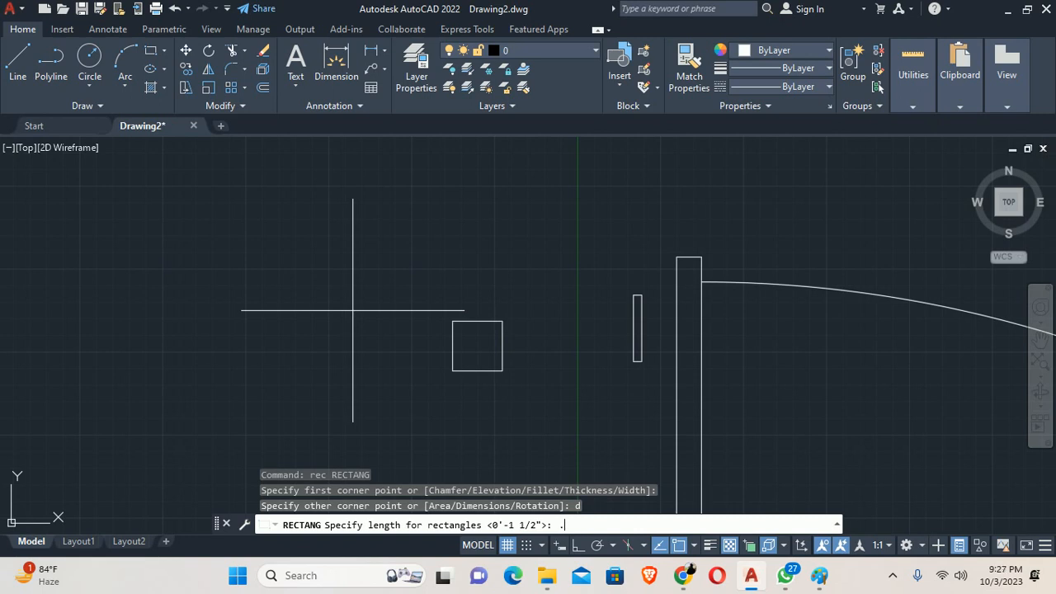
pyautogui.press('Return')
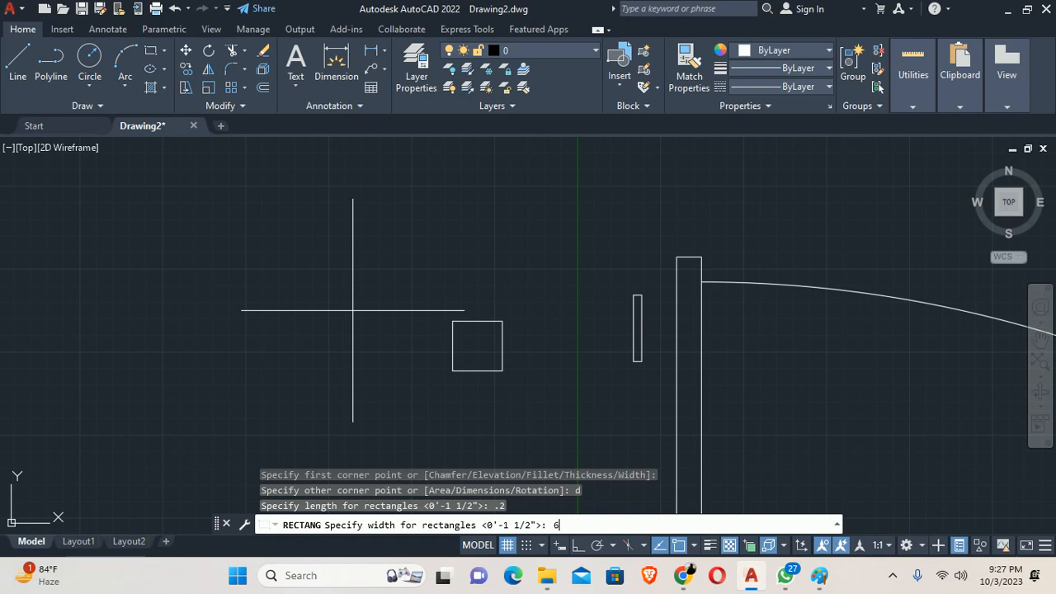
pyautogui.press('Return')
pyautogui.click(388, 340)
pyautogui.press('Escape')
pyautogui.press('Escape')
# Move the long thin bar by its lower-right corner to the midpoint of the square's left edge
pyautogui.moveTo(402, 346); pyautogui.dragTo(409, 338, button='middle')
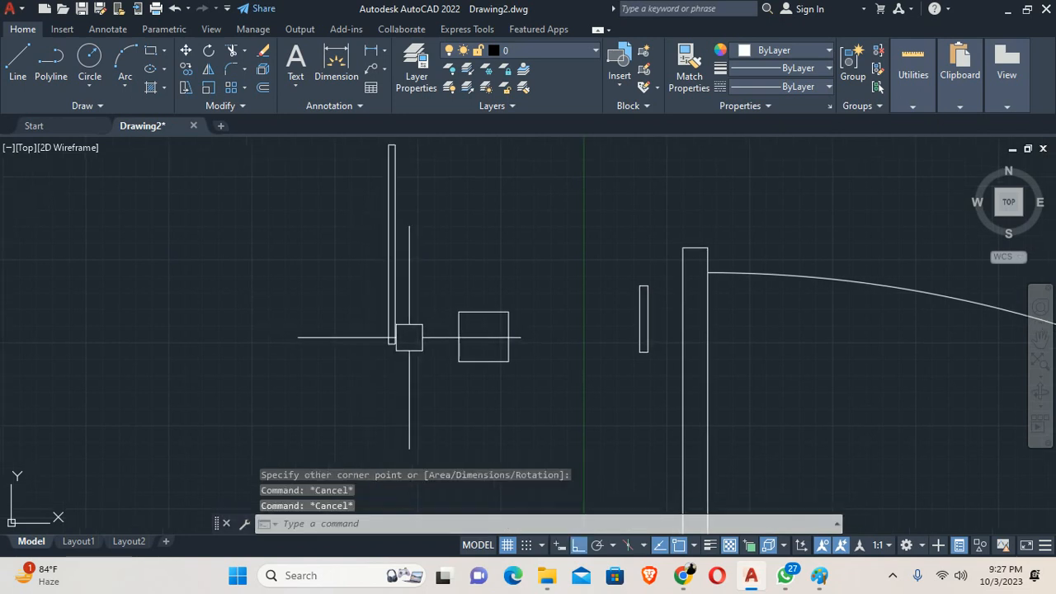
pyautogui.write('m')
pyautogui.press('Return')
pyautogui.click(393, 330)
pyautogui.press('Return')
pyautogui.scroll(5, 404, 334)
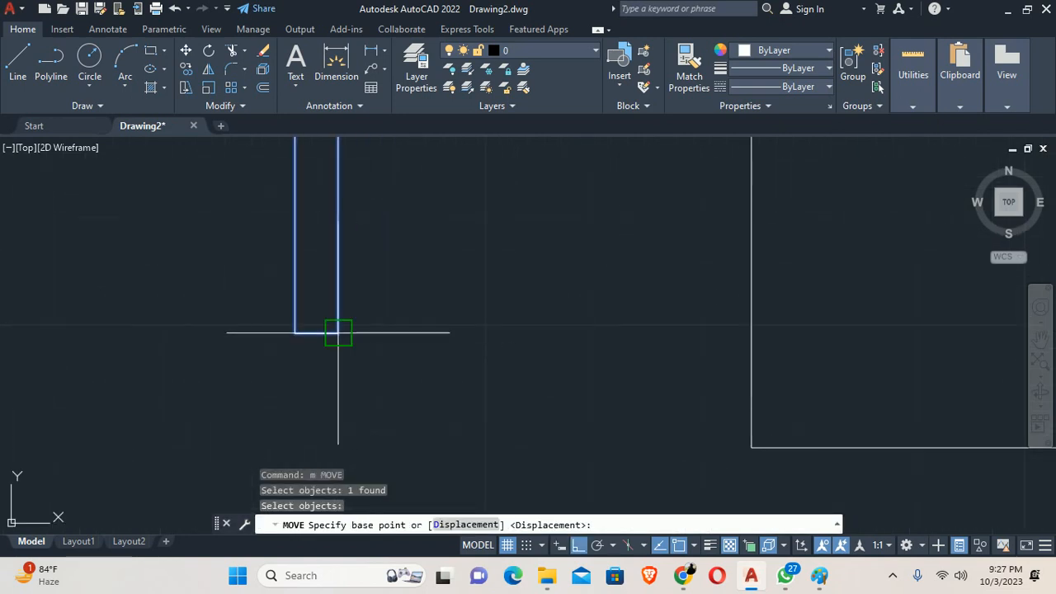
pyautogui.click(337, 332)
pyautogui.scroll(-4, 444, 363)
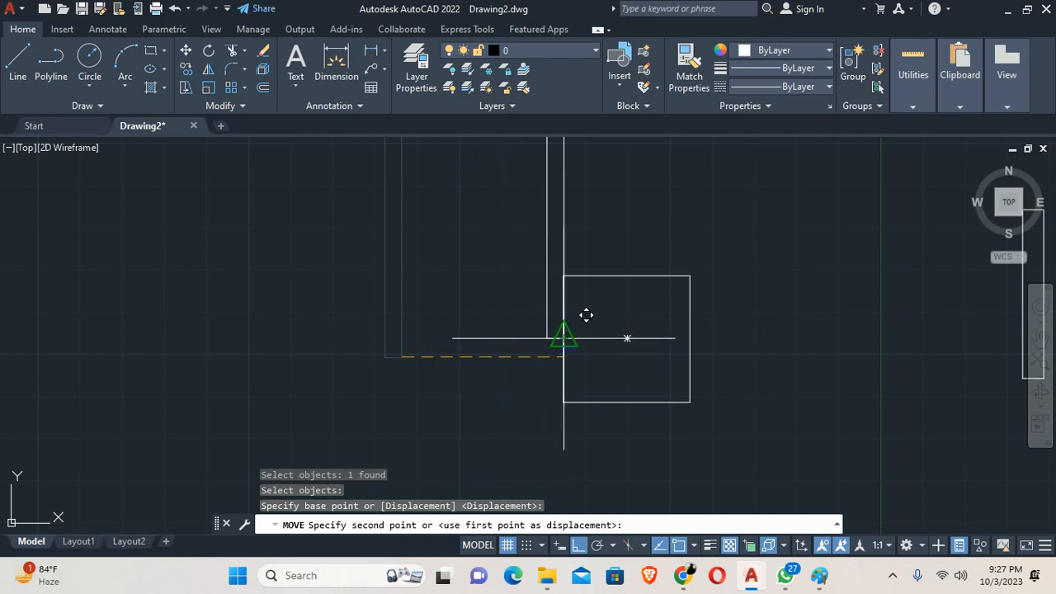
pyautogui.click(564, 338)
pyautogui.press('Escape')
pyautogui.press('Escape')
# Move the square and bar together so the square's right-edge midpoint meets the midpoint of the plate's left edge
pyautogui.scroll(-2, 541, 354)
pyautogui.press('Return')
pyautogui.click(600, 421)
pyautogui.click(492, 290)
pyautogui.press('Return')
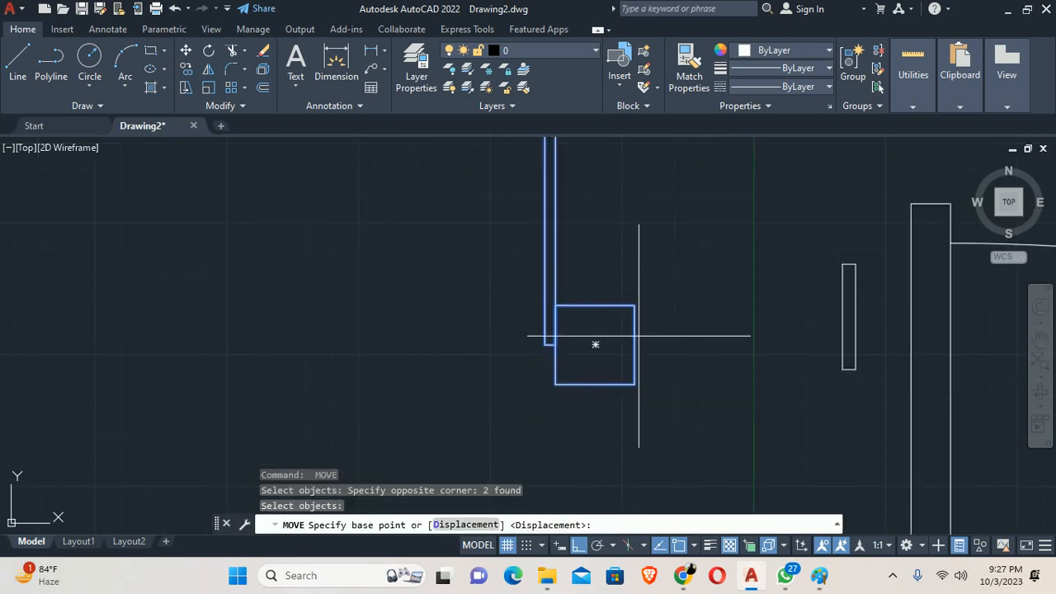
pyautogui.click(635, 345)
pyautogui.click(842, 317)
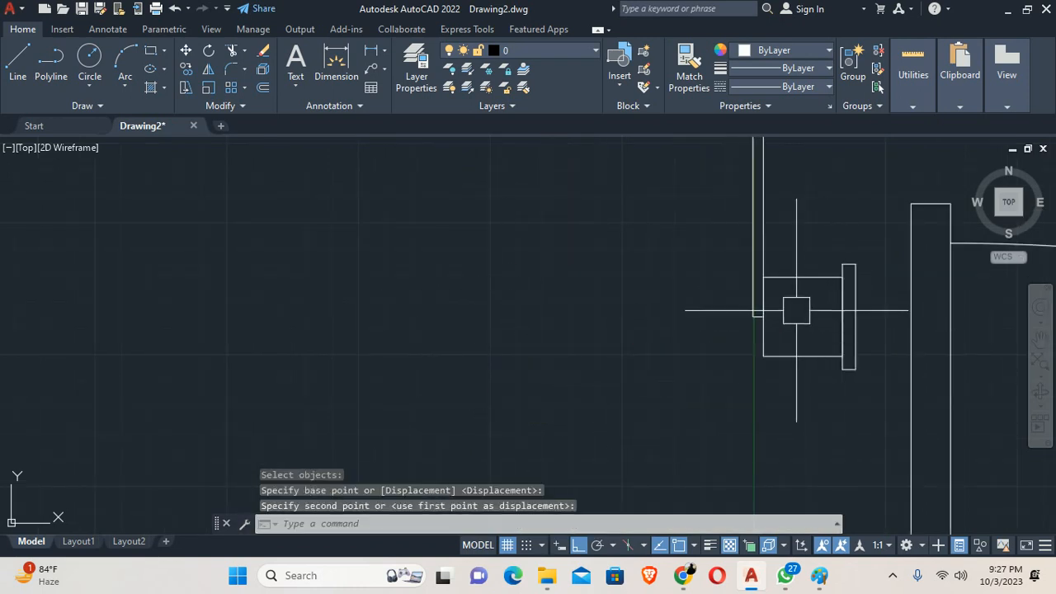
pyautogui.press('Escape')
# Mirror the bar, square and plate about a horizontal line through the bar's lower end, erasing the source objects
pyautogui.scroll(-2, 701, 325)
pyautogui.scroll(-2, 713, 322)
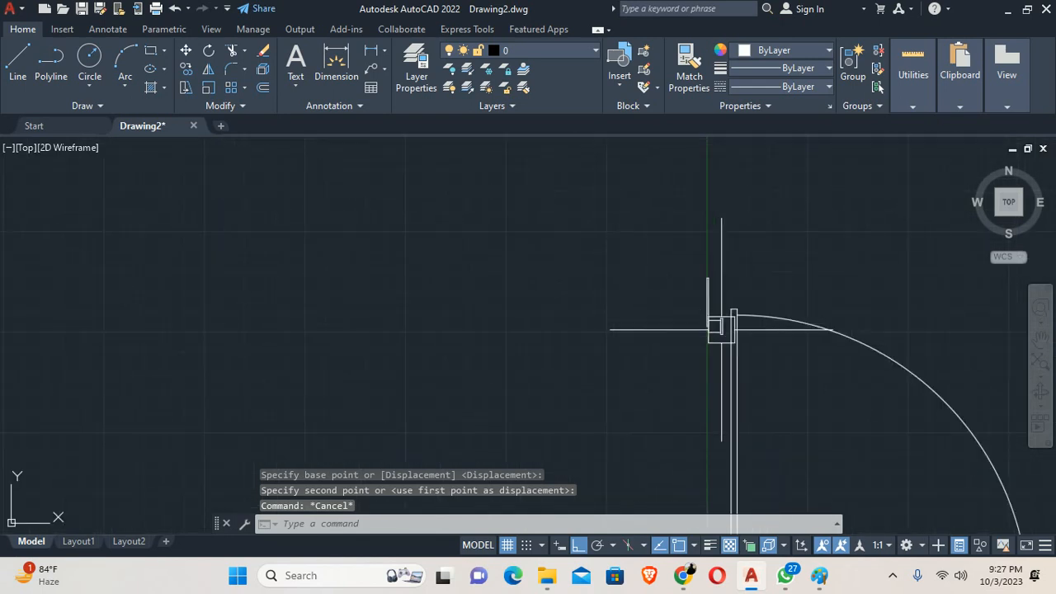
pyautogui.write('mi')
pyautogui.press('Return')
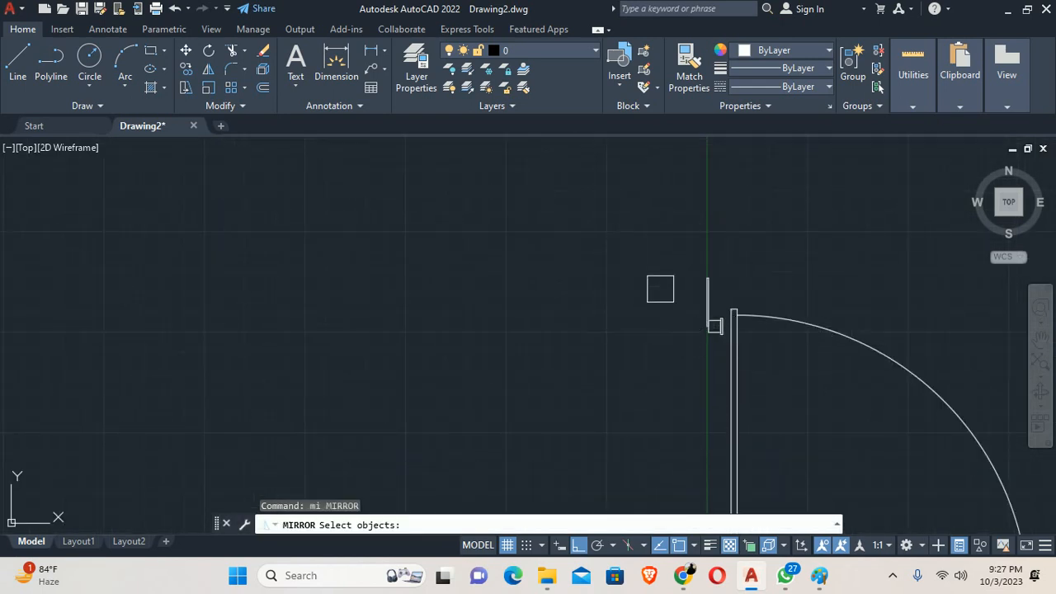
pyautogui.scroll(2, 701, 272)
pyautogui.click(743, 343)
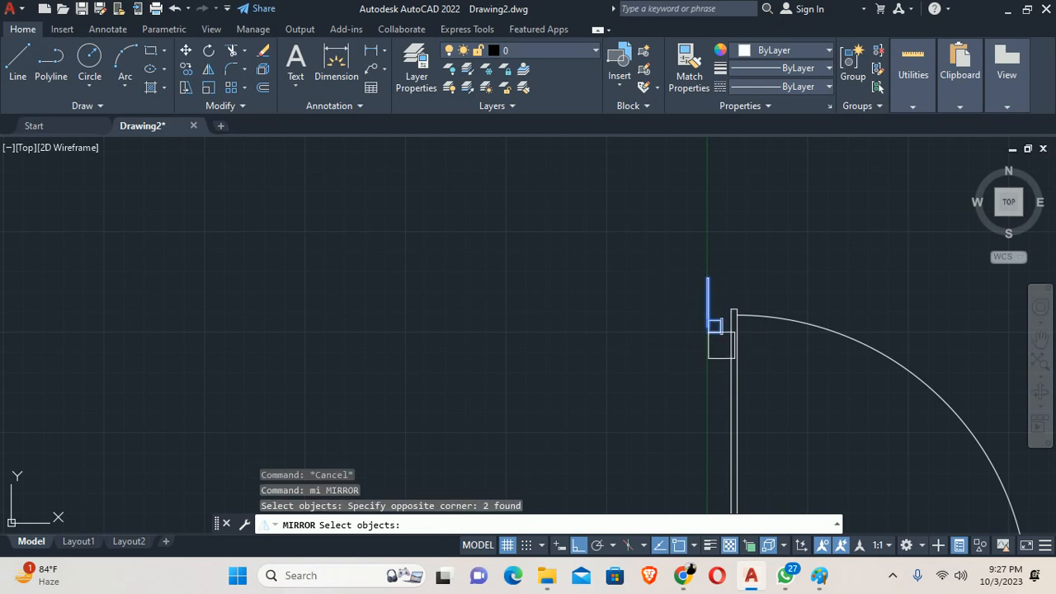
pyautogui.scroll(2, 709, 338)
pyautogui.click(726, 363)
pyautogui.click(660, 285)
pyautogui.press('Return')
pyautogui.scroll(2, 651, 287)
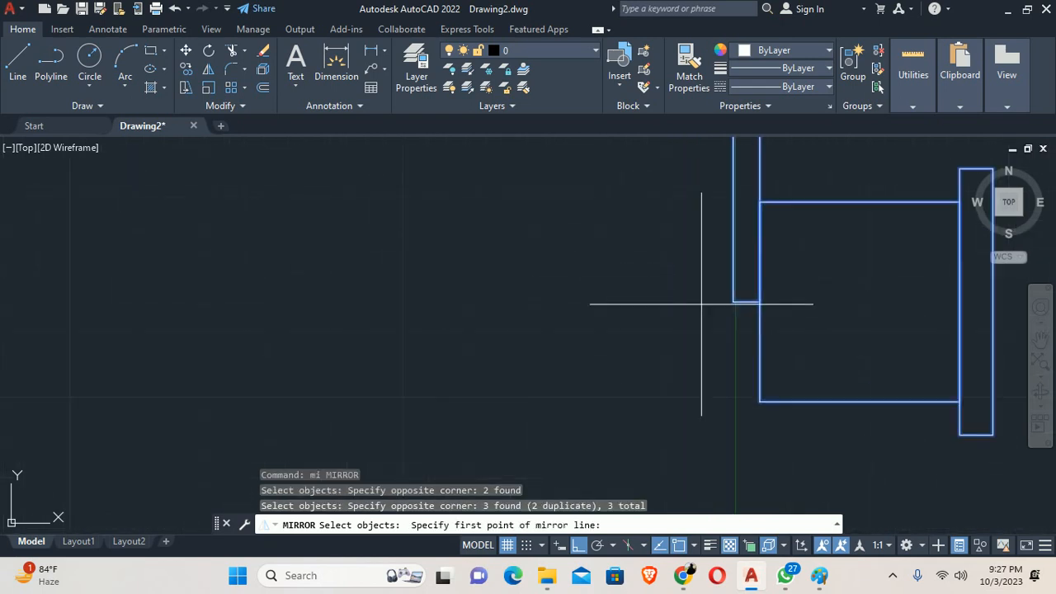
pyautogui.click(746, 301)
pyautogui.click(612, 303)
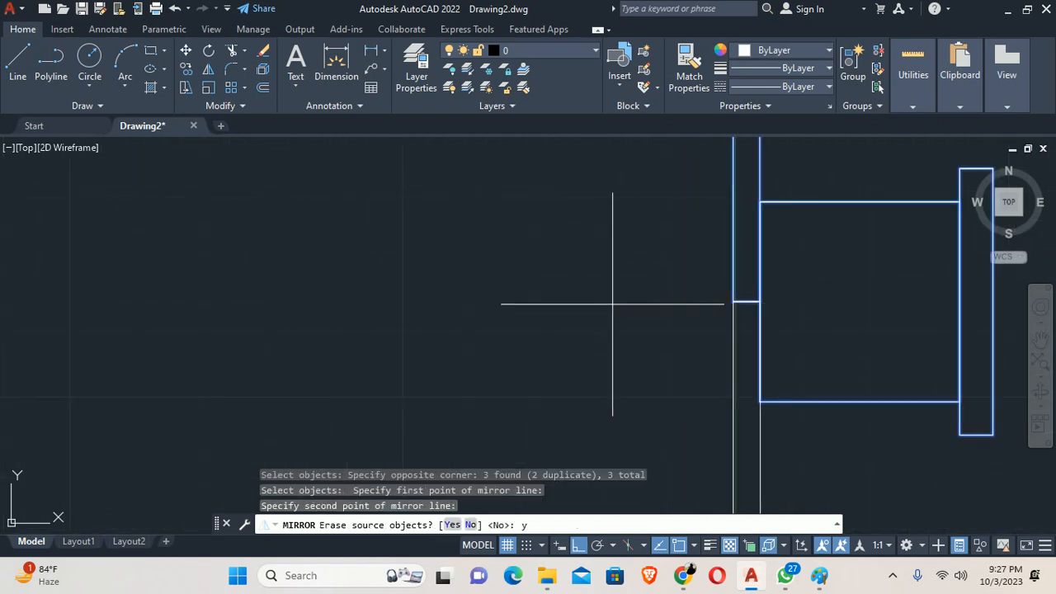
pyautogui.press('Return')
pyautogui.scroll(-2, 612, 303)
pyautogui.press('Escape')
pyautogui.press('Escape')
# Stretch the square's top edge downward by 0.25"
pyautogui.scroll(-2, 612, 304)
pyautogui.moveTo(656, 315); pyautogui.dragTo(535, 292, button='middle')
pyautogui.scroll(5, 483, 286)
pyautogui.press('Escape')
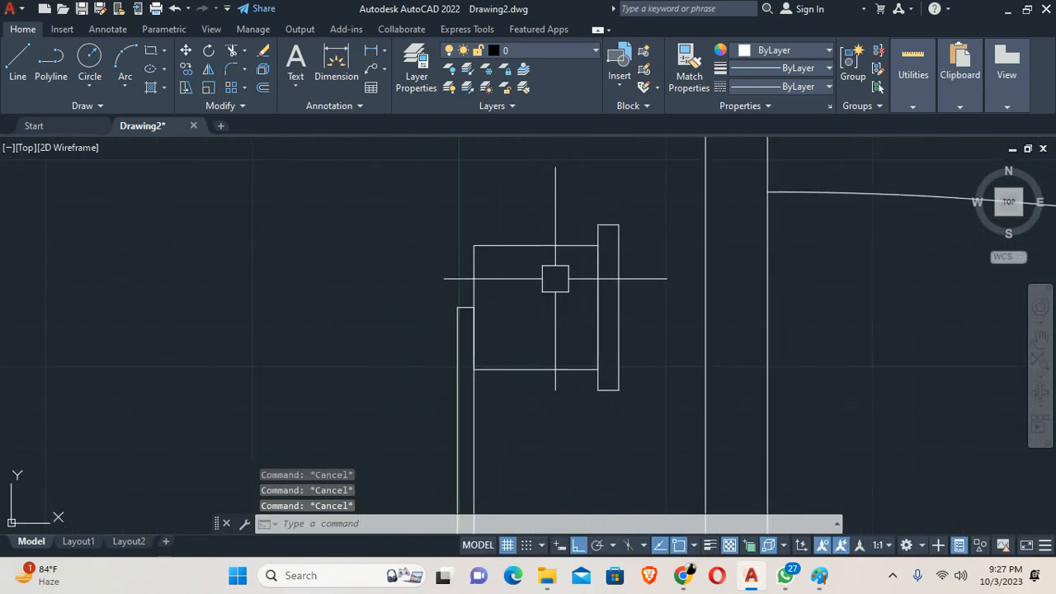
pyautogui.write('s')
pyautogui.press('Return')
pyautogui.scroll(4, 569, 279)
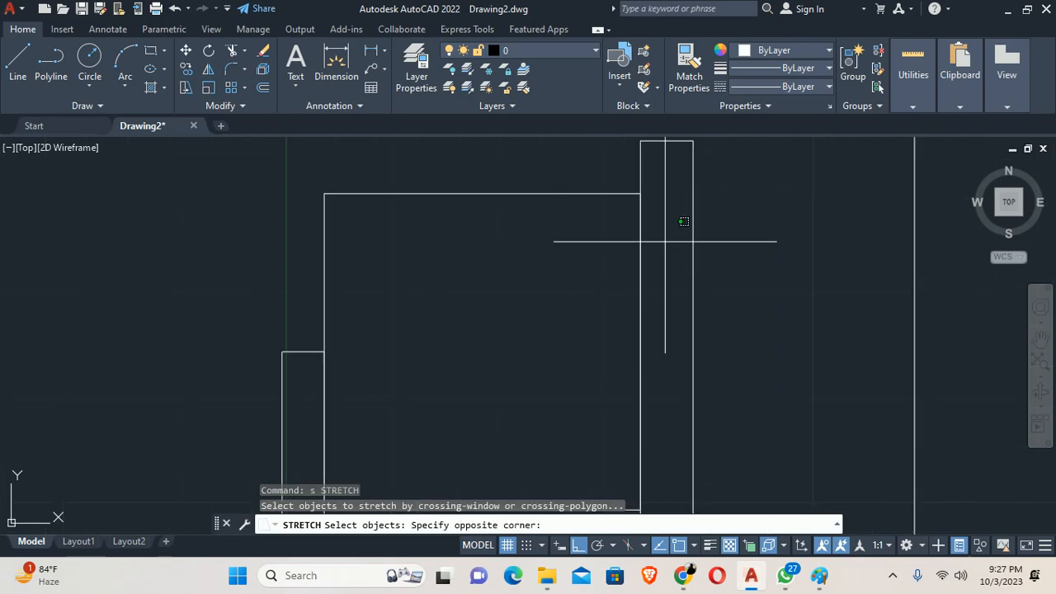
pyautogui.click(207, 171)
pyautogui.press('Return')
pyautogui.click(221, 198)
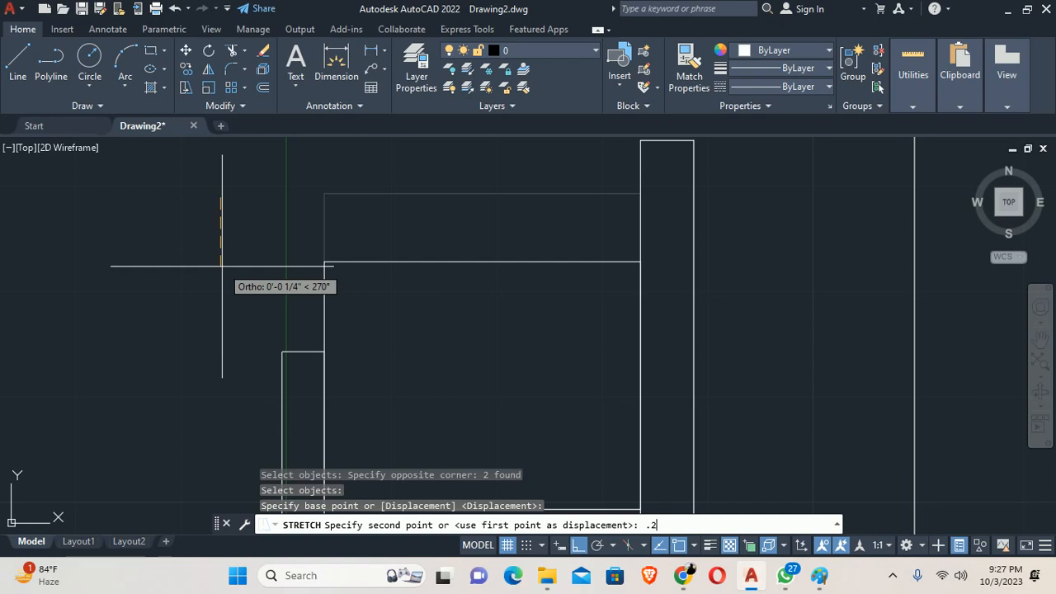
pyautogui.press('Return')
pyautogui.scroll(-4, 324, 294)
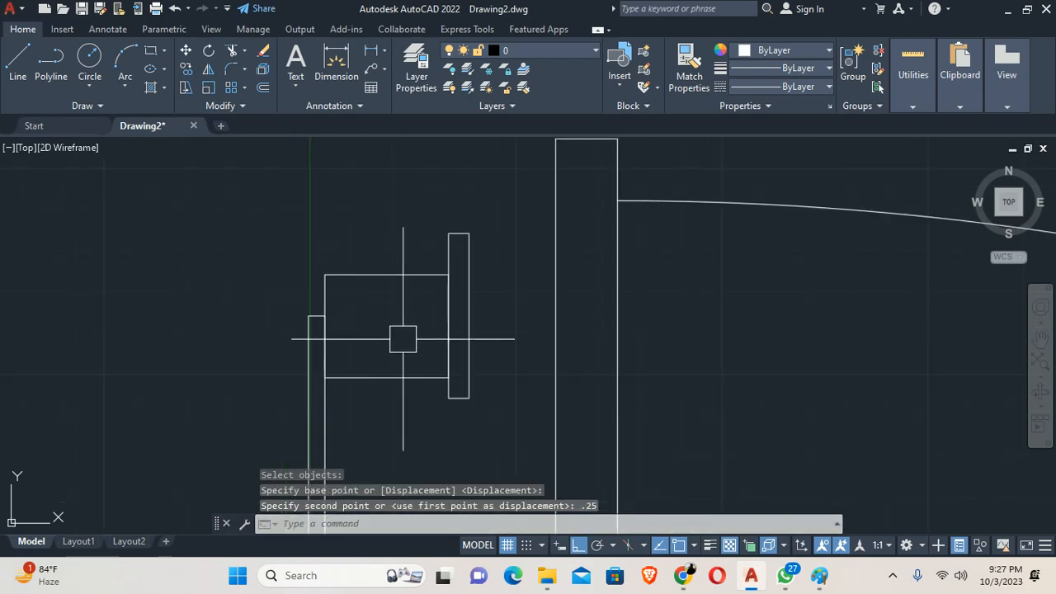
# Stretch the bottom edge of the block between bar and plate upward by 0.25"
pyautogui.scroll(4, 483, 400)
pyautogui.write('s')
pyautogui.press('Return')
pyautogui.click(519, 367)
pyautogui.click(45, 295)
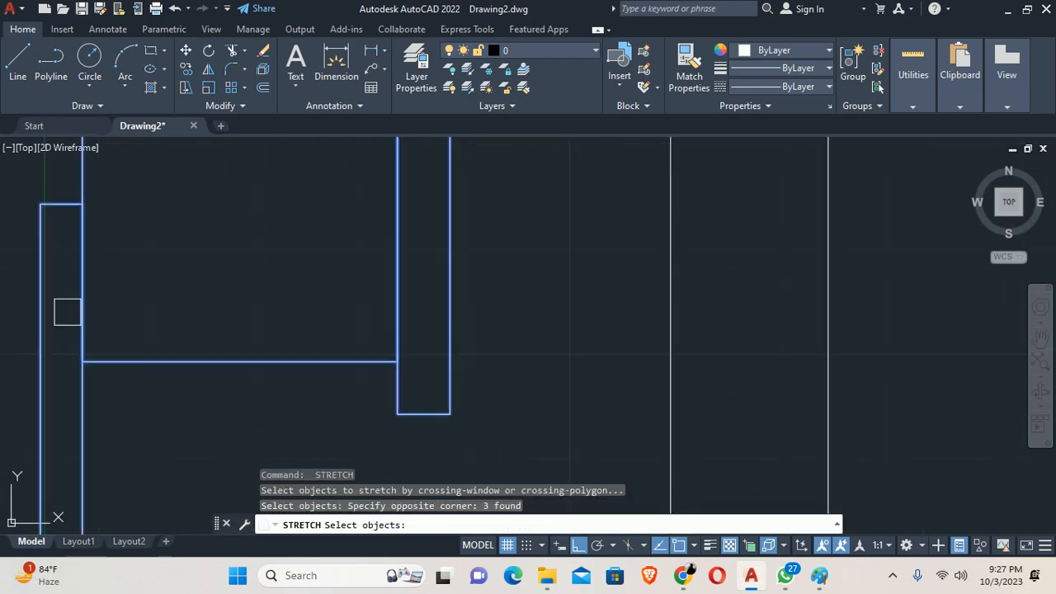
pyautogui.press('Return')
pyautogui.click(151, 313)
pyautogui.write('.2')
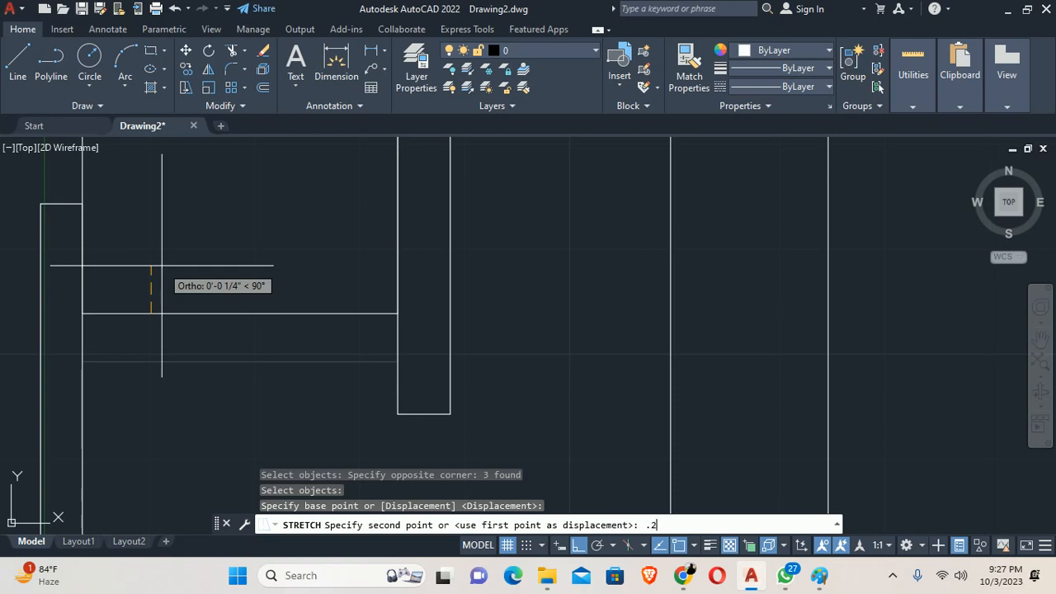
pyautogui.write('5')
pyautogui.press('Return')
pyautogui.scroll(-3, 160, 264)
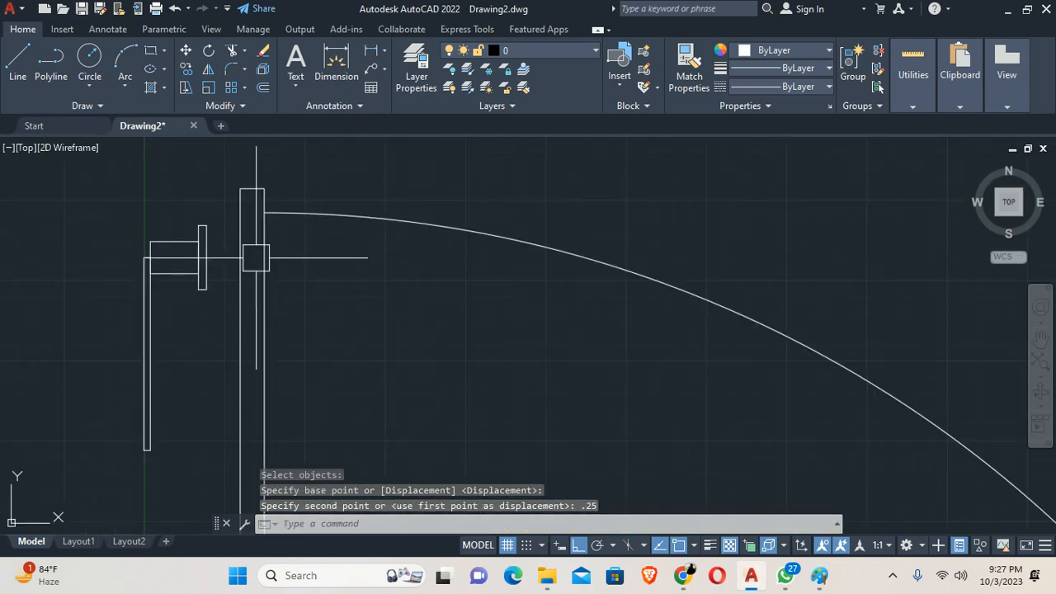
pyautogui.scroll(-2, 247, 256)
pyautogui.scroll(5, 365, 252)
pyautogui.press('Escape')
pyautogui.press('Escape')
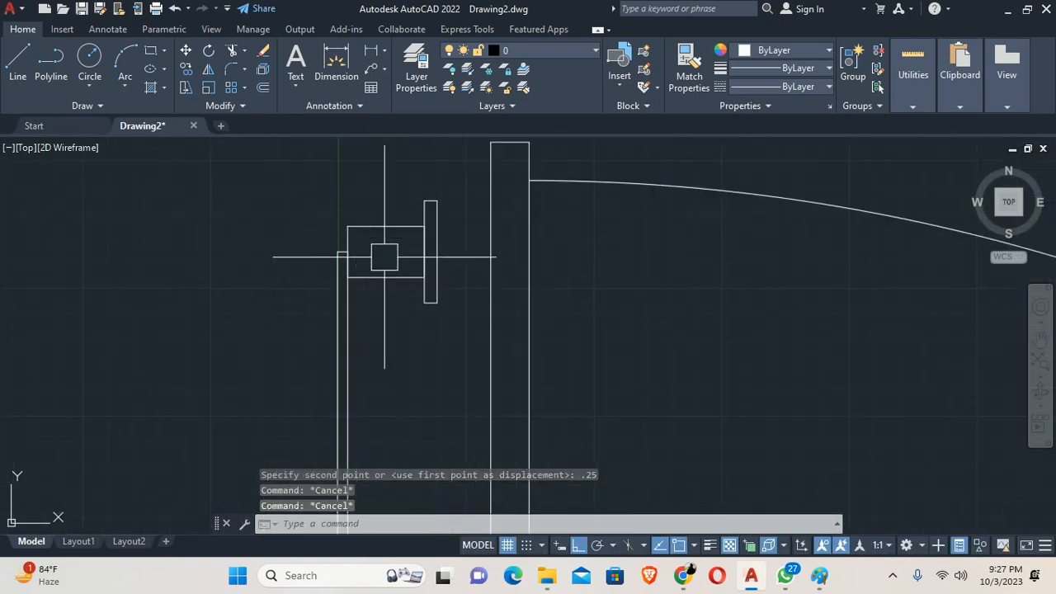
pyautogui.scroll(2, 365, 255)
pyautogui.write('c')
pyautogui.press('Return')
pyautogui.scroll(3, 252, 235)
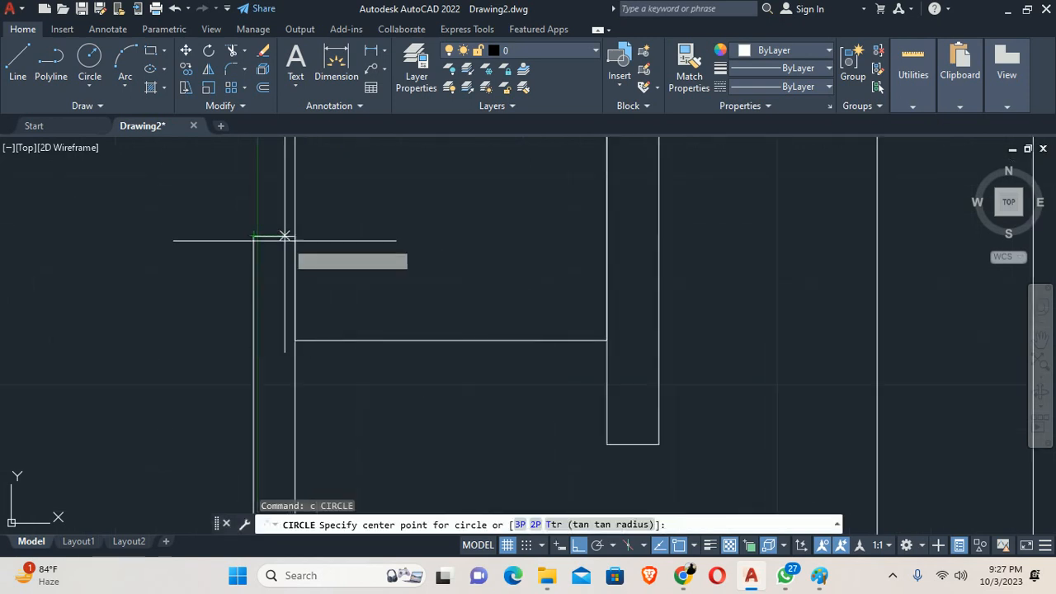
pyautogui.press('Escape')
pyautogui.press('Escape')
# Fillet the bar's upper-left corner with a radius equal to the bar's width, picked between its two top corners
pyautogui.write('f')
pyautogui.press('Return')
pyautogui.write('r')
pyautogui.press('Return')
pyautogui.scroll(3, 281, 240)
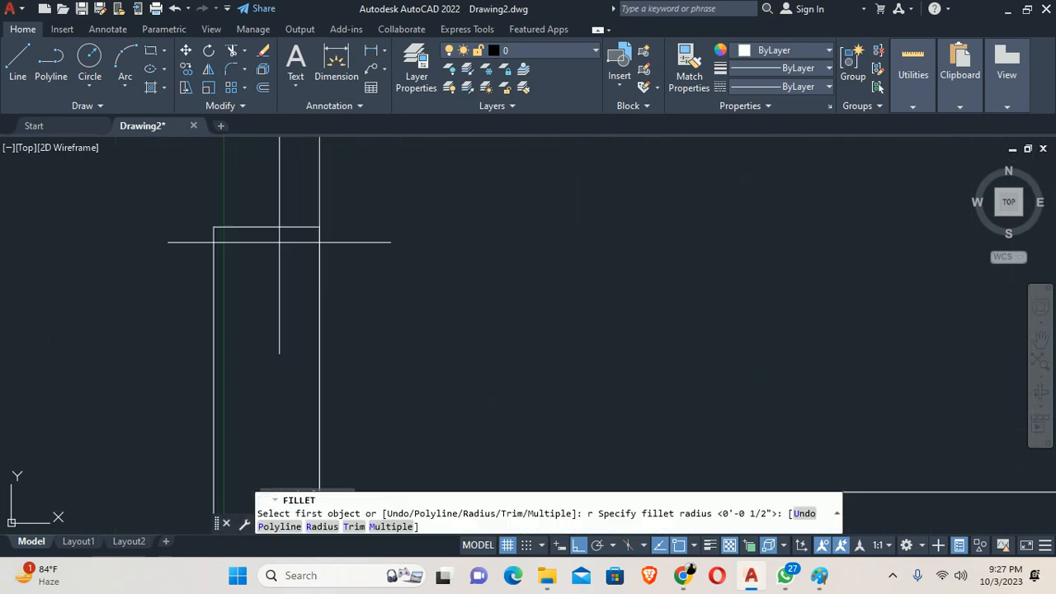
pyautogui.click(320, 228)
pyautogui.click(214, 226)
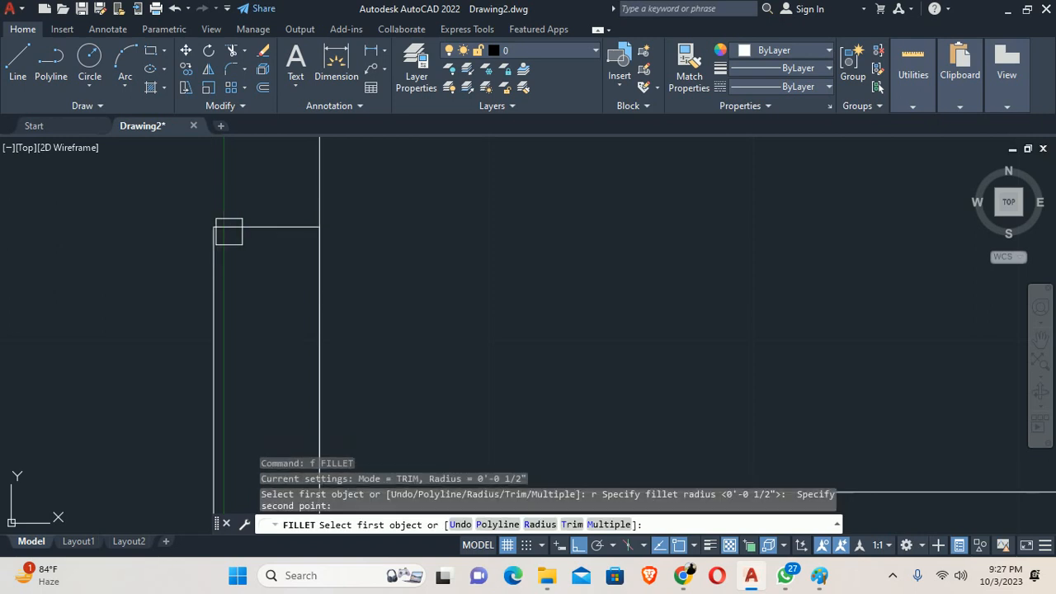
pyautogui.click(246, 232)
pyautogui.click(212, 289)
pyautogui.press('Escape')
pyautogui.press('Escape')
pyautogui.scroll(-10, 281, 267)
pyautogui.scroll(-2, 289, 267)
pyautogui.moveTo(338, 266); pyautogui.dragTo(454, 208, button='middle')
pyautogui.press('Escape')
pyautogui.scroll(-2, 412, 239)
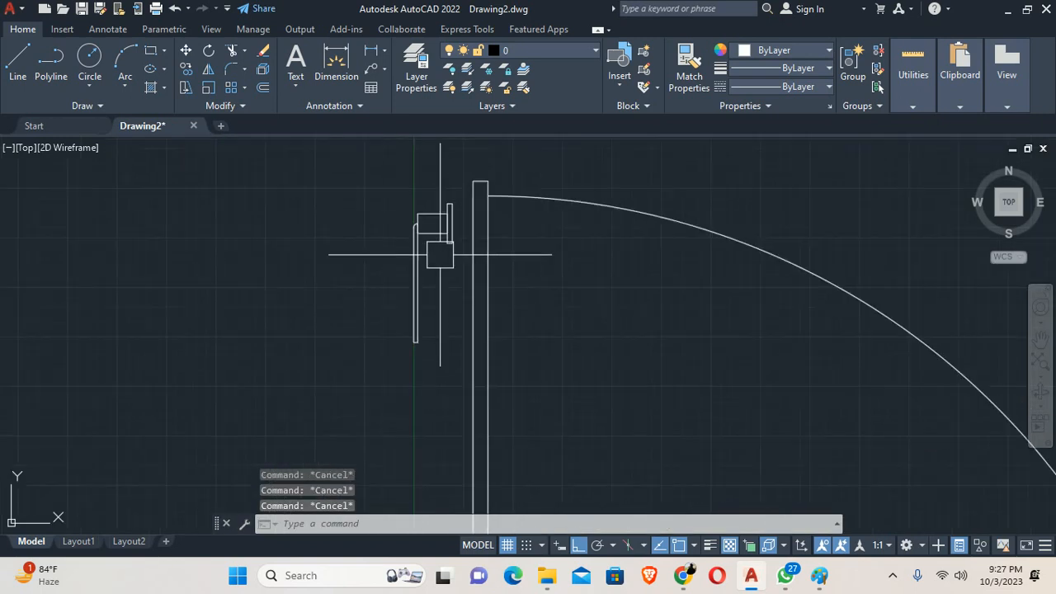
# Move the three handle parts so the plate's upper-right corner sits on the door leaf's upper-left corner
pyautogui.scroll(1, 404, 229)
pyautogui.moveTo(445, 249); pyautogui.dragTo(457, 295, button='middle')
pyautogui.write('m')
pyautogui.press('Return')
pyautogui.click(345, 210)
pyautogui.click(513, 419)
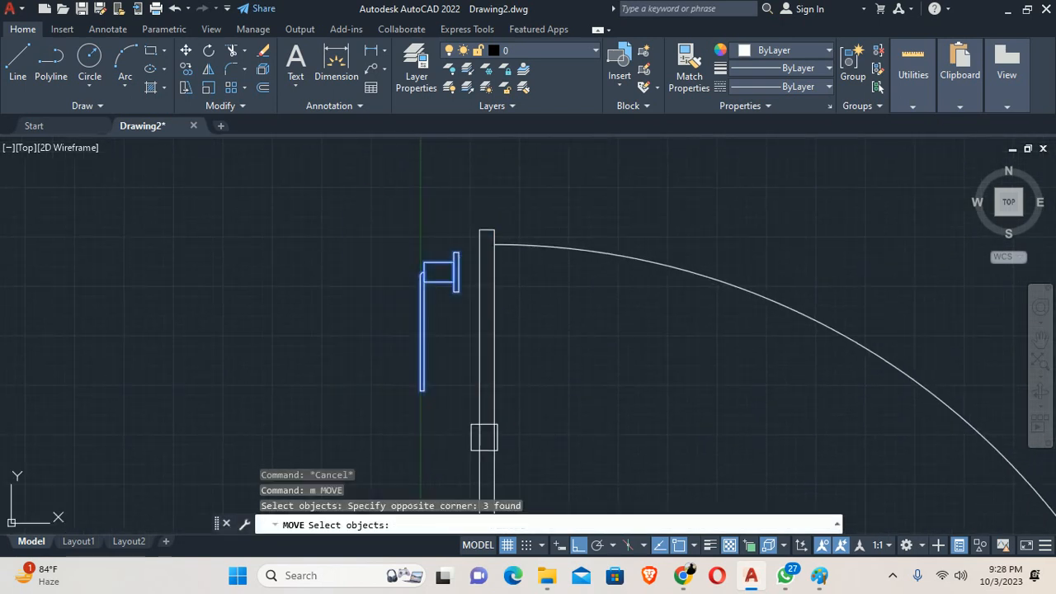
pyautogui.scroll(2, 462, 274)
pyautogui.press('Return')
pyautogui.click(456, 239)
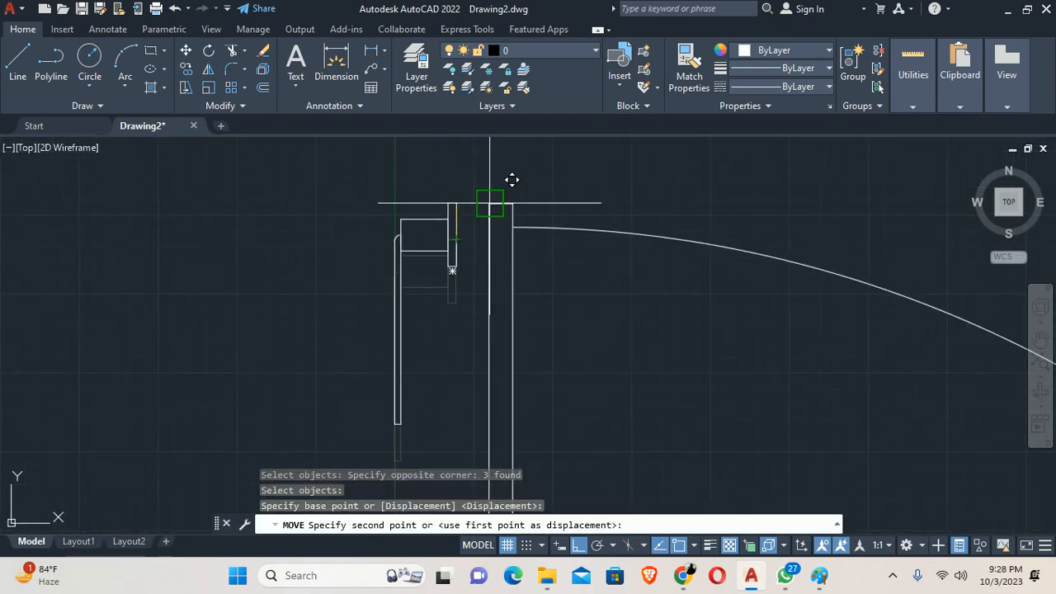
pyautogui.click(489, 203)
pyautogui.press('Escape')
# Move the three handle parts 3" straight down along the door leaf
pyautogui.press('space')
pyautogui.click(369, 159)
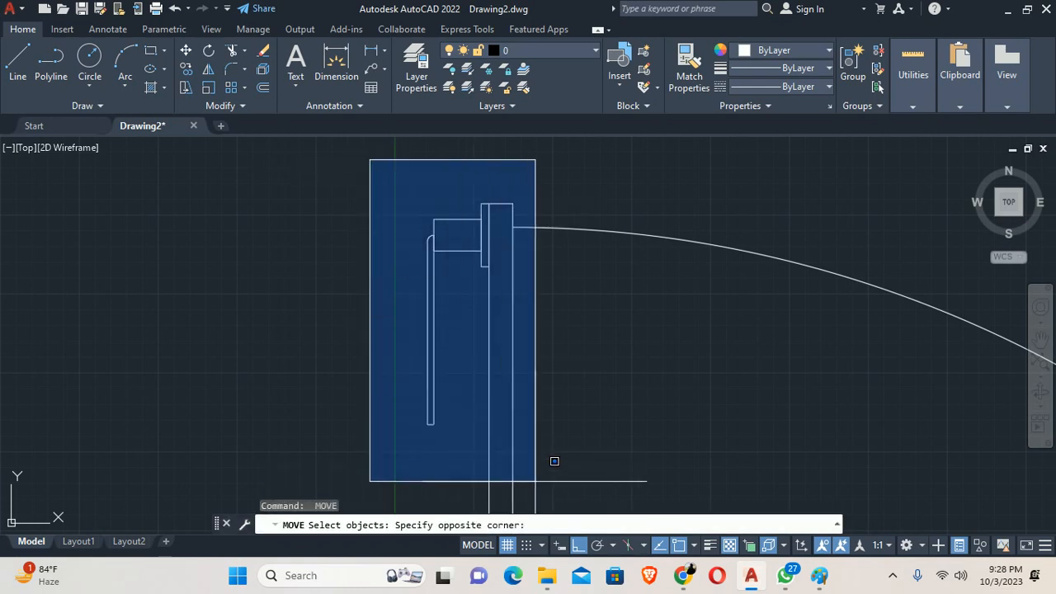
pyautogui.click(489, 455)
pyautogui.press('Return')
pyautogui.scroll(-4, 579, 340)
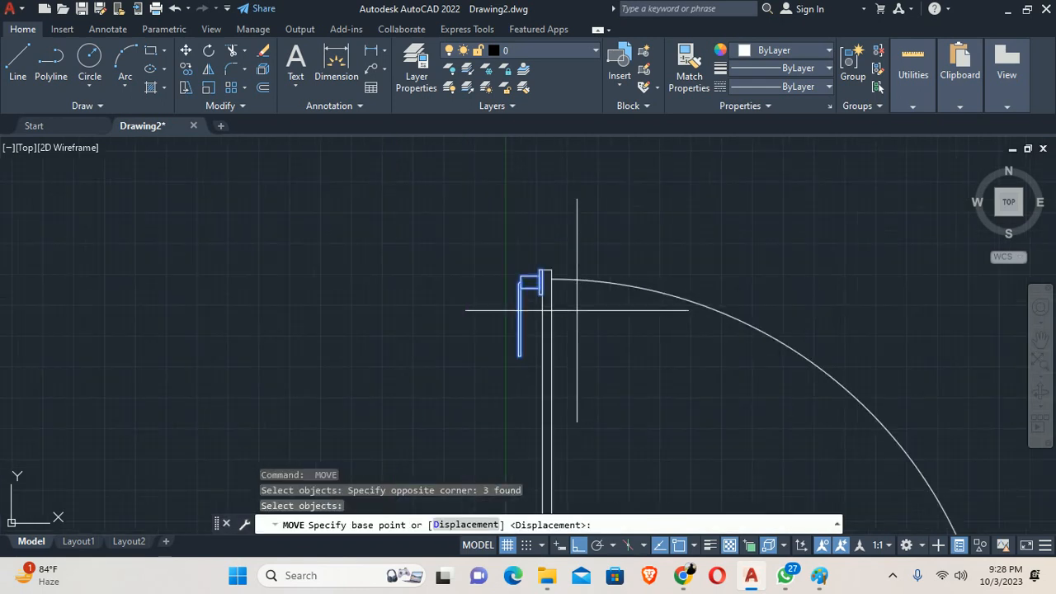
pyautogui.click(581, 307)
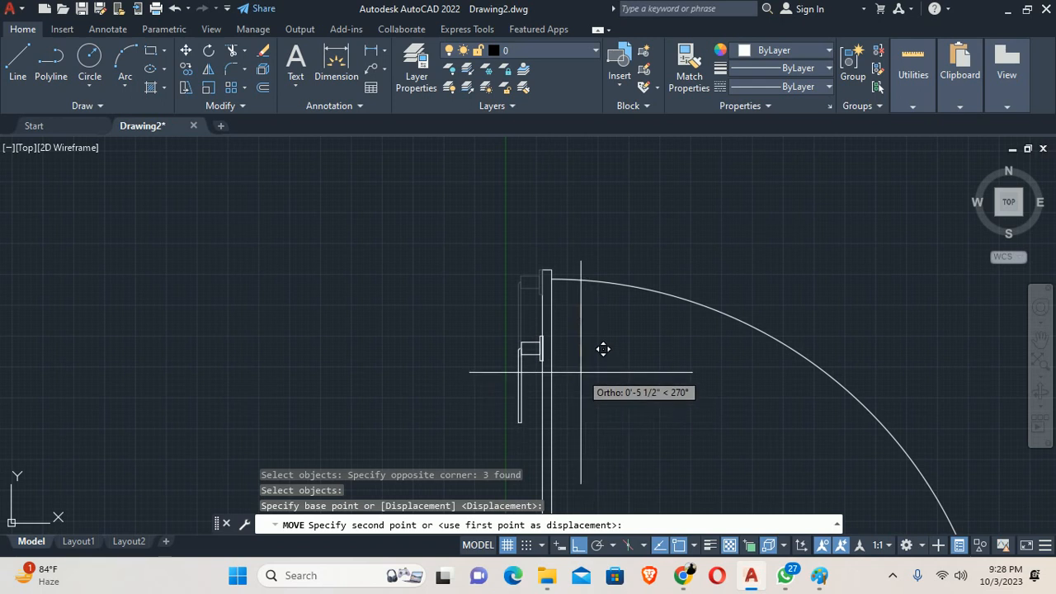
pyautogui.scroll(-2, 583, 355)
pyautogui.write('3')
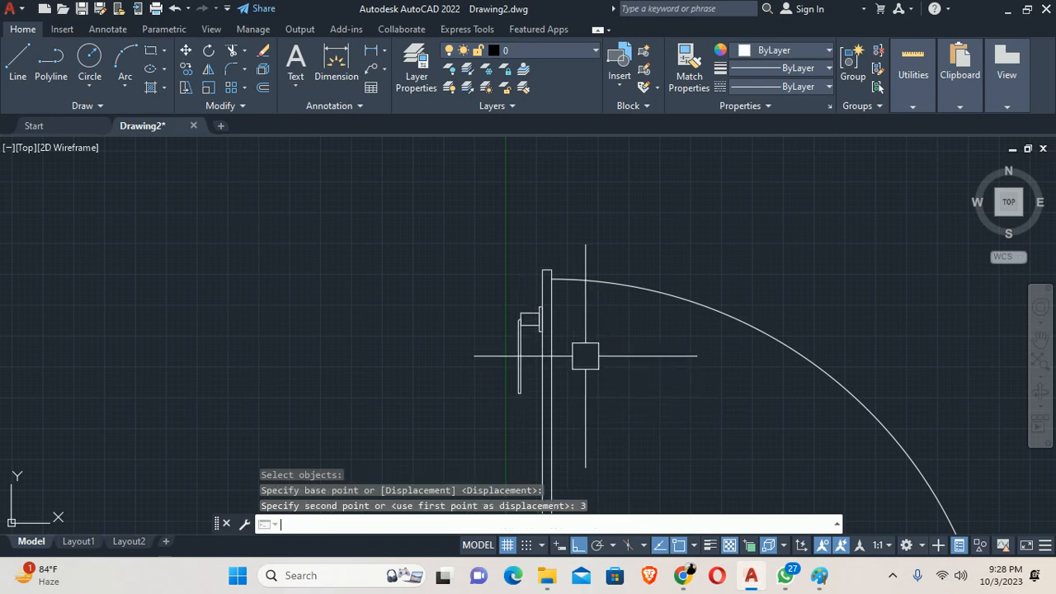
pyautogui.press('Return')
pyautogui.press('Escape')
pyautogui.press('Escape')
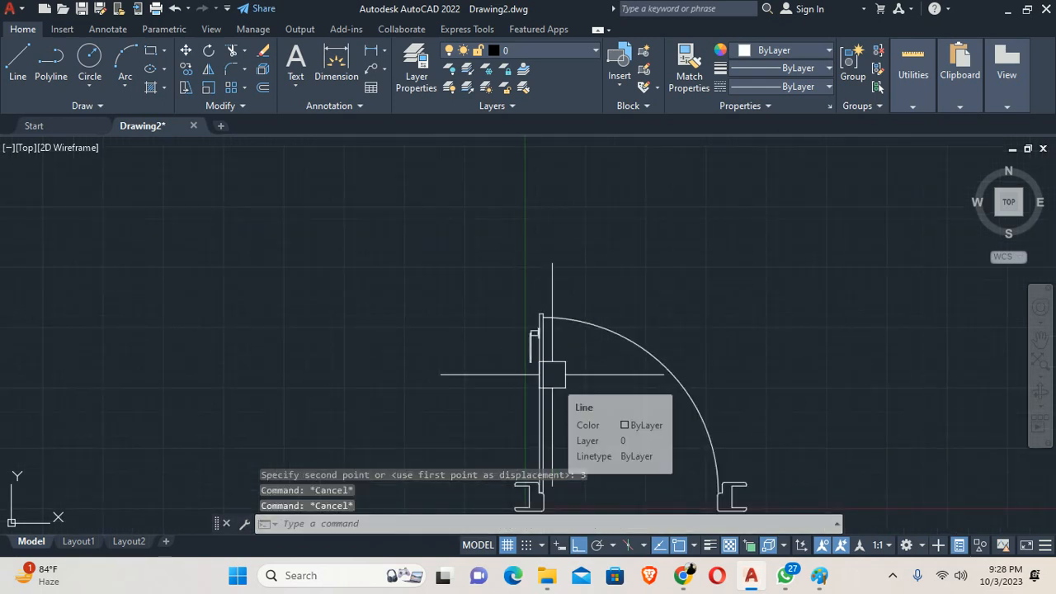
# Mirror the handle about the door leaf's vertical centreline, through the midpoint of its top edge, keeping the source objects
pyautogui.scroll(2, 549, 370)
pyautogui.write('mi')
pyautogui.press('Return')
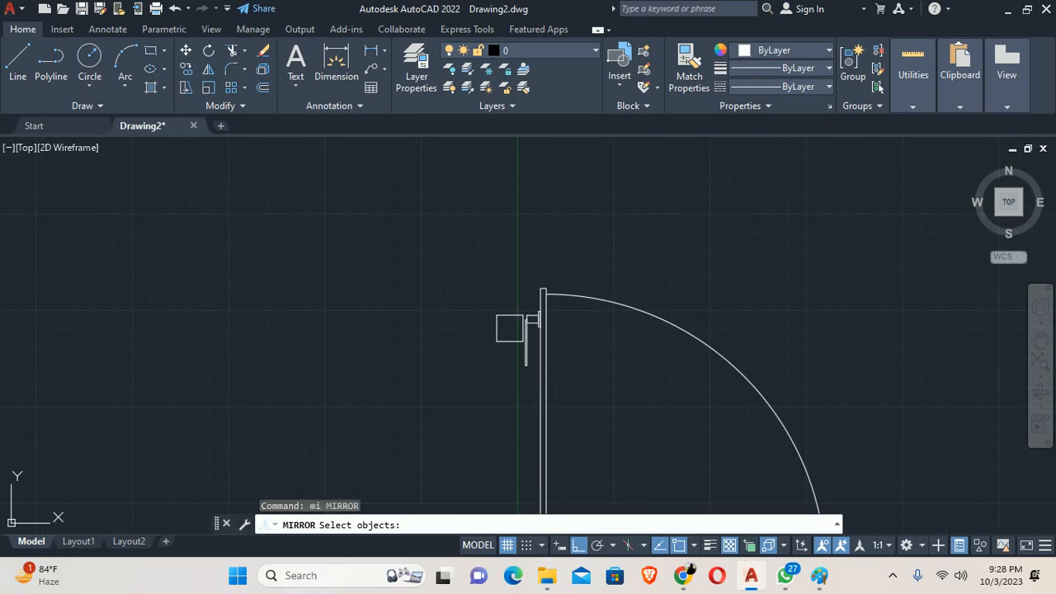
pyautogui.click(501, 314)
pyautogui.click(497, 306)
pyautogui.click(480, 287)
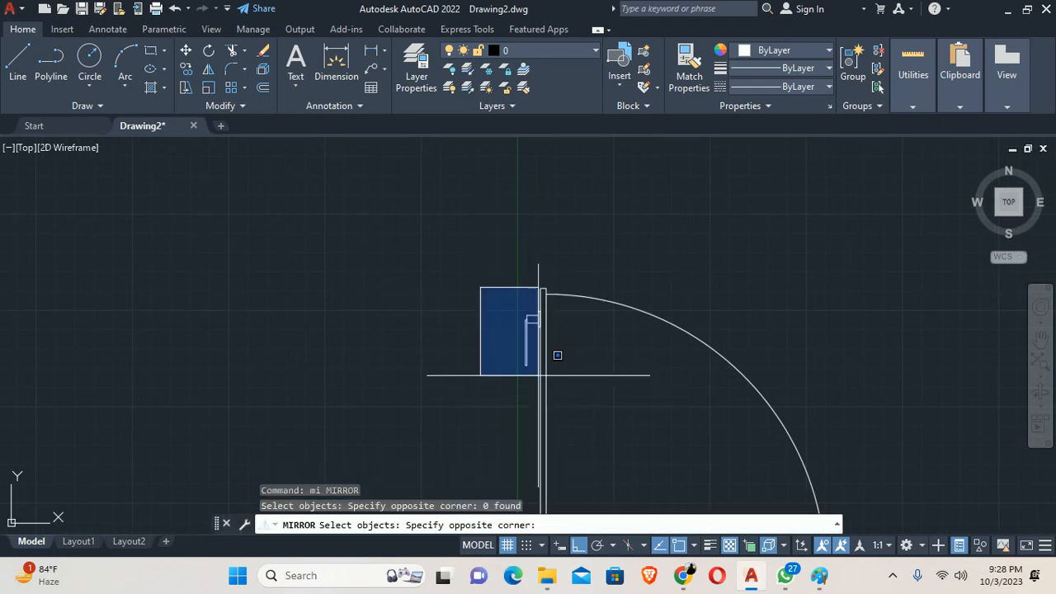
pyautogui.scroll(2, 500, 308)
pyautogui.click(498, 302)
pyautogui.click(486, 285)
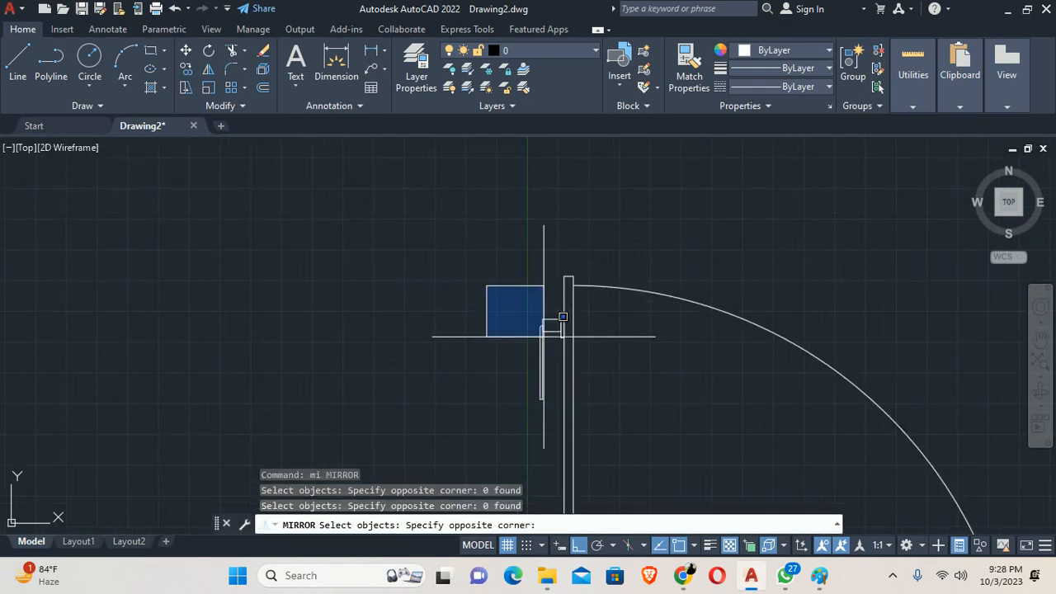
pyautogui.click(613, 375)
pyautogui.scroll(3, 582, 237)
pyautogui.press('Return')
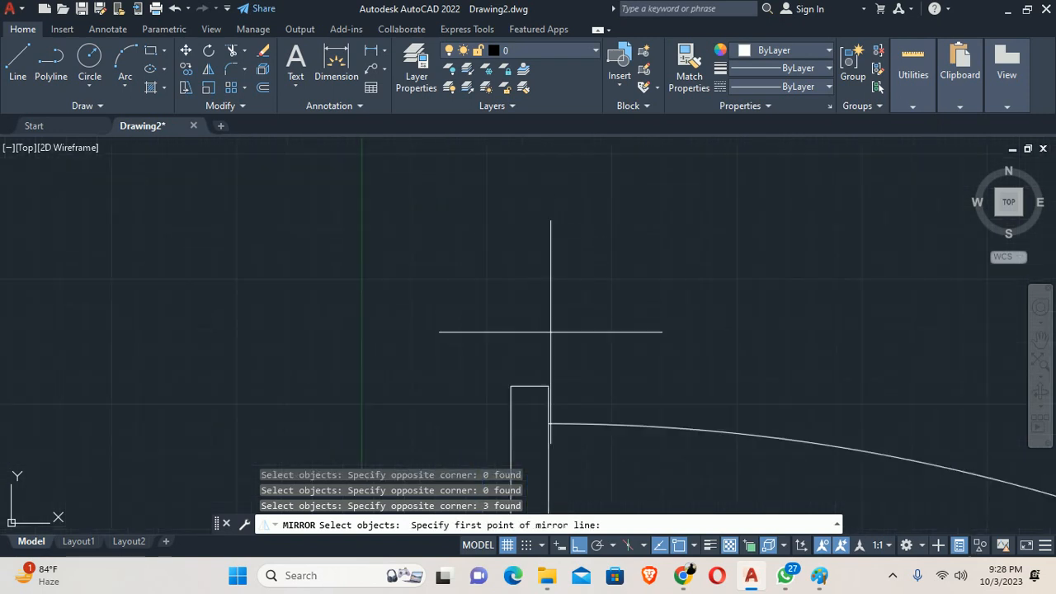
pyautogui.click(530, 386)
pyautogui.click(512, 278)
pyautogui.press('Return')
pyautogui.press('Escape')
pyautogui.scroll(-5, 539, 290)
pyautogui.press('Escape')
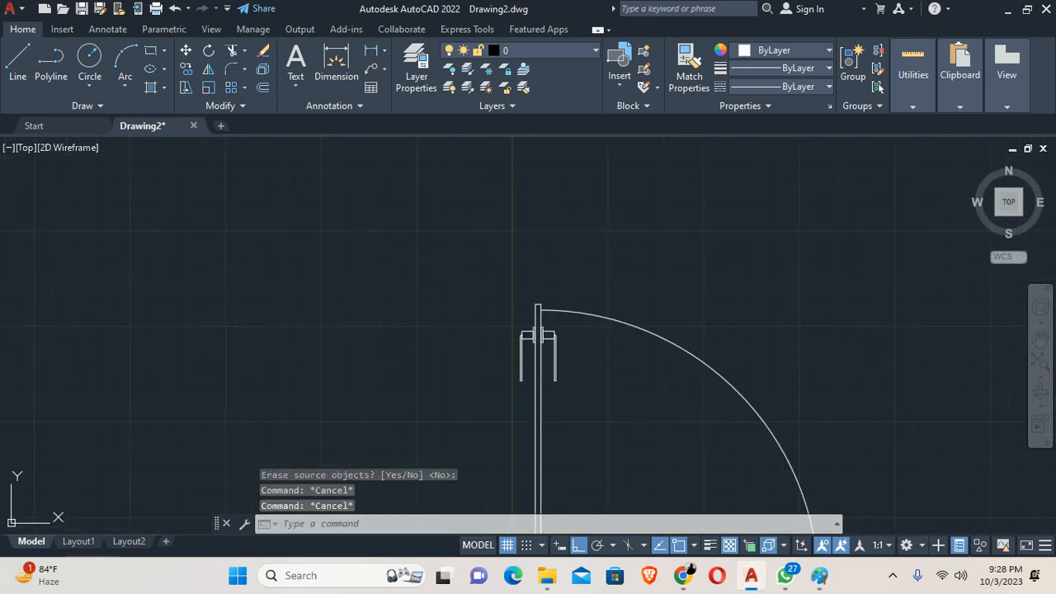
# Begin a block definition named "door" containing the leaf, both handles, the swing arc and both frame profiles
pyautogui.moveTo(577, 355); pyautogui.dragTo(534, 268, button='middle')
pyautogui.scroll(-2, 533, 294)
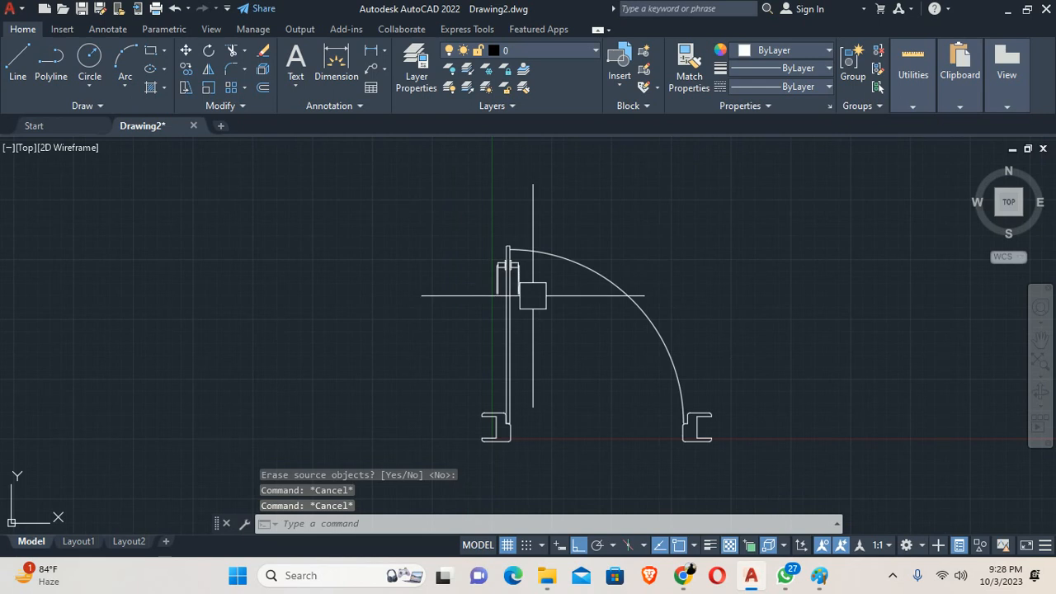
pyautogui.scroll(-2, 575, 331)
pyautogui.moveTo(585, 343); pyautogui.dragTo(581, 348, button='middle')
pyautogui.scroll(2, 498, 321)
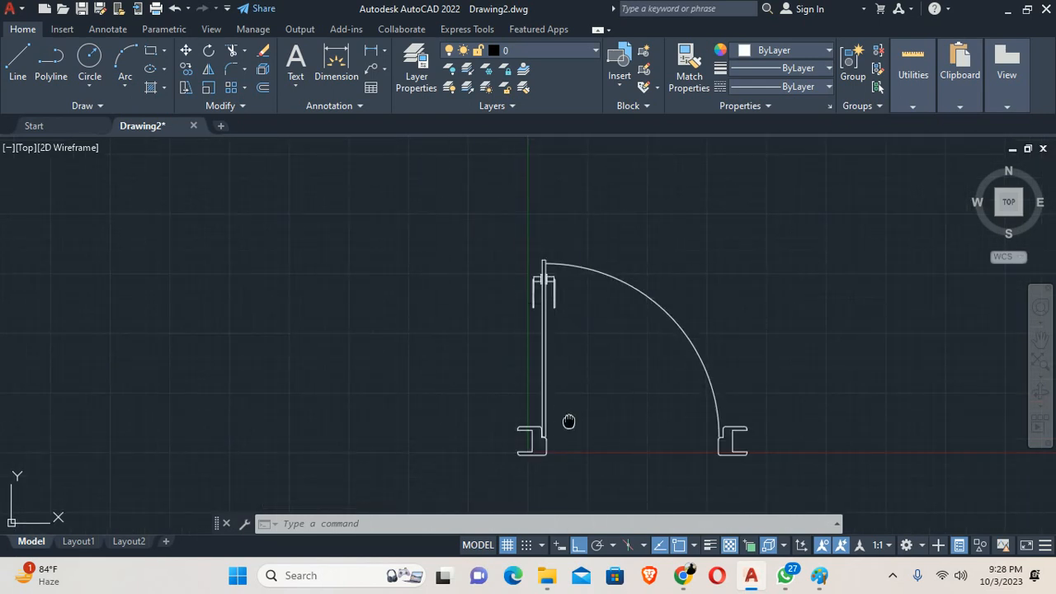
pyautogui.moveTo(568, 421); pyautogui.dragTo(537, 348, button='middle')
pyautogui.write('b')
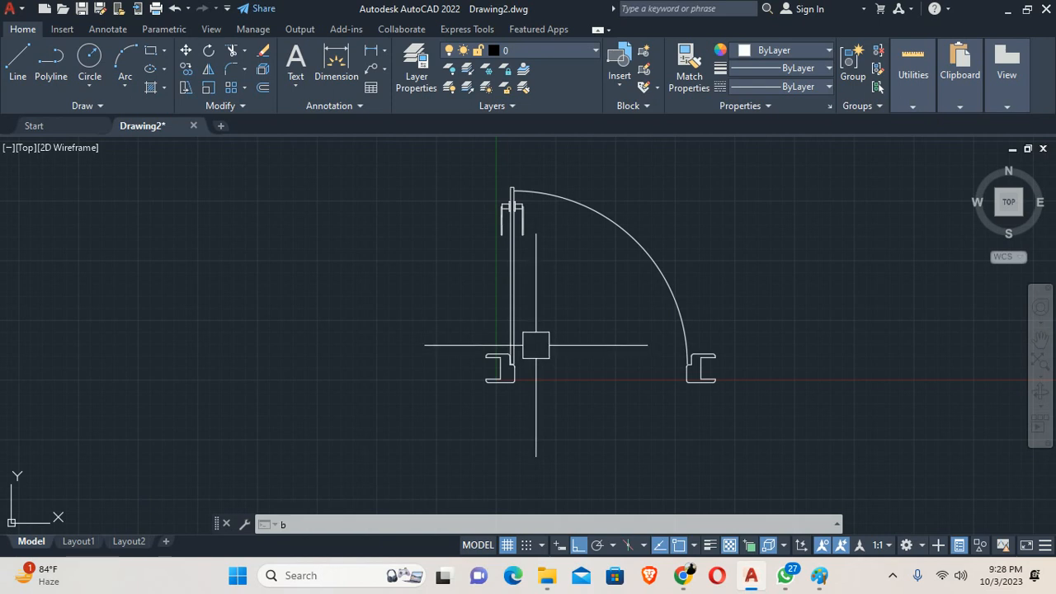
pyautogui.press('Return')
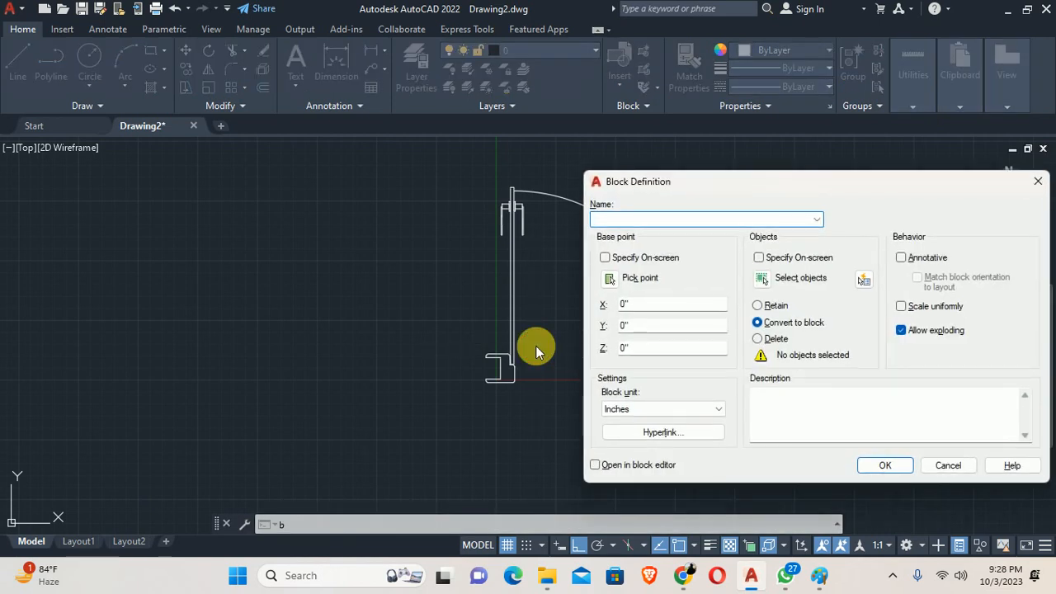
pyautogui.write('door')
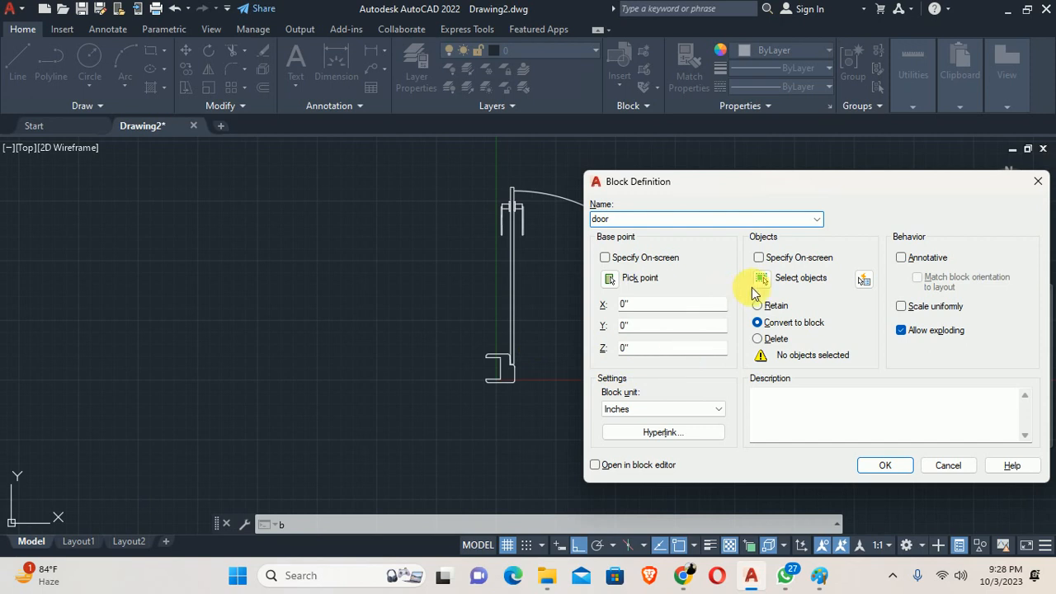
pyautogui.click(759, 278)
pyautogui.click(830, 466)
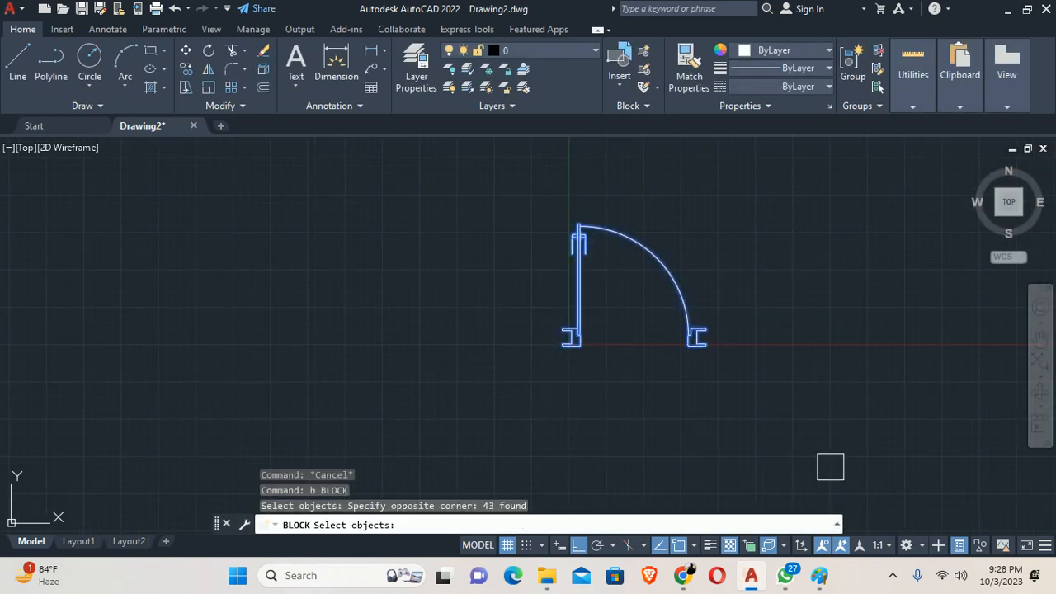
pyautogui.press('Return')
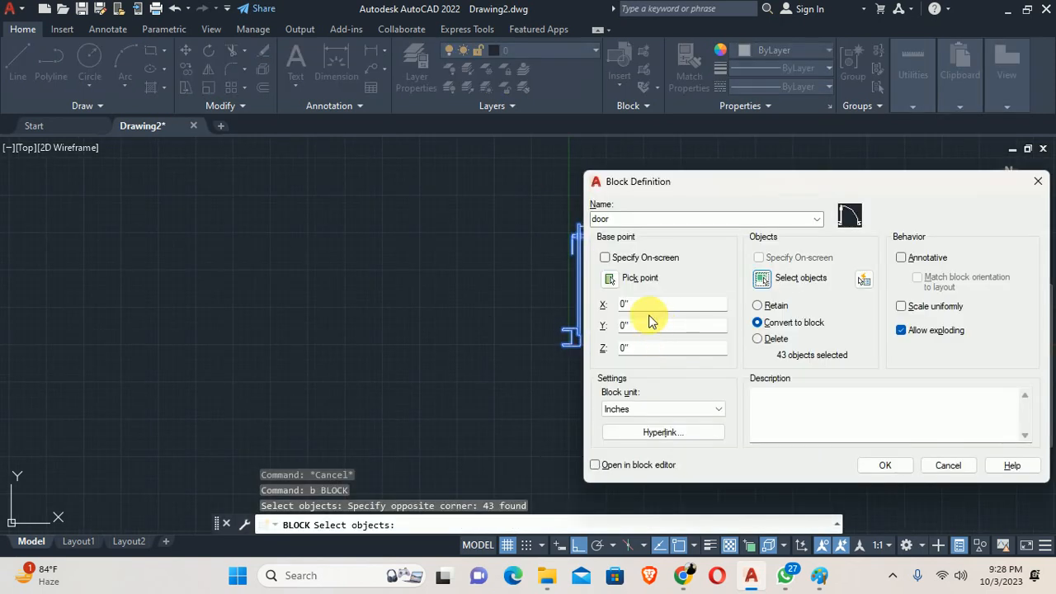
# Set the block's base point at the left frame profile's inner lower corner and create the block
pyautogui.click(610, 281)
pyautogui.scroll(5, 577, 353)
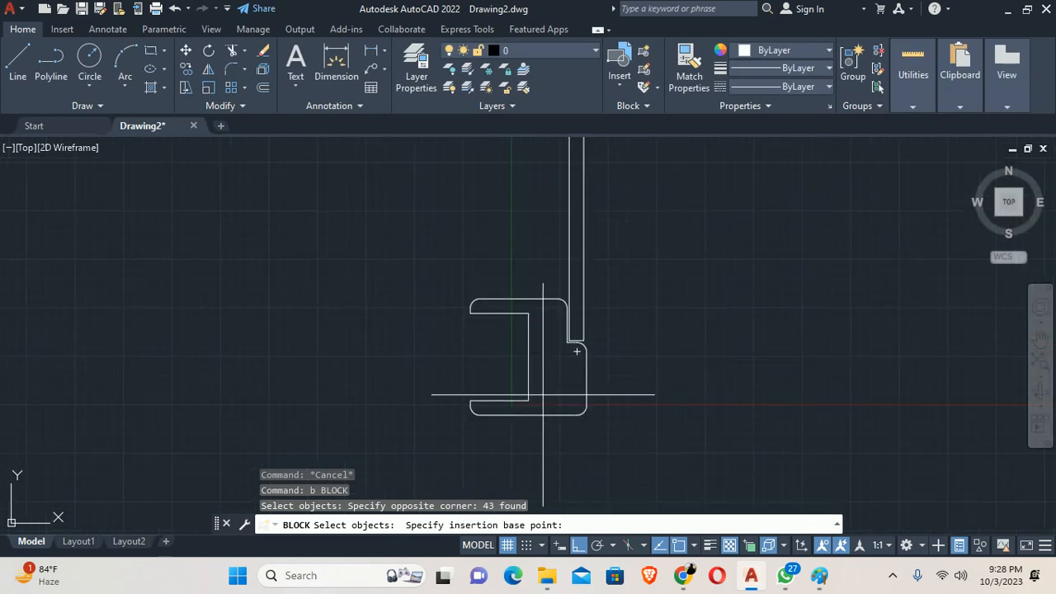
pyautogui.click(528, 406)
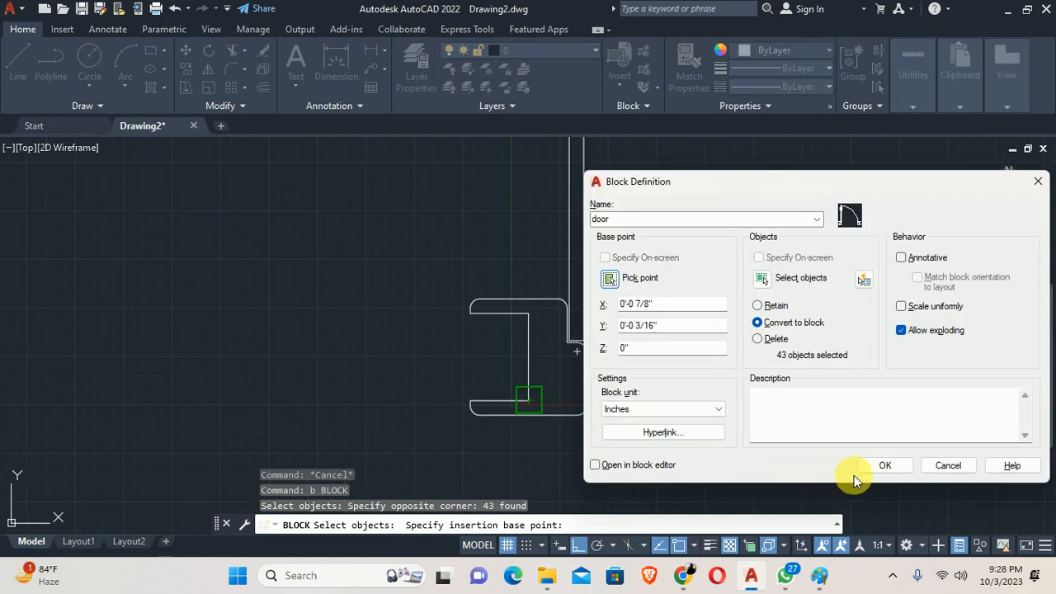
pyautogui.click(882, 465)
pyautogui.scroll(-3, 589, 334)
# Select the door to check that it behaves as a single block, leaving it deselected
pyautogui.click(589, 341)
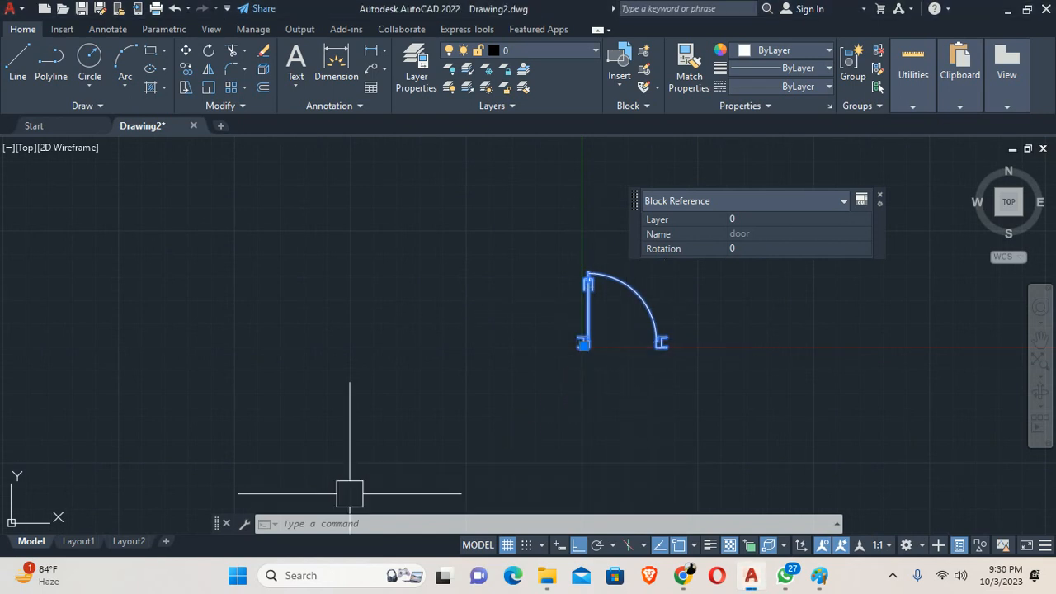
pyautogui.press('Escape')
pyautogui.press('Escape')
pyautogui.scroll(4, 635, 323)
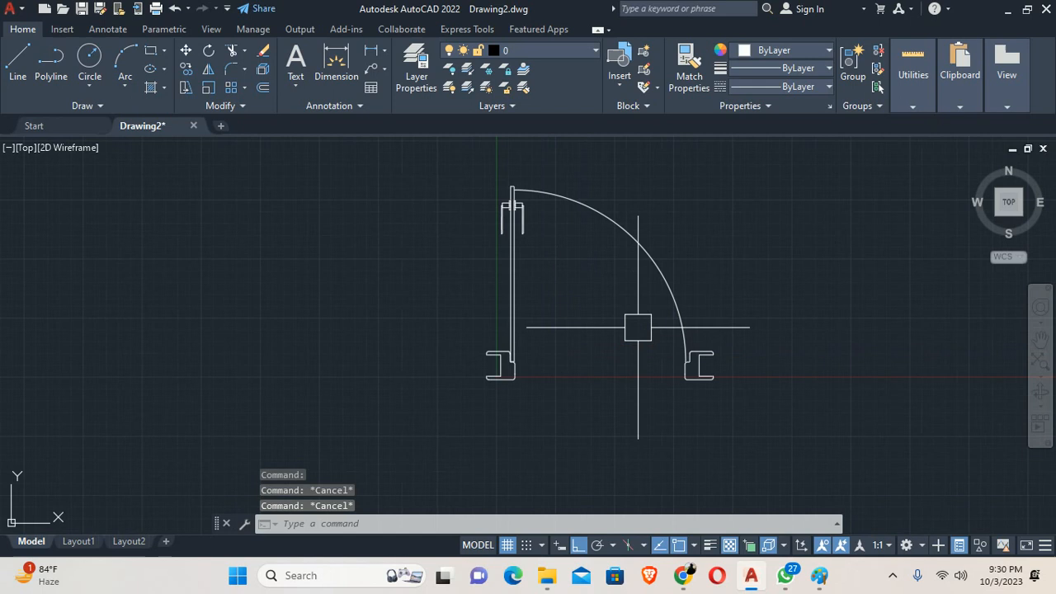
pyautogui.click(504, 242)
pyautogui.scroll(-2, 504, 247)
pyautogui.moveTo(507, 300); pyautogui.dragTo(412, 299, button='middle')
pyautogui.press('Escape')
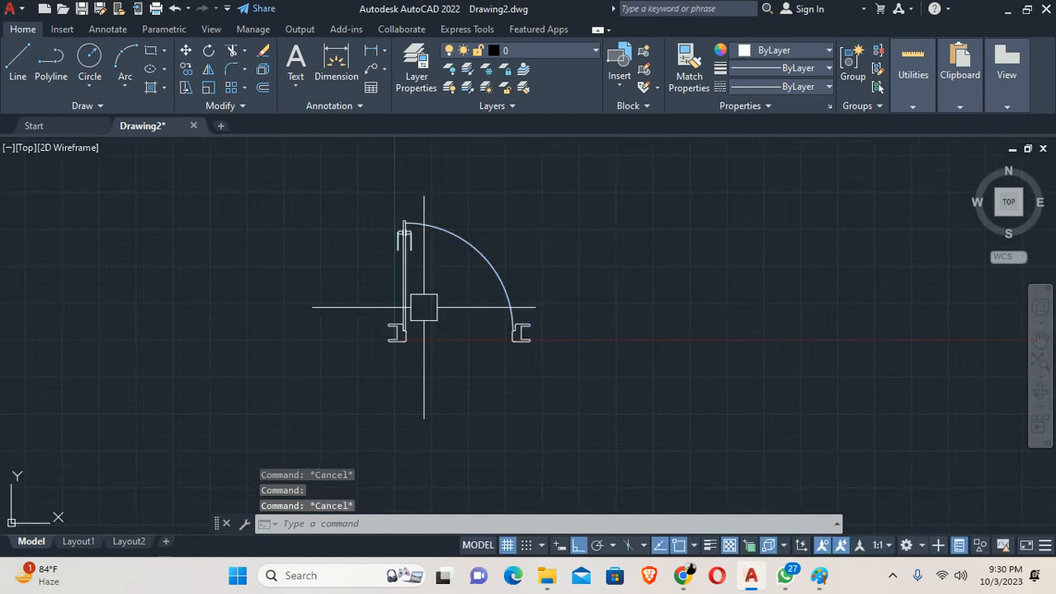
pyautogui.press('Escape')
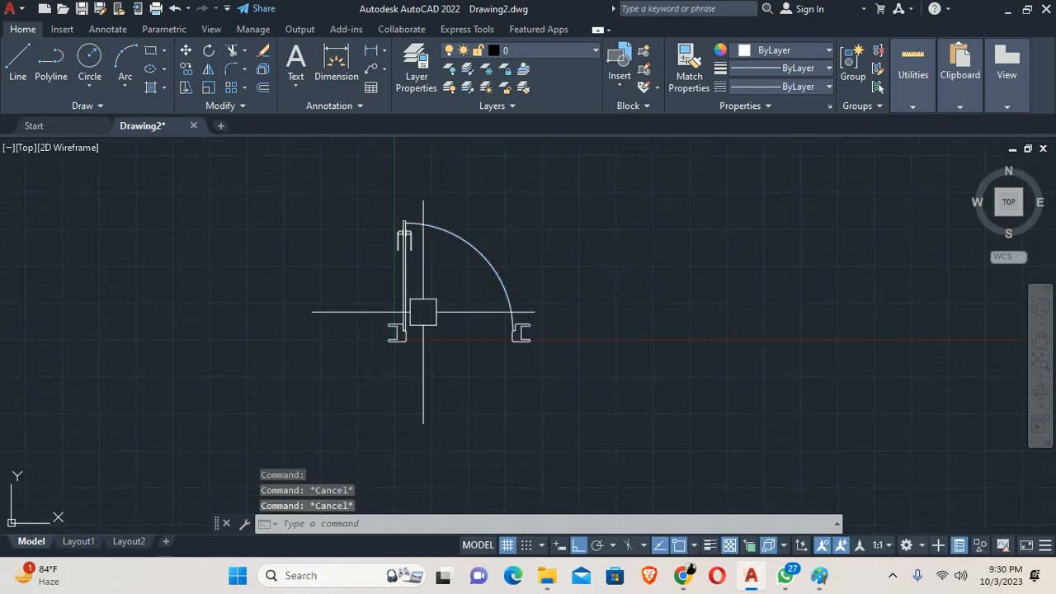
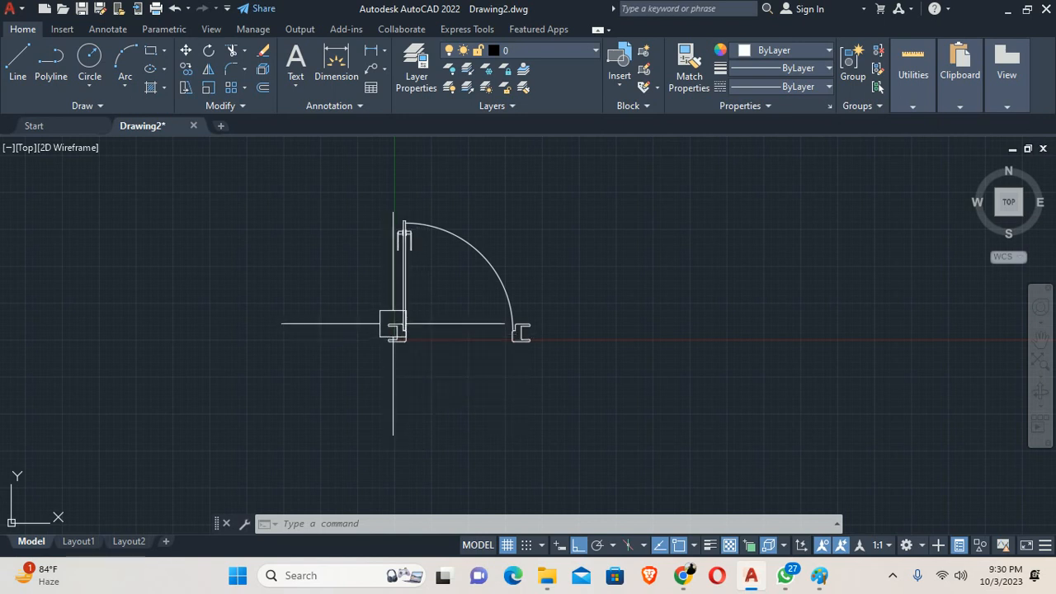
# Open the "door" block definition for editing in the Block Editor
pyautogui.click(393, 324)
pyautogui.write('be')
pyautogui.press('Return')
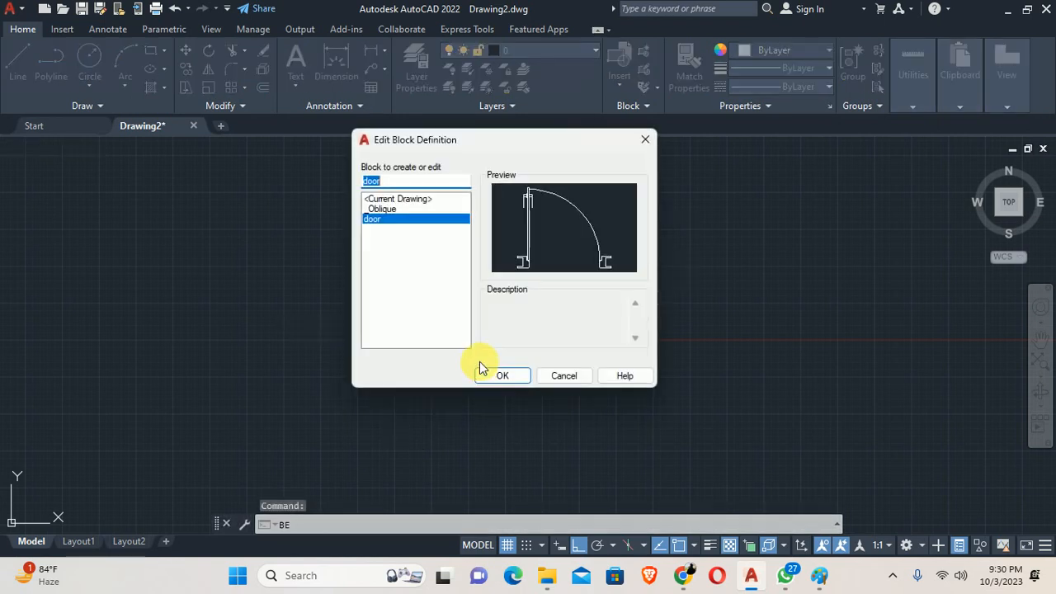
pyautogui.click(500, 375)
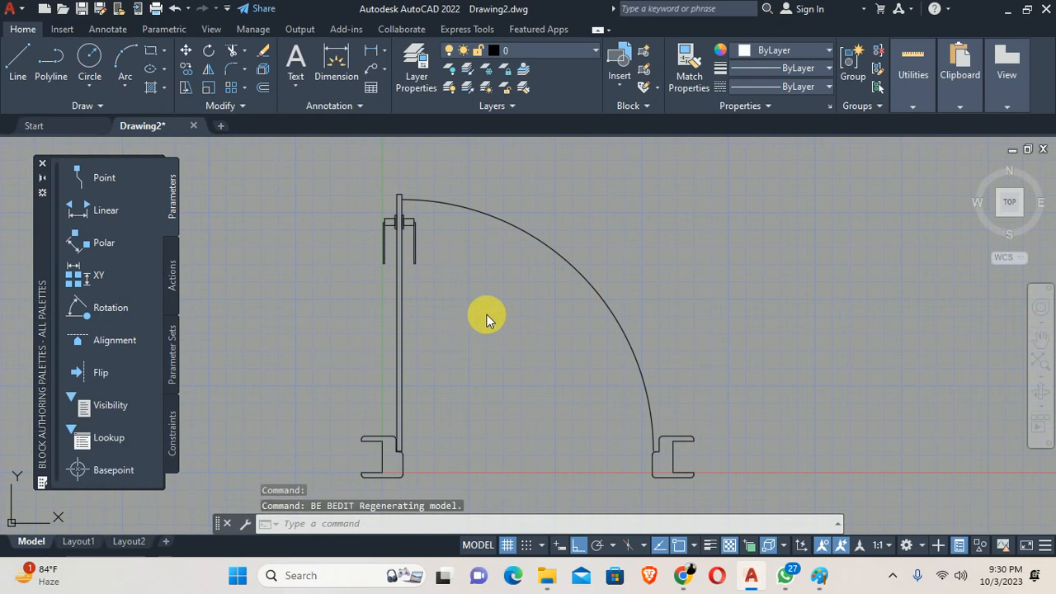
# Check the linetypes available for the door's swing arc
pyautogui.click(592, 264)
pyautogui.click(563, 257)
pyautogui.click(742, 230)
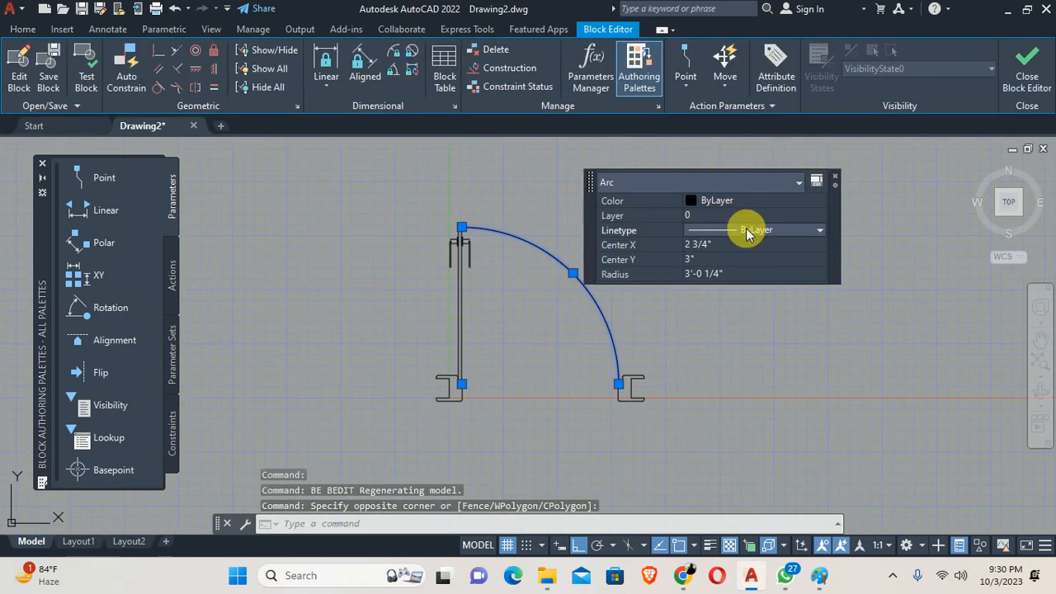
pyautogui.click(746, 233)
pyautogui.press('Escape')
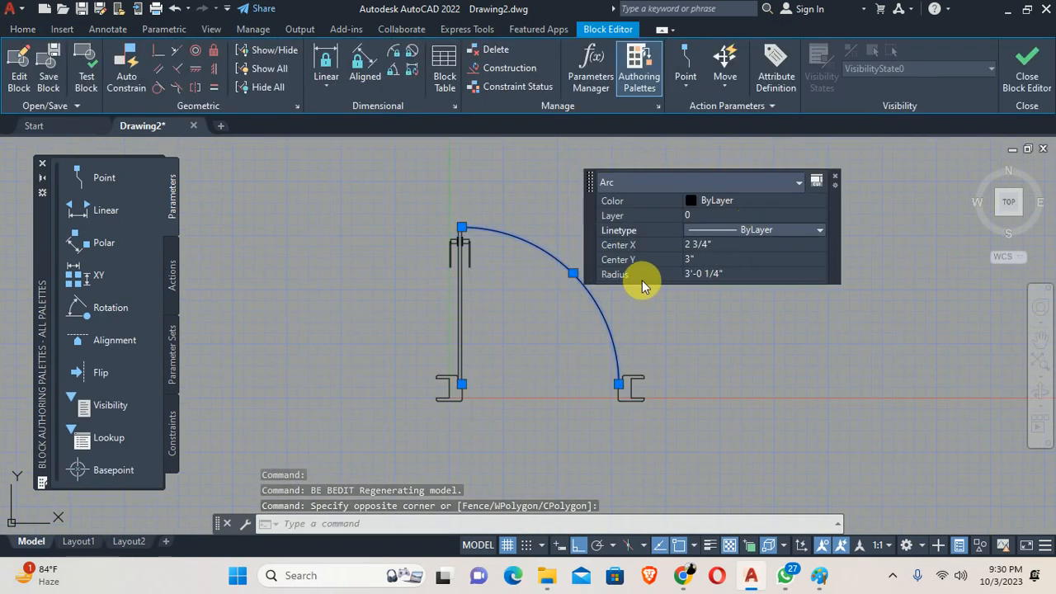
pyautogui.press('Escape')
pyautogui.press('Escape')
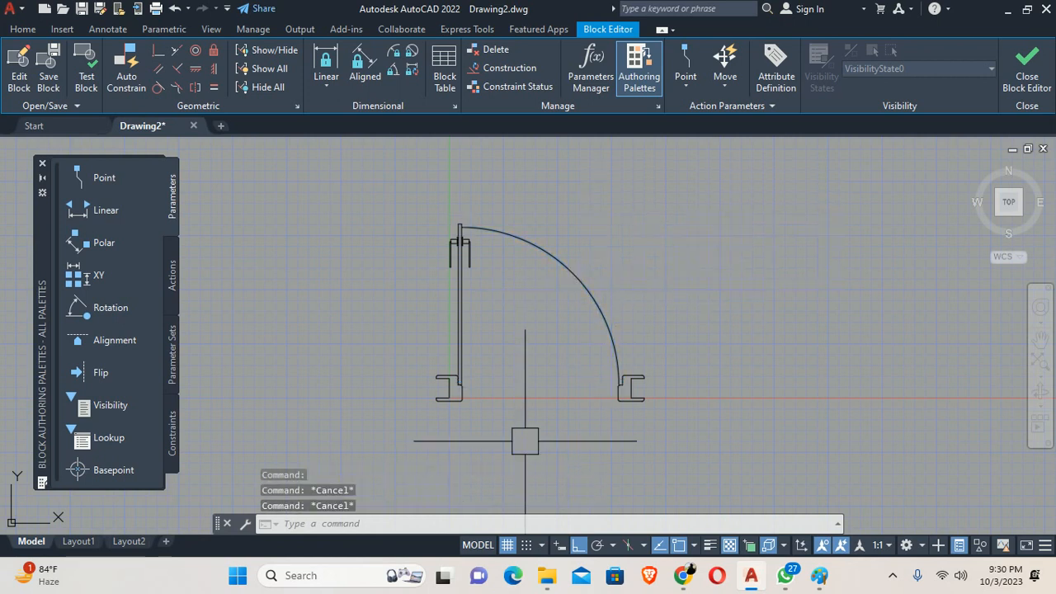
# Load the HIDDEN linetype from acad.lin into the drawing
pyautogui.write('lt')
pyautogui.press('Return')
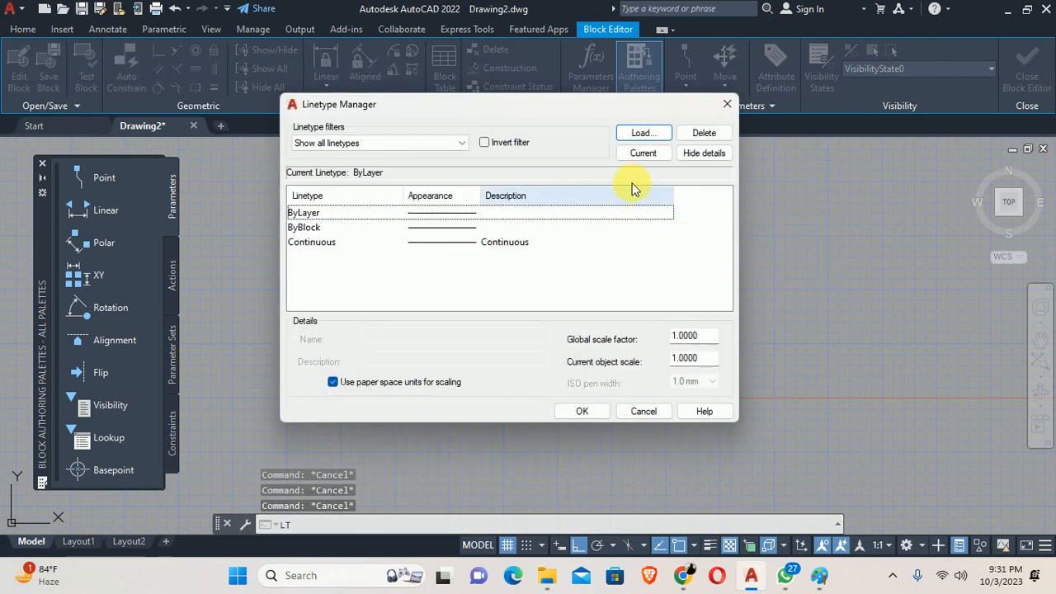
pyautogui.click(636, 133)
pyautogui.scroll(-6, 412, 248)
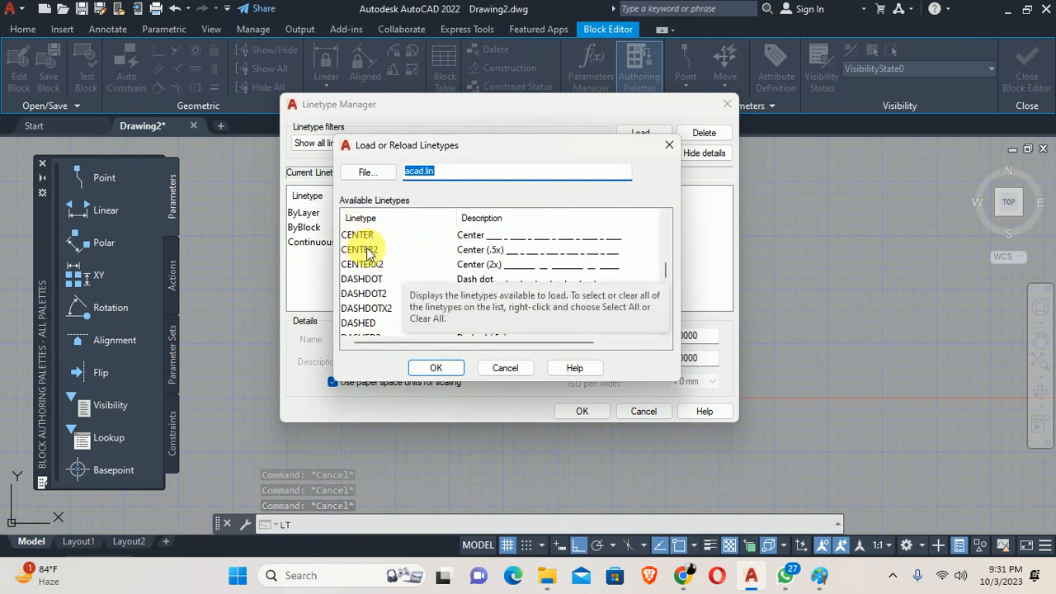
pyautogui.scroll(-3, 368, 253)
pyautogui.scroll(-1, 361, 297)
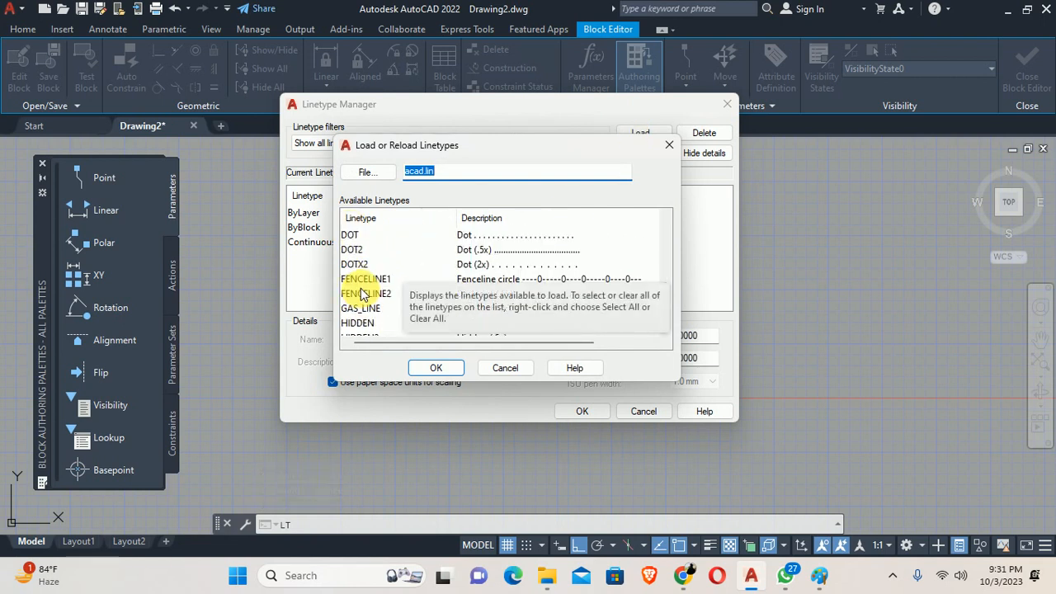
pyautogui.click(357, 323)
pyautogui.click(436, 367)
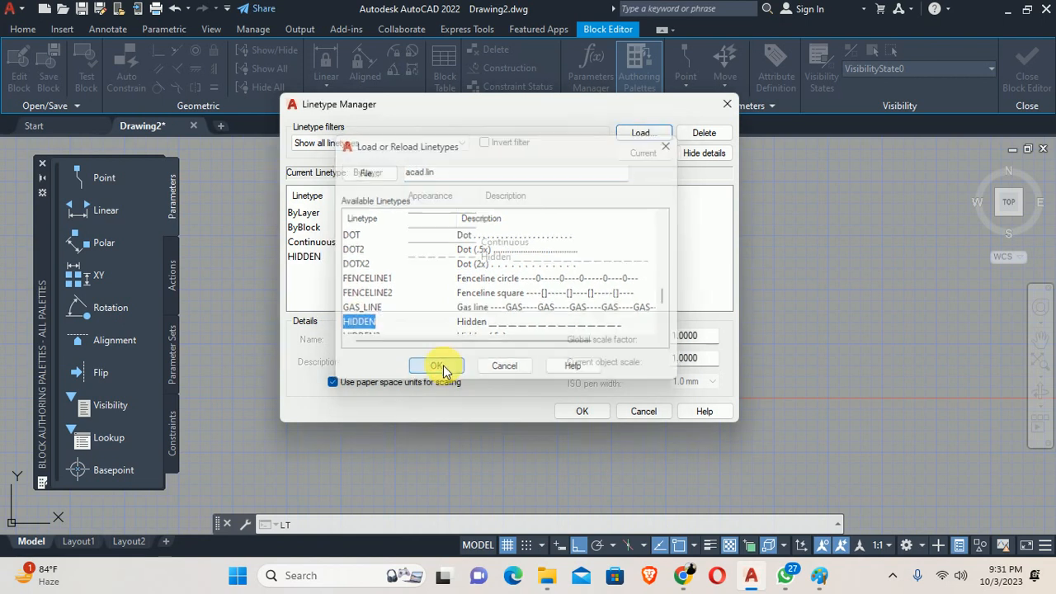
# Close the linetype manager and assign the HIDDEN linetype to the door's swing arc
pyautogui.click(473, 261)
pyautogui.press('Escape')
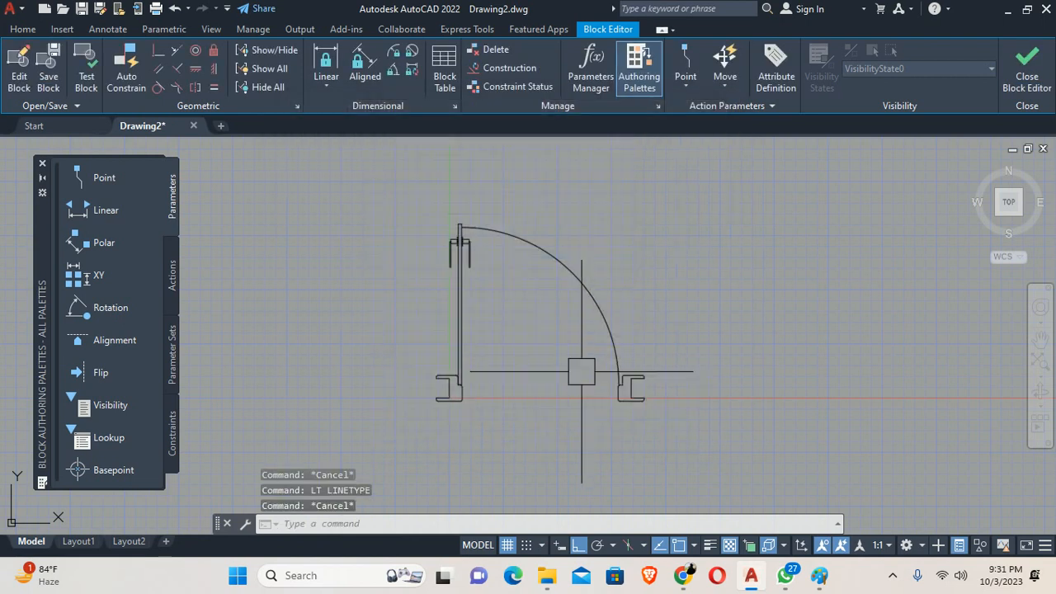
pyautogui.click(598, 305)
pyautogui.click(801, 216)
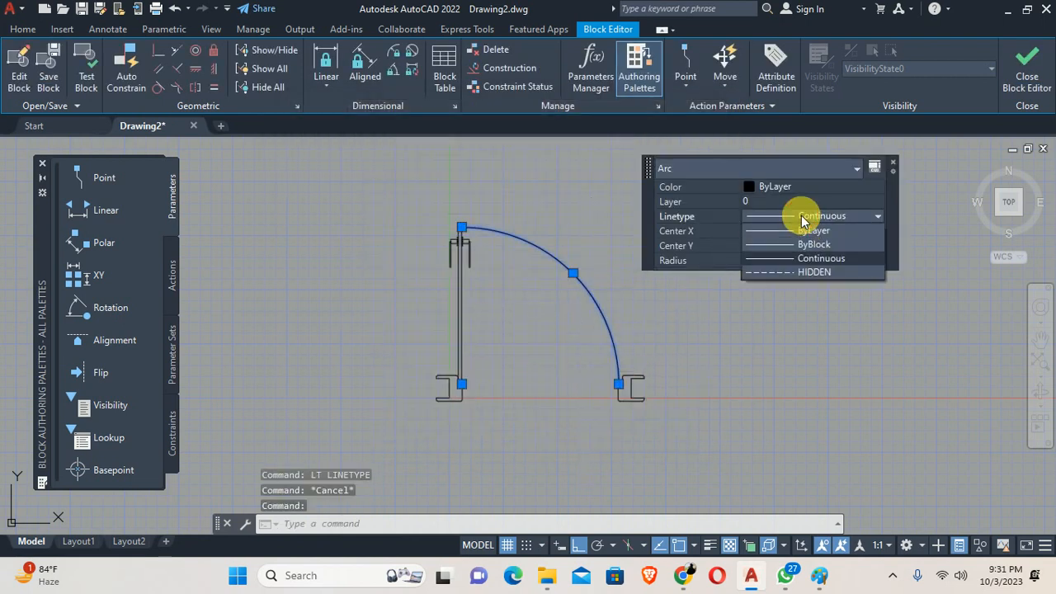
pyautogui.click(770, 272)
pyautogui.press('Escape')
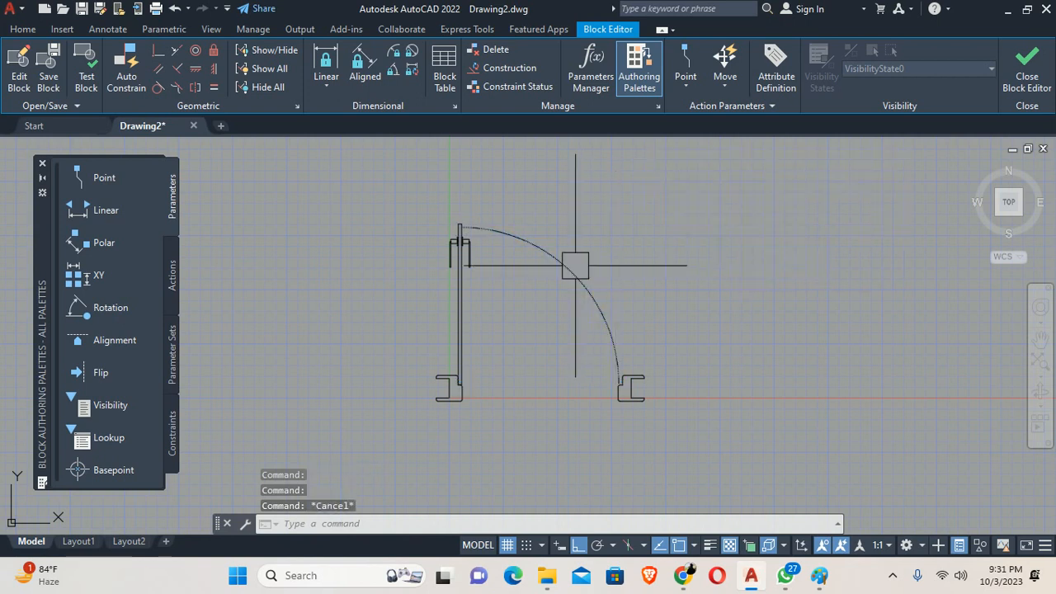
pyautogui.press('Escape')
# Set the global linetype scale factor to 10
pyautogui.scroll(4, 573, 259)
pyautogui.scroll(-6, 573, 272)
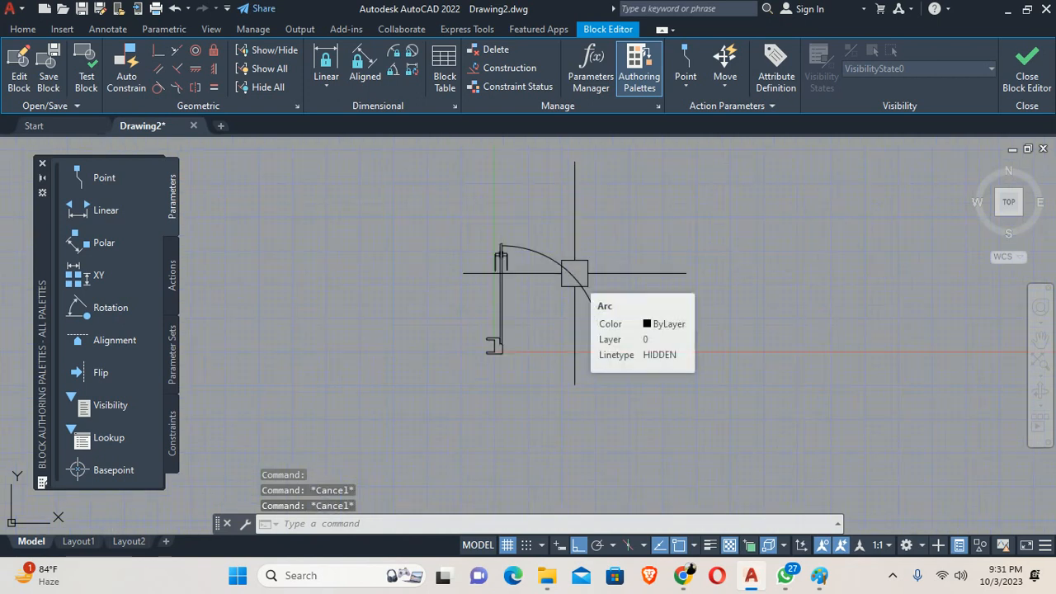
pyautogui.write('lts')
pyautogui.press('Return')
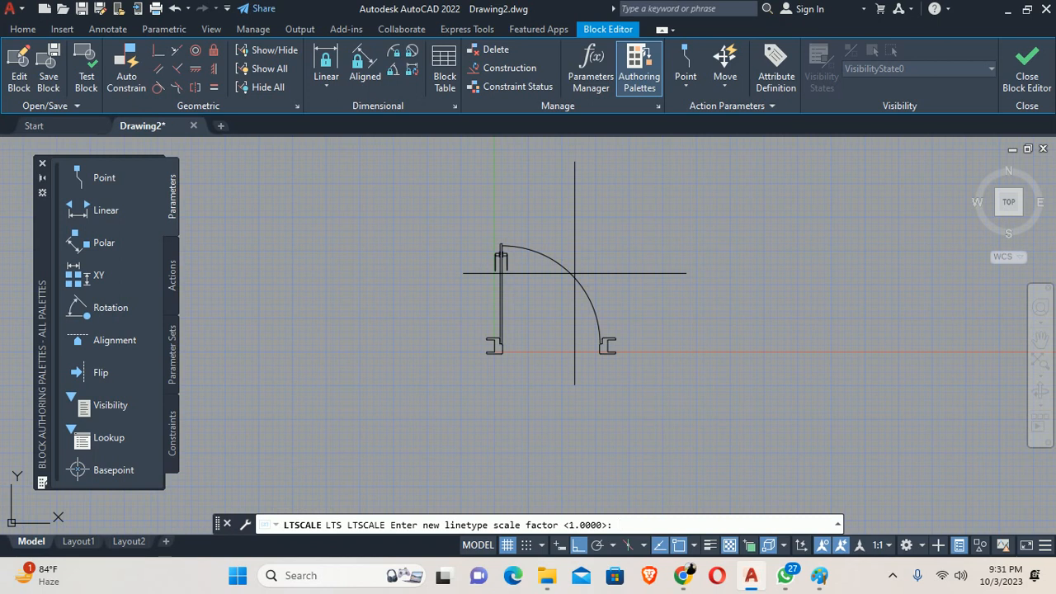
pyautogui.write('10')
pyautogui.press('Return')
pyautogui.press('Escape')
pyautogui.press('Escape')
pyautogui.scroll(5, 575, 273)
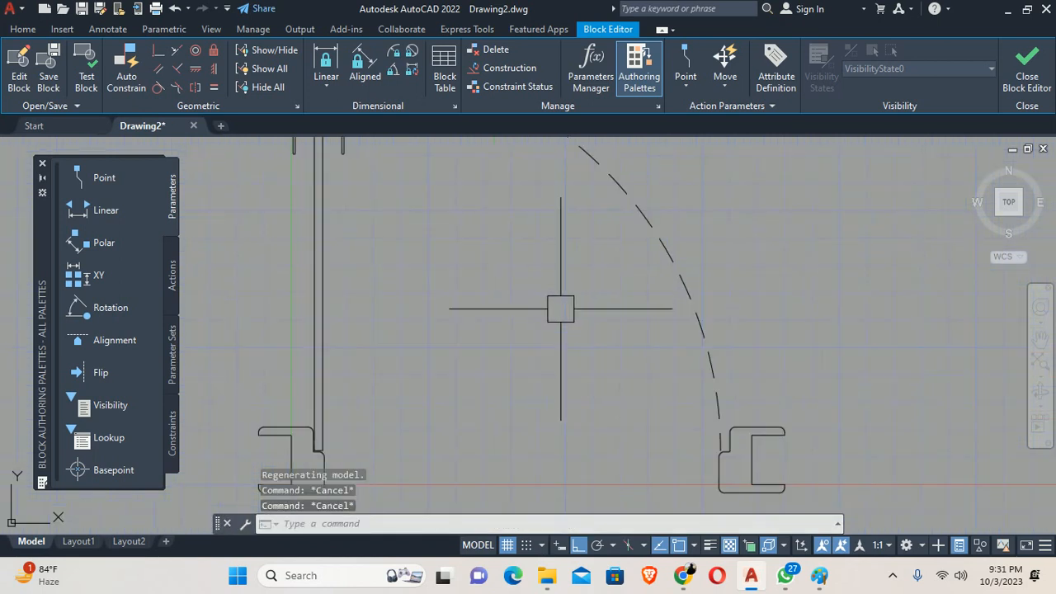
pyautogui.scroll(-4, 561, 306)
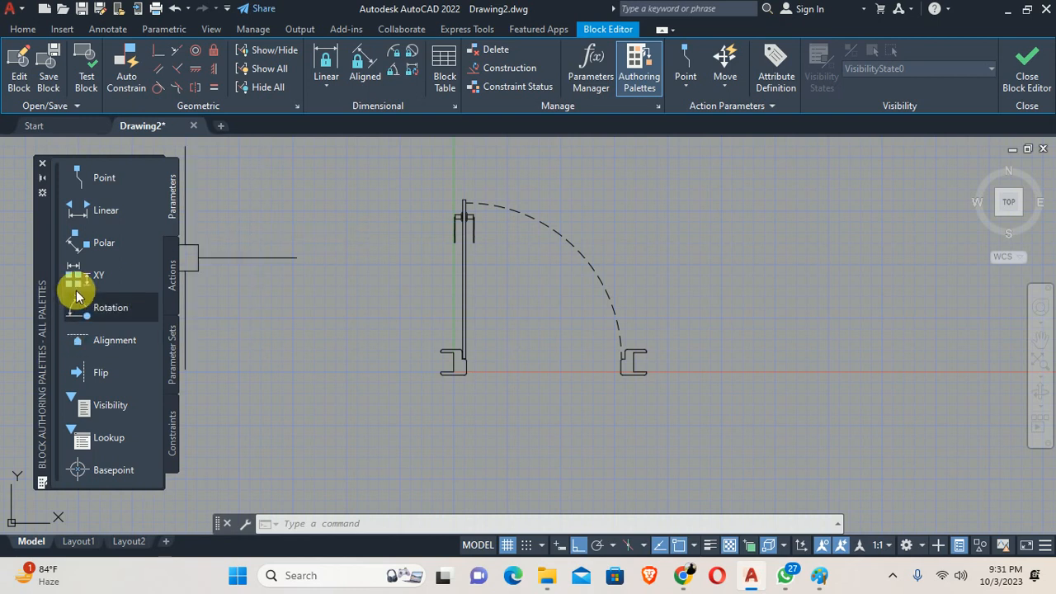
# Start a Flip parameter with its reflection line's base point midway between the inner faces of the two door jambs
pyautogui.click(93, 373)
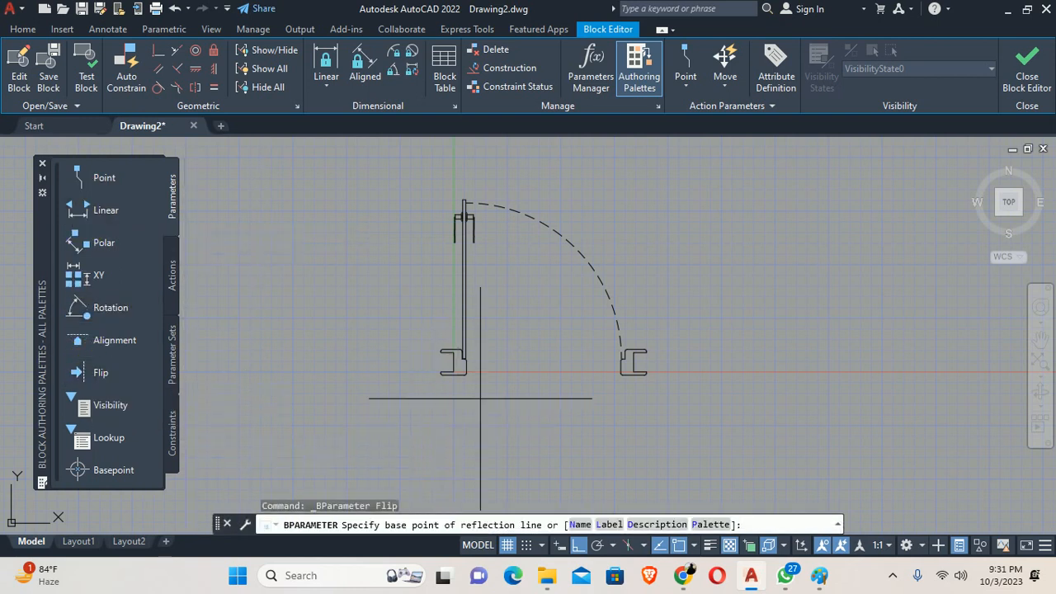
pyautogui.scroll(2, 589, 380)
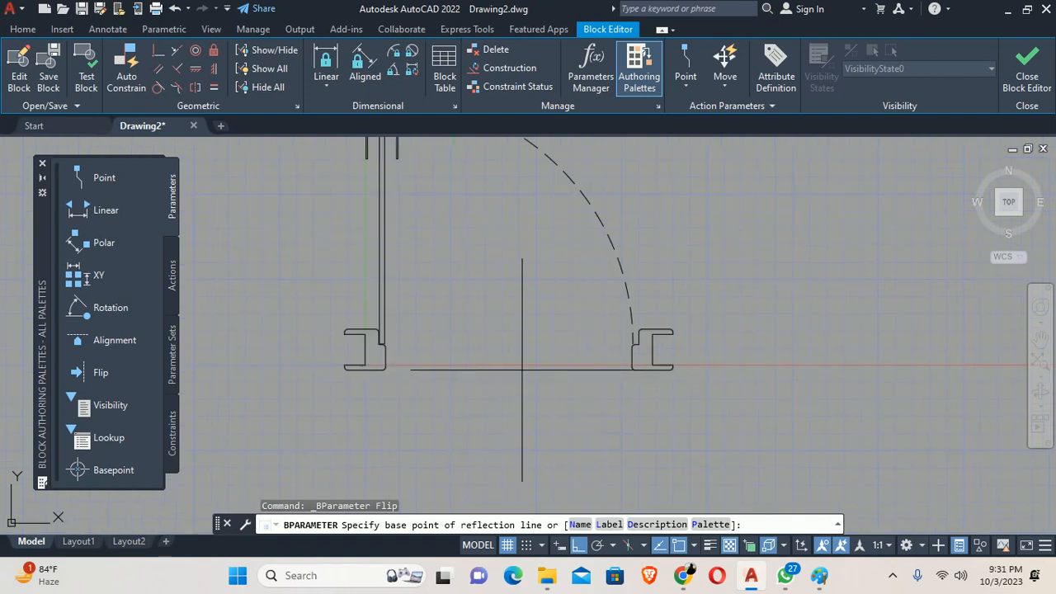
pyautogui.write('mtp')
pyautogui.press('Return')
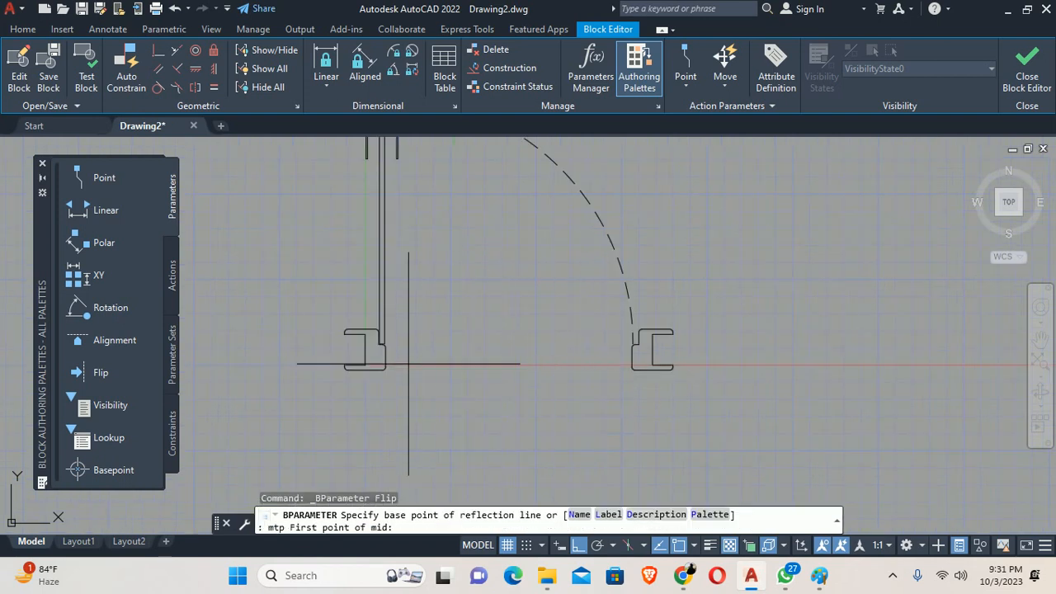
pyautogui.scroll(3, 393, 360)
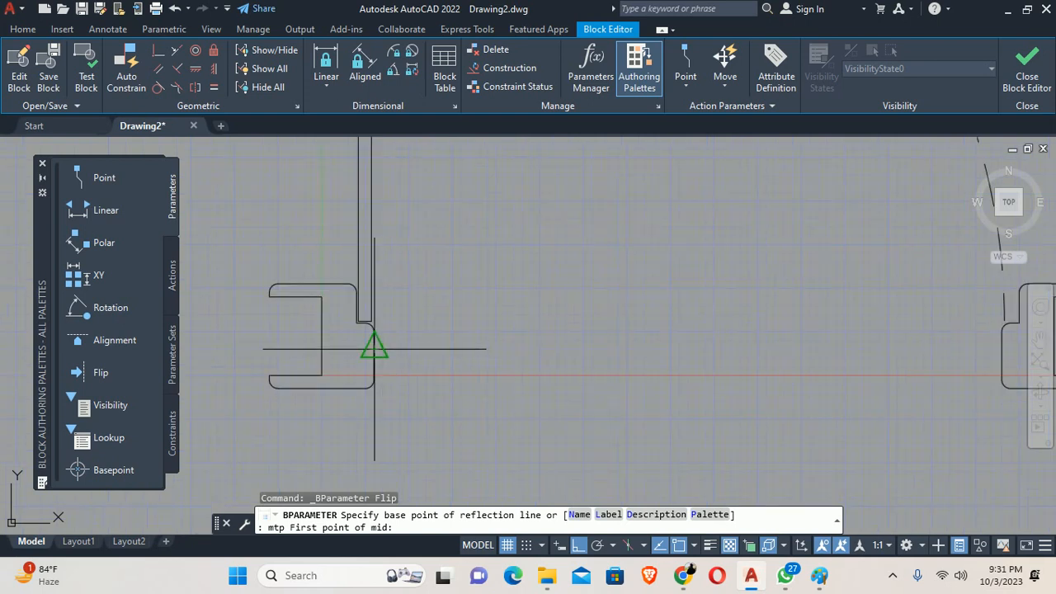
pyautogui.click(375, 349)
pyautogui.scroll(-3, 593, 371)
pyautogui.moveTo(726, 363); pyautogui.dragTo(623, 357, button='middle')
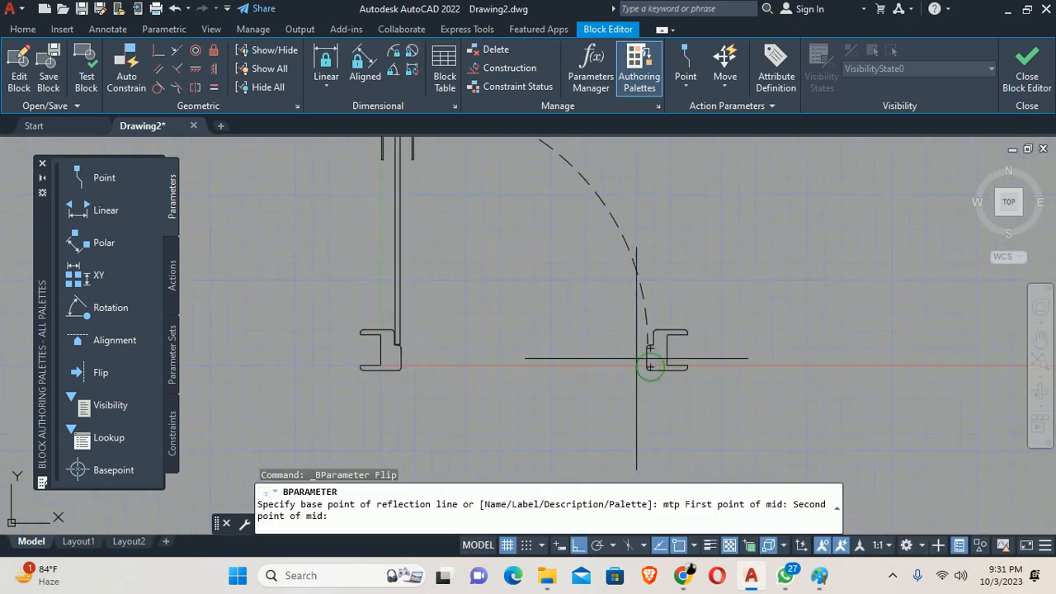
pyautogui.scroll(4, 650, 365)
pyautogui.click(655, 349)
# End the flip reflection line vertically above the door and place the parameter label beside the top of the swing arc
pyautogui.scroll(-6, 655, 349)
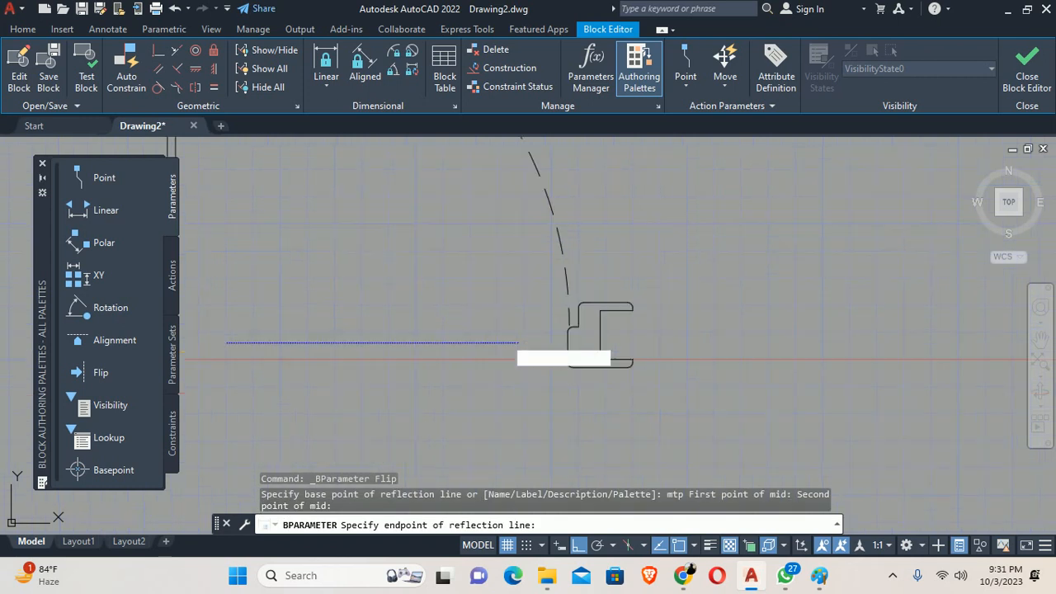
pyautogui.moveTo(493, 278); pyautogui.dragTo(497, 305, button='middle')
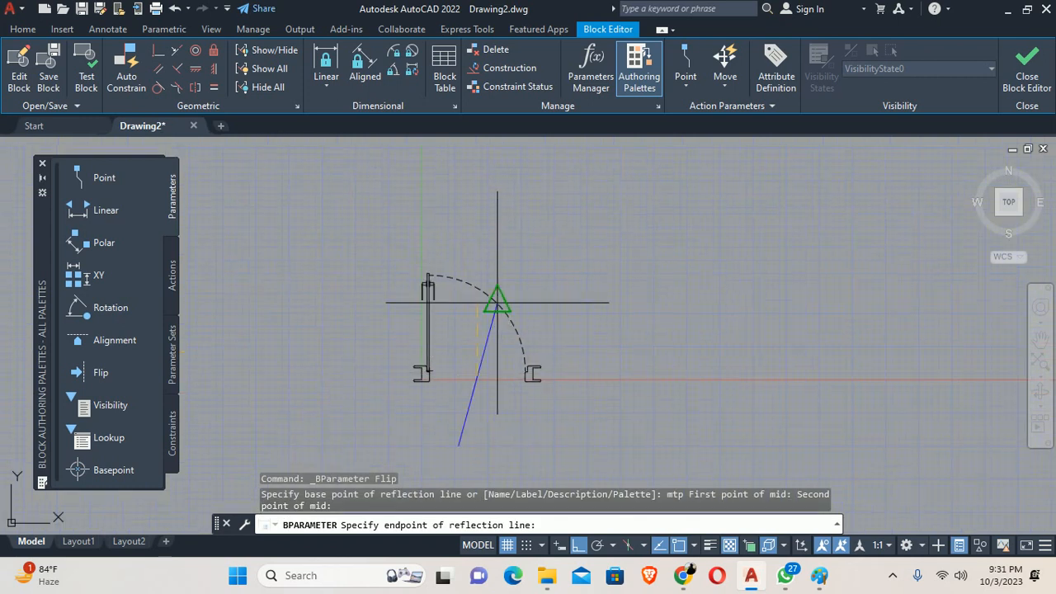
pyautogui.click(509, 245)
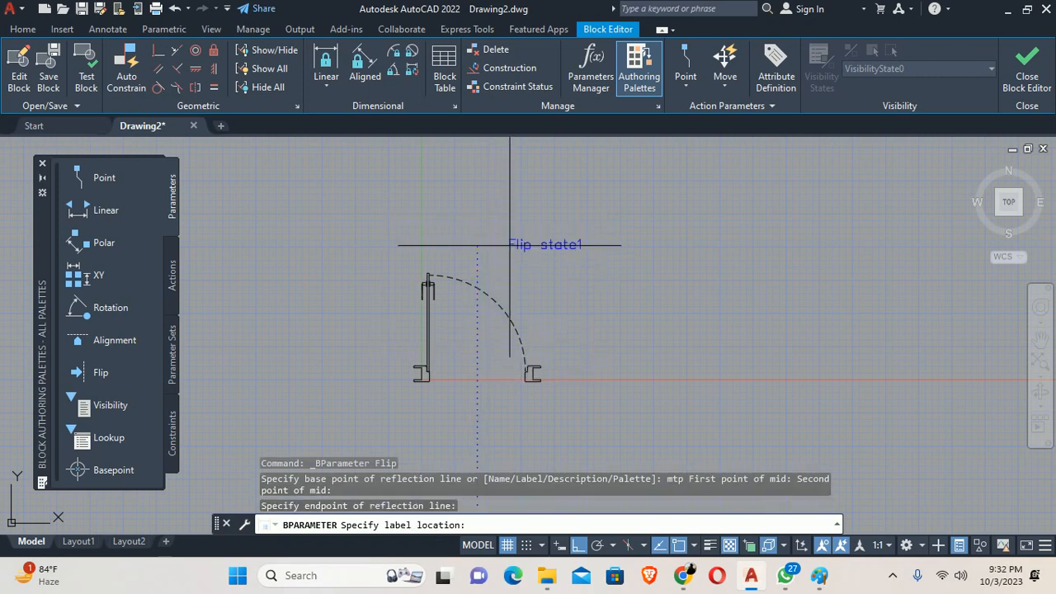
pyautogui.click(507, 272)
pyautogui.moveTo(534, 293); pyautogui.dragTo(565, 260, button='middle')
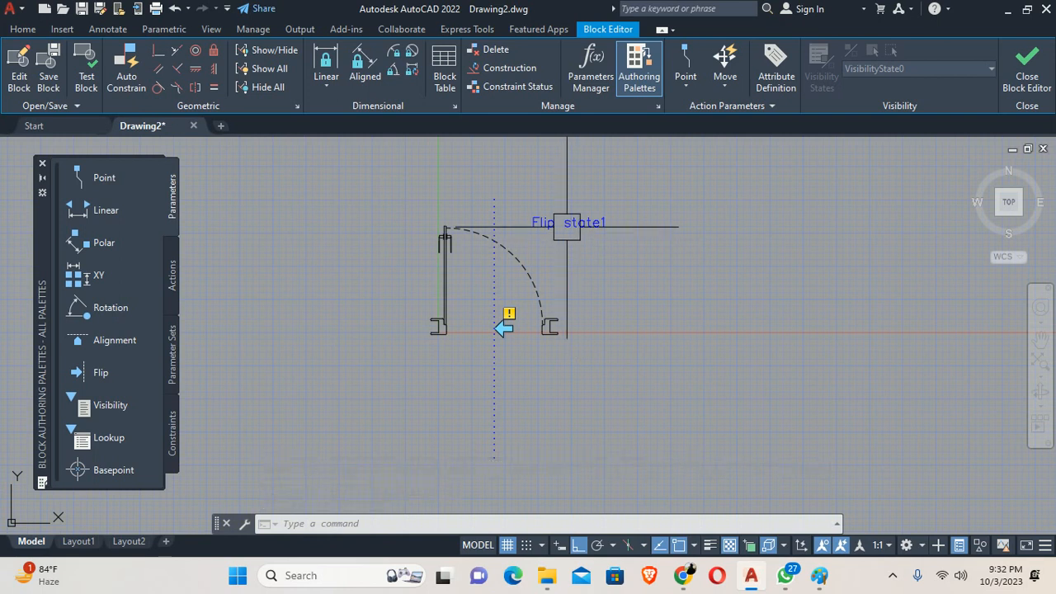
# Add a flip action to the flip parameter, selecting the swing arc, door leaf with its bottom edge, and handles, but not the jambs
pyautogui.doubleClick(567, 227)
pyautogui.click(567, 247)
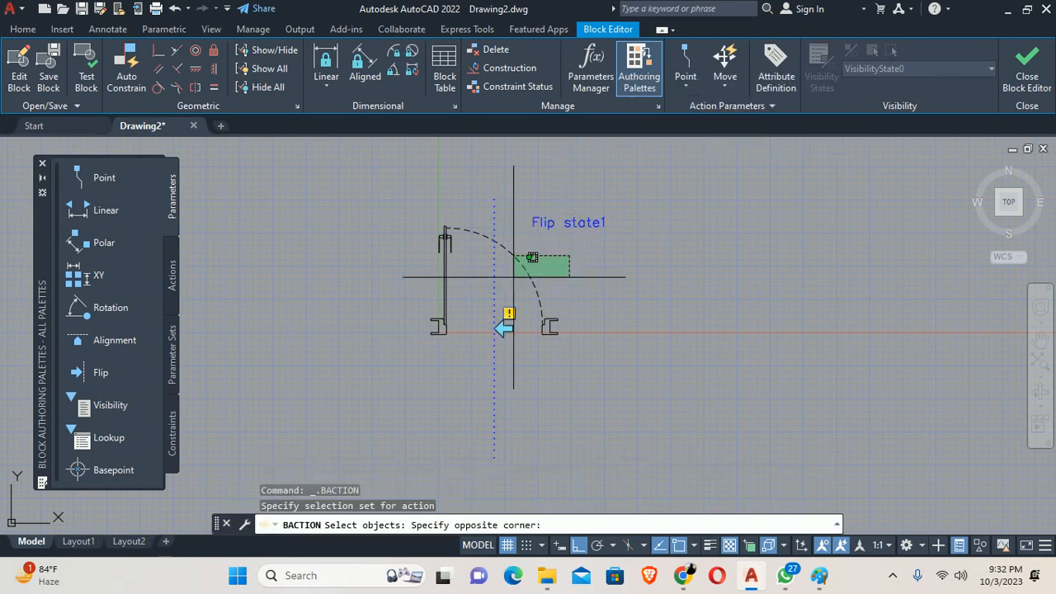
pyautogui.click(507, 274)
pyautogui.scroll(2, 486, 273)
pyautogui.click(459, 283)
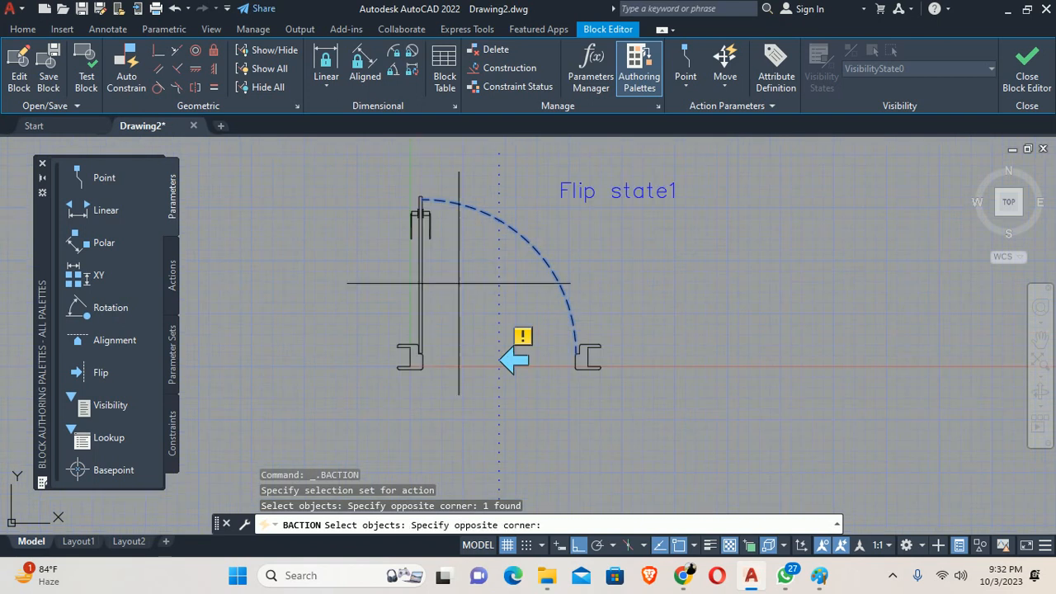
pyautogui.click(379, 191)
pyautogui.scroll(5, 429, 304)
pyautogui.scroll(3, 428, 304)
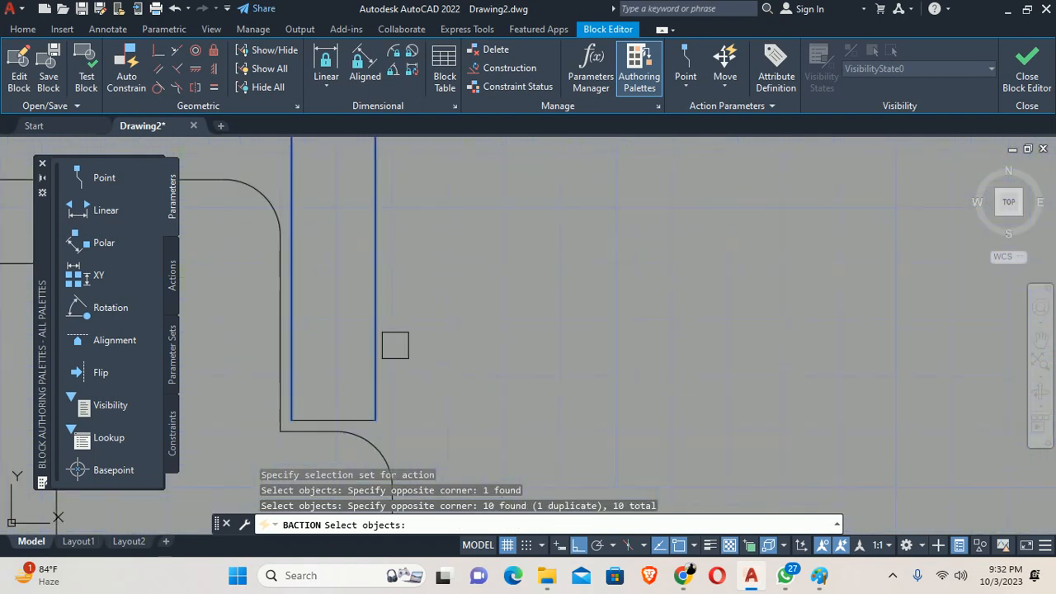
pyautogui.click(466, 259)
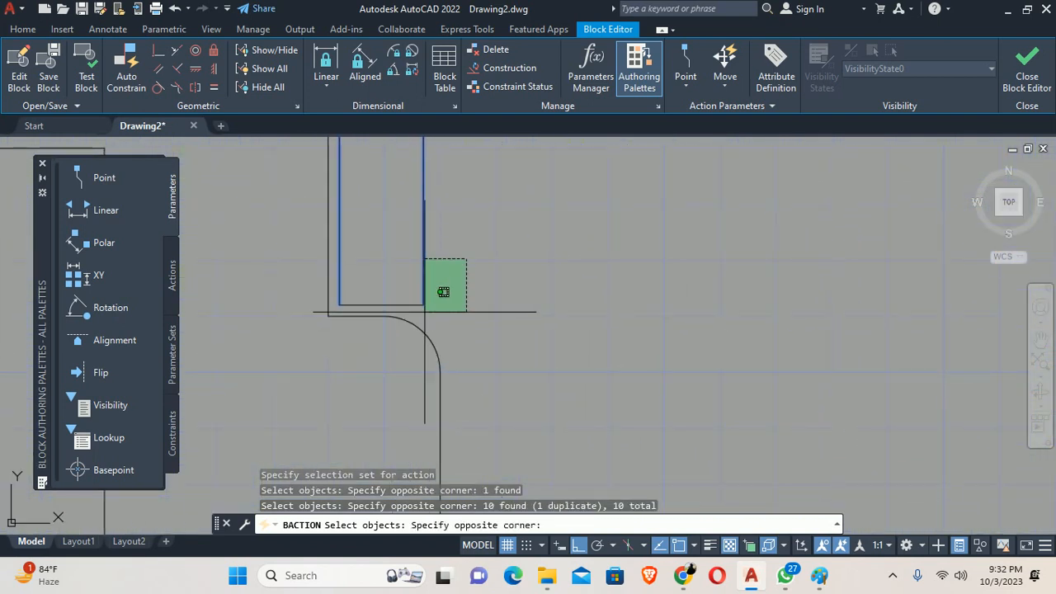
pyautogui.click(438, 290)
pyautogui.scroll(-4, 455, 266)
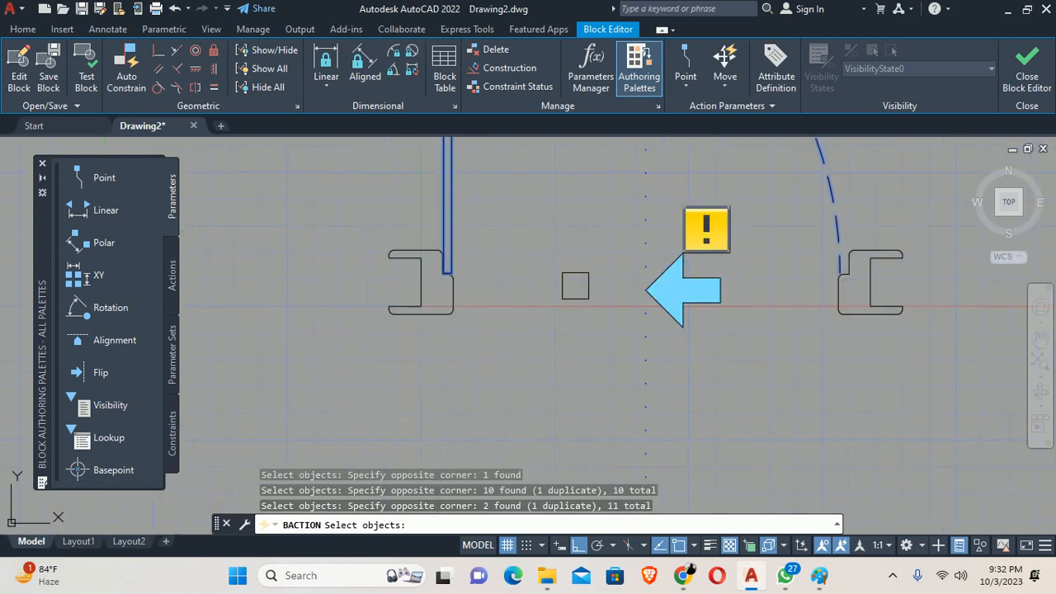
pyautogui.scroll(-6, 619, 302)
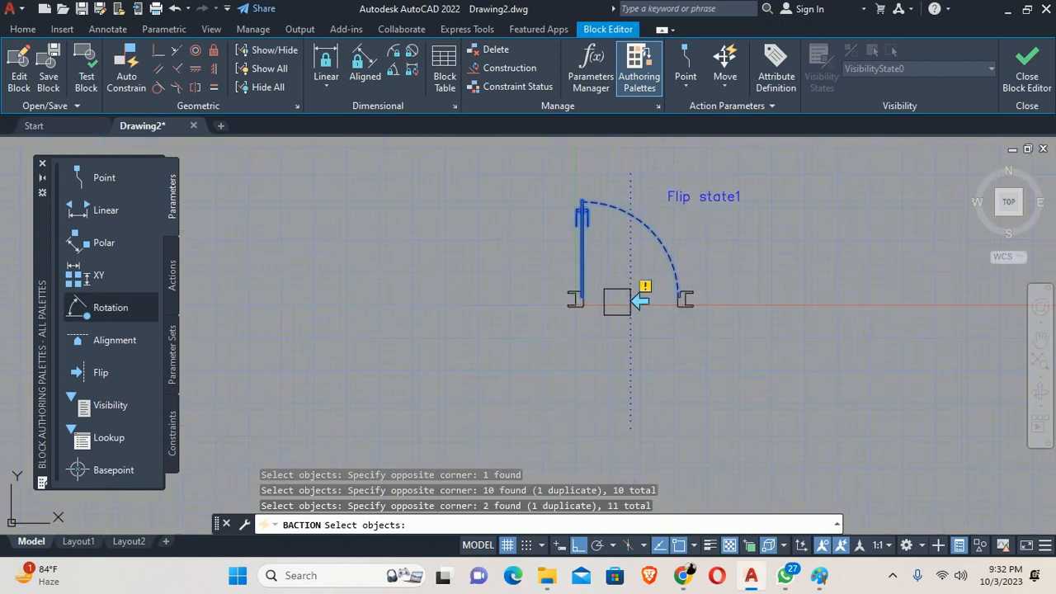
pyautogui.press('Return')
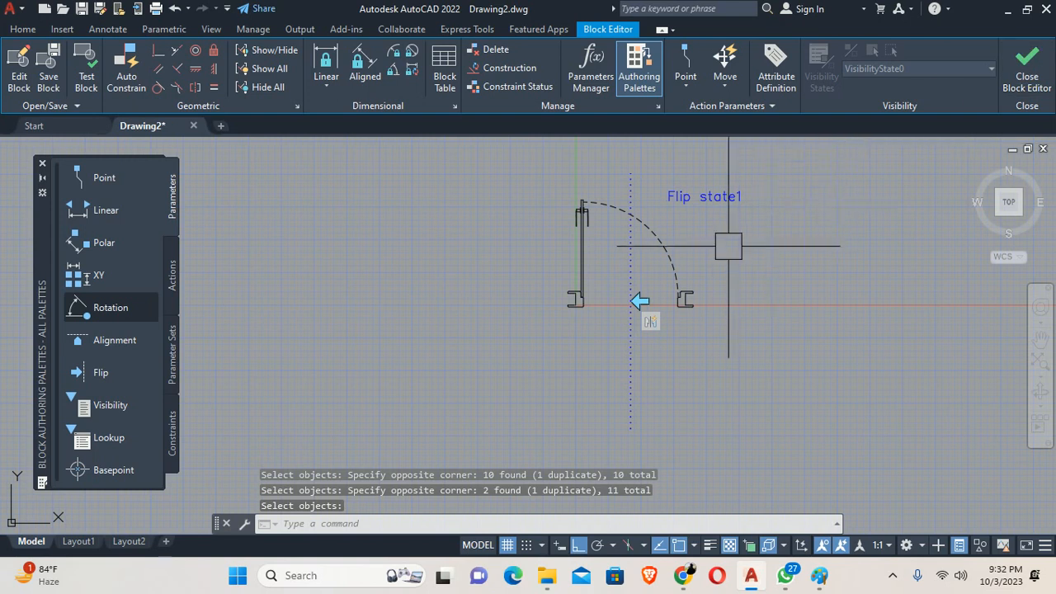
# Close the Block Editor and save the changes to the "door" block
pyautogui.click(641, 307)
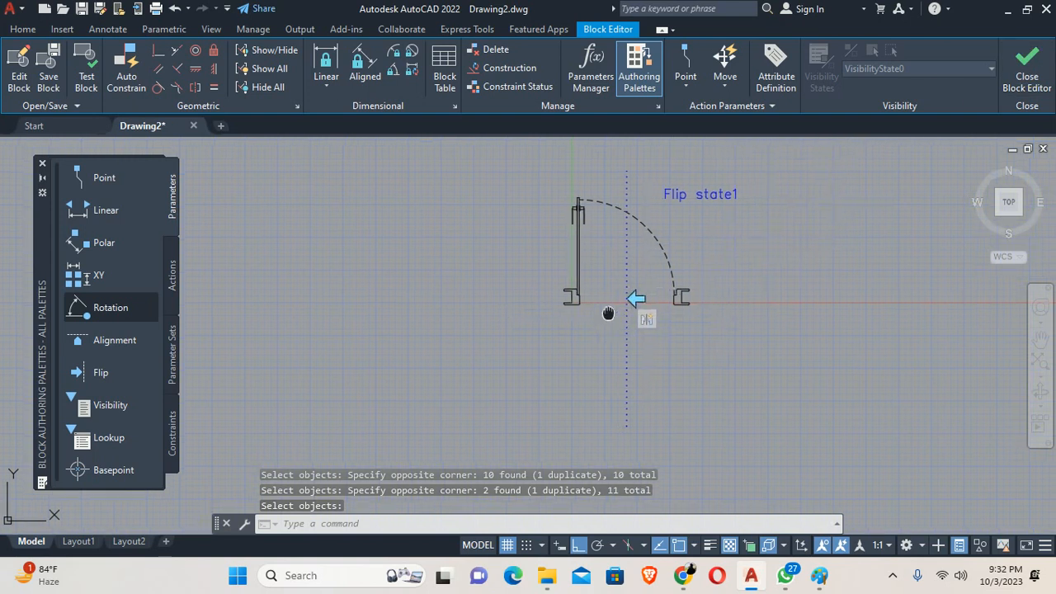
pyautogui.click(1001, 91)
pyautogui.click(529, 262)
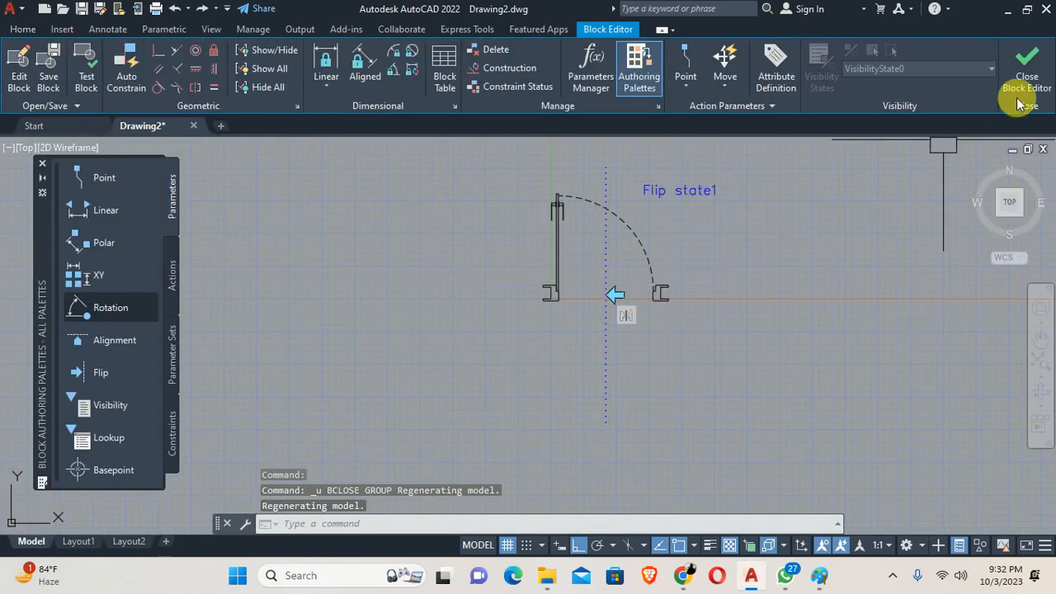
pyautogui.click(1021, 76)
pyautogui.click(511, 269)
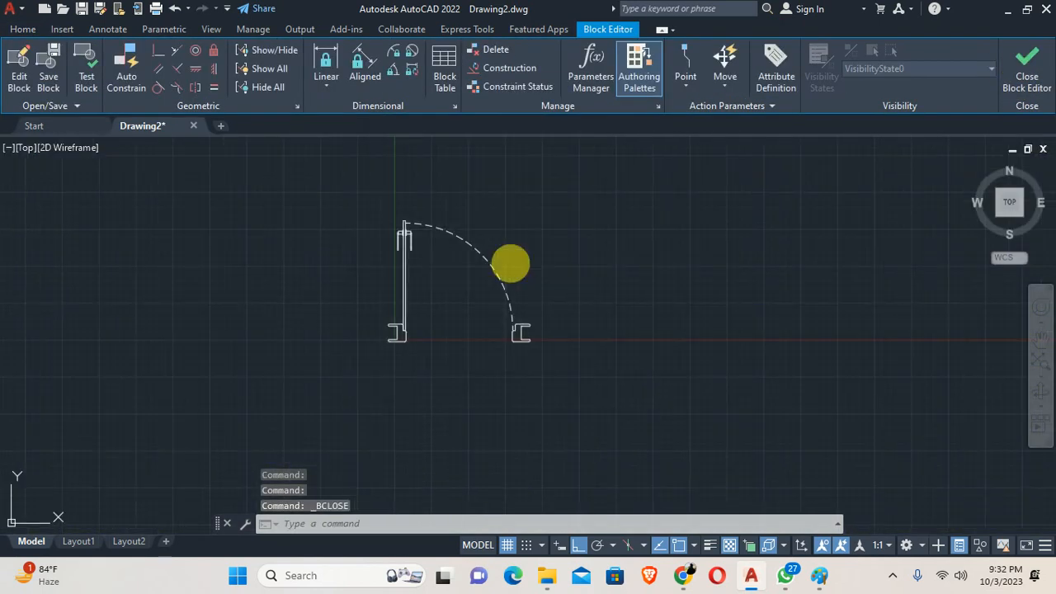
# Test the door block's flip control by flipping the door to the opposite jamb and back, leaving it deselected
pyautogui.click(493, 272)
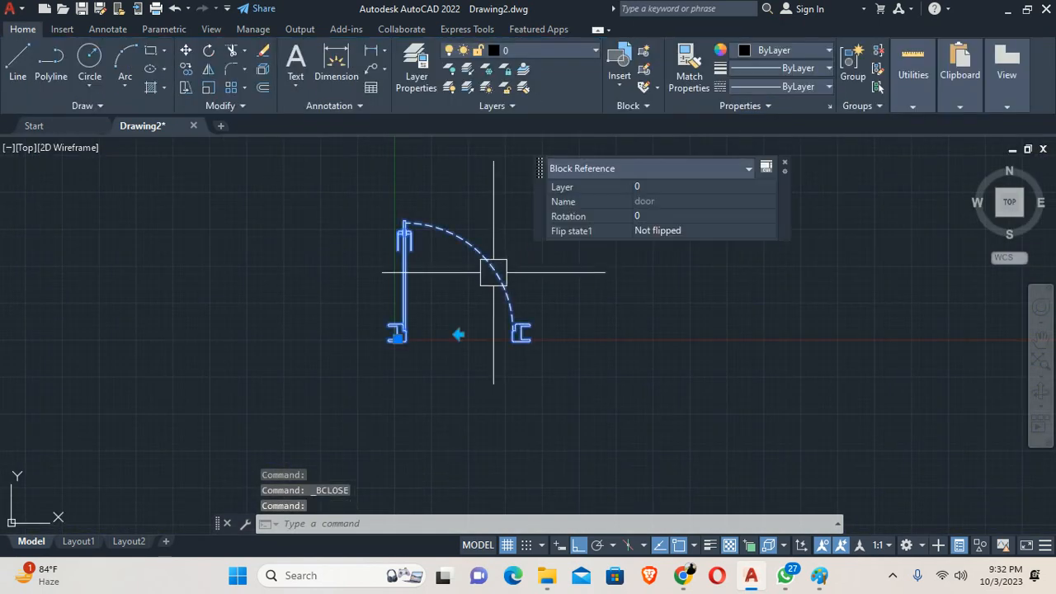
pyautogui.click(460, 334)
pyautogui.press('Escape')
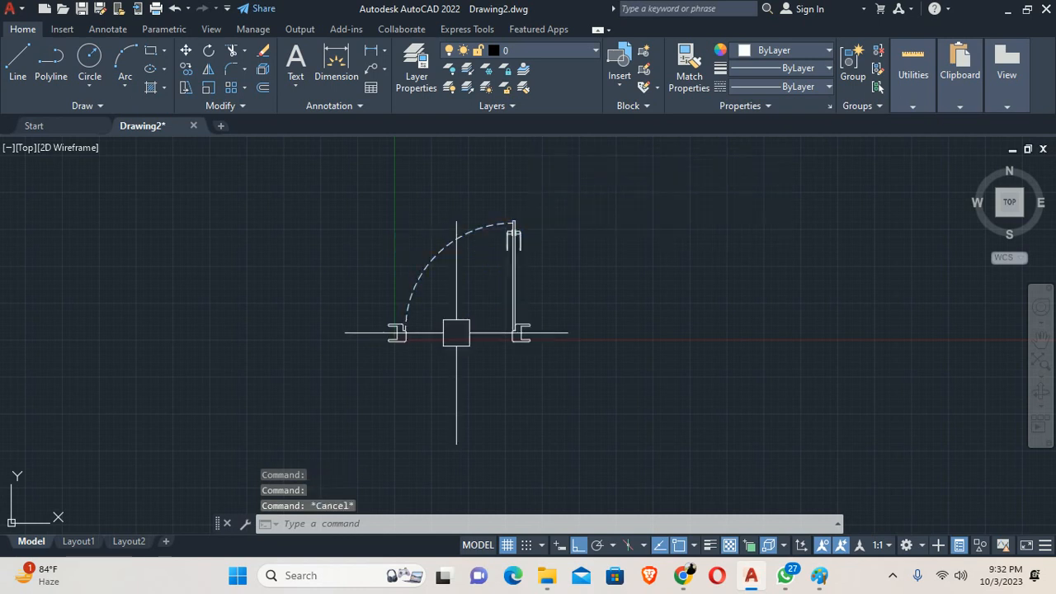
pyautogui.click(506, 286)
pyautogui.click(460, 334)
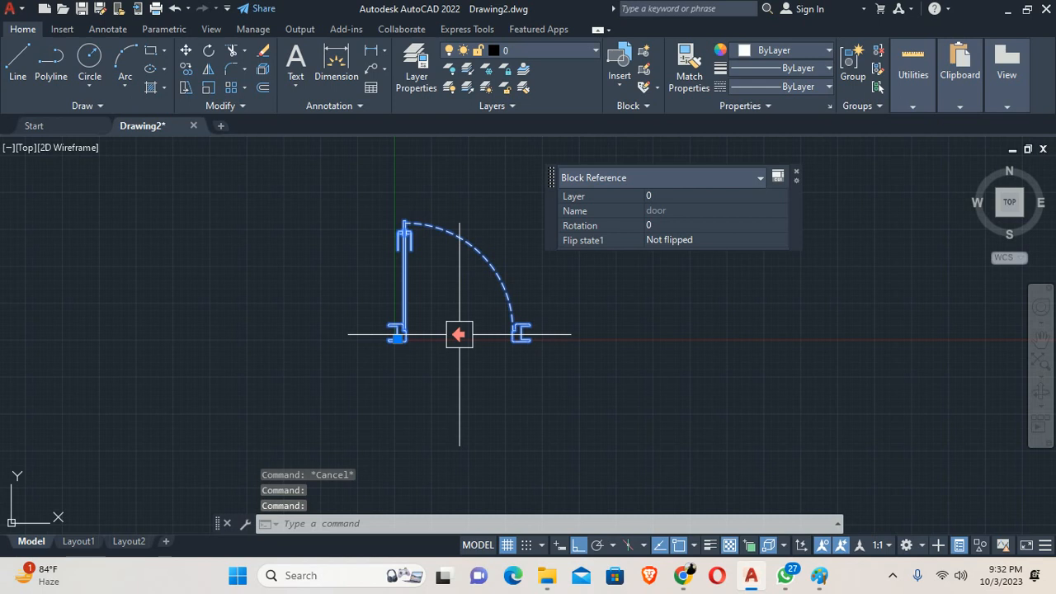
pyautogui.press('Escape')
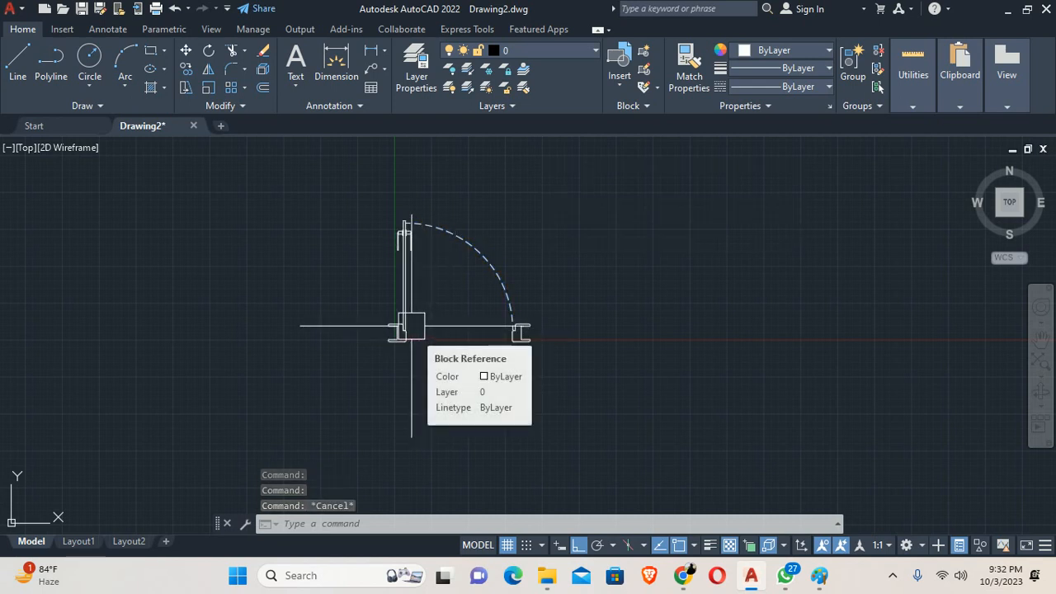
pyautogui.click(411, 325)
pyautogui.press('Escape')
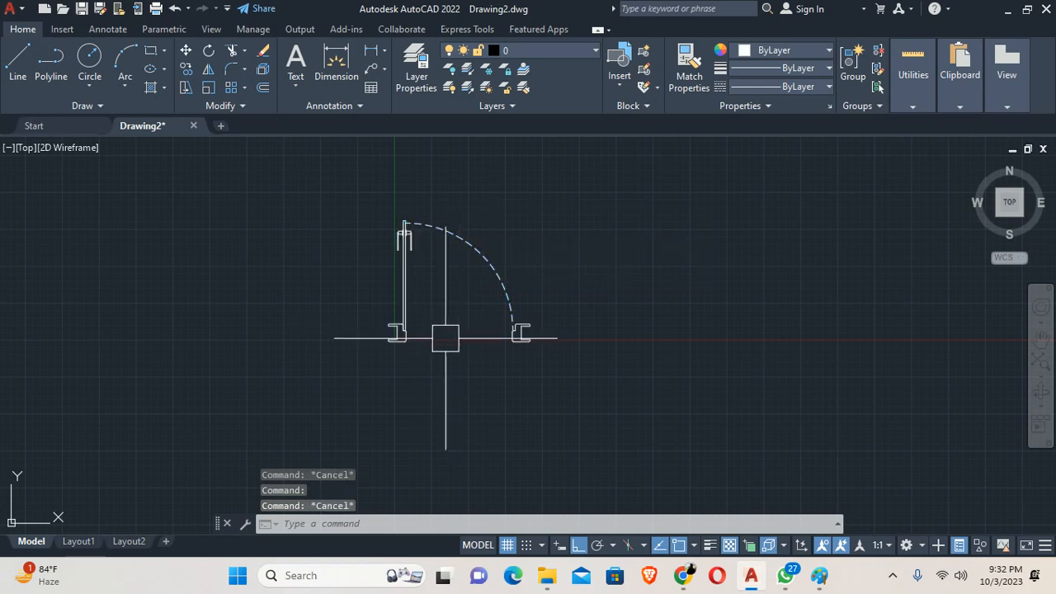
# Flip the door block horizontally so the leaf stands at the right-hand jamb, and deselect it
pyautogui.click(404, 331)
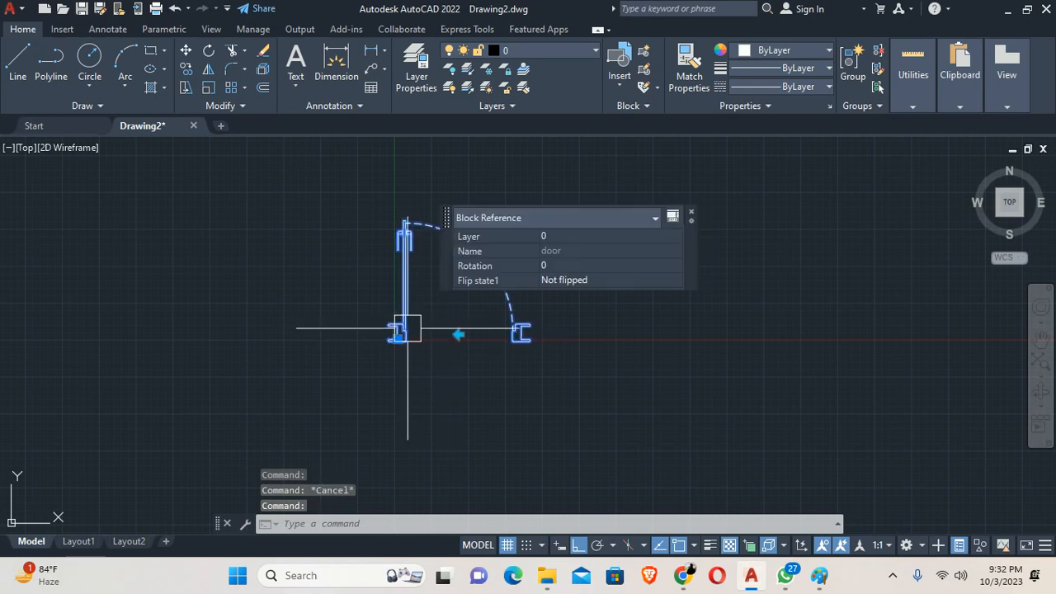
pyautogui.click(458, 334)
pyautogui.click(460, 334)
pyautogui.press('Escape')
pyautogui.press('Escape')
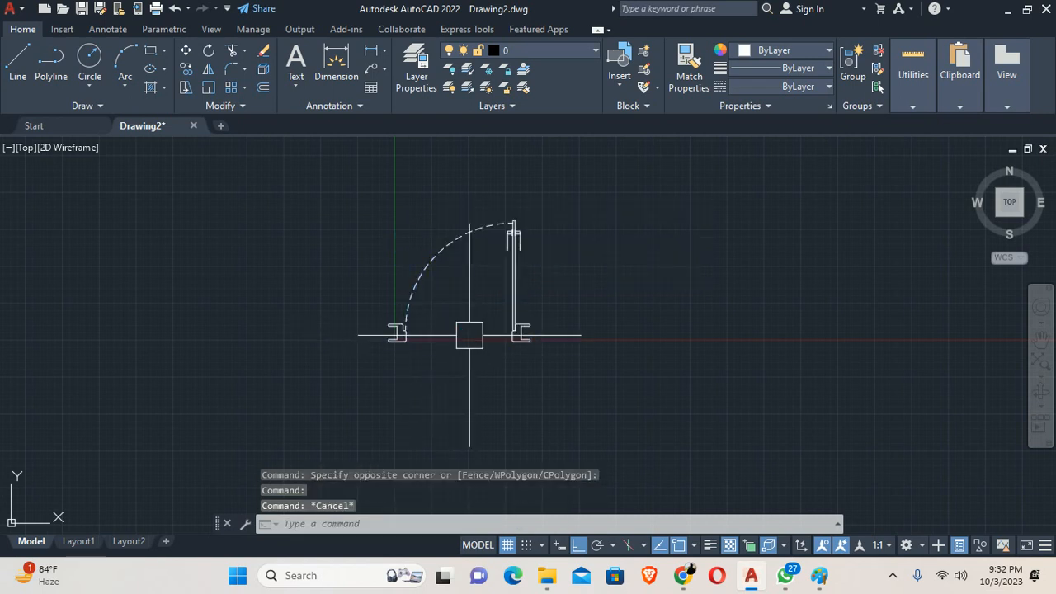
# Reopen the "door" block definition for editing in the Block Editor
pyautogui.write('be')
pyautogui.press('Return')
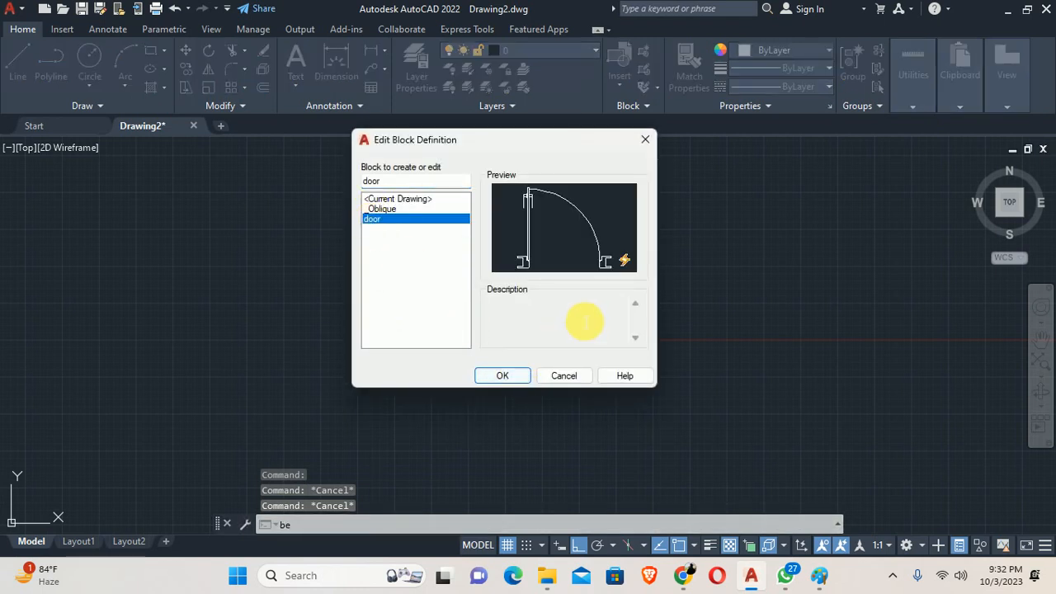
pyautogui.click(495, 377)
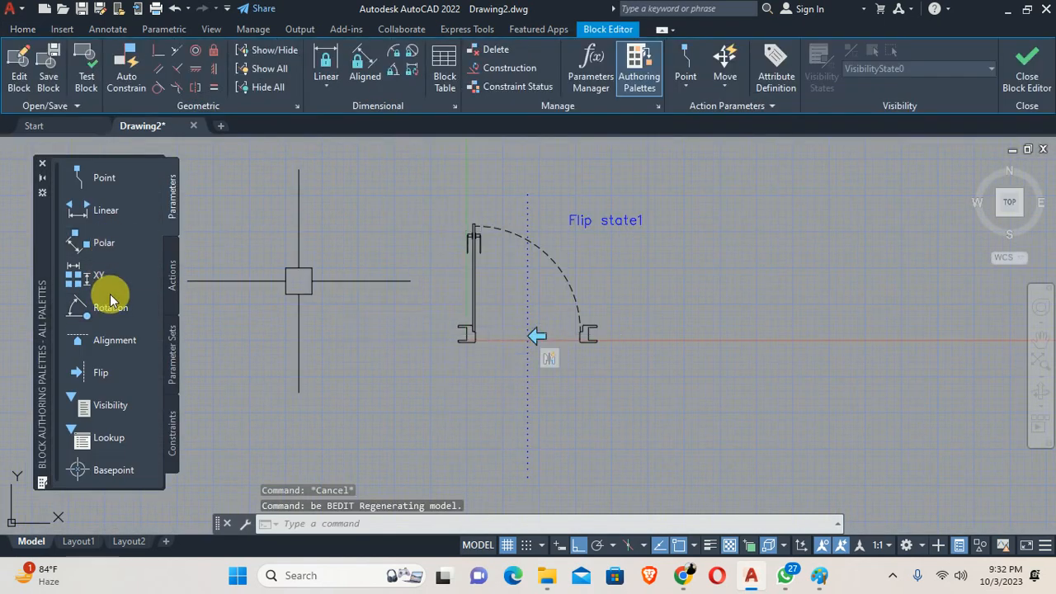
pyautogui.click(110, 405)
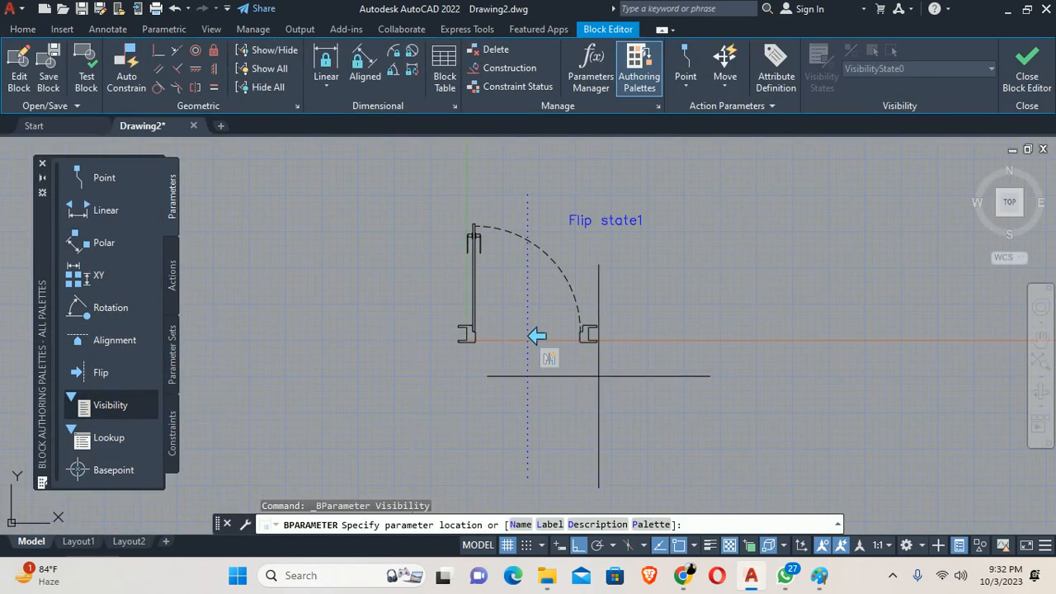
pyautogui.scroll(5, 530, 336)
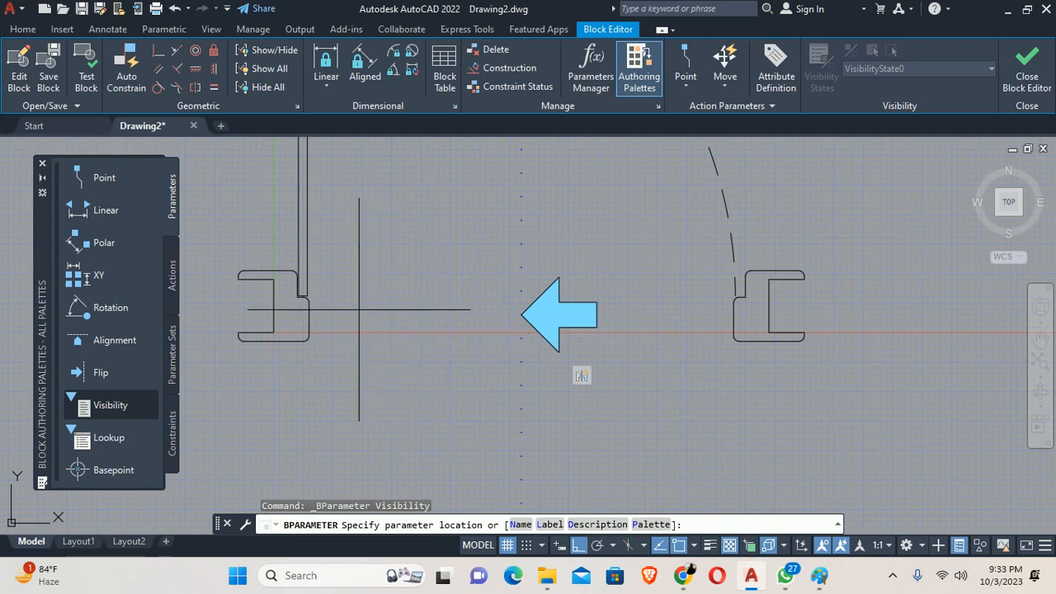
pyautogui.click(769, 305)
pyautogui.scroll(-4, 614, 311)
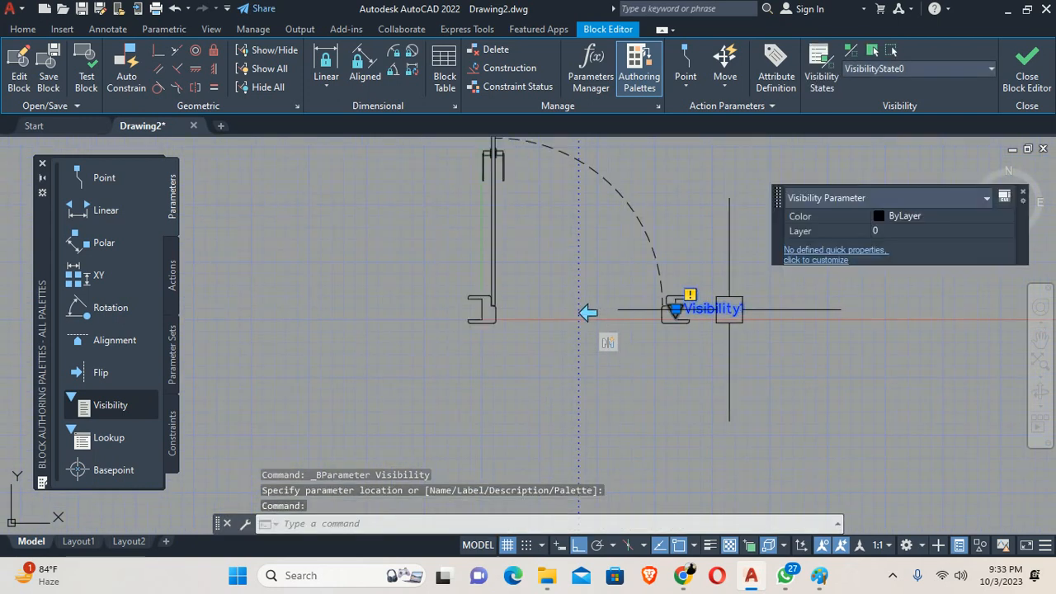
pyautogui.press('Delete')
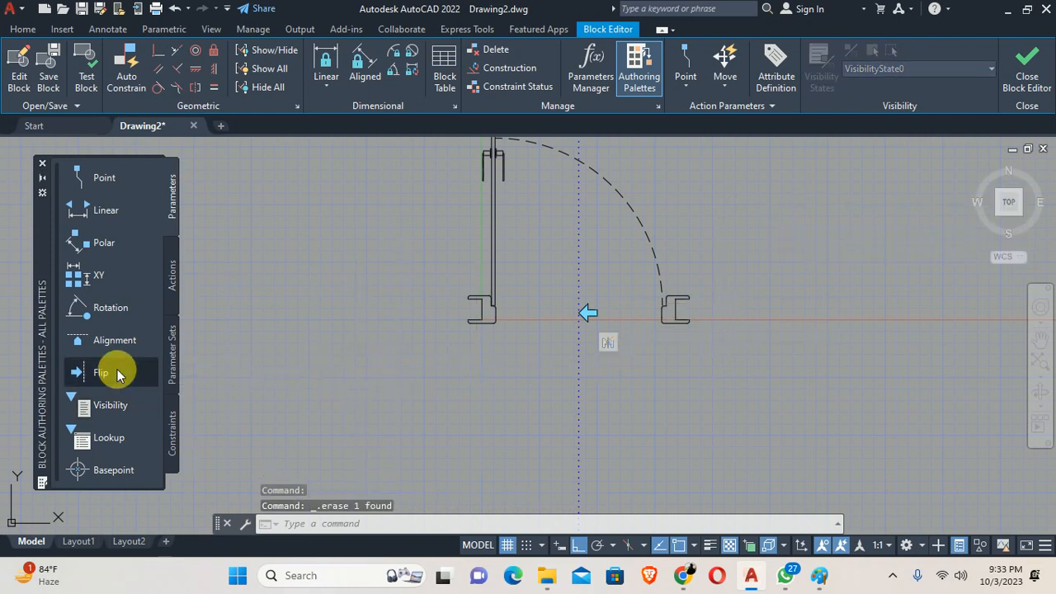
# Add a flip parameter with a horizontal reflection line through both jambs, from the right to the left, placing its label beside the swing arc
pyautogui.click(101, 372)
pyautogui.scroll(4, 622, 335)
pyautogui.click(752, 264)
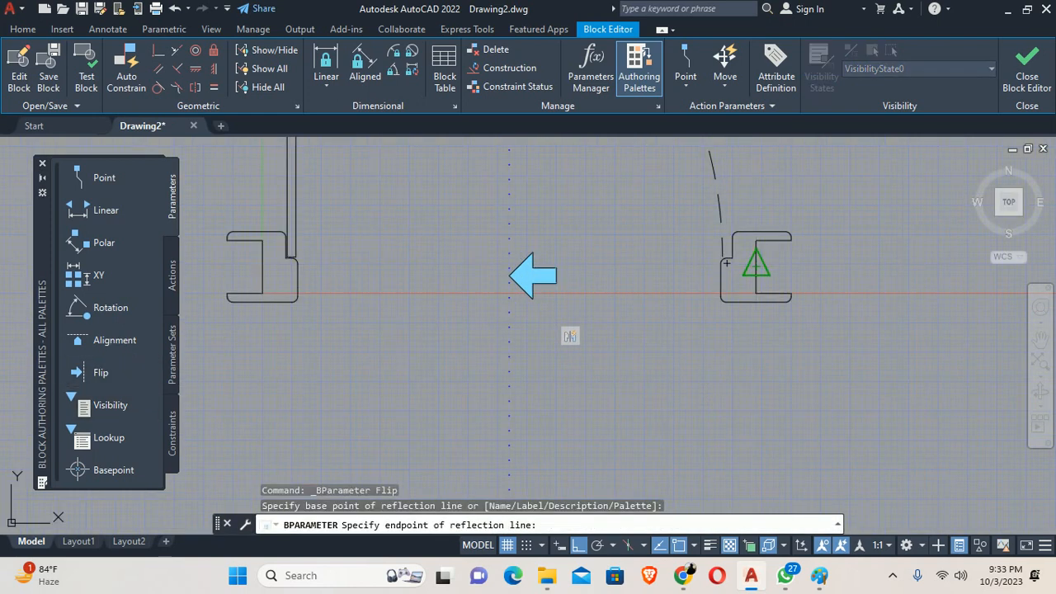
pyautogui.scroll(-2, 579, 275)
pyautogui.click(367, 268)
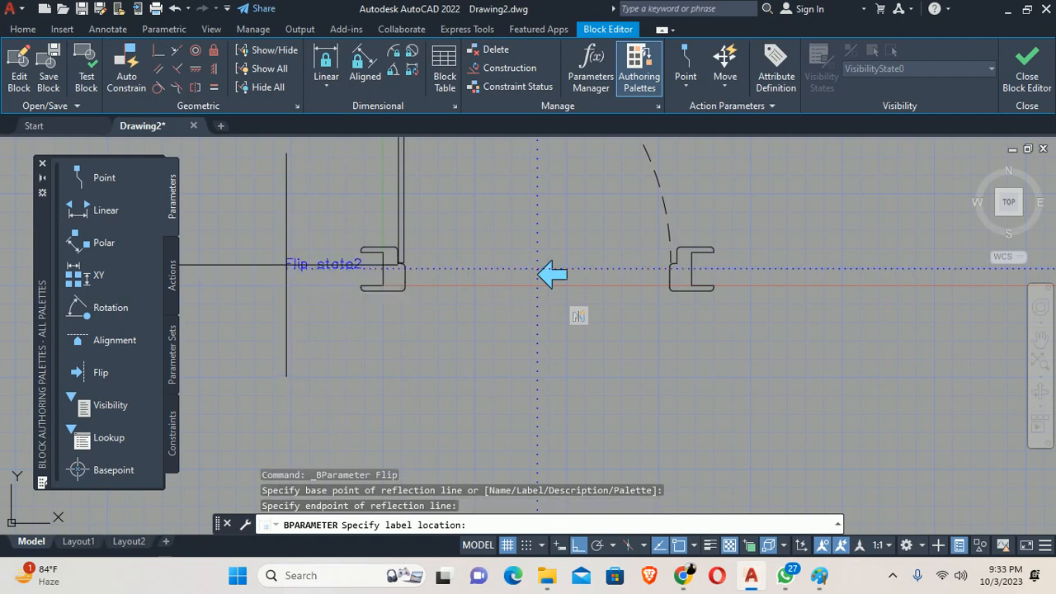
pyautogui.scroll(-4, 305, 276)
pyautogui.moveTo(352, 283); pyautogui.dragTo(356, 321, button='middle')
pyautogui.click(493, 268)
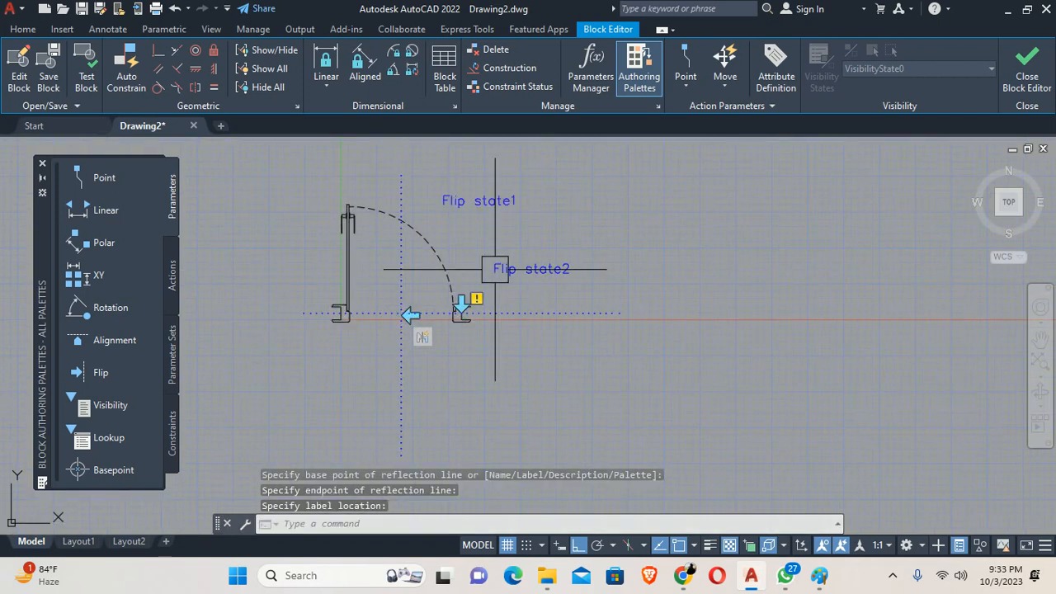
# Assign a flip action covering the whole door to the Flip state2 parameter, and close the Block Editor saving the changes
pyautogui.doubleClick(519, 269)
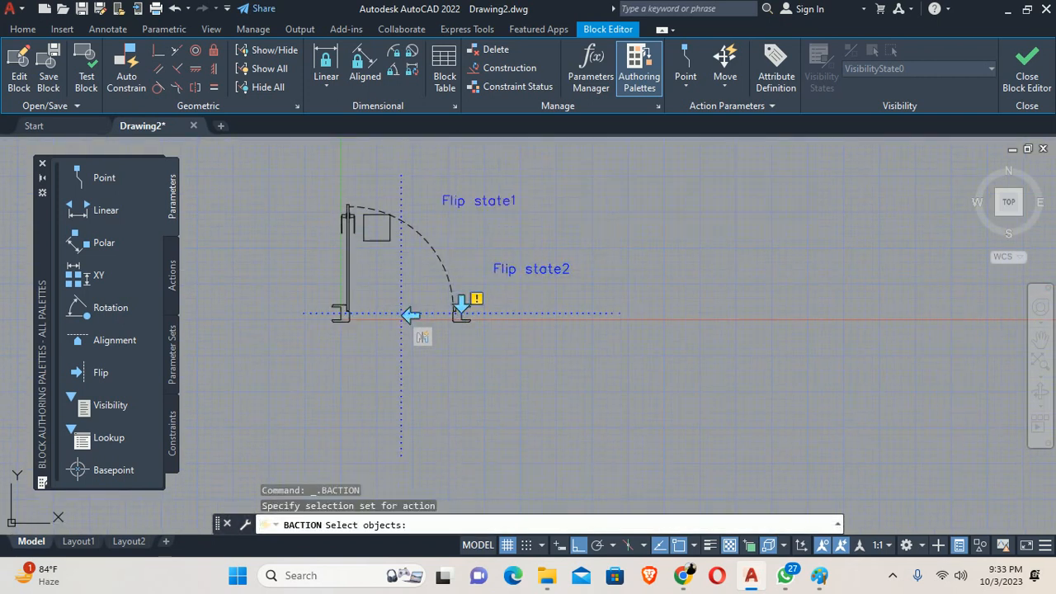
pyautogui.scroll(-4, 347, 231)
pyautogui.click(381, 217)
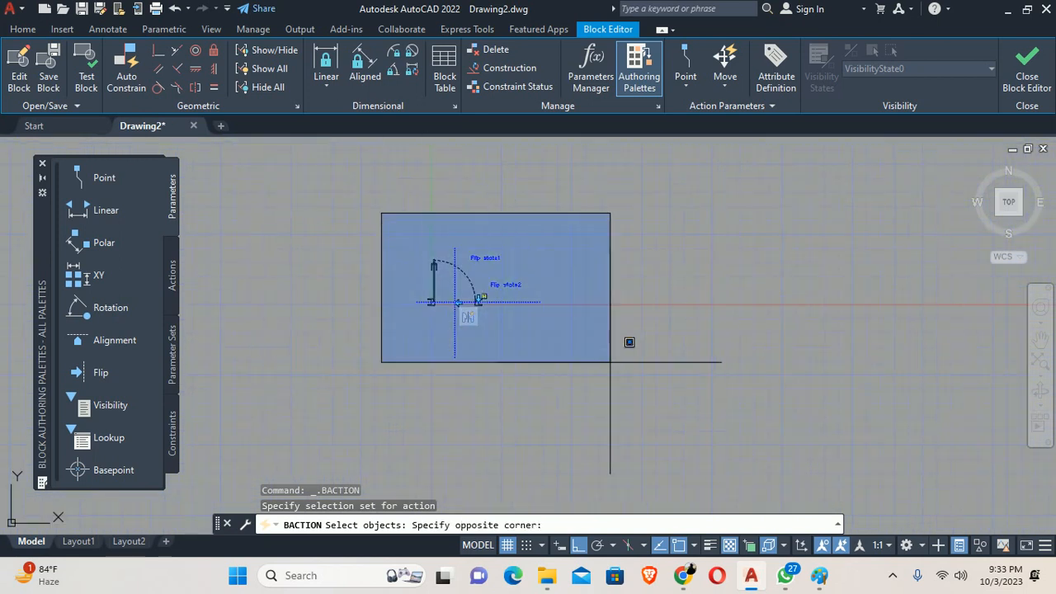
pyautogui.click(607, 354)
pyautogui.scroll(6, 492, 306)
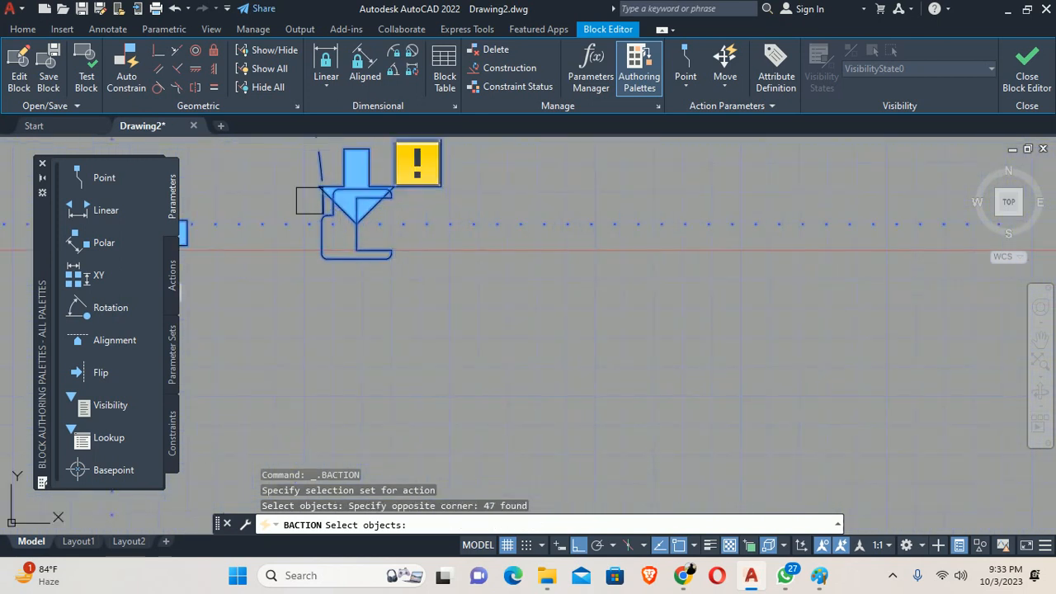
pyautogui.scroll(-4, 358, 249)
pyautogui.moveTo(358, 249); pyautogui.dragTo(573, 314, button='middle')
pyautogui.scroll(-4, 594, 342)
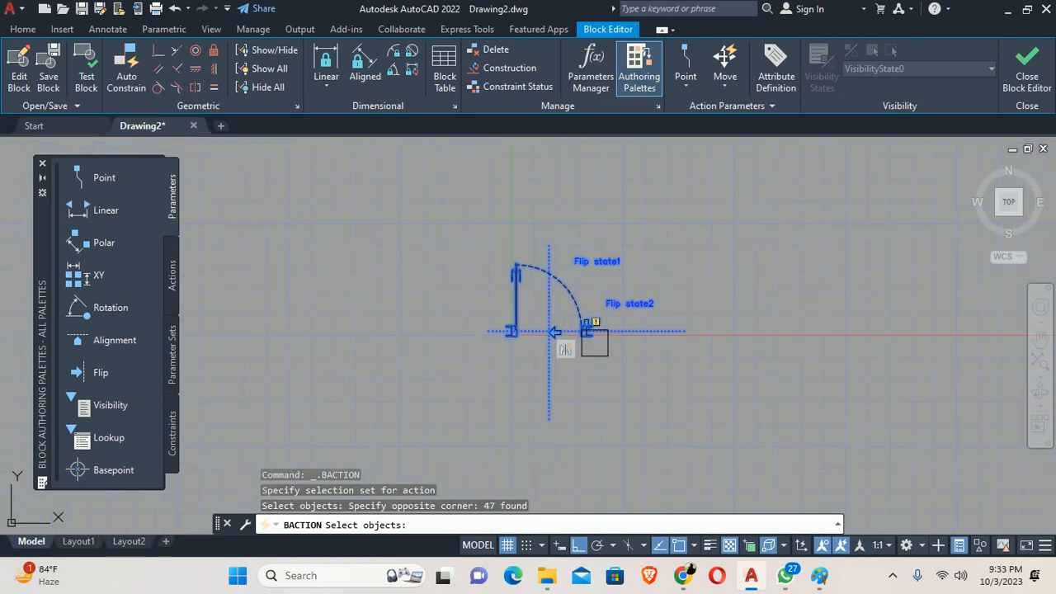
pyautogui.press('Return')
pyautogui.click(1026, 63)
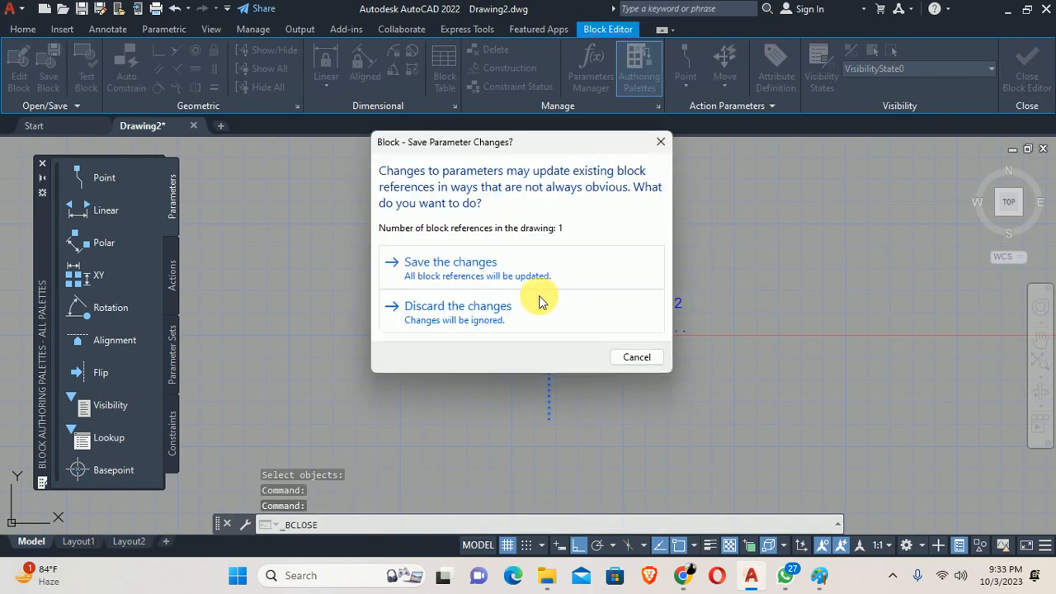
pyautogui.click(461, 264)
# Flip the door block vertically and horizontally so the leaf hangs downward from the left-hand jamb, and deselect it
pyautogui.click(524, 316)
pyautogui.scroll(5, 507, 313)
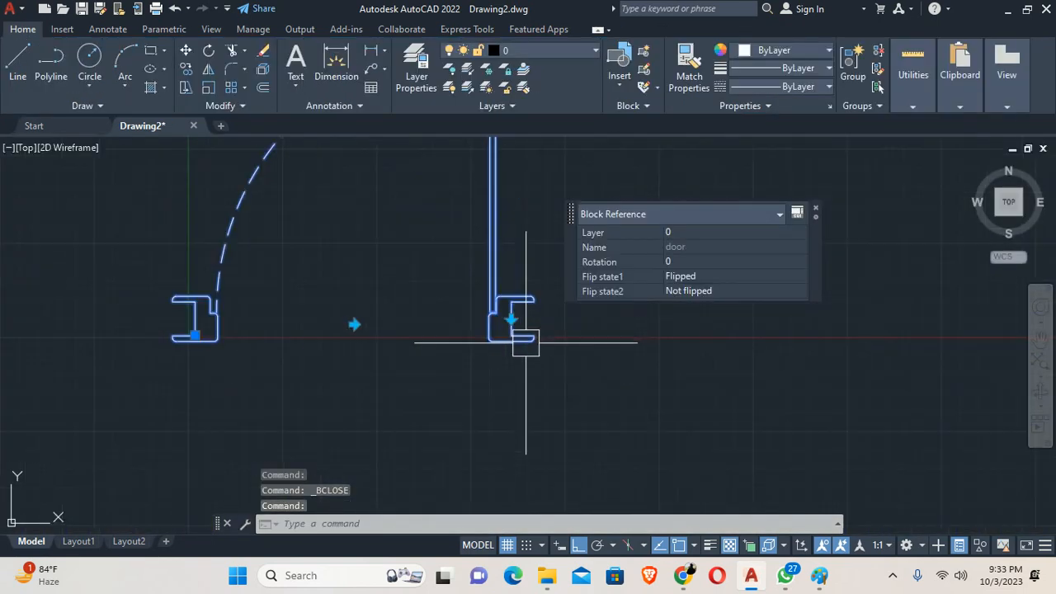
pyautogui.click(487, 283)
pyautogui.scroll(-5, 487, 282)
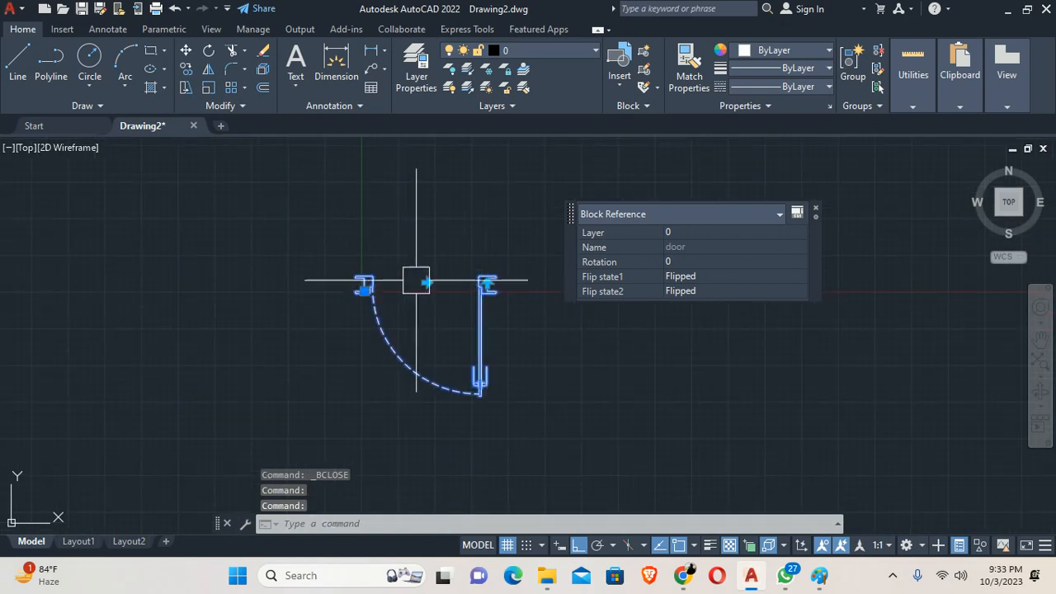
pyautogui.click(425, 283)
pyautogui.press('Escape')
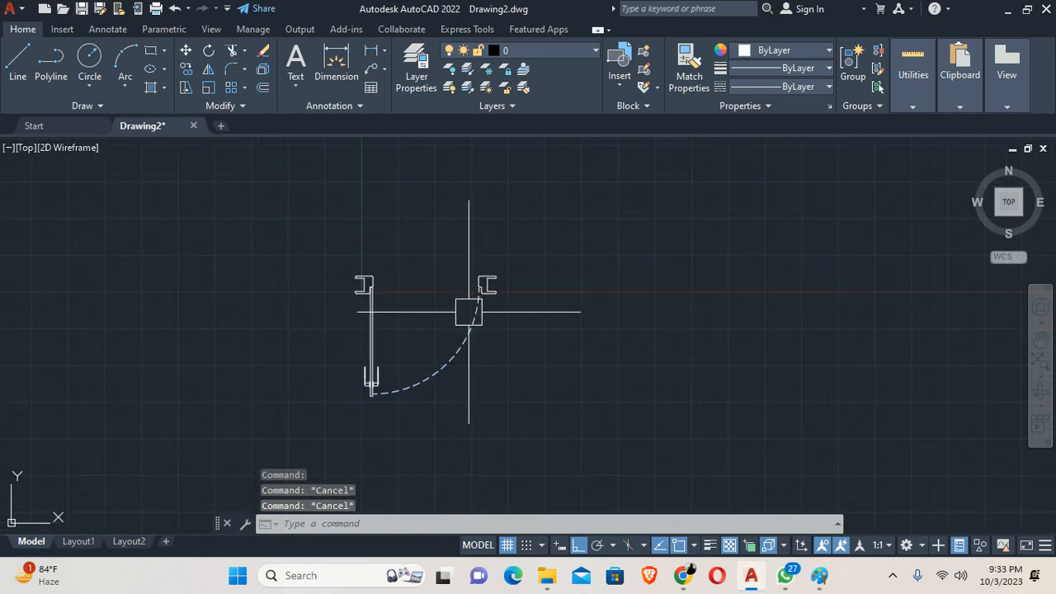
# Flip the door block vertically so the leaf opens upward, and deselect it
pyautogui.scroll(5, 469, 294)
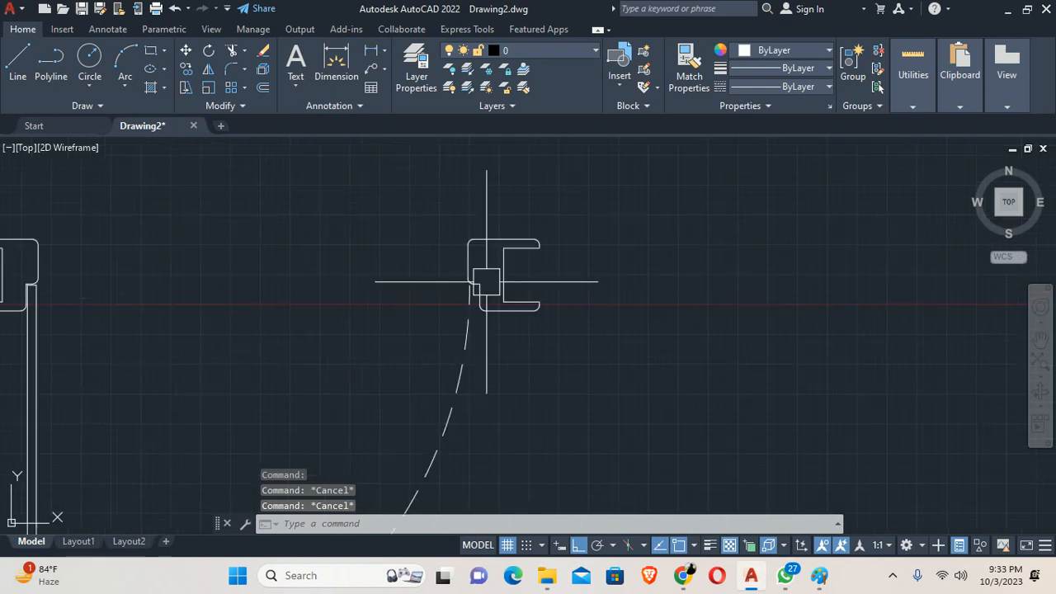
pyautogui.click(516, 283)
pyautogui.click(503, 275)
pyautogui.press('Escape')
pyautogui.scroll(-5, 448, 295)
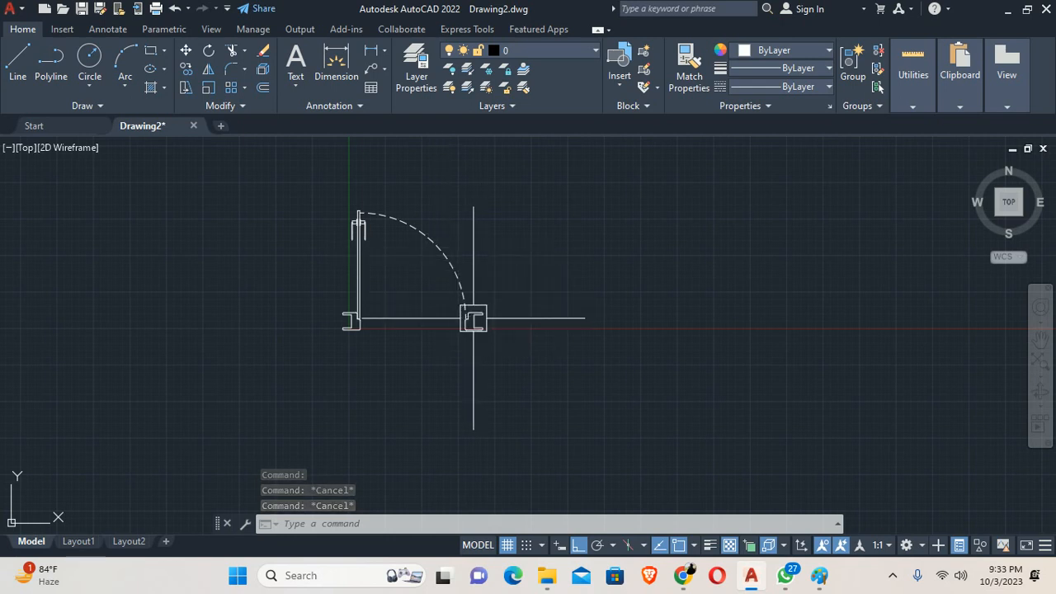
# Test the vertical flip control by flipping the door downward and back upward, leaving it deselected
pyautogui.click(474, 321)
pyautogui.scroll(4, 471, 319)
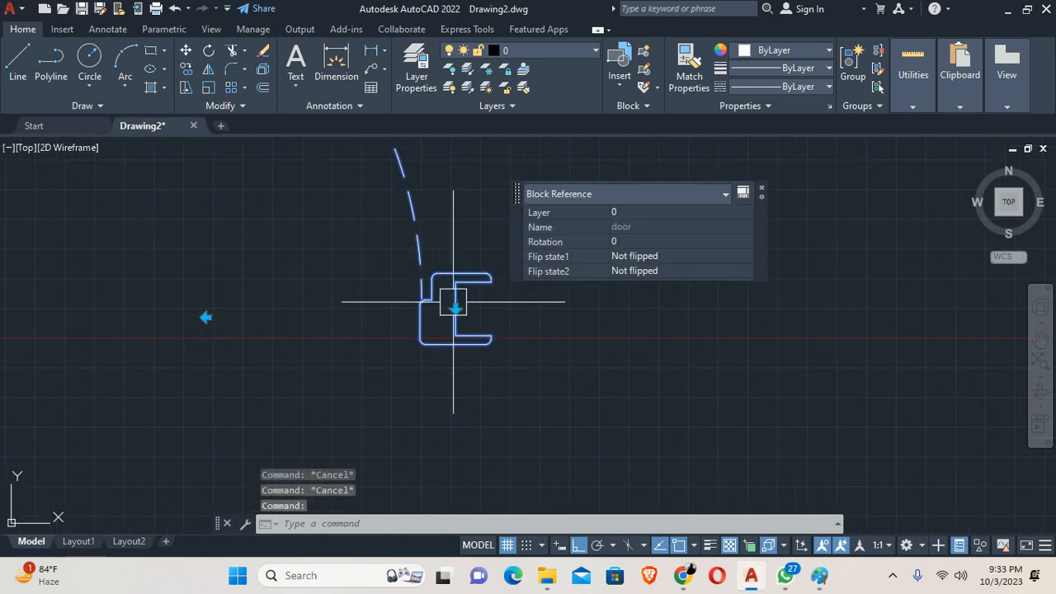
pyautogui.click(456, 309)
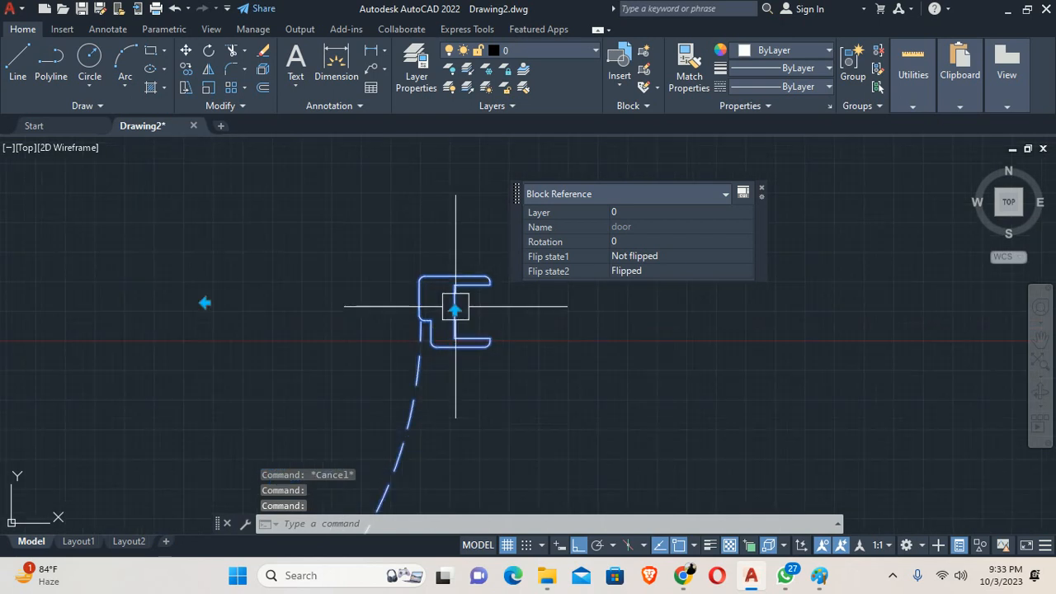
pyautogui.click(455, 309)
pyautogui.press('Escape')
pyautogui.press('Escape')
pyautogui.scroll(-4, 449, 310)
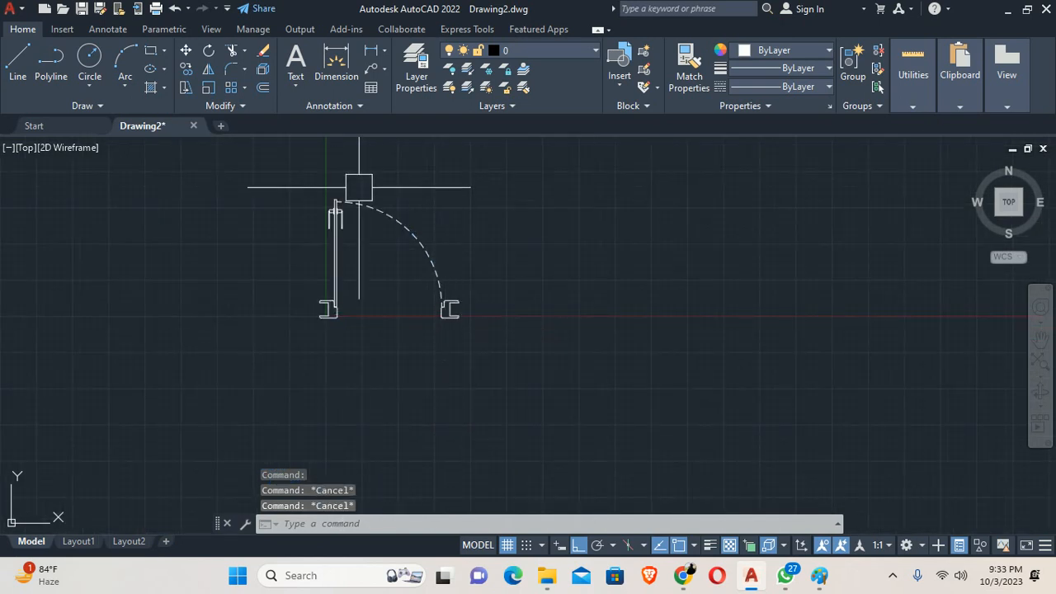
# Open the "door" block definition in the Block Editor
pyautogui.write('be')
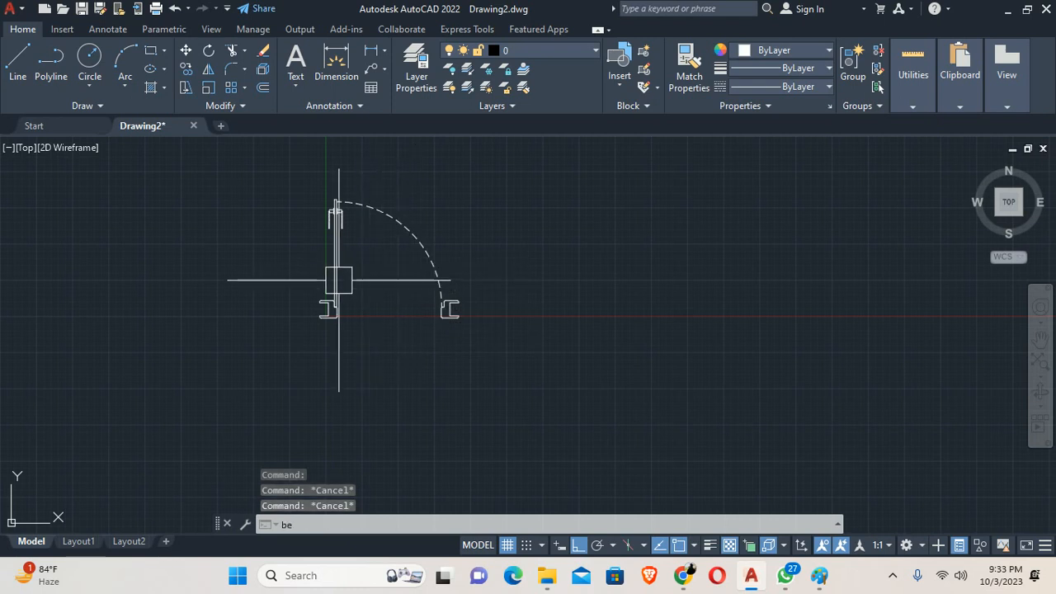
pyautogui.press('Return')
pyautogui.click(377, 210)
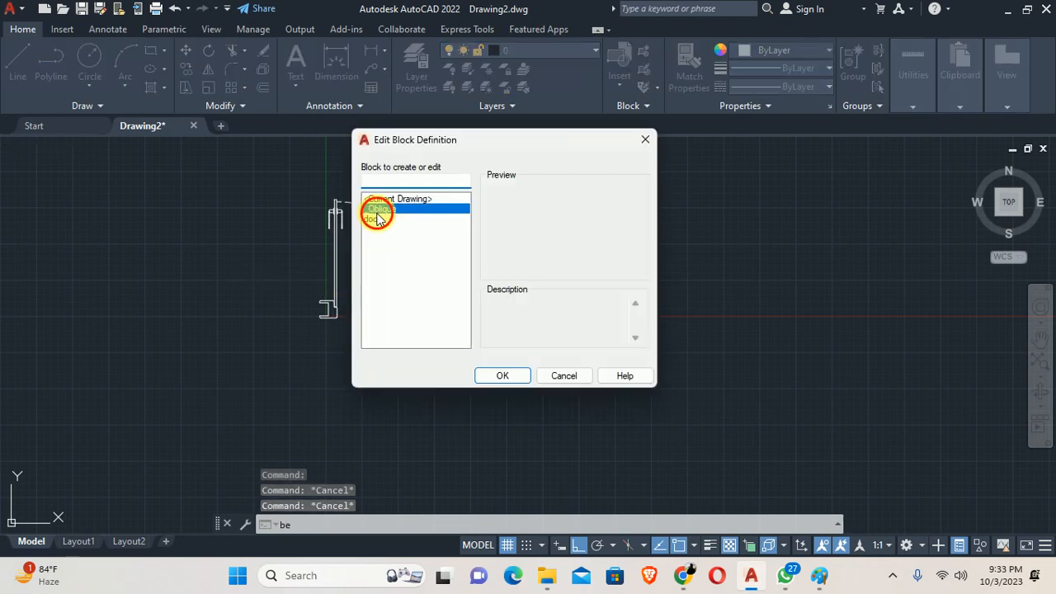
pyautogui.click(371, 219)
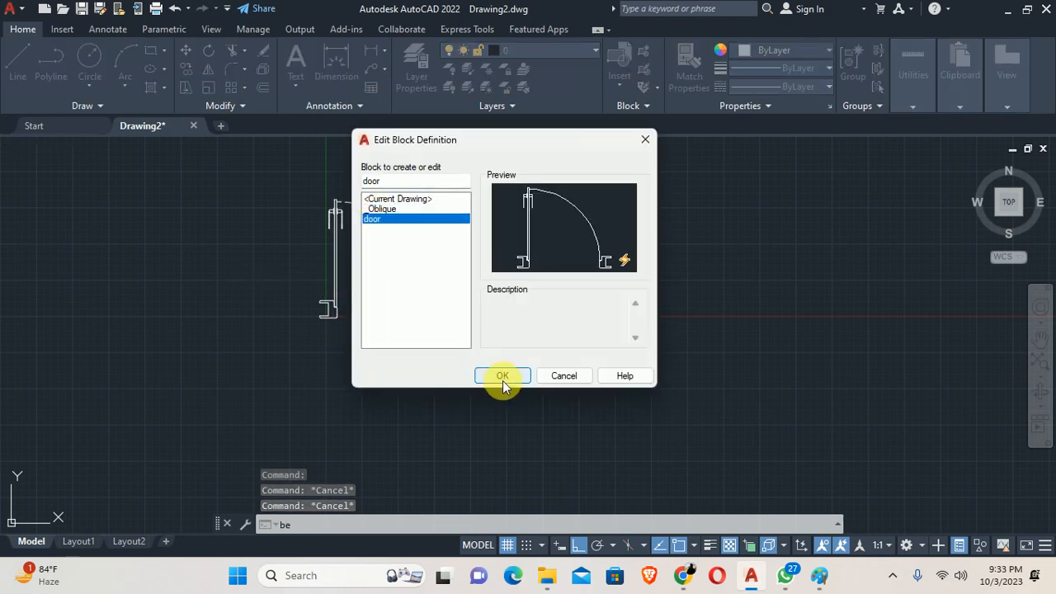
pyautogui.click(502, 376)
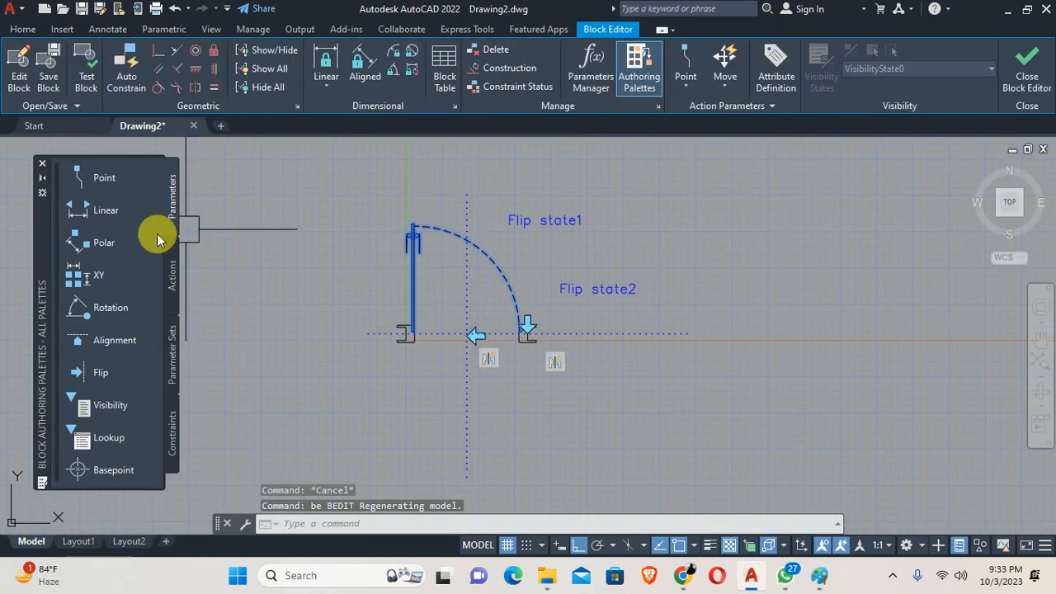
# Add a rotation parameter based at the left jamb, with its radius to the leaf's top end, a 90° default angle and the label outside the arc
pyautogui.click(114, 310)
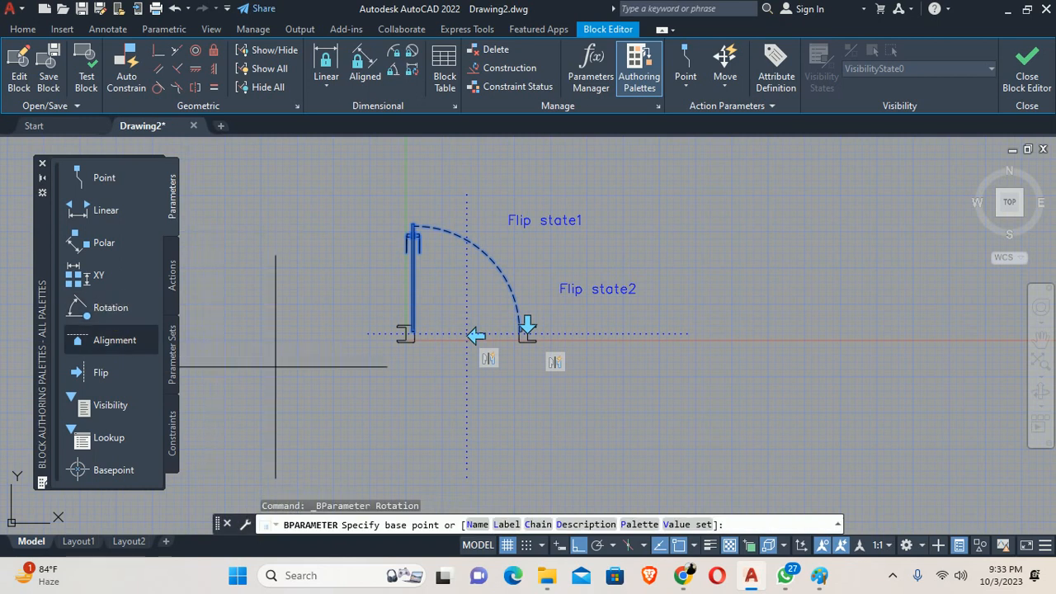
pyautogui.scroll(3, 379, 332)
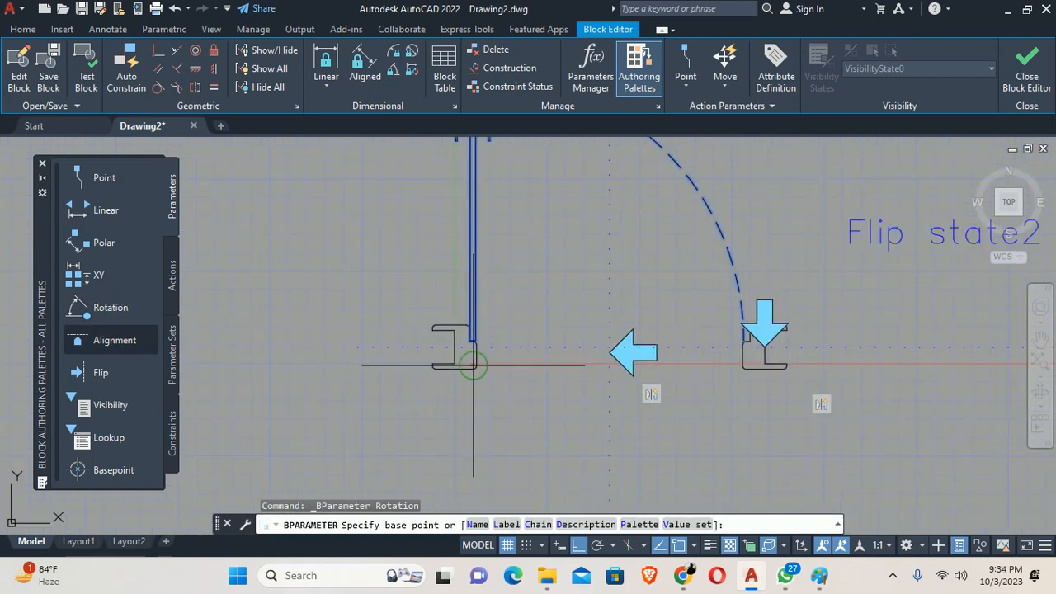
pyautogui.scroll(3, 472, 364)
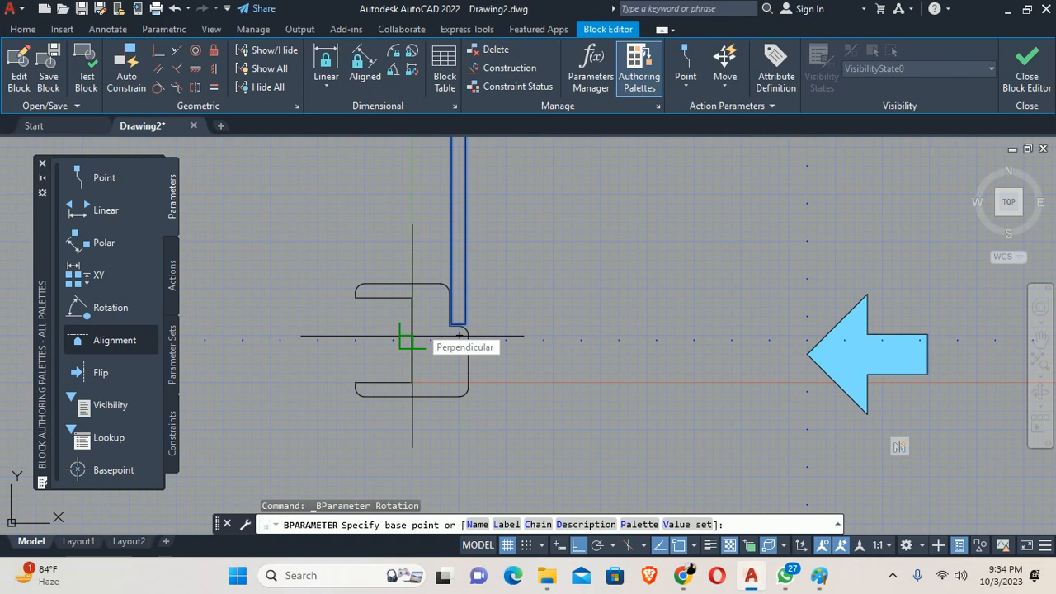
pyautogui.click(460, 336)
pyautogui.scroll(-4, 460, 336)
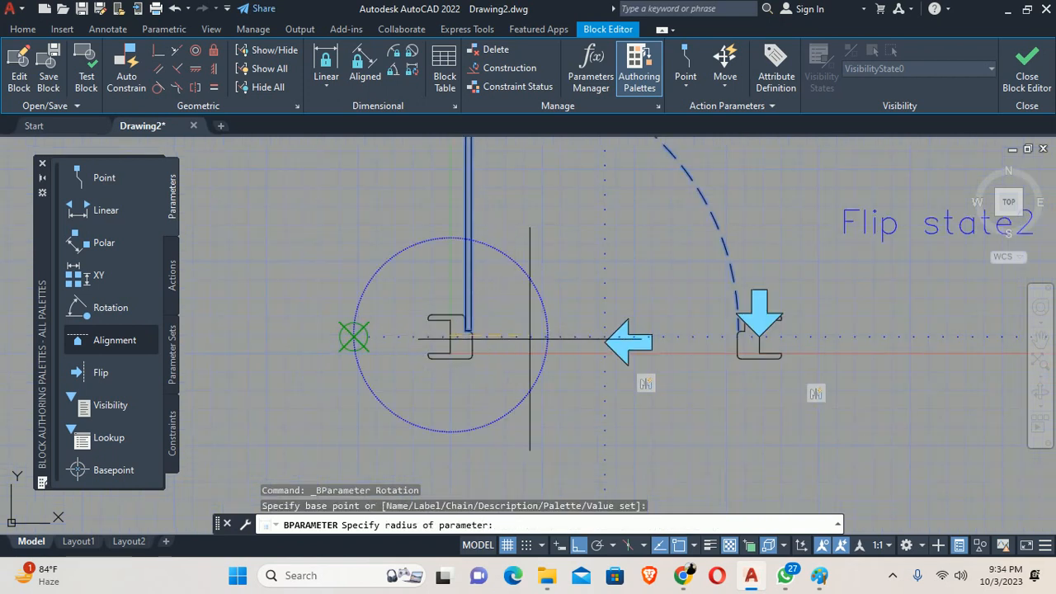
pyautogui.scroll(-2, 587, 267)
pyautogui.scroll(3, 511, 188)
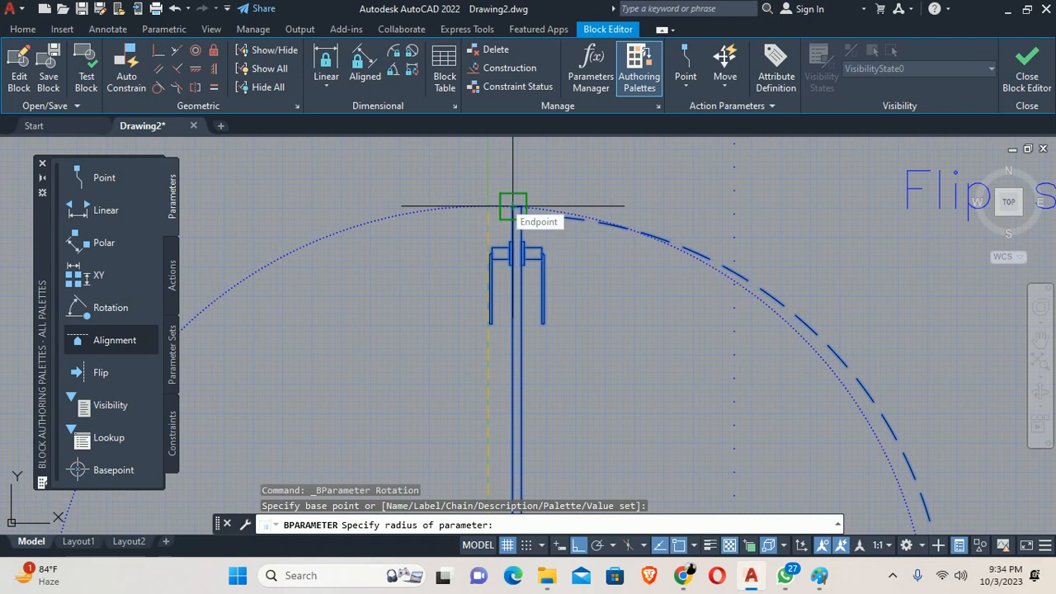
pyautogui.click(512, 206)
pyautogui.scroll(-4, 513, 216)
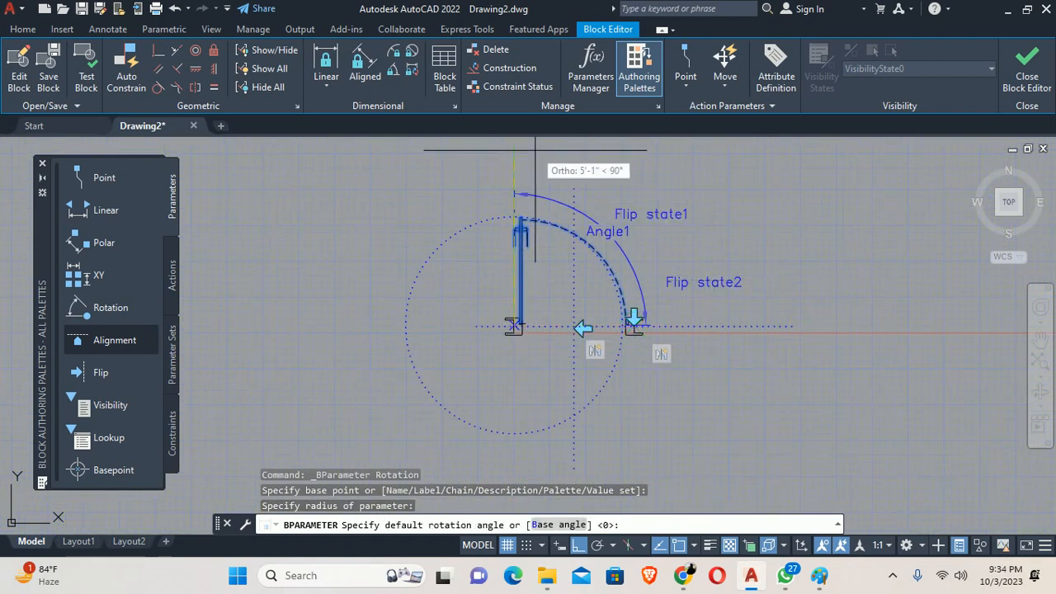
pyautogui.moveTo(535, 150)
pyautogui.mouseDown(button='middle')
pyautogui.moveTo(537, 253)
pyautogui.moveTo(517, 270)
pyautogui.mouseUp(button='middle')
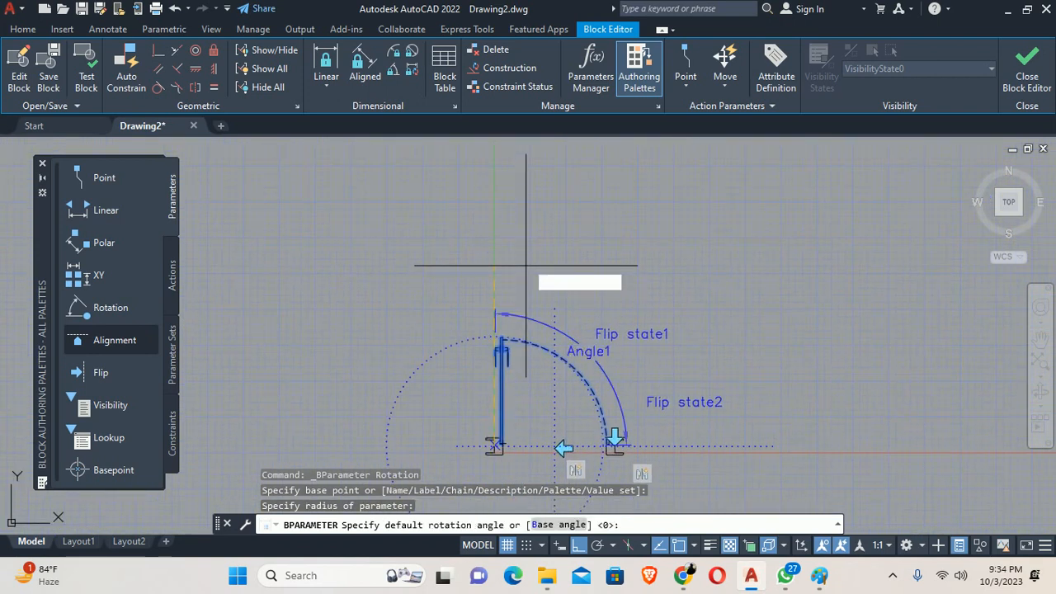
pyautogui.click(574, 222)
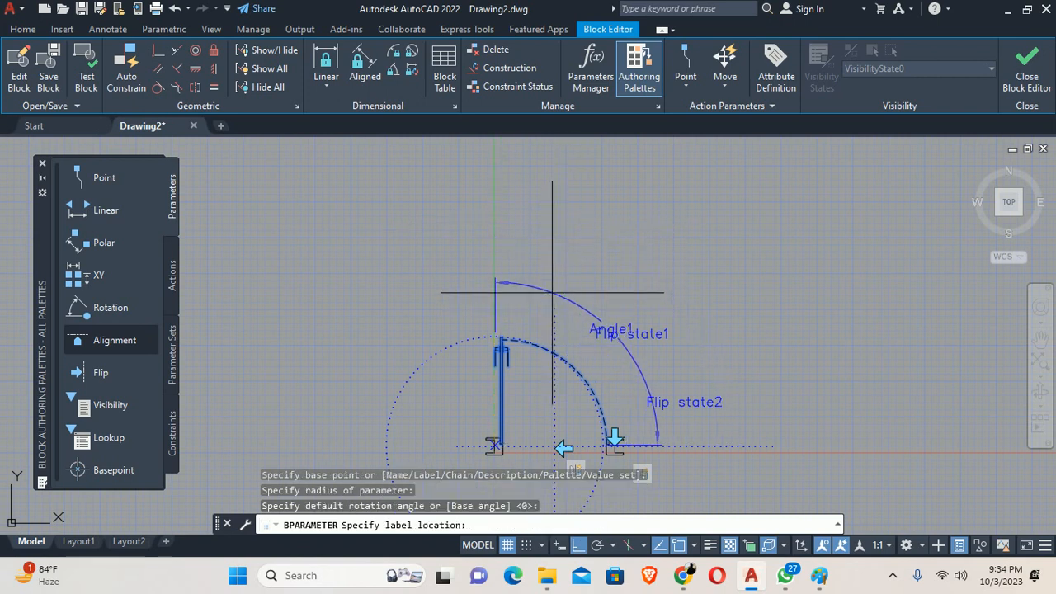
pyautogui.click(571, 274)
pyautogui.moveTo(537, 309); pyautogui.dragTo(496, 275, button='middle')
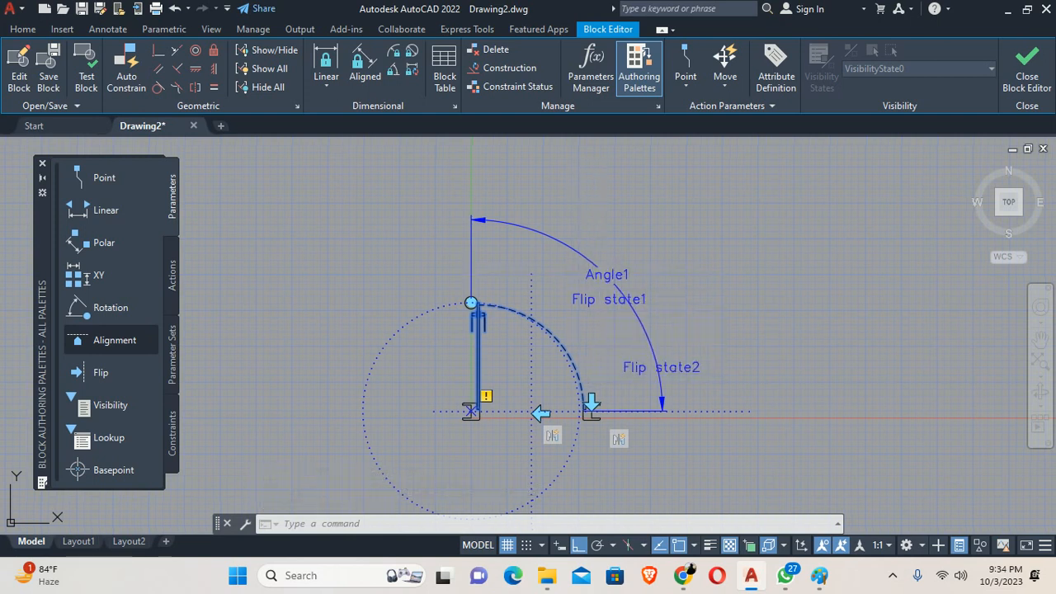
pyautogui.moveTo(589, 277); pyautogui.dragTo(566, 257, button='middle')
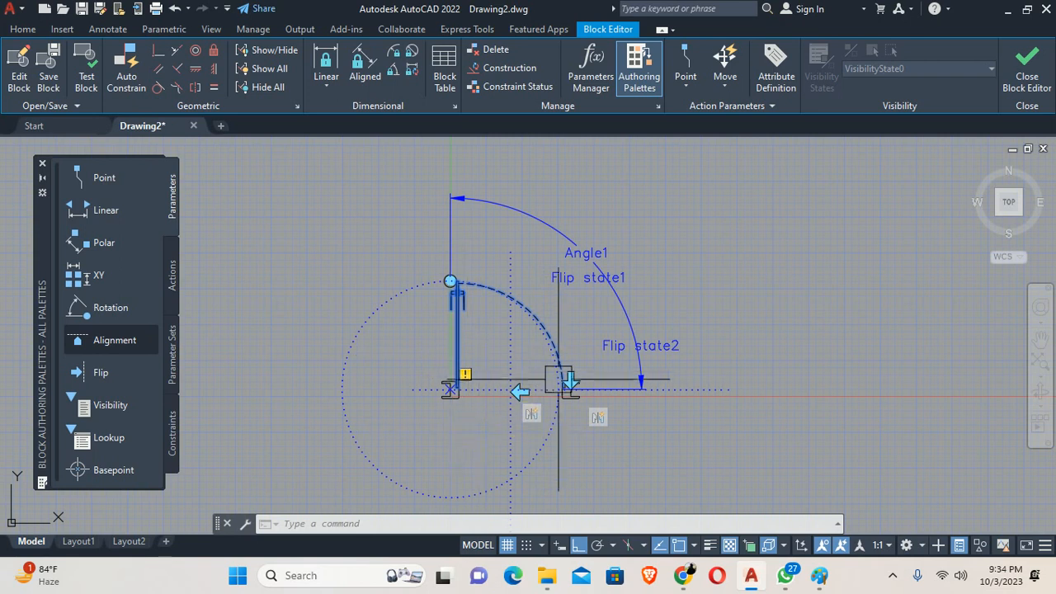
pyautogui.scroll(4, 588, 260)
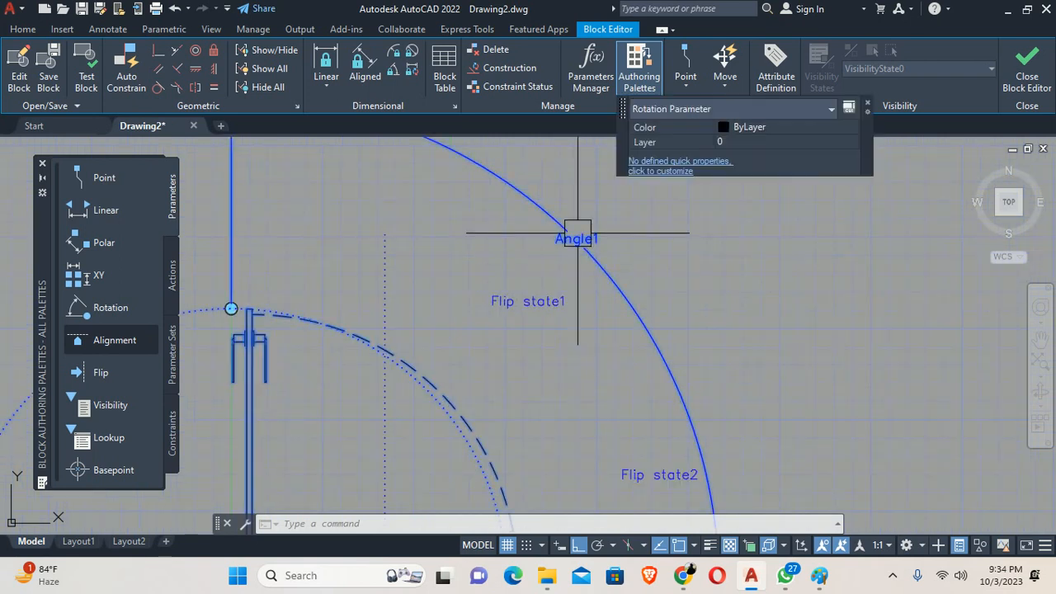
# Assign a rotate action to the Angle1 parameter covering the whole door and its parameters, and close the Block Editor saving the changes
pyautogui.doubleClick(578, 238)
pyautogui.scroll(-4, 561, 246)
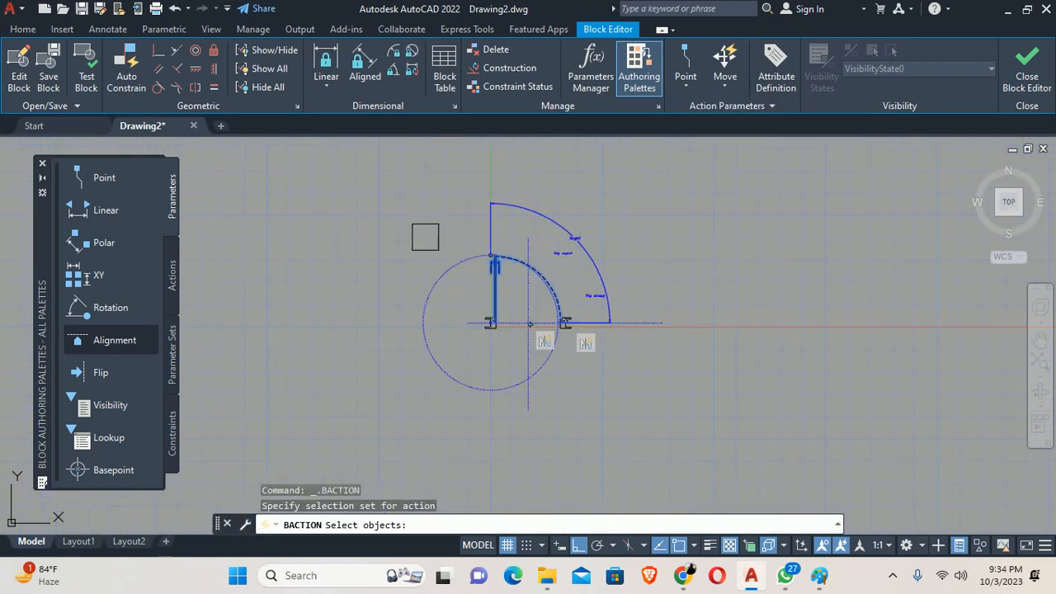
pyautogui.click(358, 171)
pyautogui.click(724, 419)
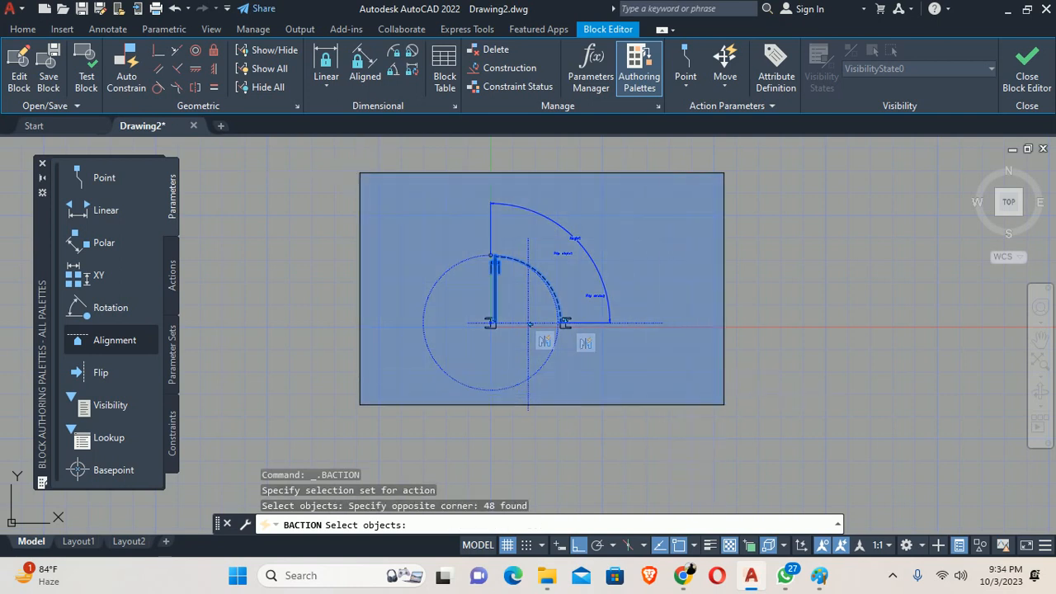
pyautogui.click(726, 435)
pyautogui.click(344, 207)
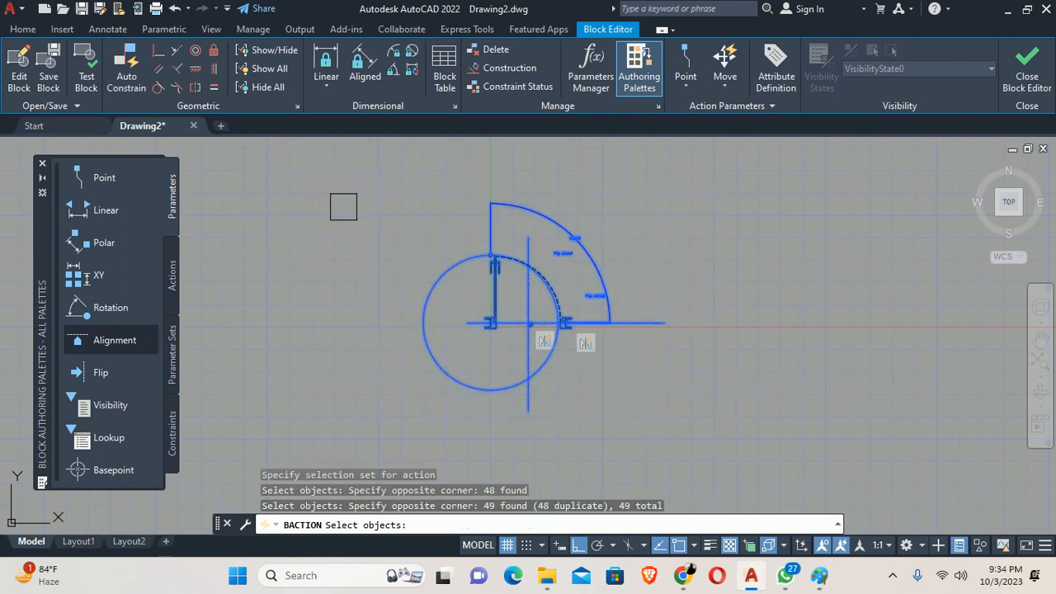
pyautogui.press('Return')
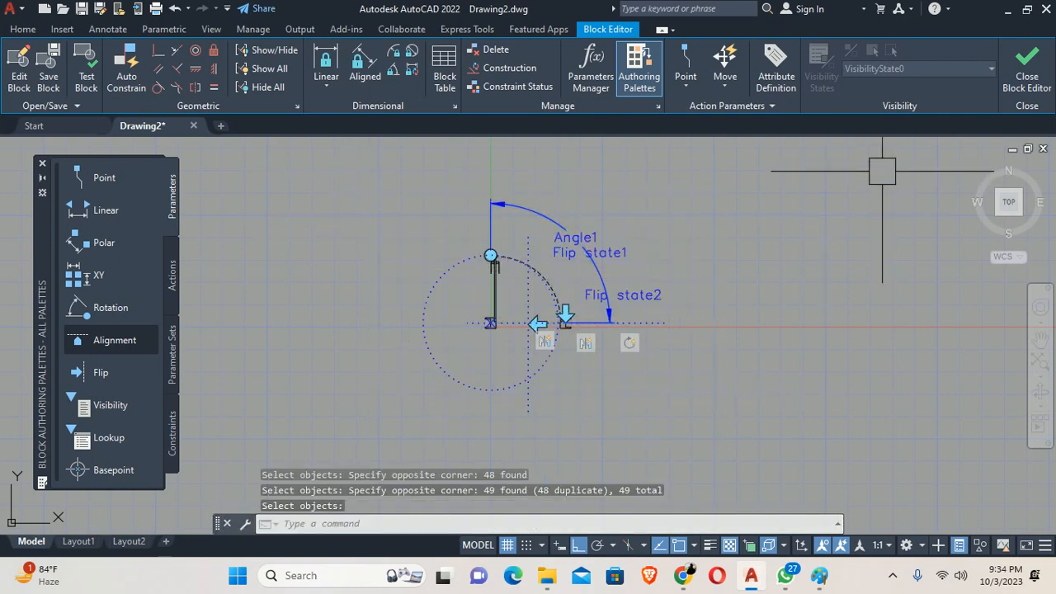
pyautogui.click(1026, 67)
pyautogui.click(440, 264)
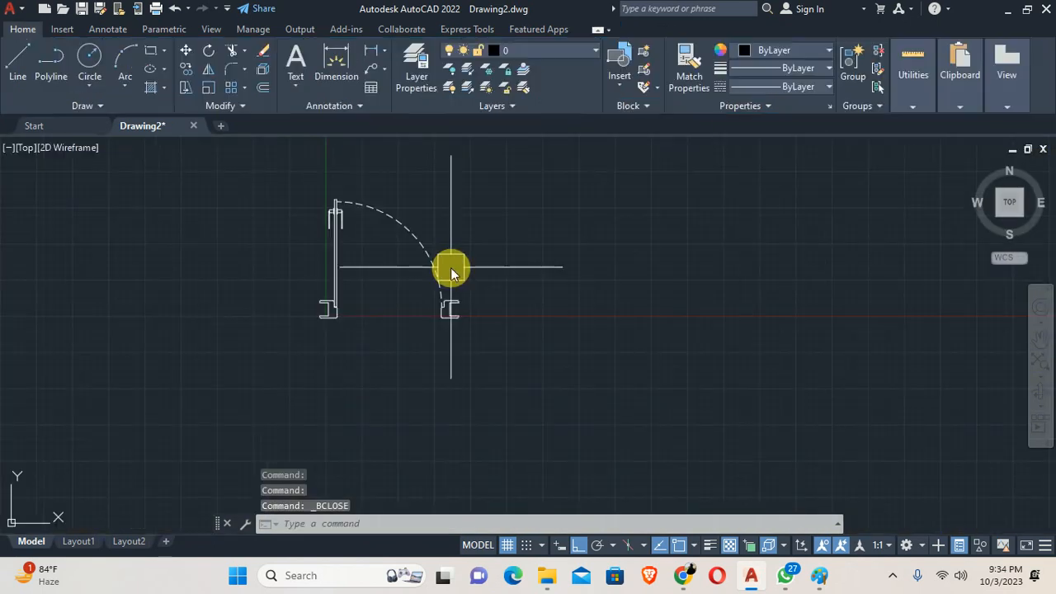
# Test the rotation control by turning the door to 180°, to 0° and back to 90°, leaving it deselected
pyautogui.click(396, 239)
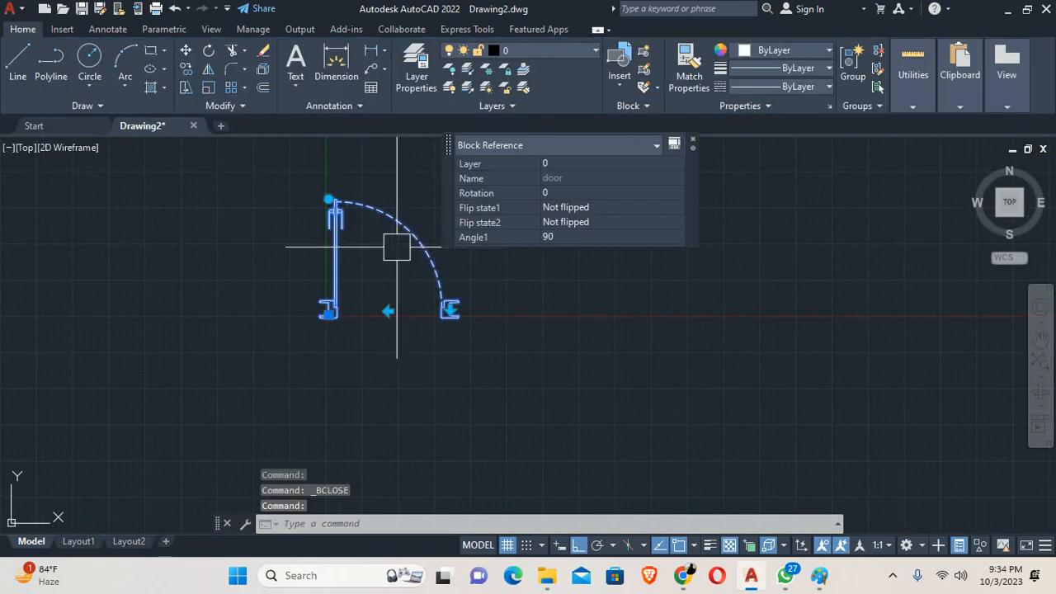
pyautogui.click(328, 199)
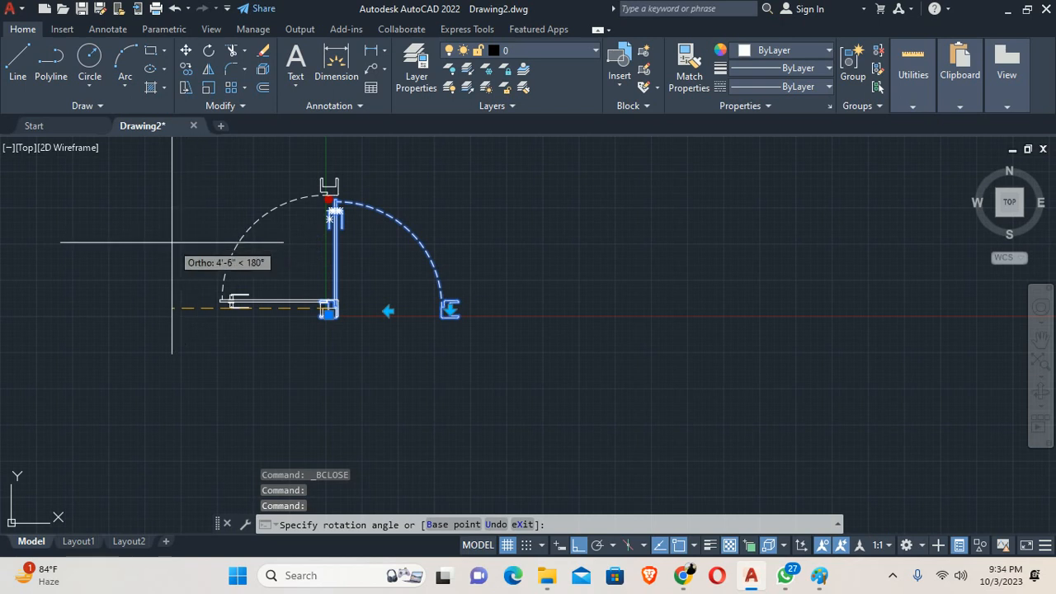
pyautogui.press('Escape')
pyautogui.press('Escape')
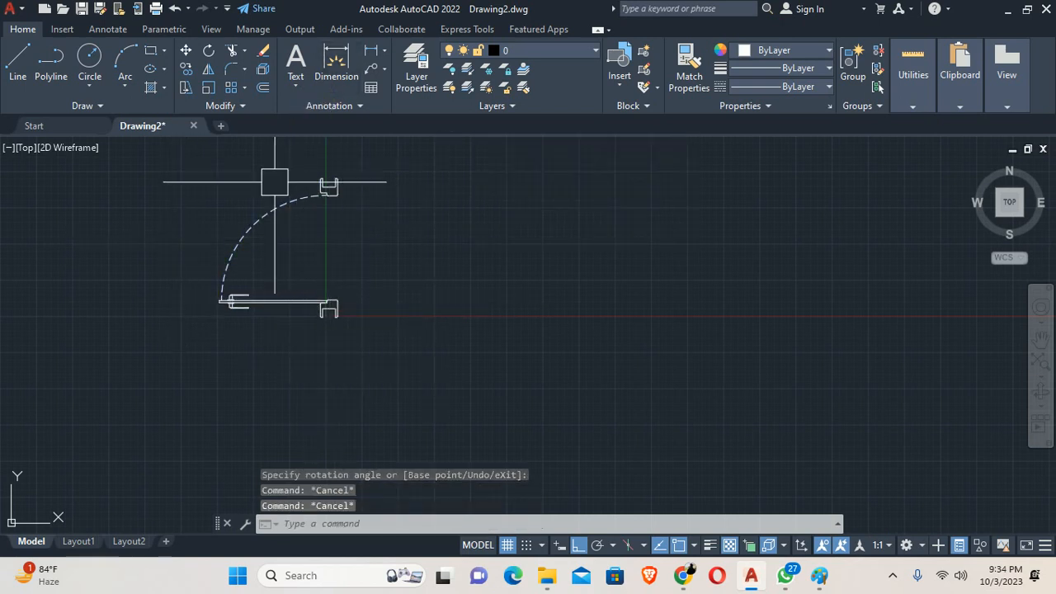
pyautogui.click(220, 273)
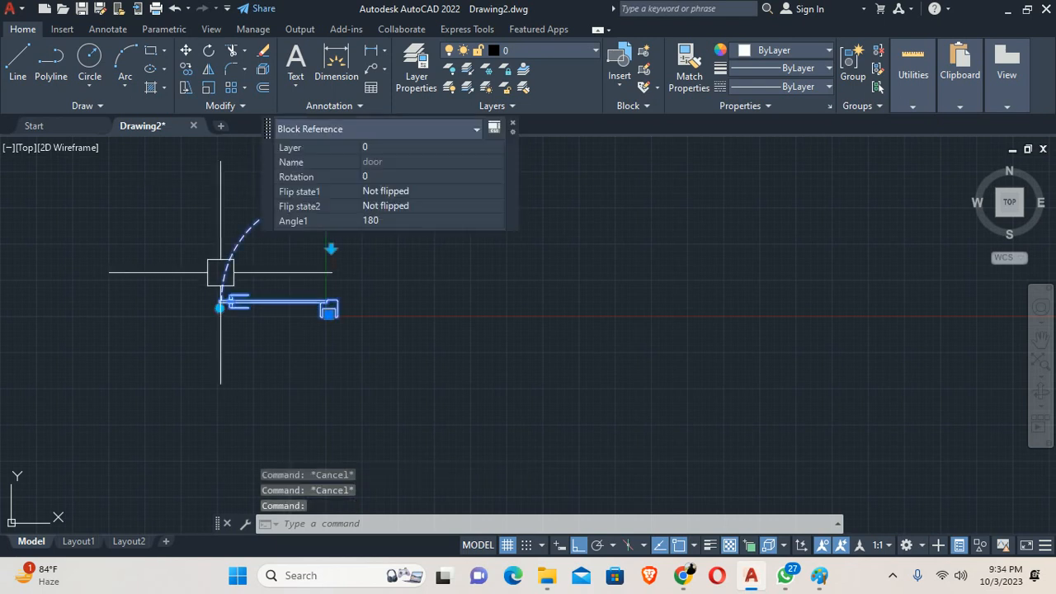
pyautogui.click(220, 306)
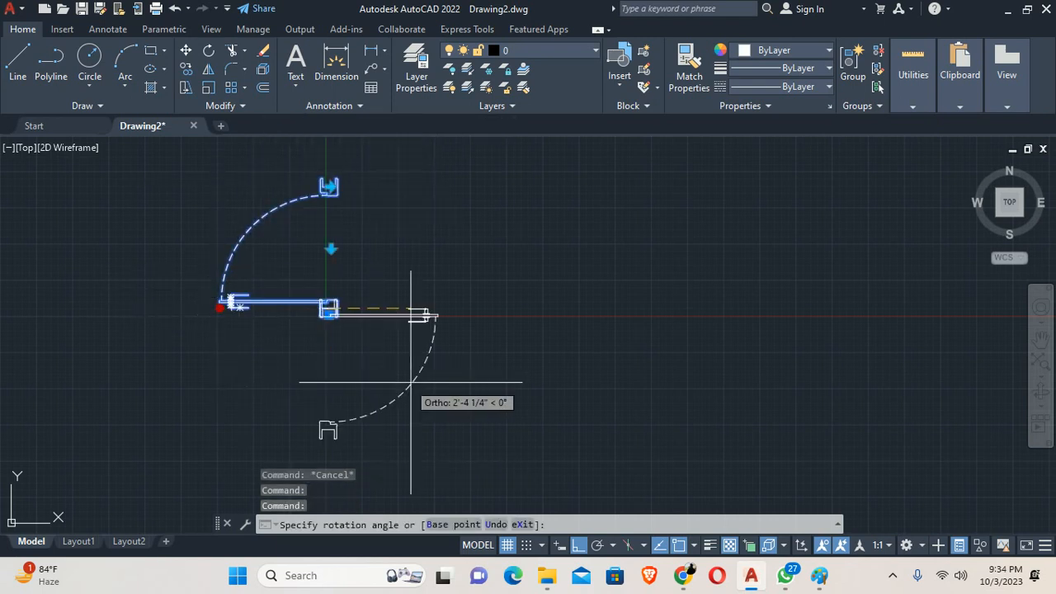
pyautogui.click(411, 382)
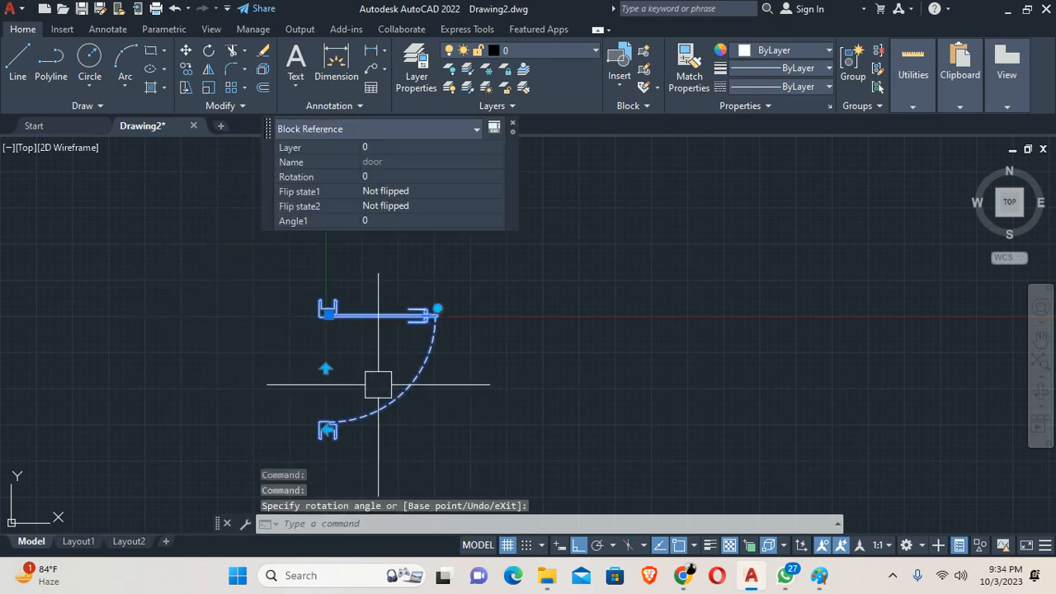
pyautogui.click(437, 312)
pyautogui.click(377, 177)
pyautogui.press('Escape')
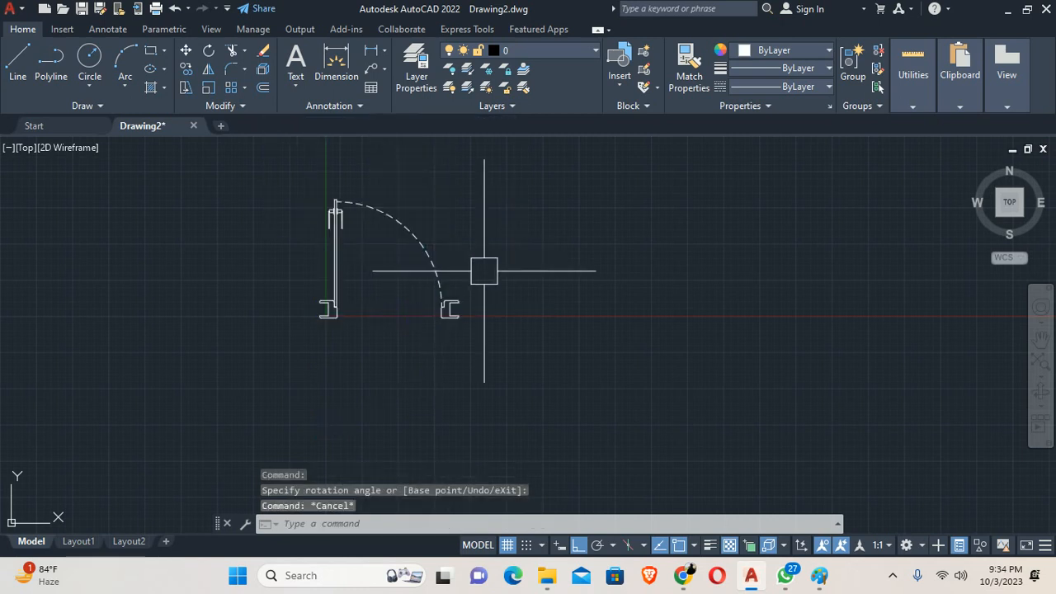
# Test both flip controls by flipping the door horizontally and vertically, return both to not flipped, and deselect the door
pyautogui.click(415, 244)
pyautogui.click(389, 311)
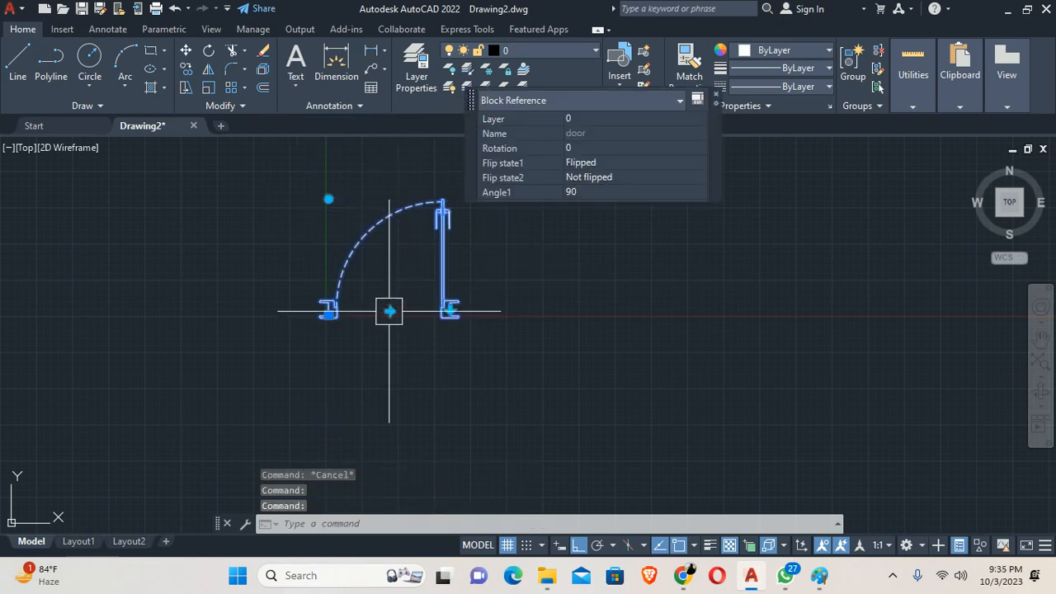
pyautogui.scroll(4, 442, 311)
pyautogui.click(456, 310)
pyautogui.scroll(-4, 460, 333)
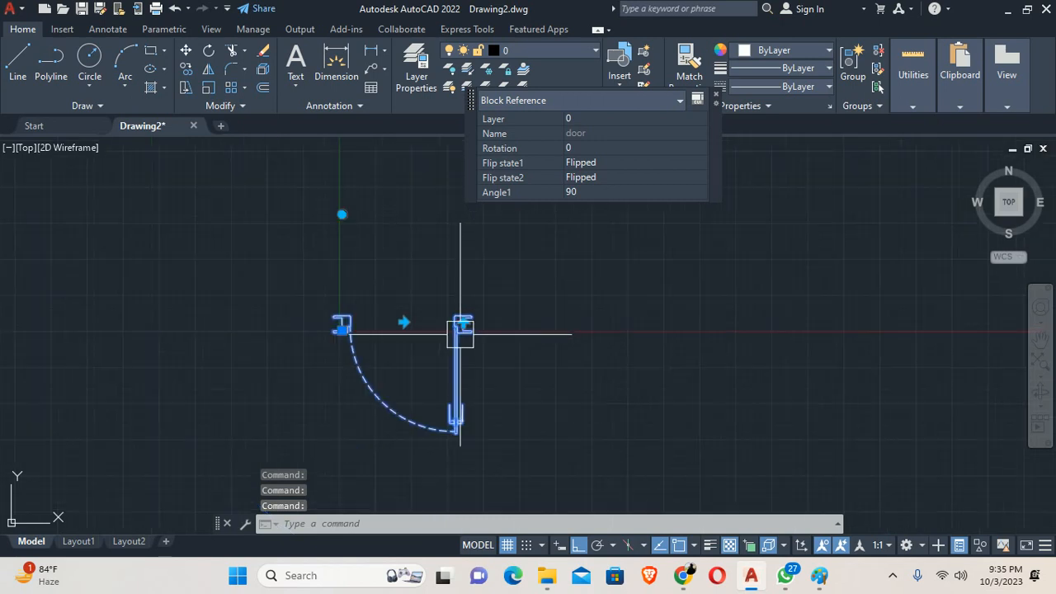
pyautogui.scroll(4, 458, 323)
pyautogui.click(461, 328)
pyautogui.scroll(-4, 448, 342)
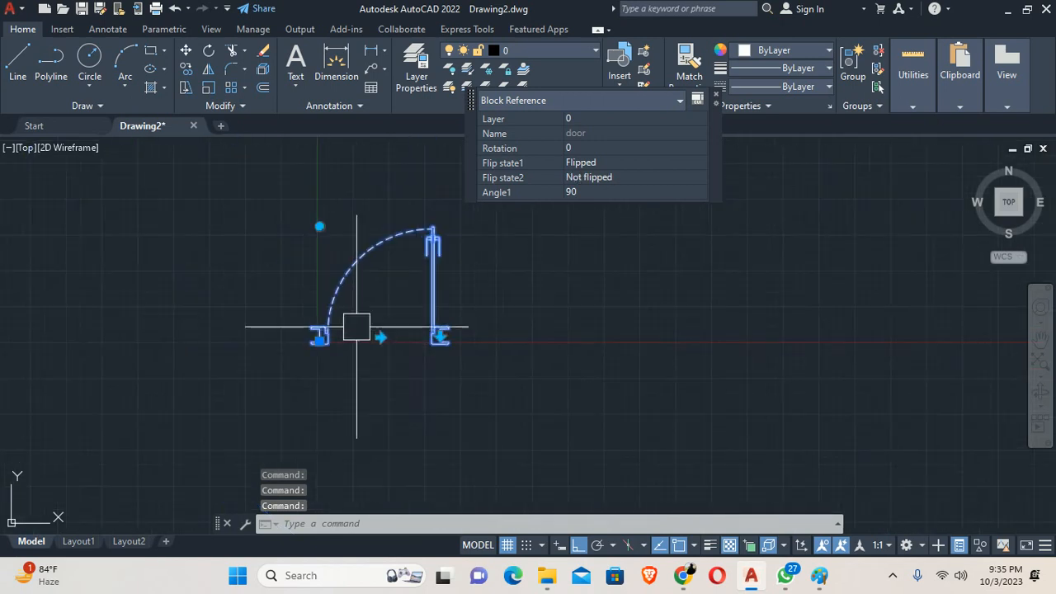
pyautogui.scroll(4, 356, 326)
pyautogui.click(482, 351)
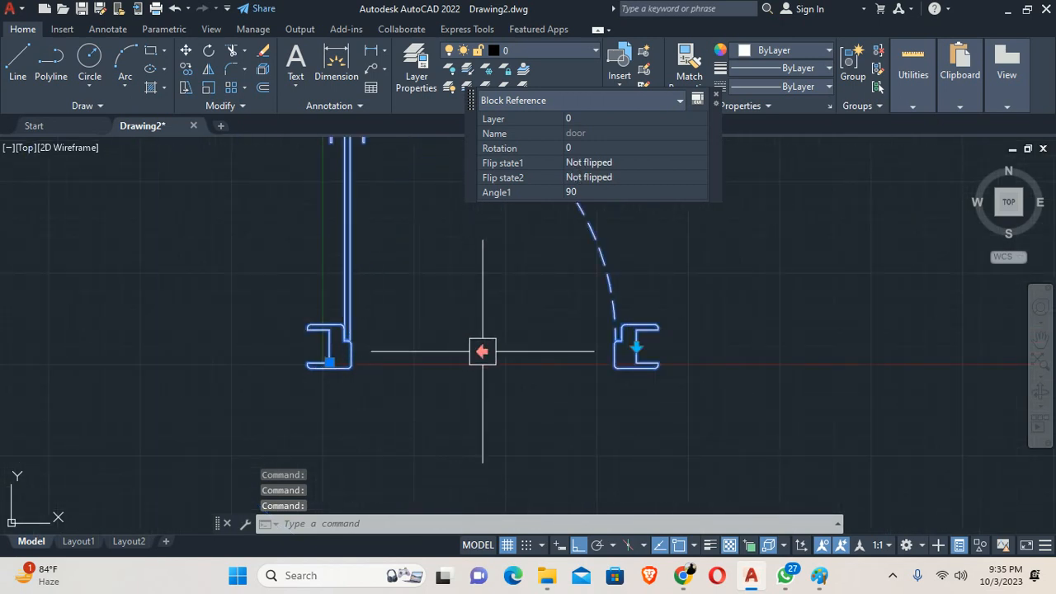
pyautogui.press('Escape')
pyautogui.press('Escape')
pyautogui.scroll(-4, 482, 352)
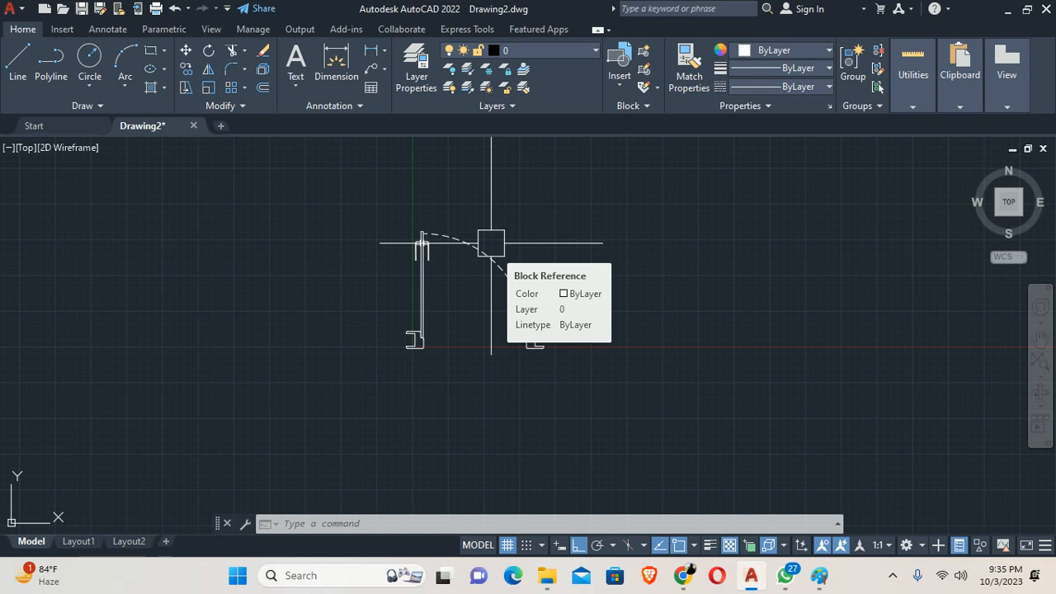
# Reopen the "door" block definition in the Block Editor
pyautogui.write('BE')
pyautogui.press('Return')
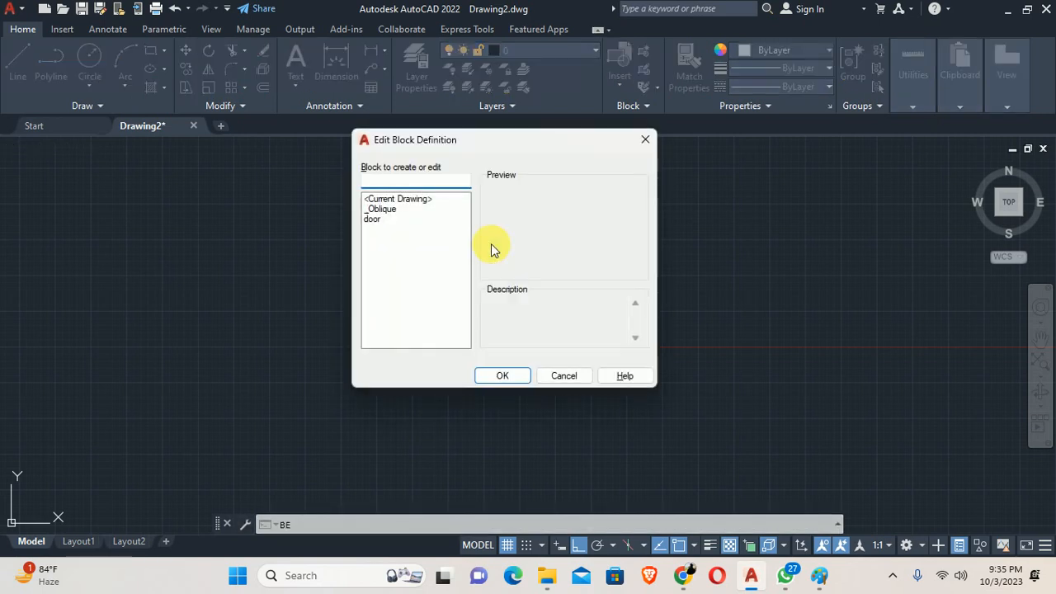
pyautogui.click(381, 219)
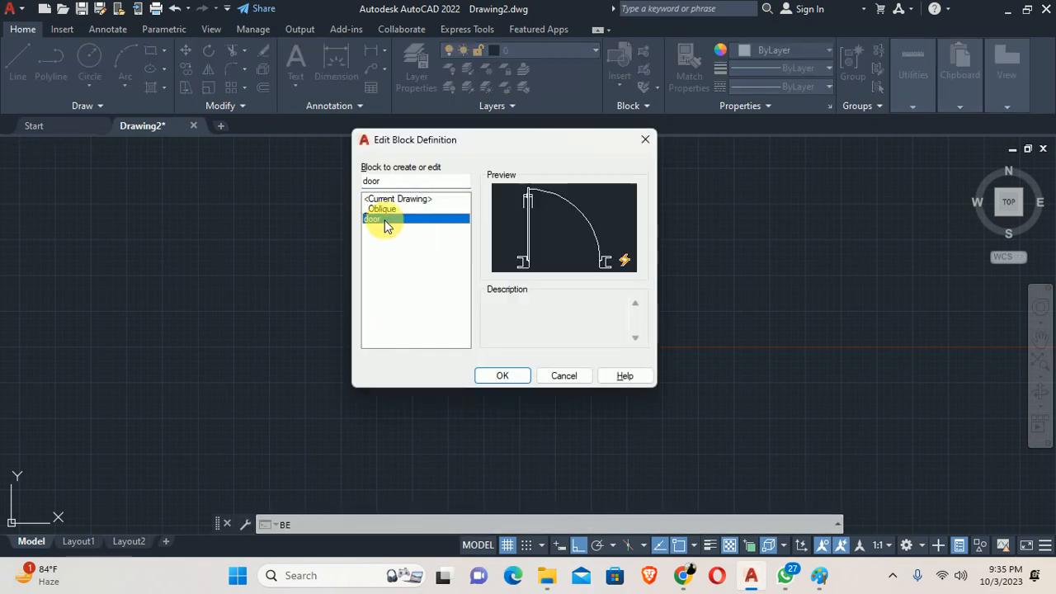
pyautogui.click(505, 376)
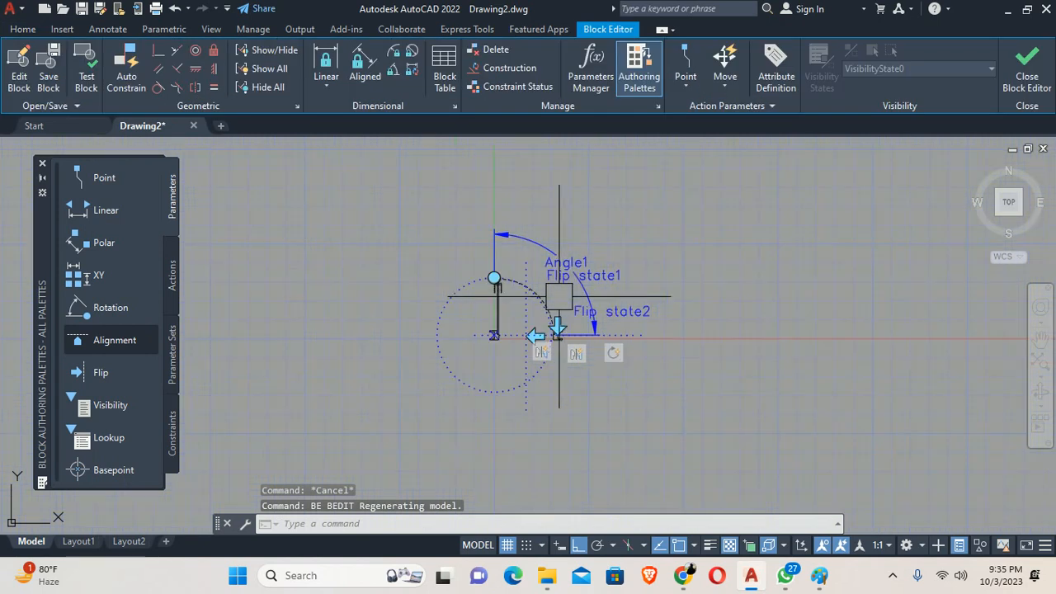
# Add a point parameter at the left jamb's lower inner corner on the origin, with its label about 10 1/4" to the left
pyautogui.moveTo(522, 278); pyautogui.dragTo(482, 284, button='middle')
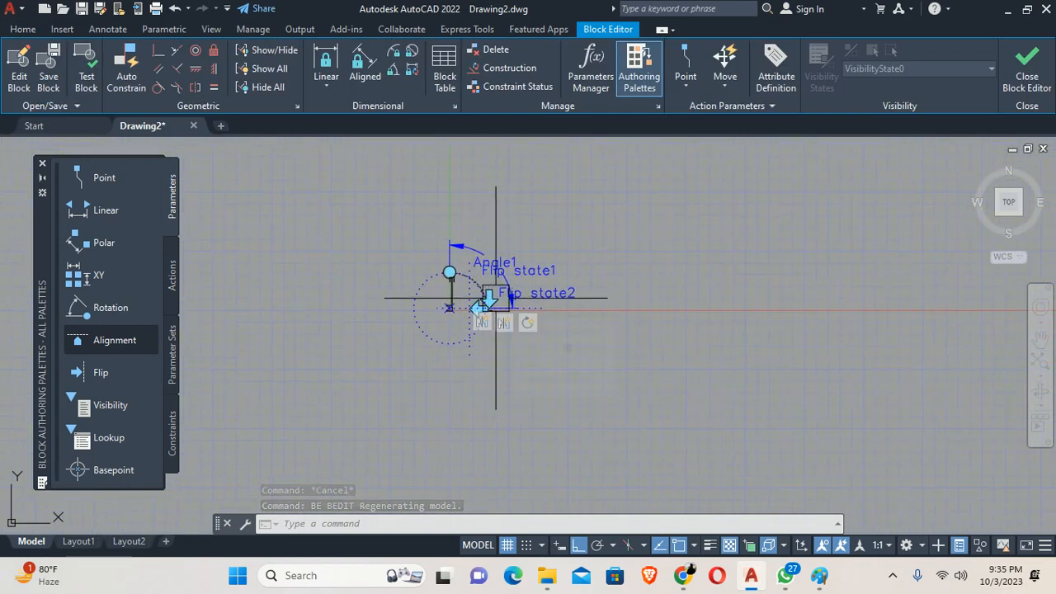
pyautogui.click(171, 276)
pyautogui.click(170, 202)
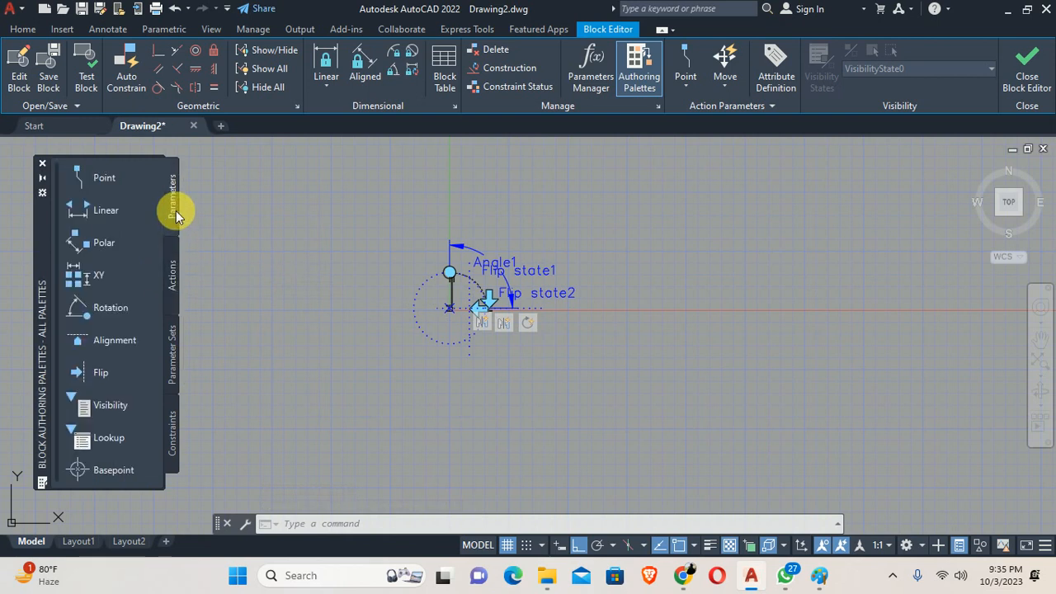
pyautogui.click(97, 177)
pyautogui.scroll(8, 460, 371)
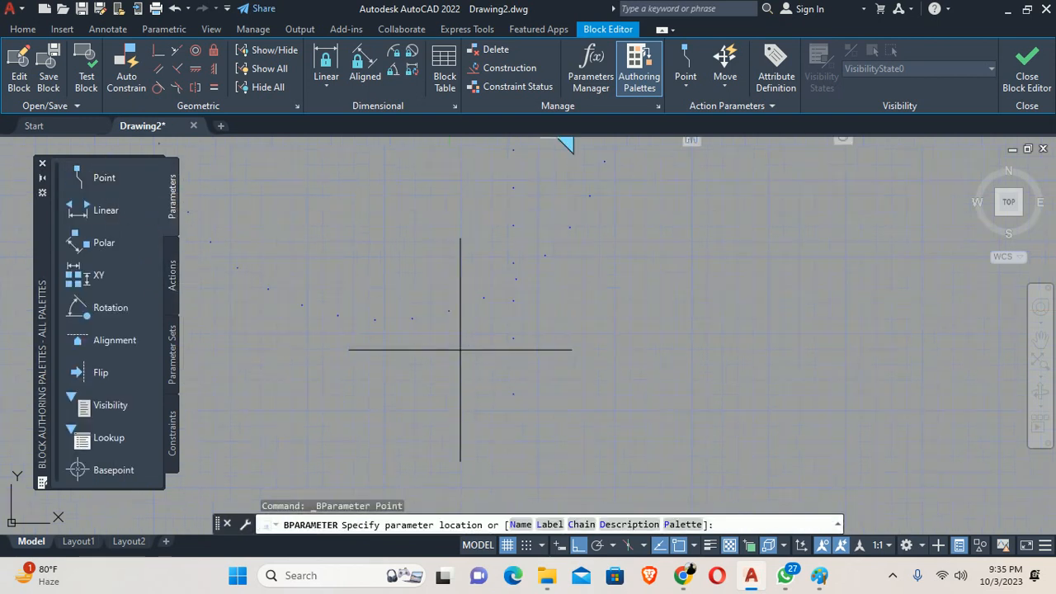
pyautogui.moveTo(424, 372); pyautogui.dragTo(460, 496, button='middle')
pyautogui.scroll(6, 465, 300)
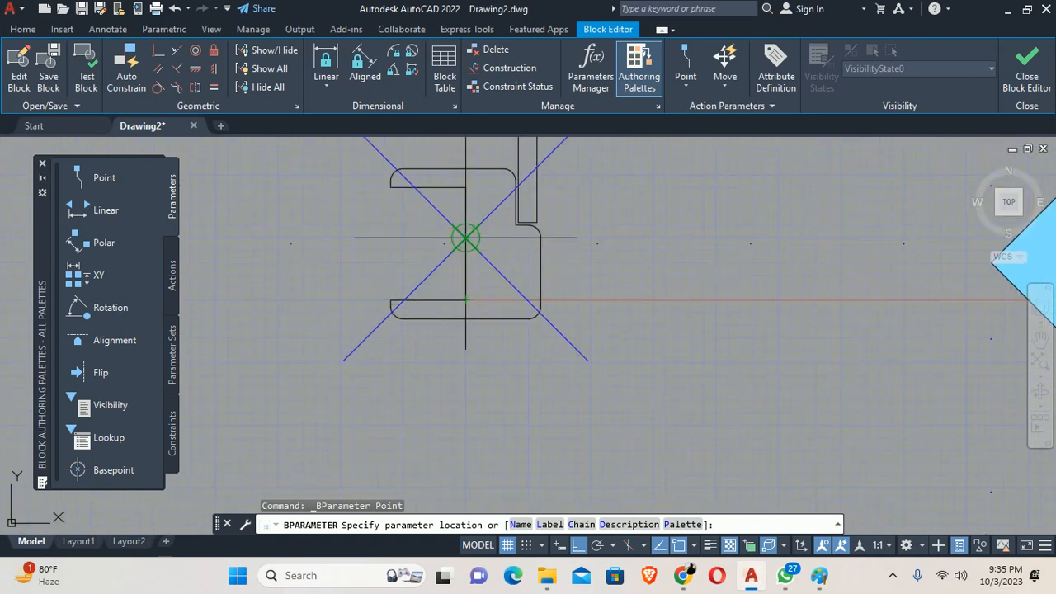
pyautogui.click(466, 299)
pyautogui.scroll(-2, 466, 299)
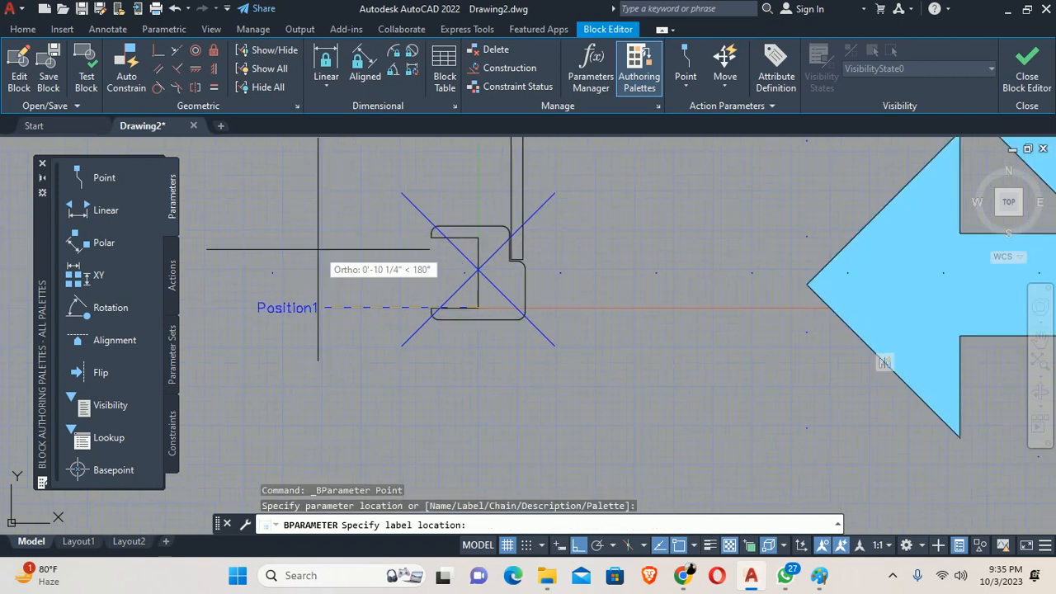
pyautogui.click(315, 246)
pyautogui.scroll(-4, 344, 310)
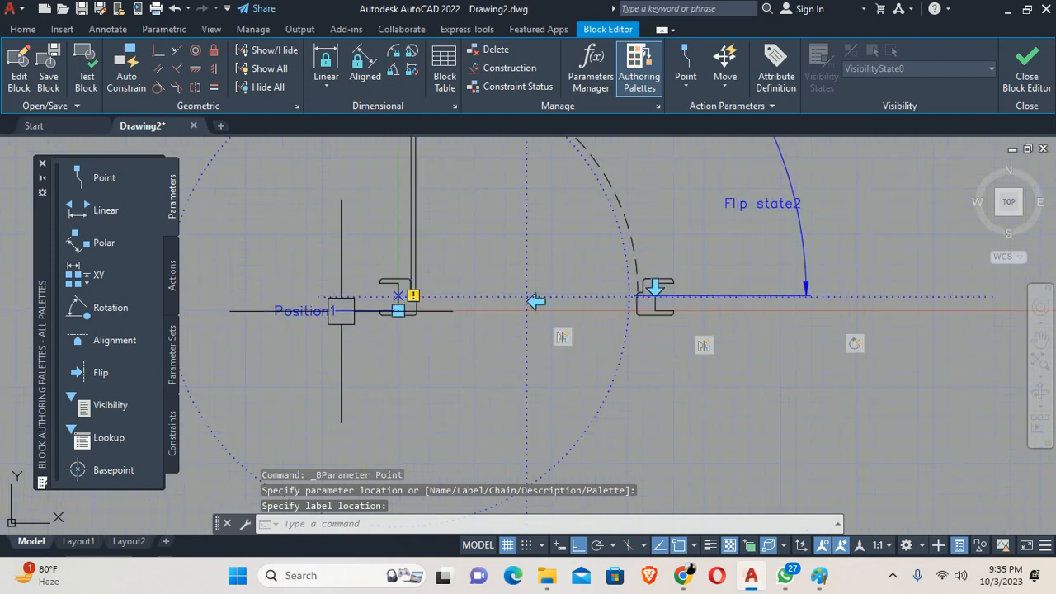
# Try to assign a scale action to the Position1 point parameter
pyautogui.click(172, 272)
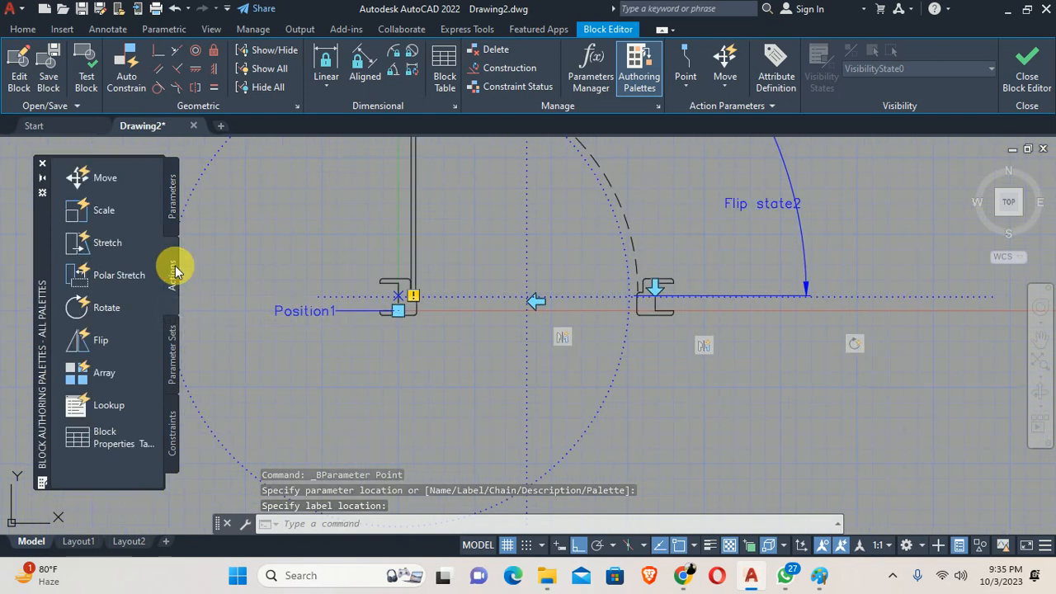
pyautogui.click(95, 209)
pyautogui.scroll(-2, 284, 334)
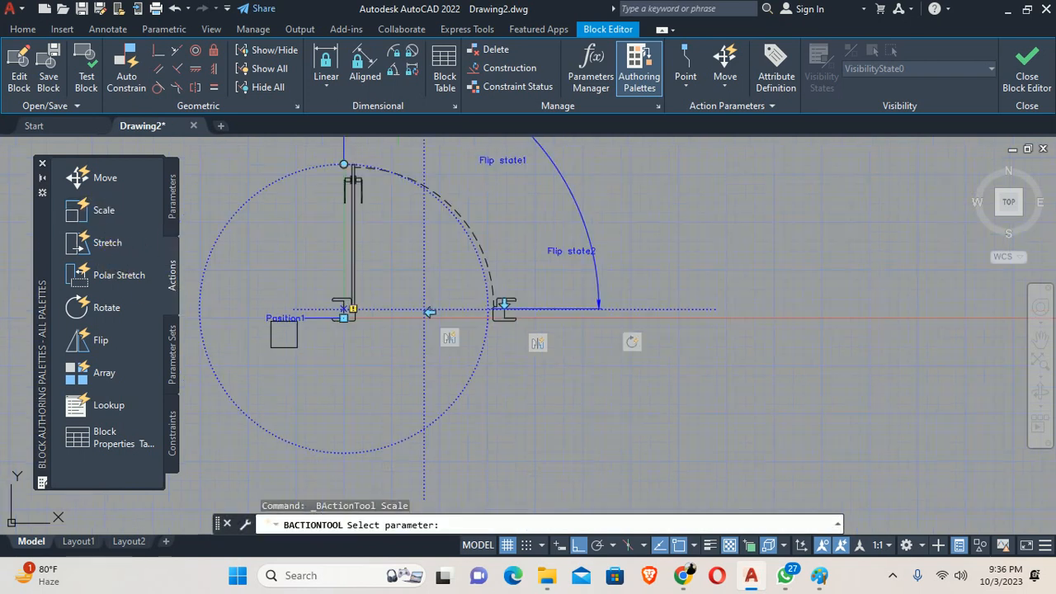
pyautogui.scroll(2, 318, 336)
pyautogui.click(241, 316)
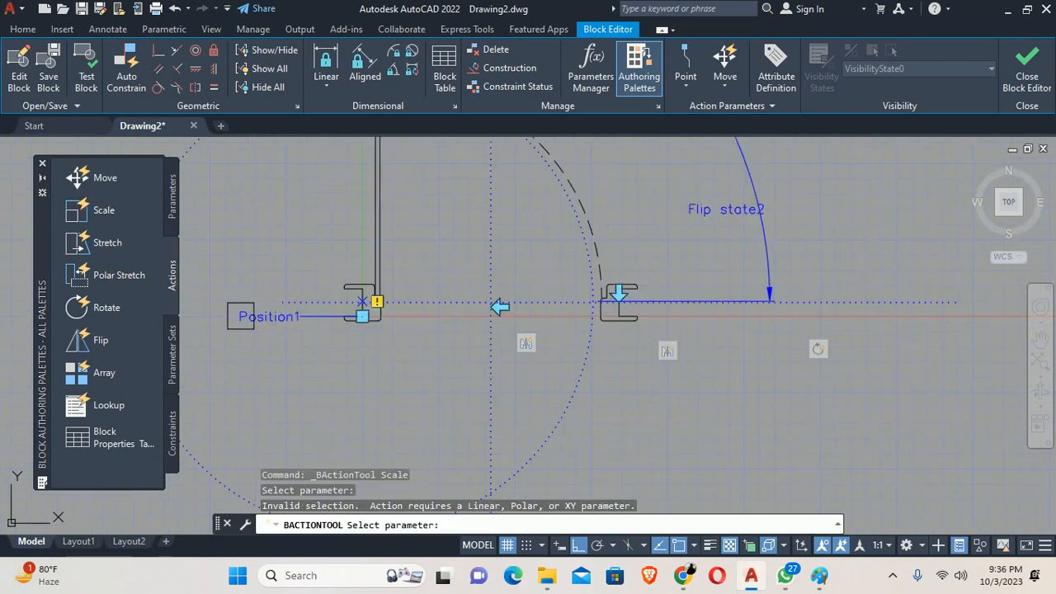
pyautogui.scroll(-3, 284, 325)
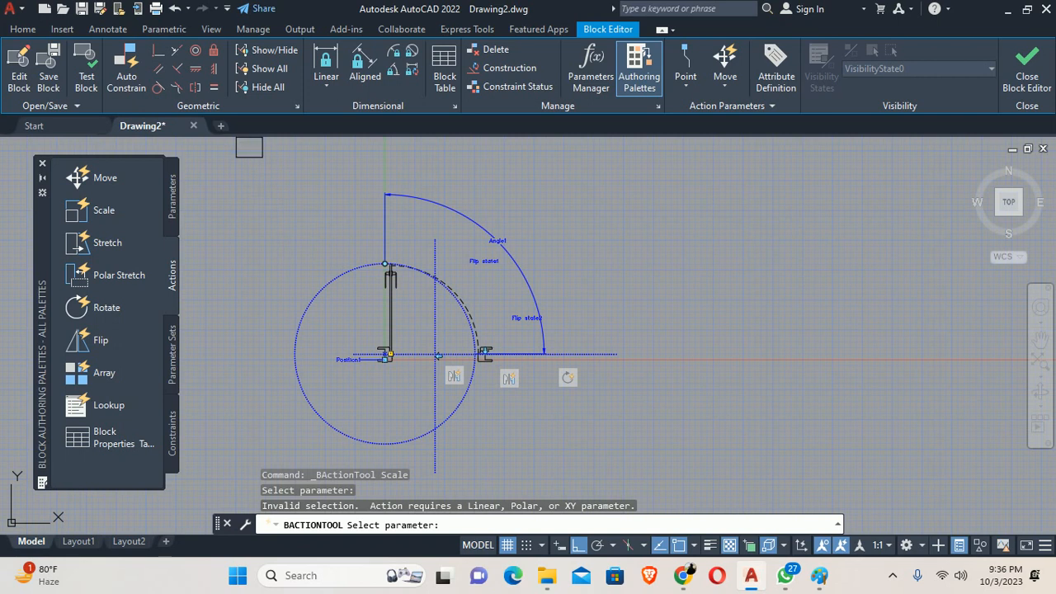
pyautogui.scroll(4, 526, 377)
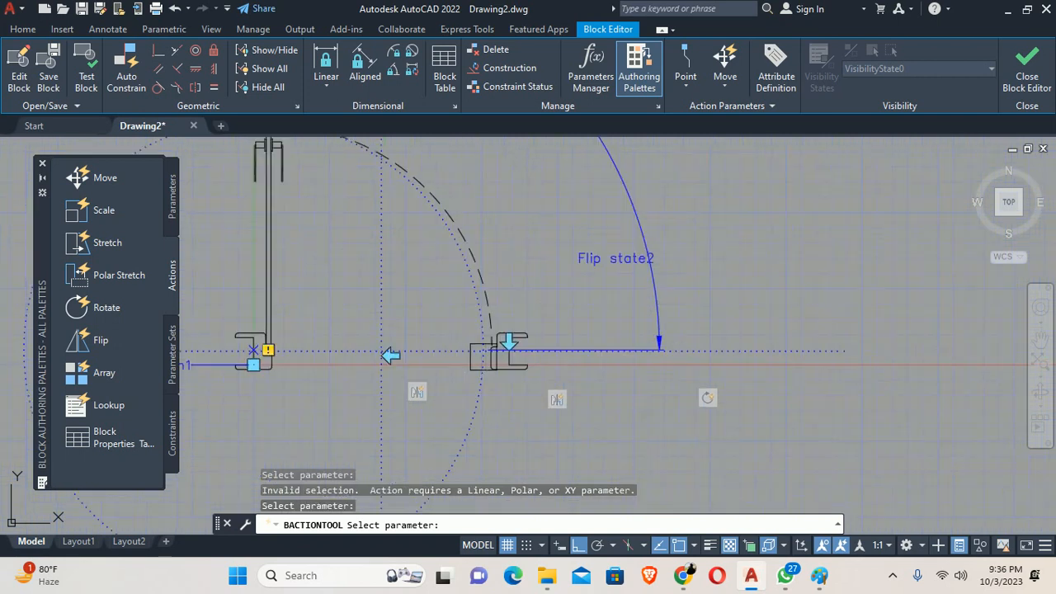
pyautogui.scroll(-2, 514, 367)
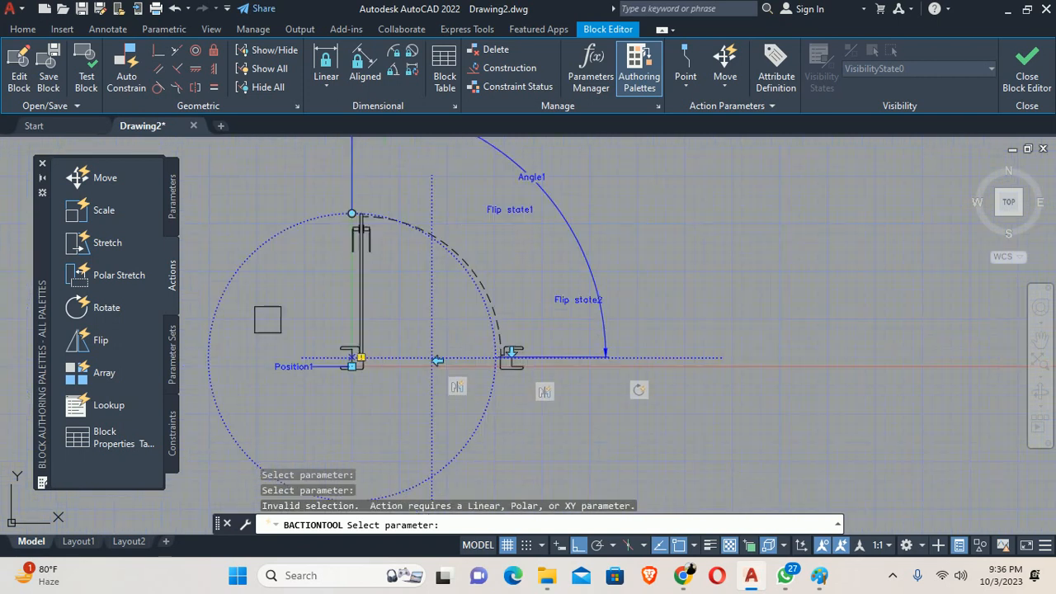
pyautogui.click(172, 235)
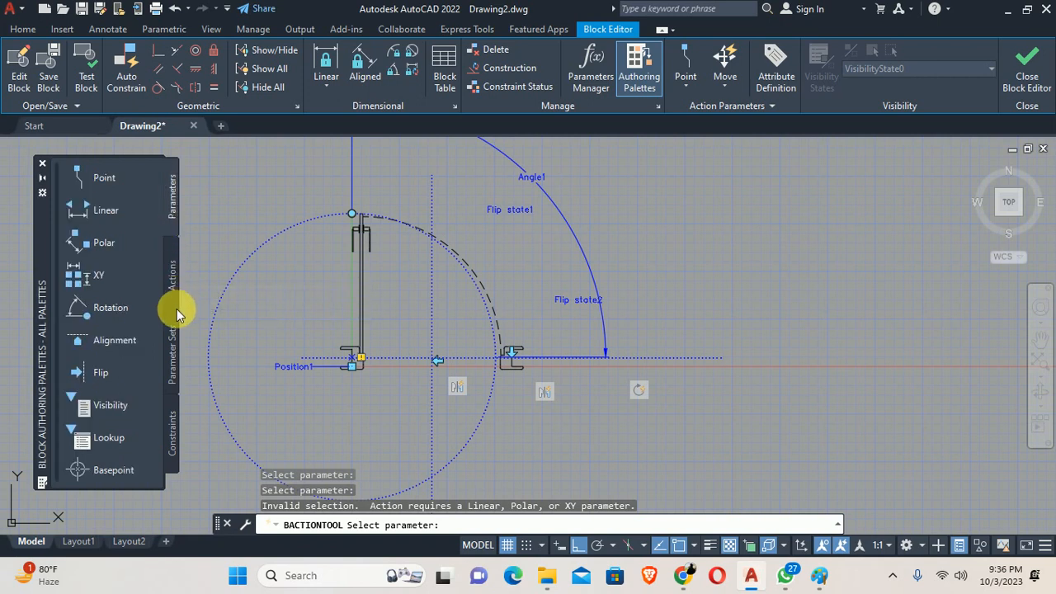
pyautogui.click(176, 361)
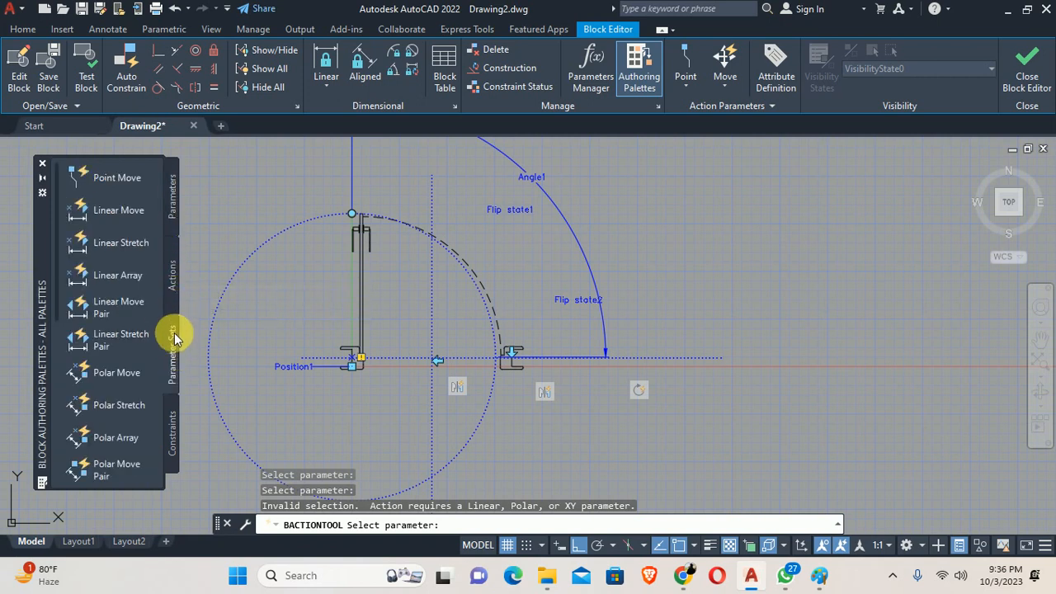
pyautogui.click(172, 303)
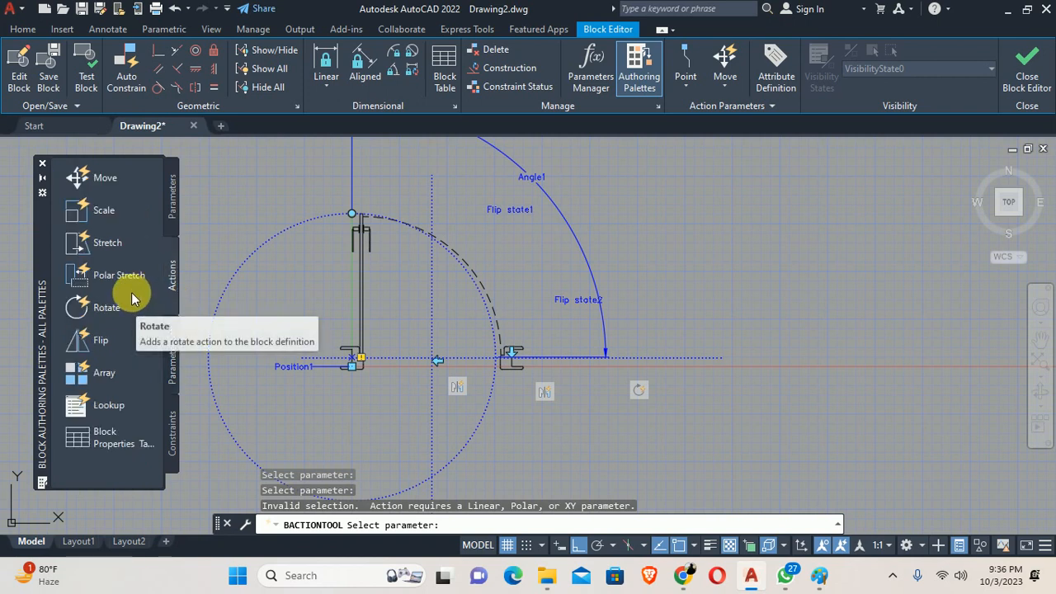
# Retry assigning a scale action to the door block's point parameter, picking its Position1 label up close
pyautogui.click(91, 210)
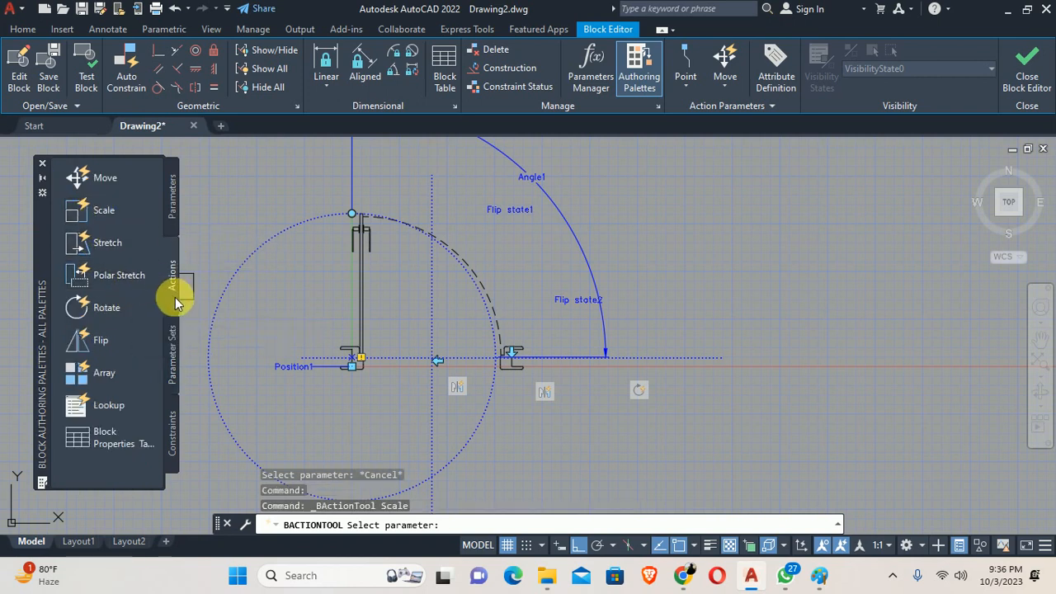
pyautogui.scroll(-6, 385, 330)
pyautogui.click(584, 408)
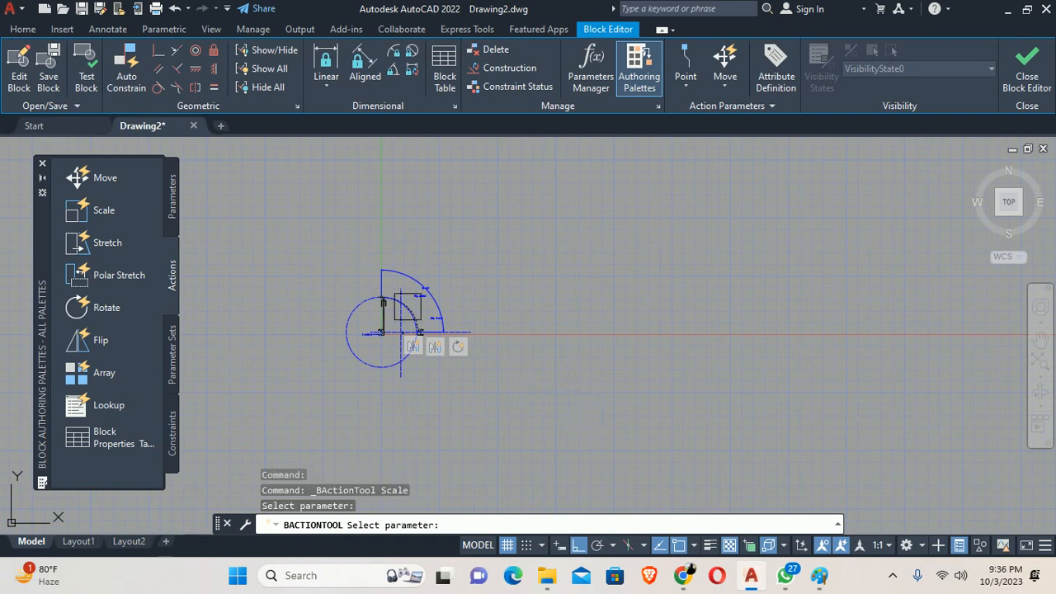
pyautogui.scroll(6, 401, 333)
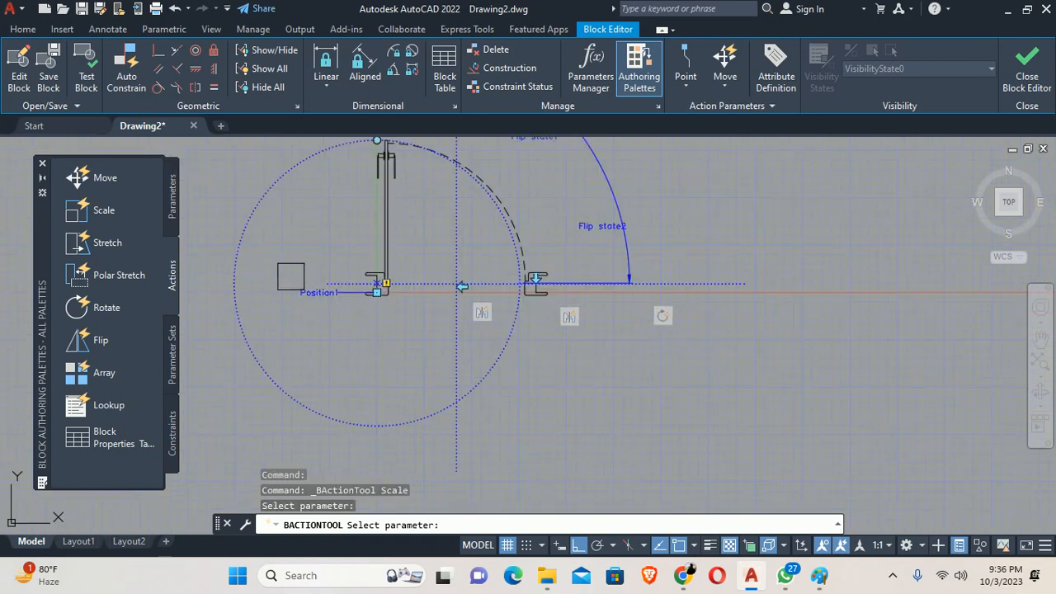
pyautogui.click(302, 289)
pyautogui.scroll(6, 306, 290)
pyautogui.click(308, 291)
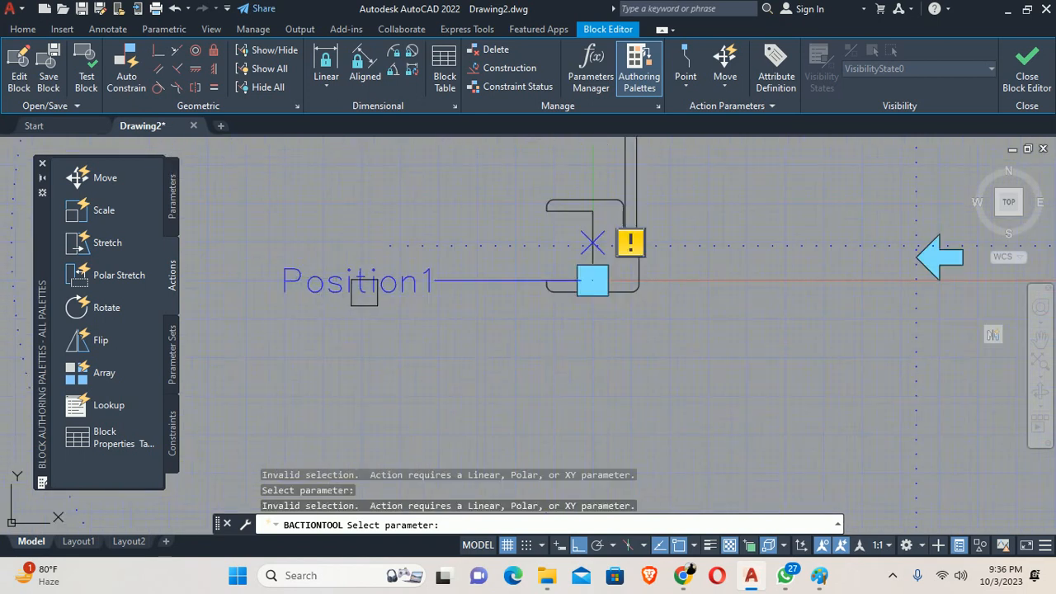
pyautogui.press('Escape')
pyautogui.press('Escape')
pyautogui.press('Escape')
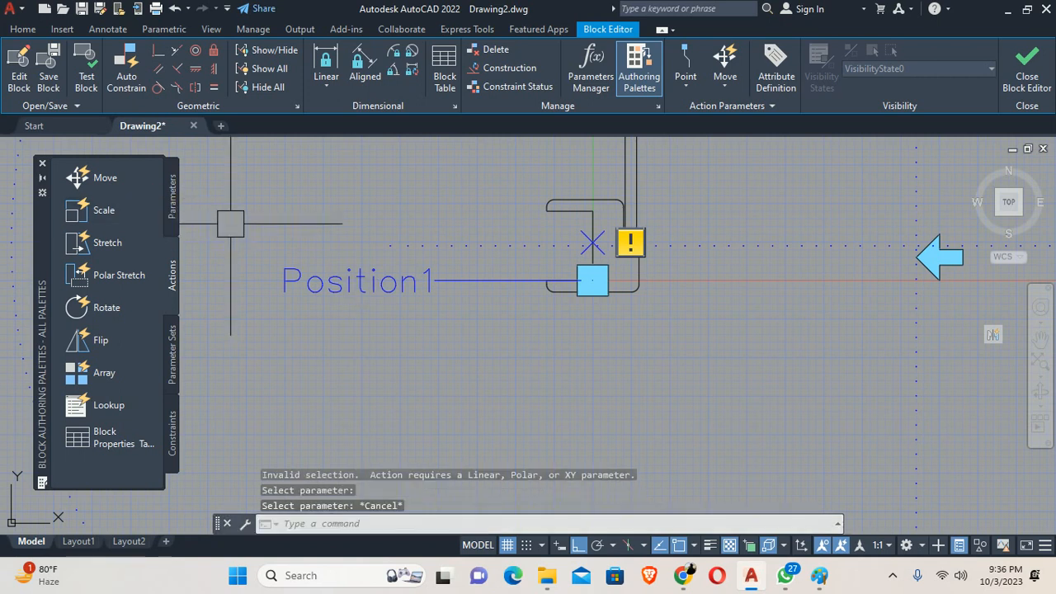
# Delete the Position1 point parameter from the left jamb in the block definition
pyautogui.click(400, 291)
pyautogui.press('Return')
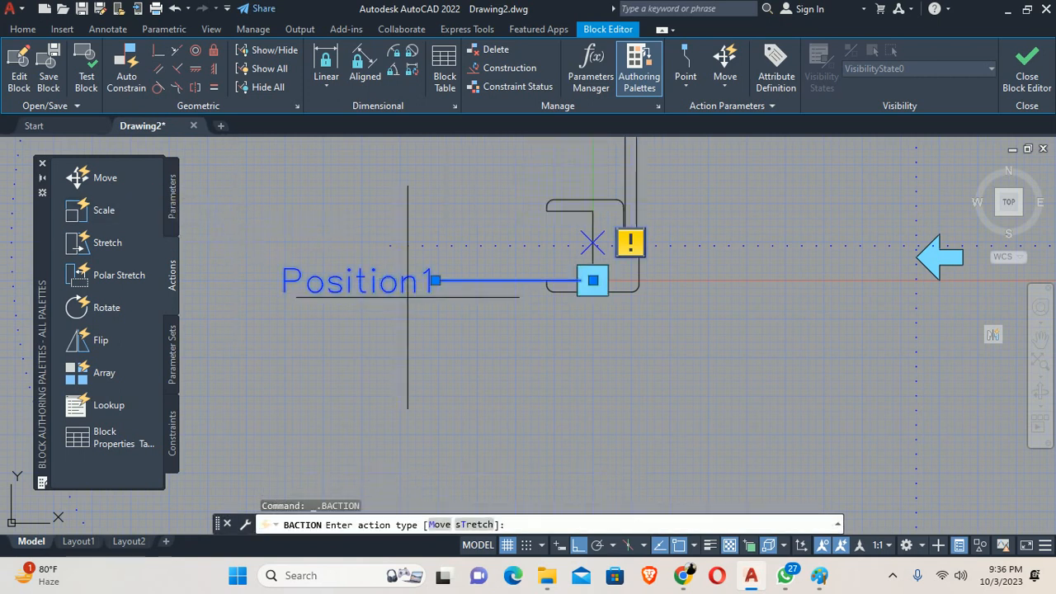
pyautogui.press('Escape')
pyautogui.press('Escape')
pyautogui.click(429, 282)
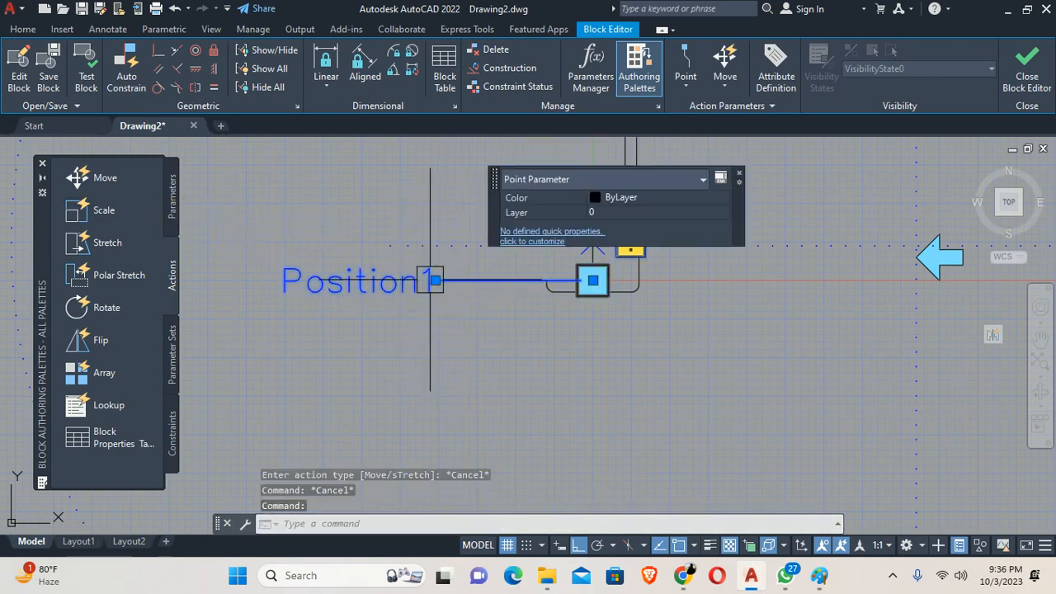
pyautogui.press('Delete')
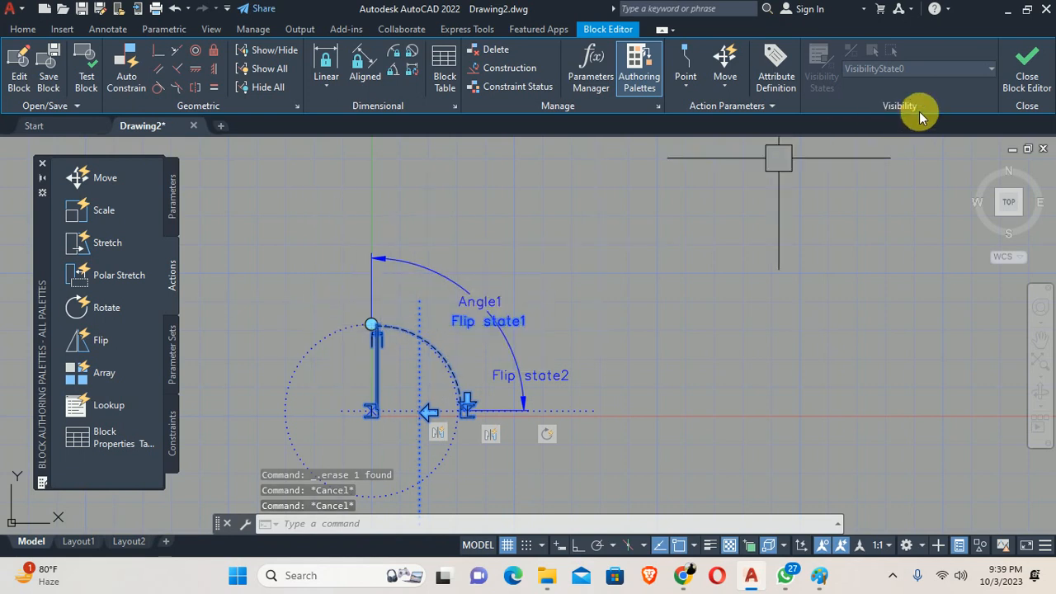
# Regenerate the model, then close the Block Editor and save the parameter changes to the door block
pyautogui.moveTo(580, 286); pyautogui.dragTo(619, 224, button='middle')
pyautogui.press('Escape')
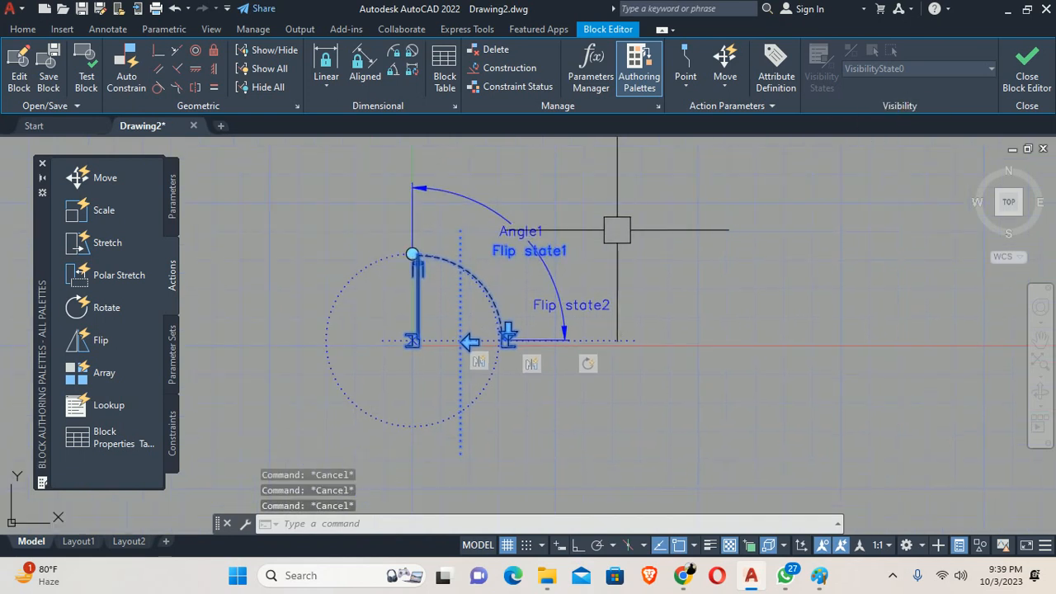
pyautogui.write('re')
pyautogui.press('Return')
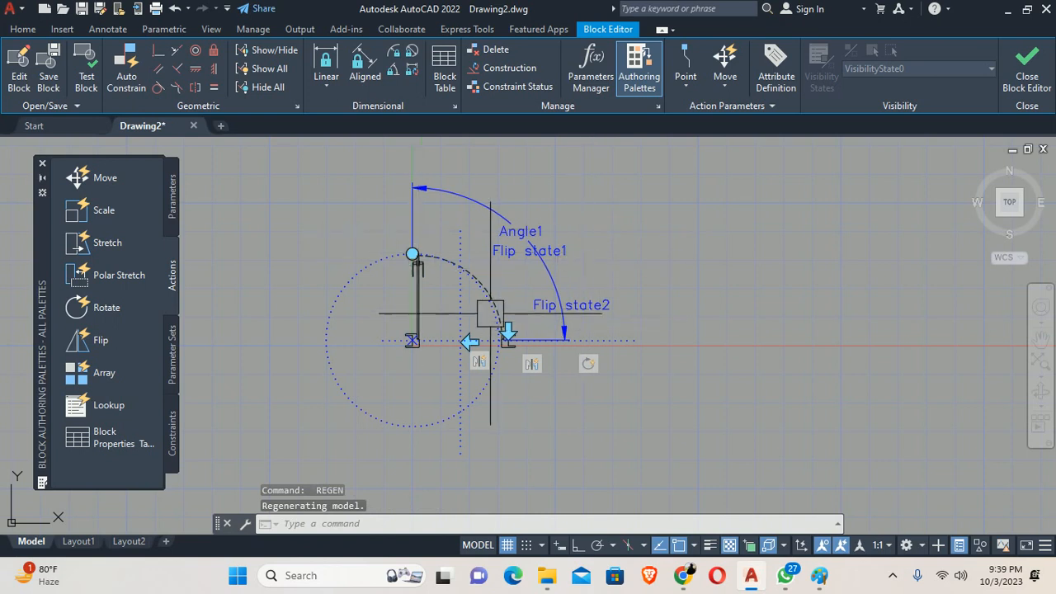
pyautogui.click(1026, 70)
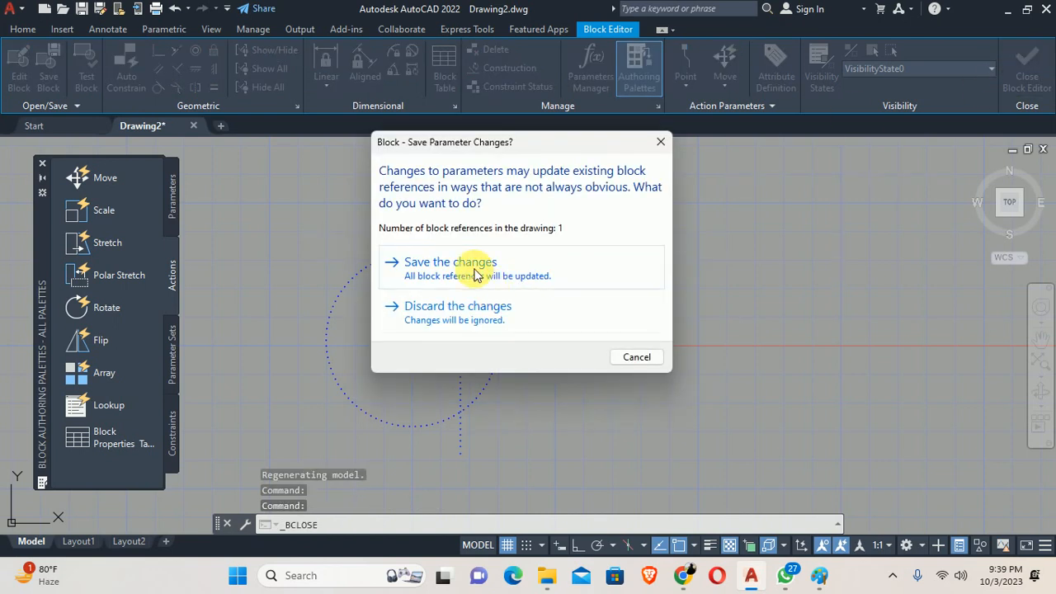
pyautogui.click(453, 272)
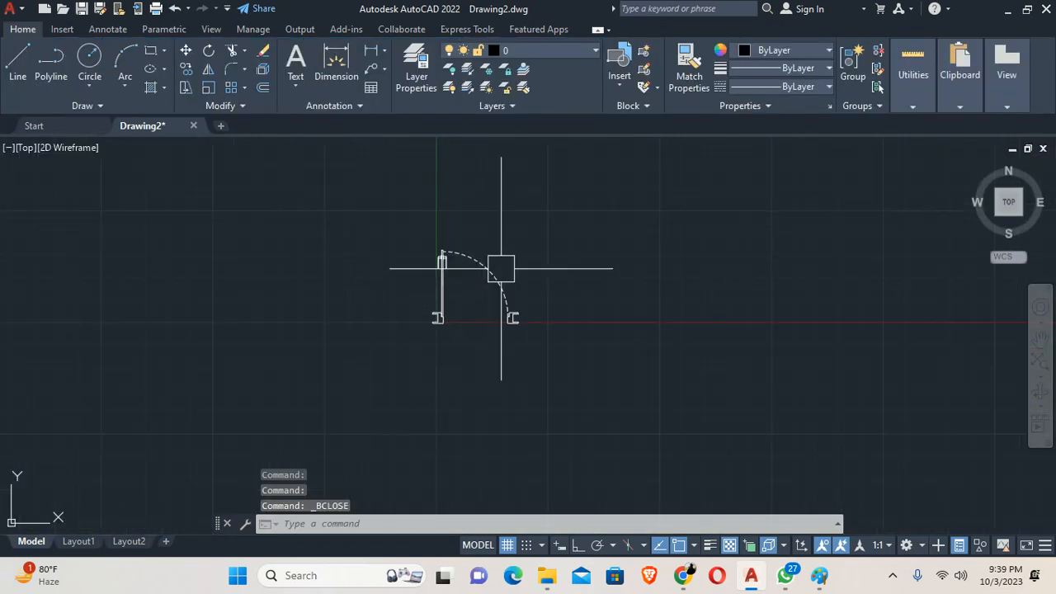
# Select the door block and set both Flip state2 and Flip state1 to flipped with its flip controls
pyautogui.click(448, 294)
pyautogui.scroll(2, 464, 298)
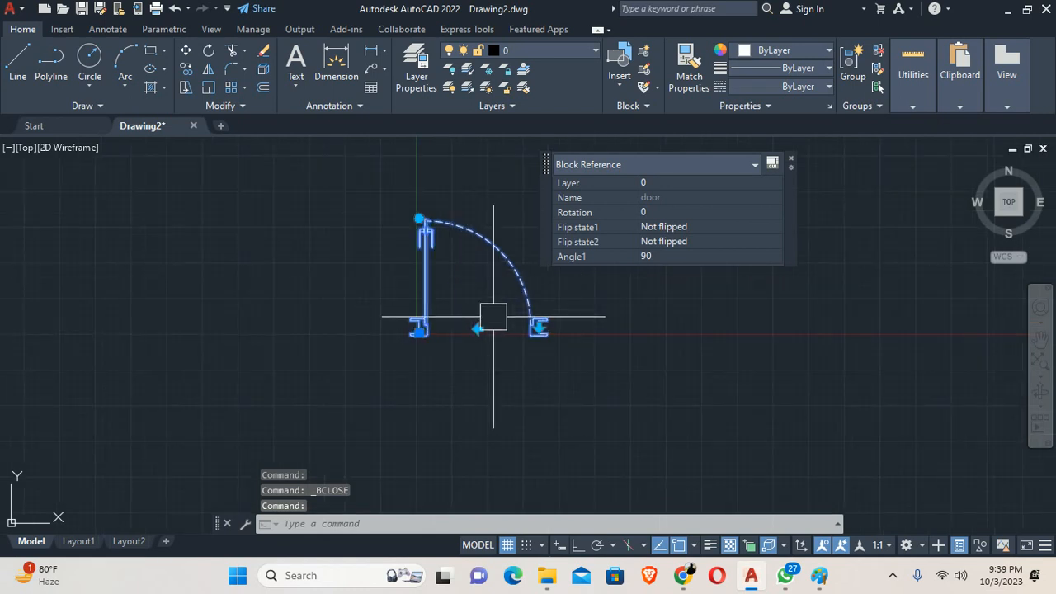
pyautogui.click(535, 325)
pyautogui.click(476, 326)
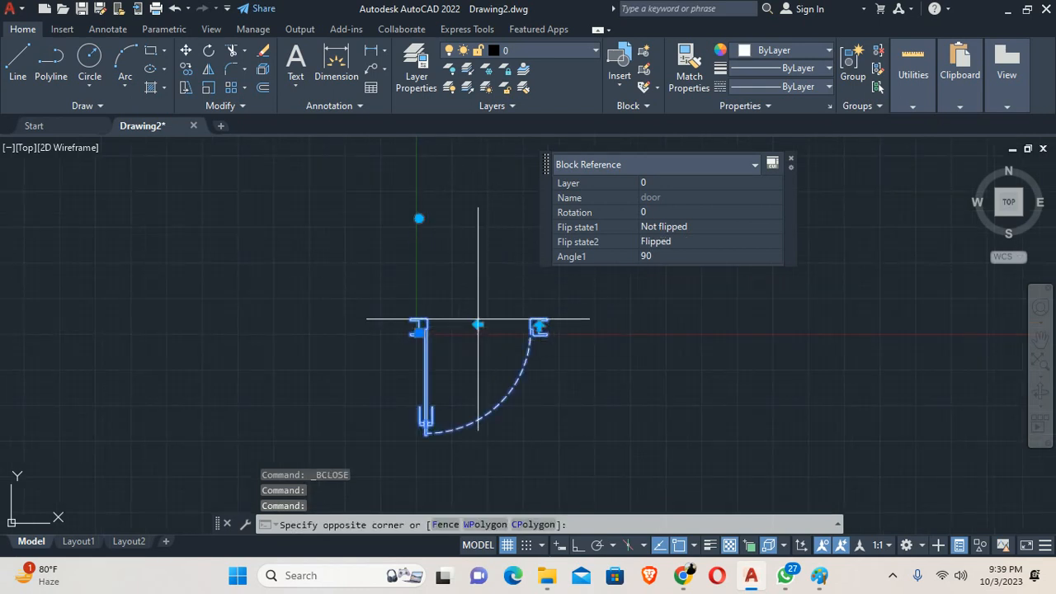
pyautogui.click(478, 325)
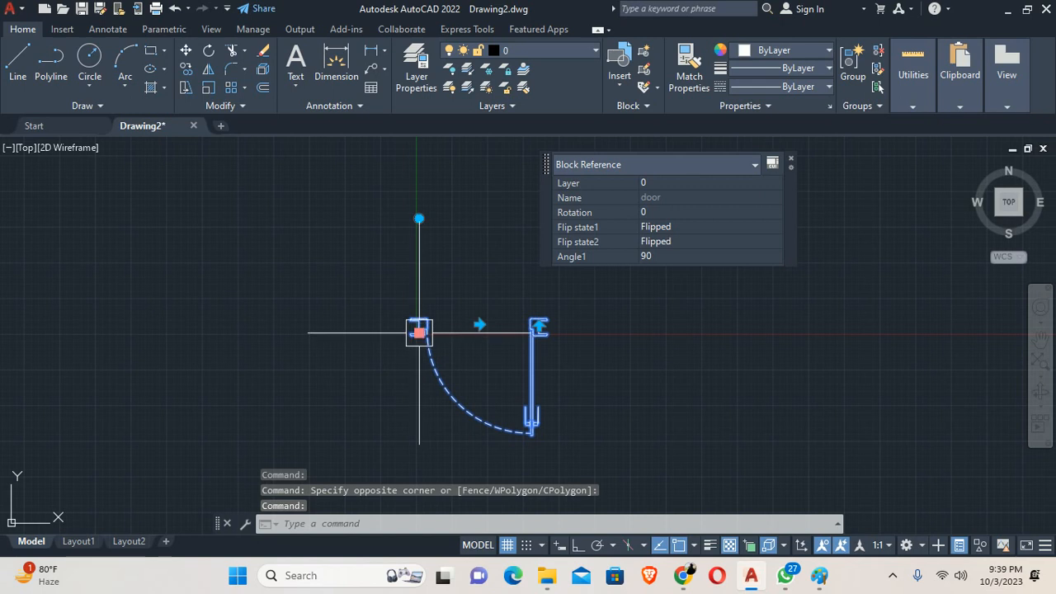
# Turn on Ortho and rotate the flipped door to an Angle1 value of 270 with its rotation control
pyautogui.click(418, 218)
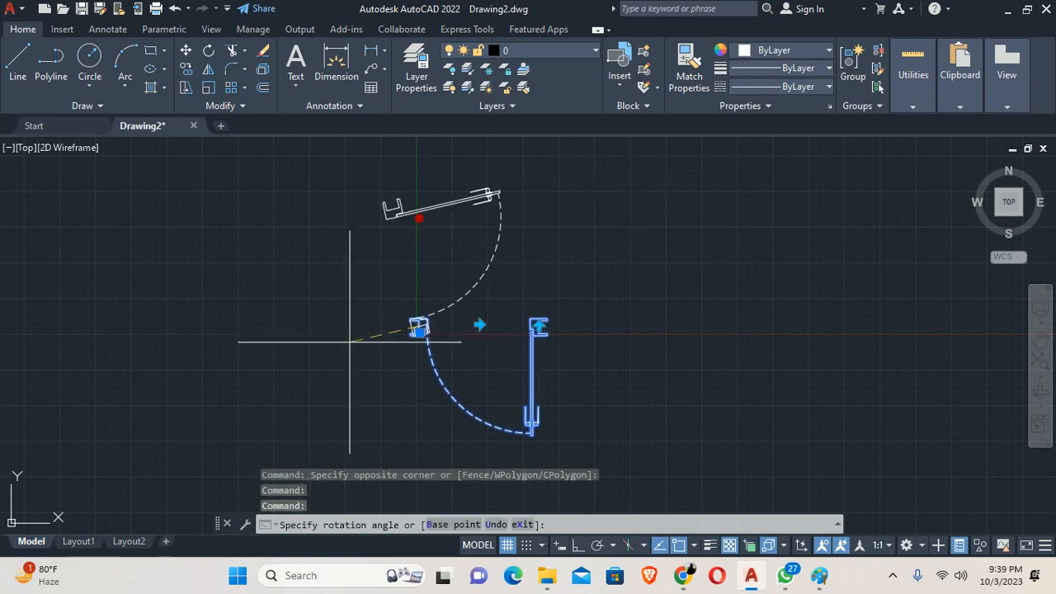
pyautogui.click(576, 544)
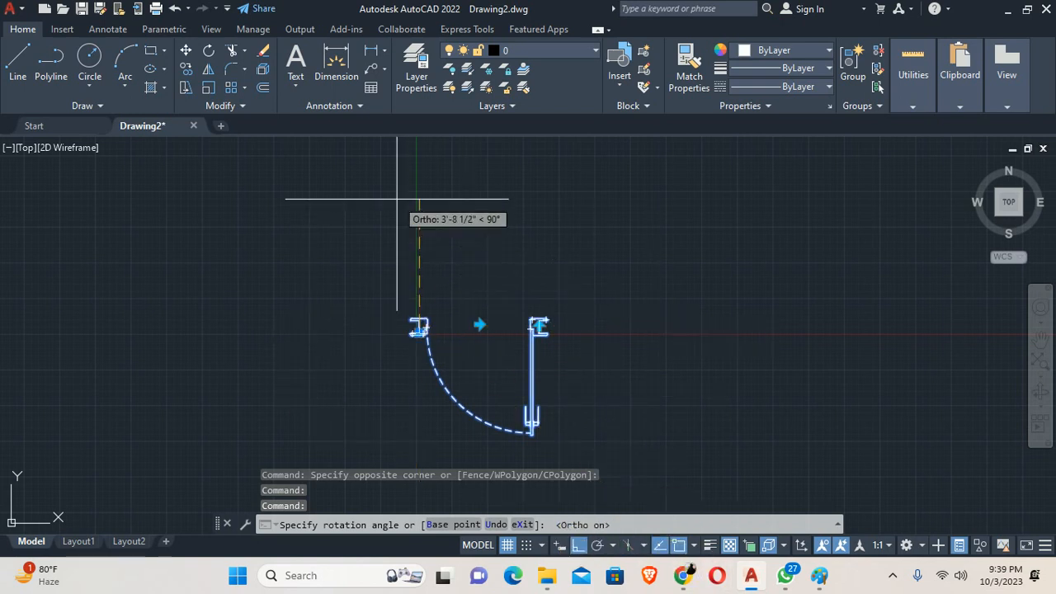
pyautogui.click(313, 389)
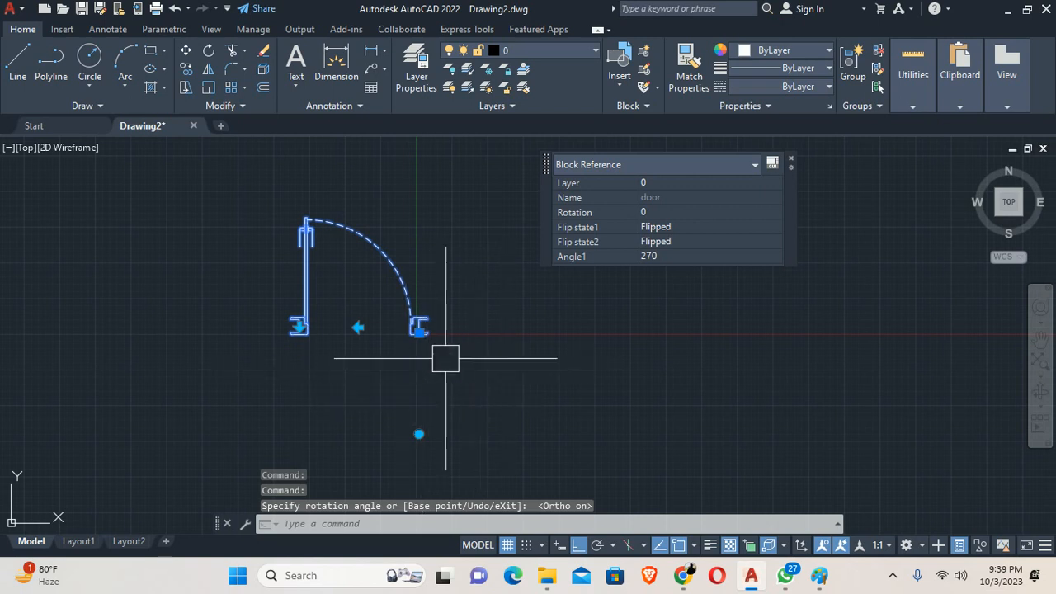
# Return Flip state1 to not flipped and rotate the door to an Angle1 value of 0
pyautogui.click(357, 326)
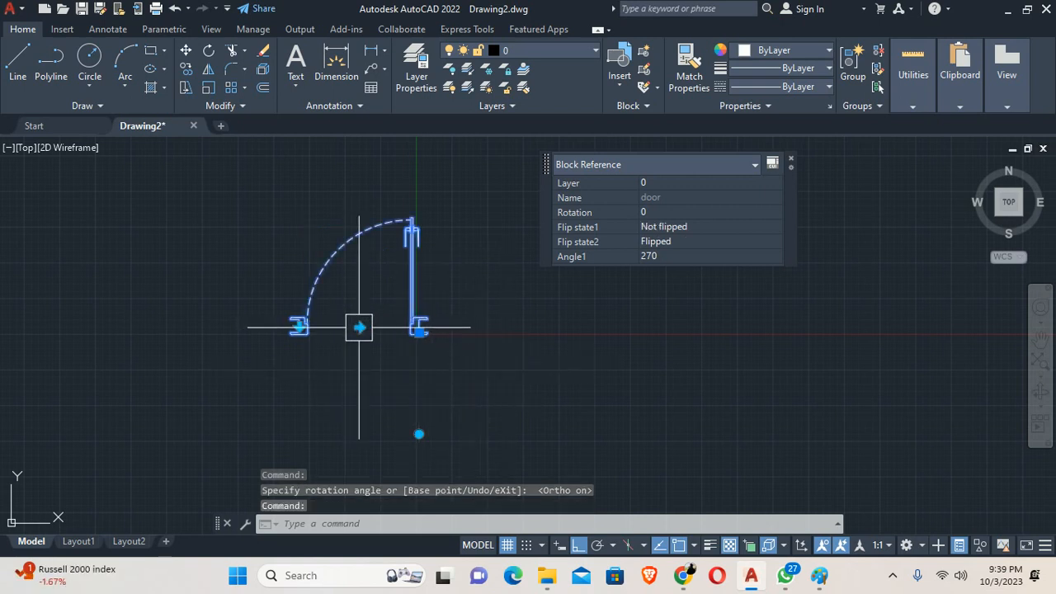
pyautogui.click(414, 433)
pyautogui.click(492, 238)
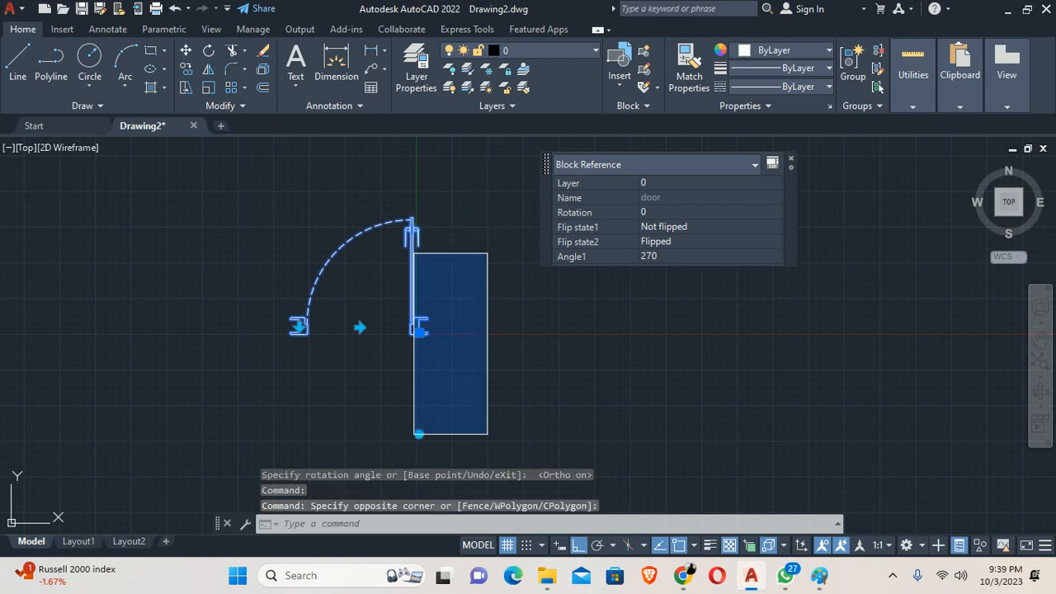
pyautogui.click(424, 435)
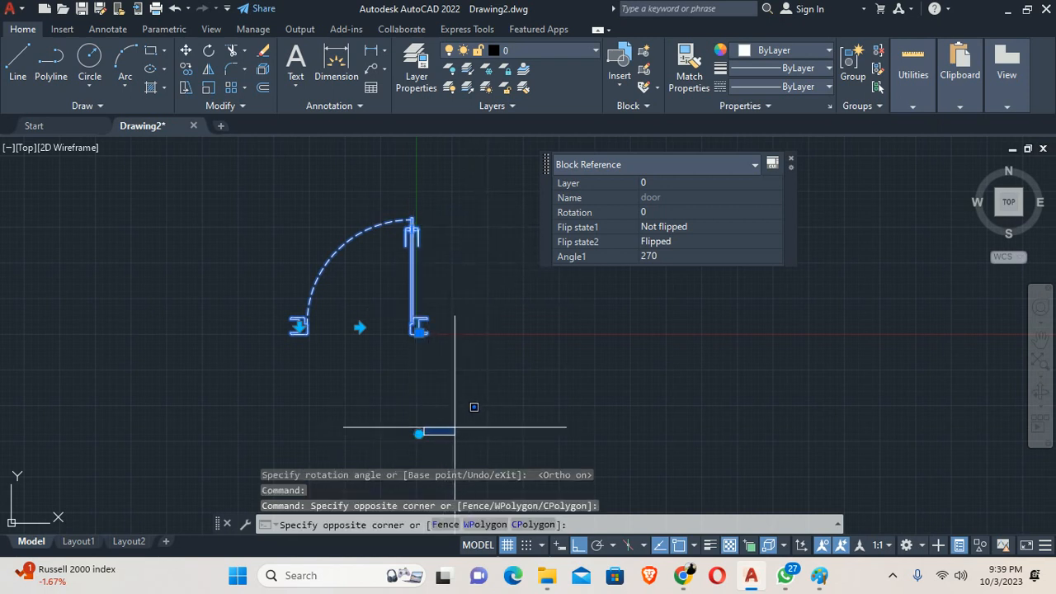
pyautogui.click(454, 427)
pyautogui.click(419, 433)
pyautogui.click(523, 330)
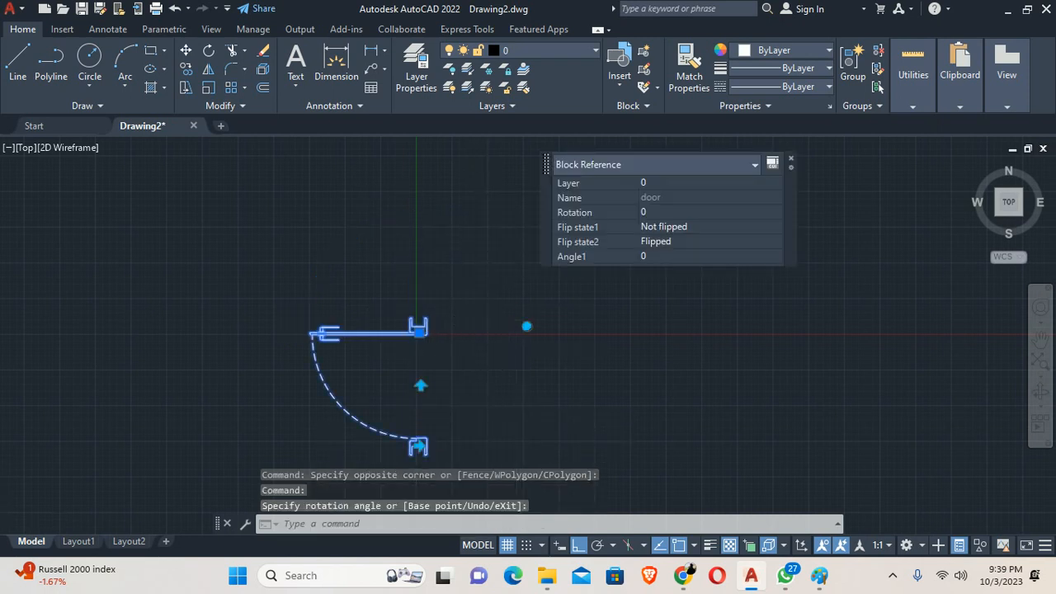
# Rotate the door to an Angle1 value of 90 with its rotation control
pyautogui.scroll(-4, 507, 340)
pyautogui.click(512, 337)
pyautogui.click(509, 222)
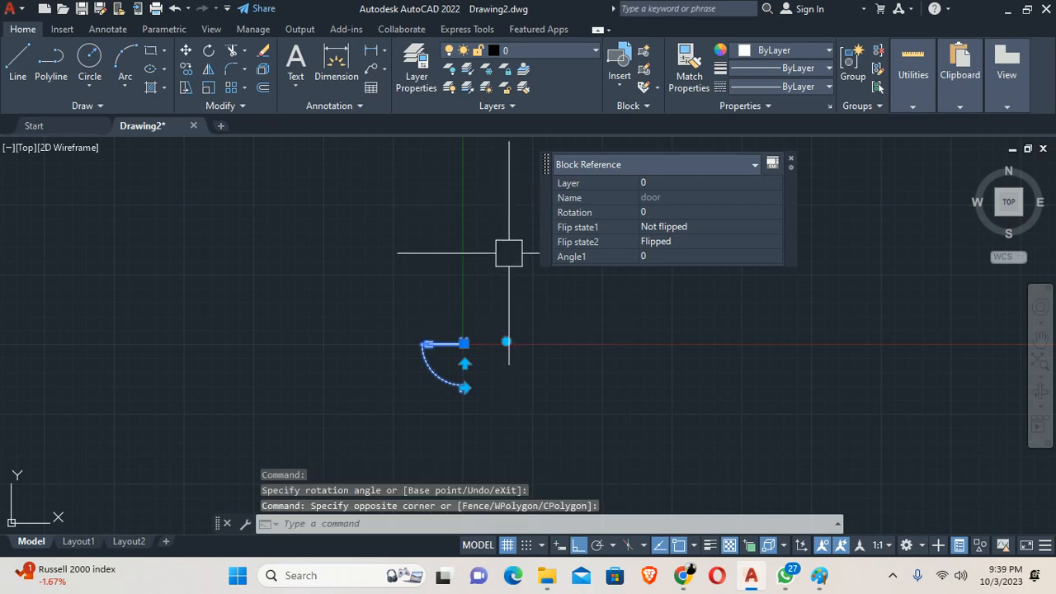
pyautogui.click(506, 342)
pyautogui.click(502, 293)
pyautogui.scroll(3, 505, 346)
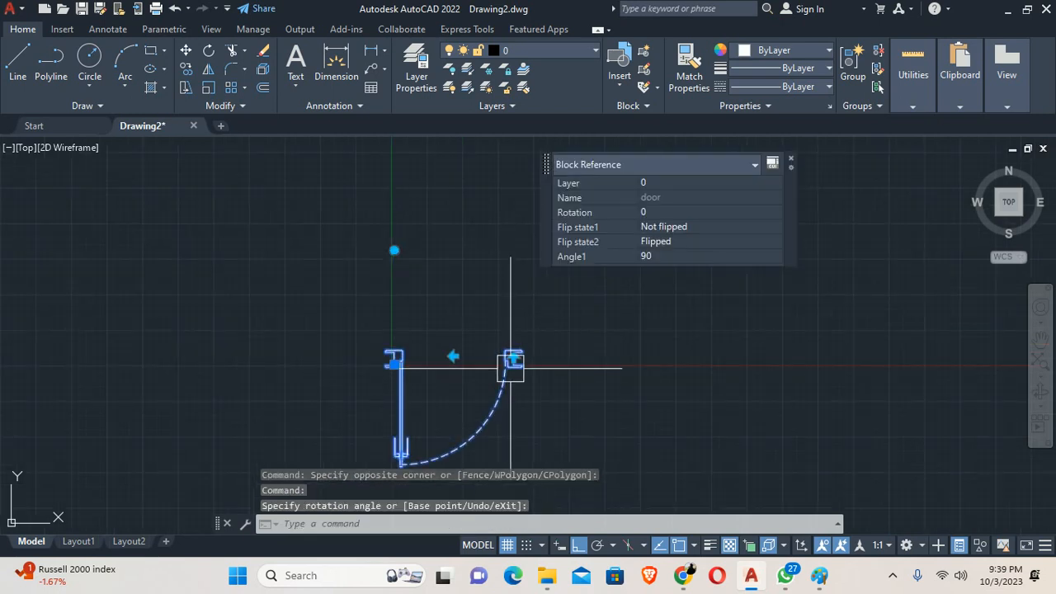
# Return Flip state2 to not flipped with the flip control at the right jamb and deselect the door
pyautogui.click(512, 357)
pyautogui.scroll(3, 517, 360)
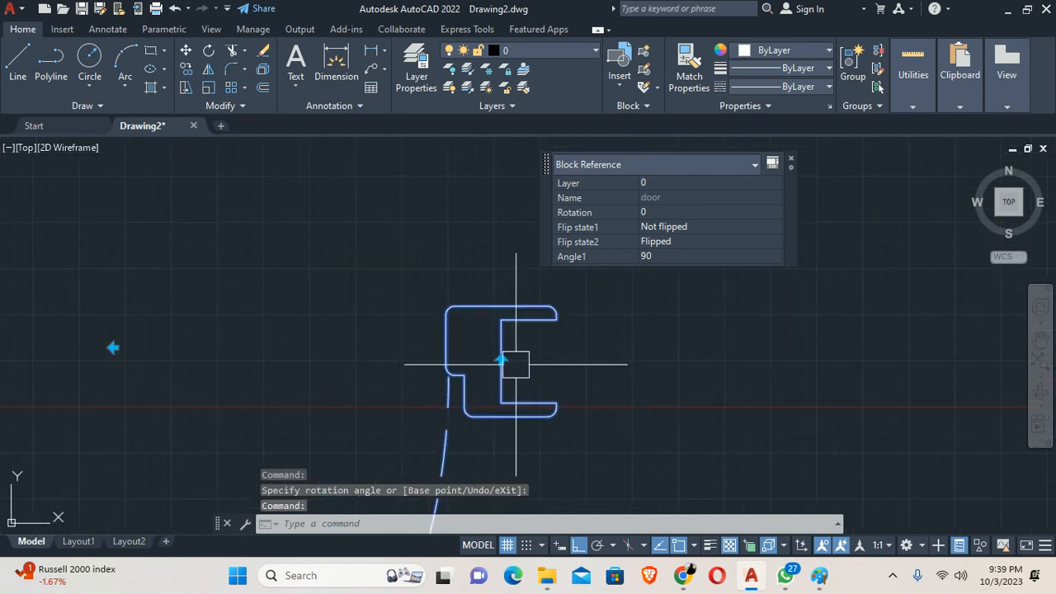
pyautogui.click(500, 361)
pyautogui.scroll(-4, 459, 329)
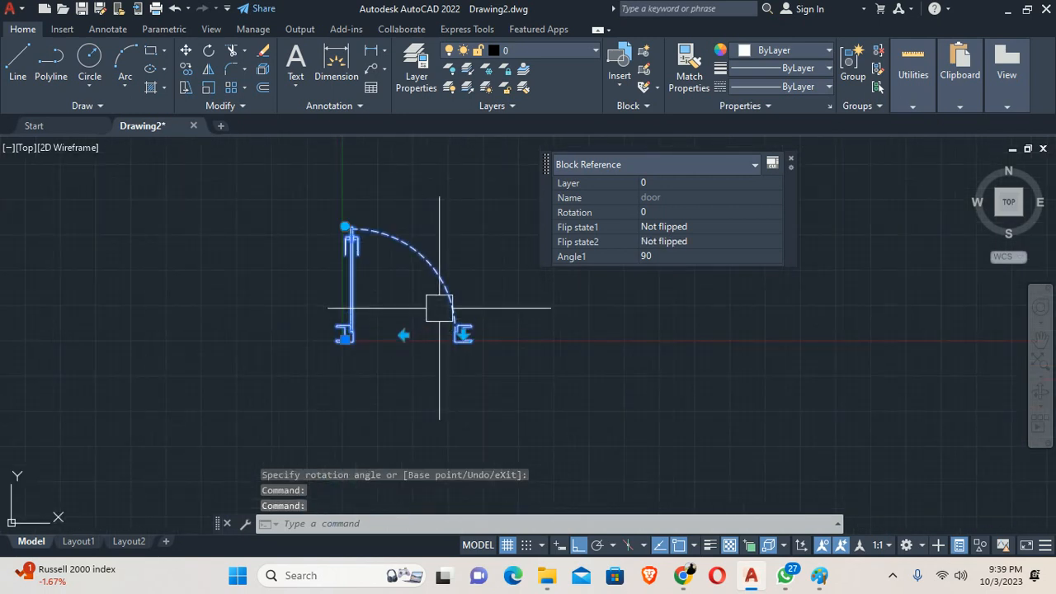
pyautogui.press('Escape')
pyautogui.press('Escape')
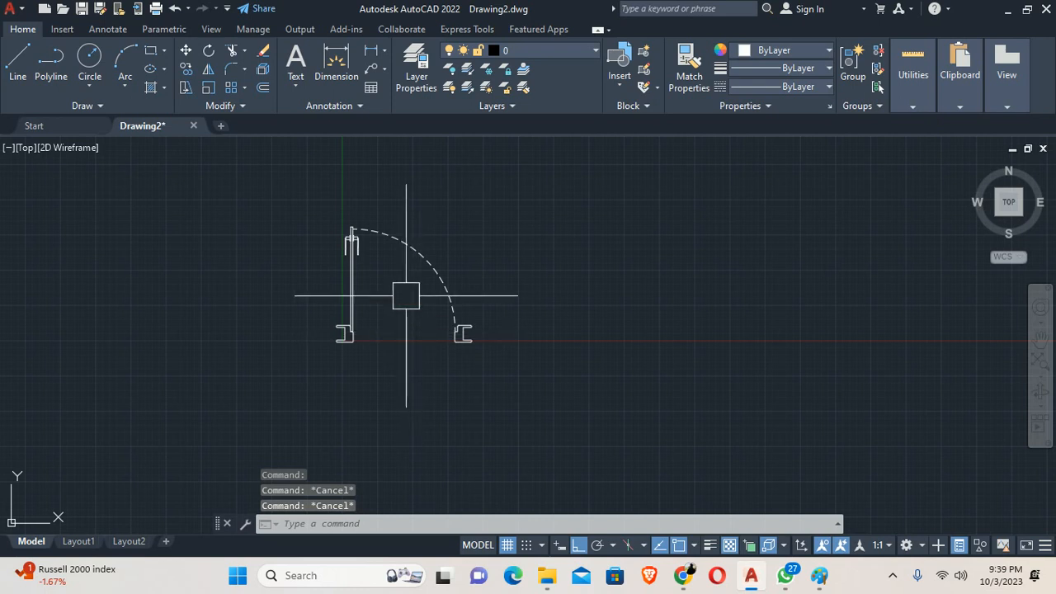
pyautogui.scroll(2, 363, 259)
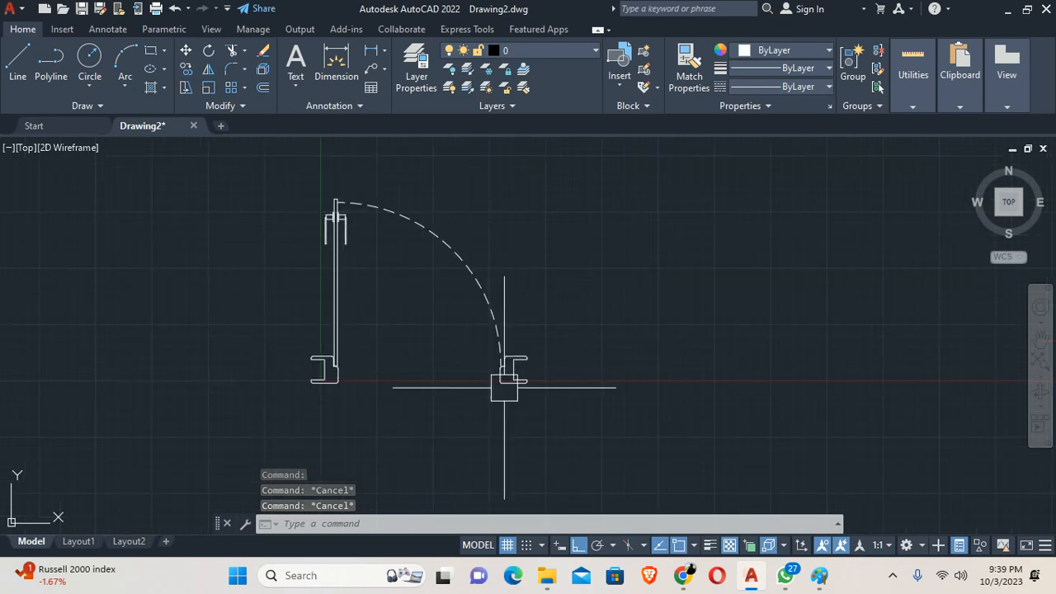